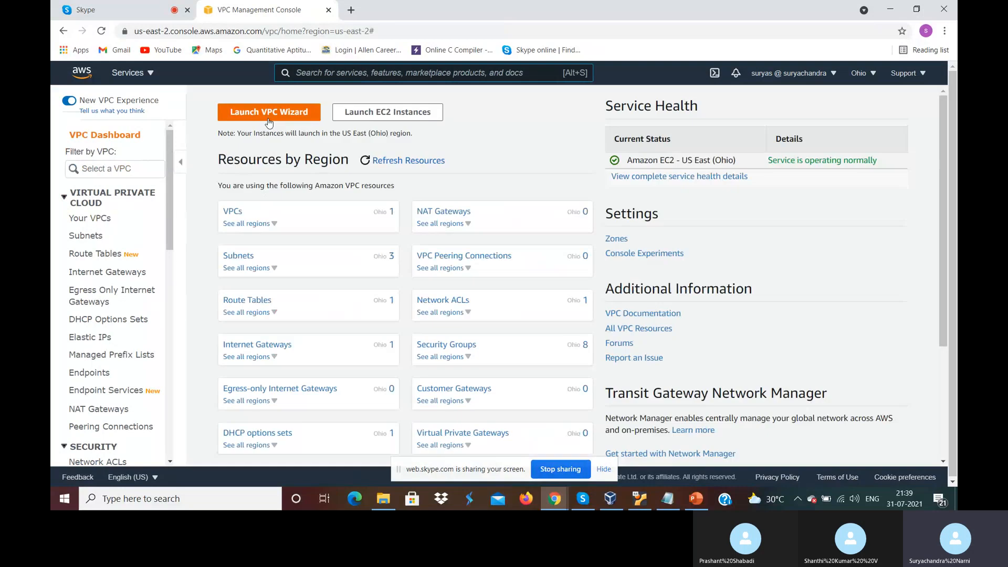
From Your VPCs, create VPC 'suryavpc' with IPv4 CIDR block 10.0.0.0/16
{"action": "left_click", "coordinate": [97, 222]}
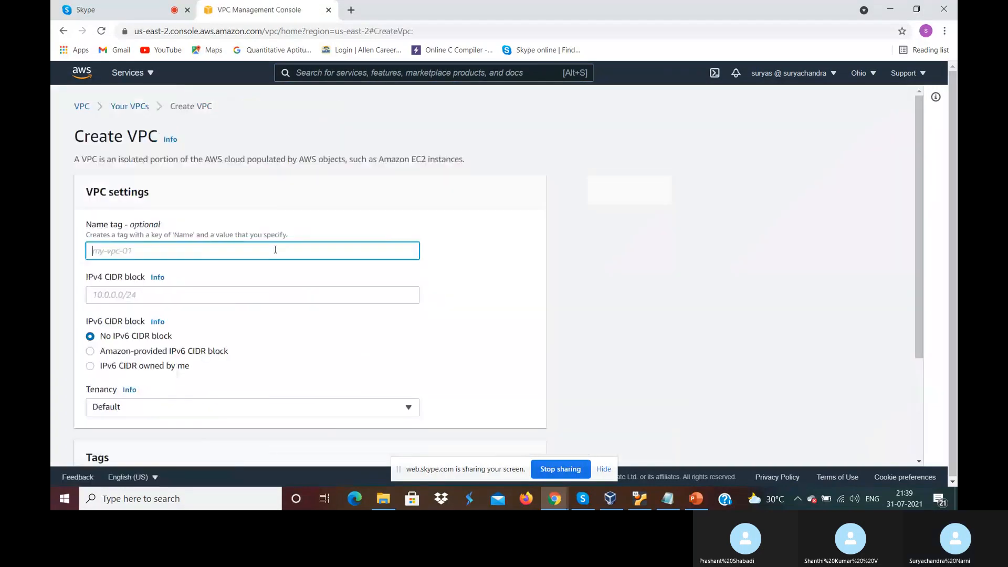
{"action": "type", "text": "surya"}
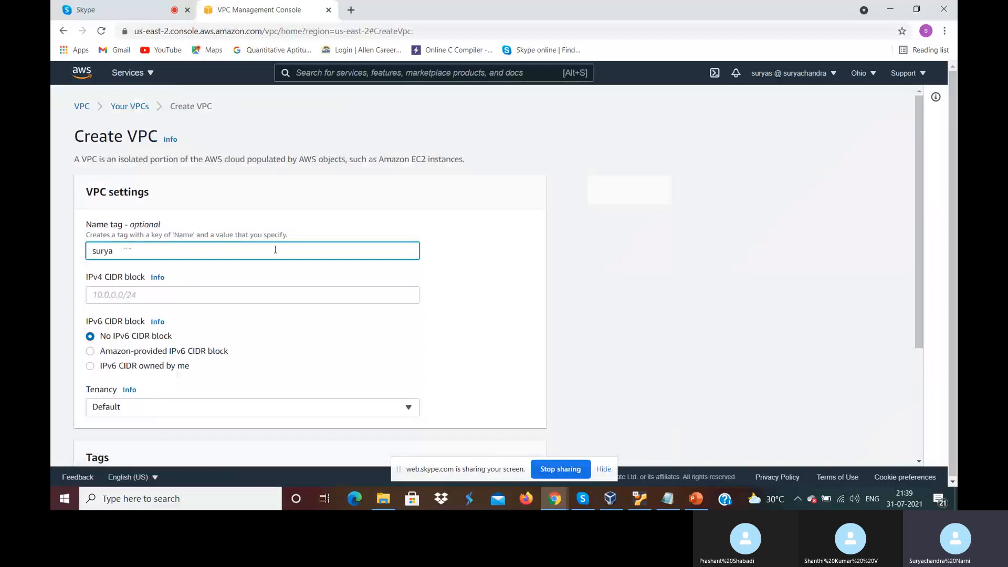
{"action": "type", "text": "vpc"}
{"action": "key", "text": "Tab"}
{"action": "type", "text": "10.0.0"}
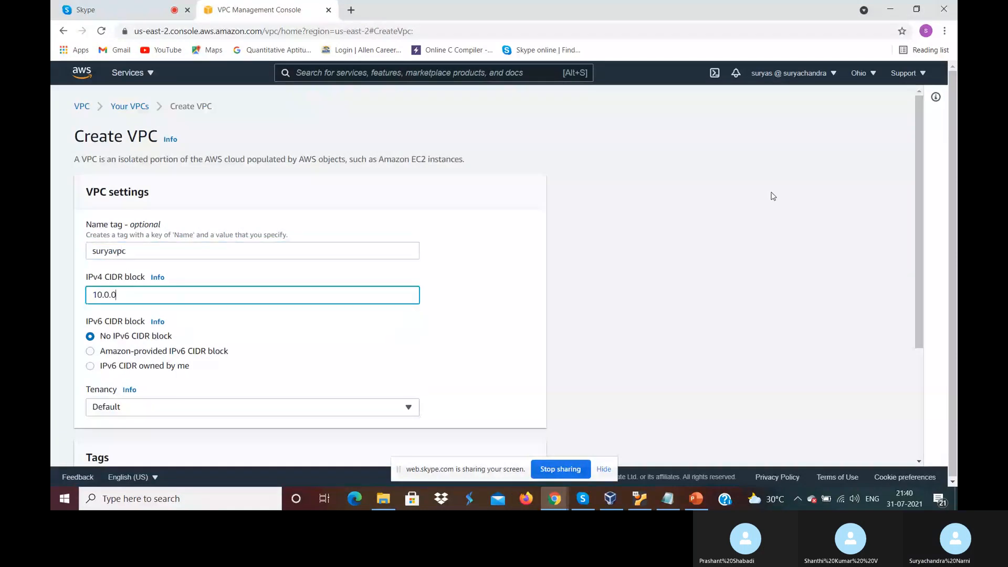
{"action": "type", "text": ".0/16"}
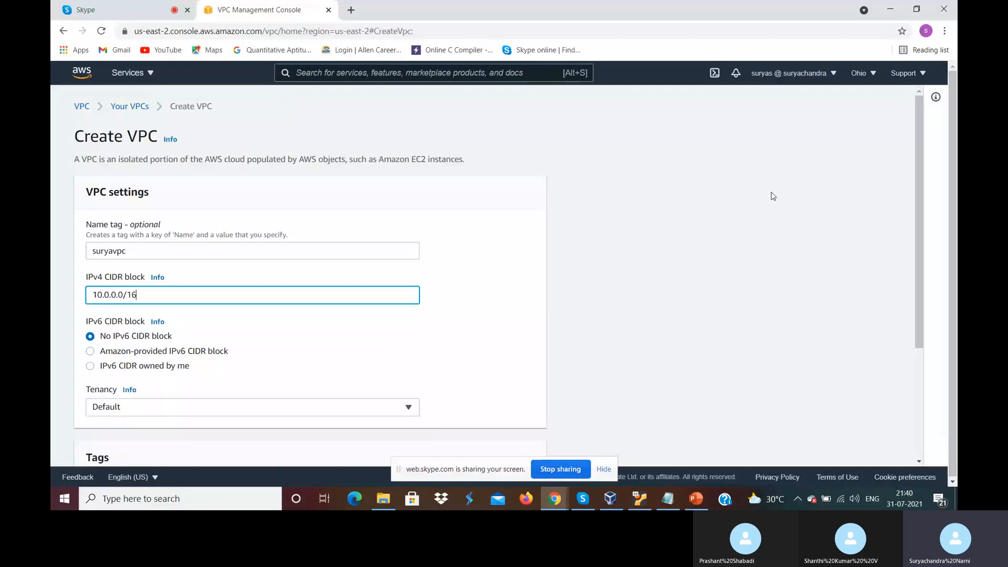
{"action": "scroll", "coordinate": [210, 304], "scroll_direction": "down", "scroll_amount": 1}
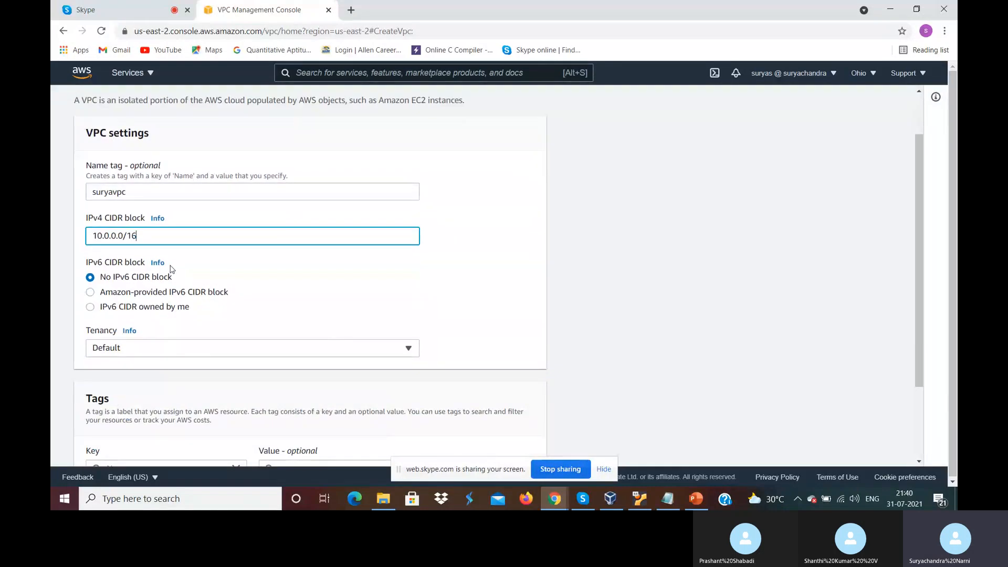
{"action": "scroll", "coordinate": [319, 306], "scroll_direction": "down", "scroll_amount": 2}
{"action": "left_click", "coordinate": [524, 455]}
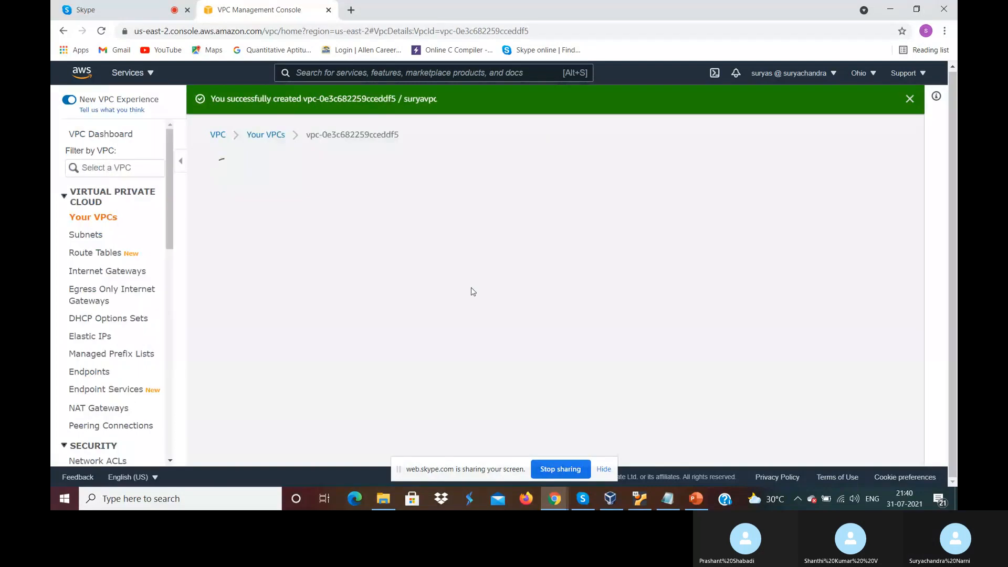
Start a new subnet in the suryavpc VPC and name it suryavpc-pub
{"action": "left_click", "coordinate": [94, 217]}
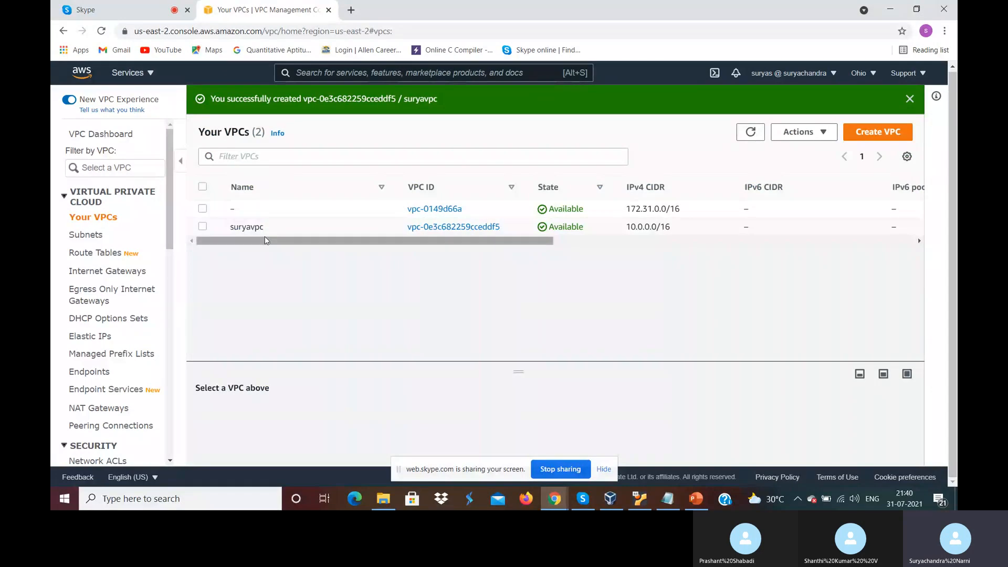
{"action": "left_click", "coordinate": [97, 237]}
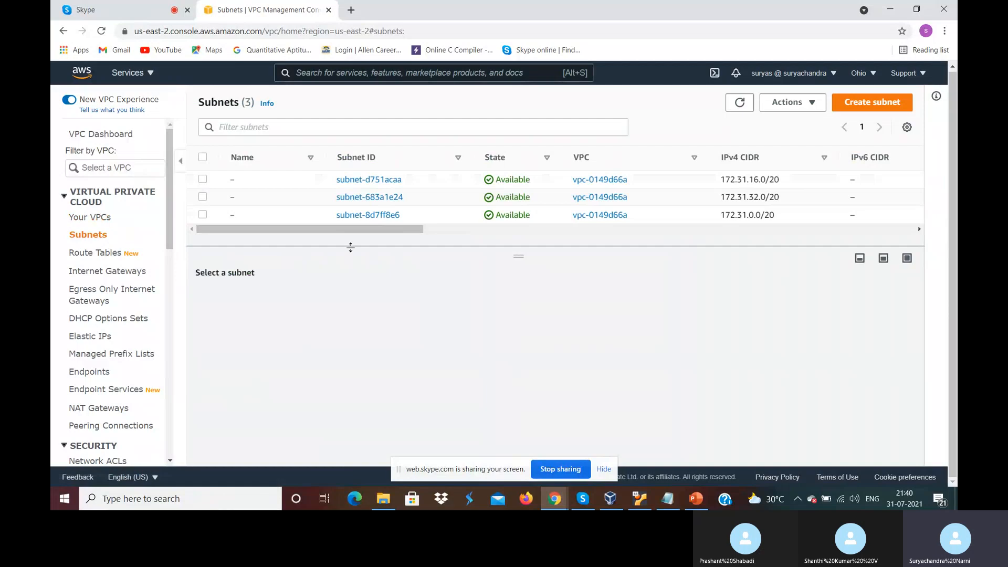
{"action": "left_click", "coordinate": [873, 103]}
{"action": "left_click", "coordinate": [221, 233]}
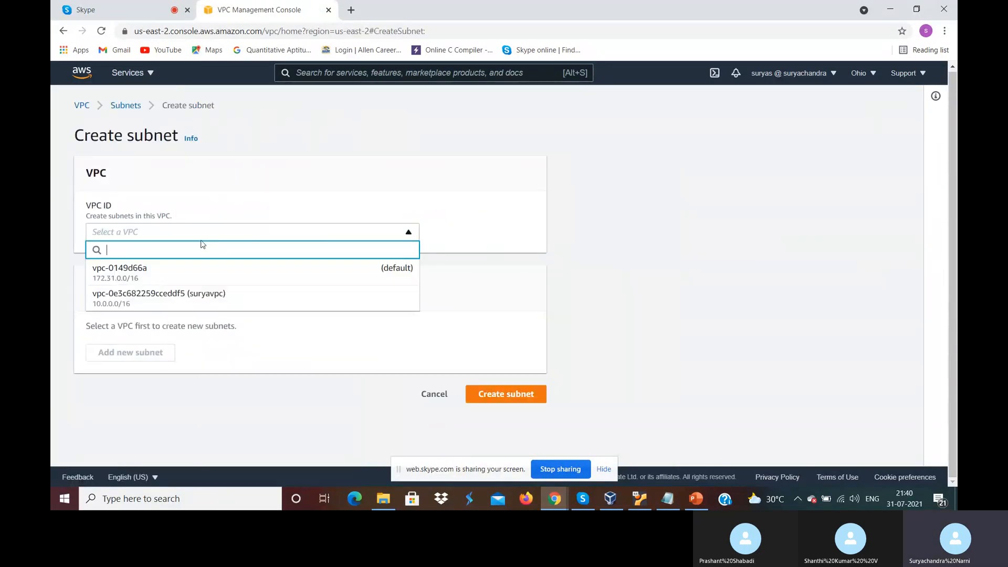
{"action": "left_click", "coordinate": [166, 306]}
{"action": "scroll", "coordinate": [339, 326], "scroll_direction": "down", "scroll_amount": 3}
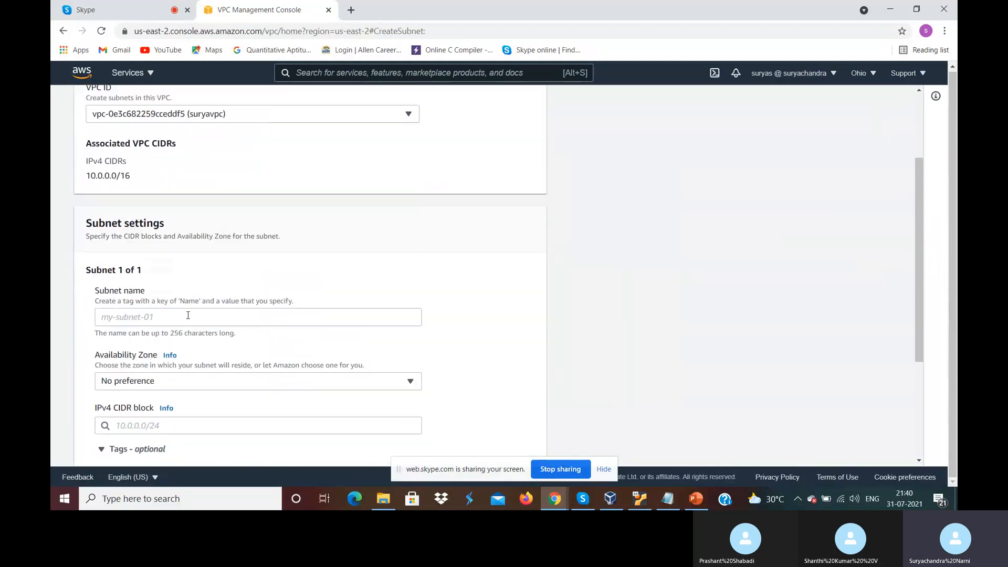
{"action": "left_click", "coordinate": [199, 313]}
{"action": "type", "text": "s"}
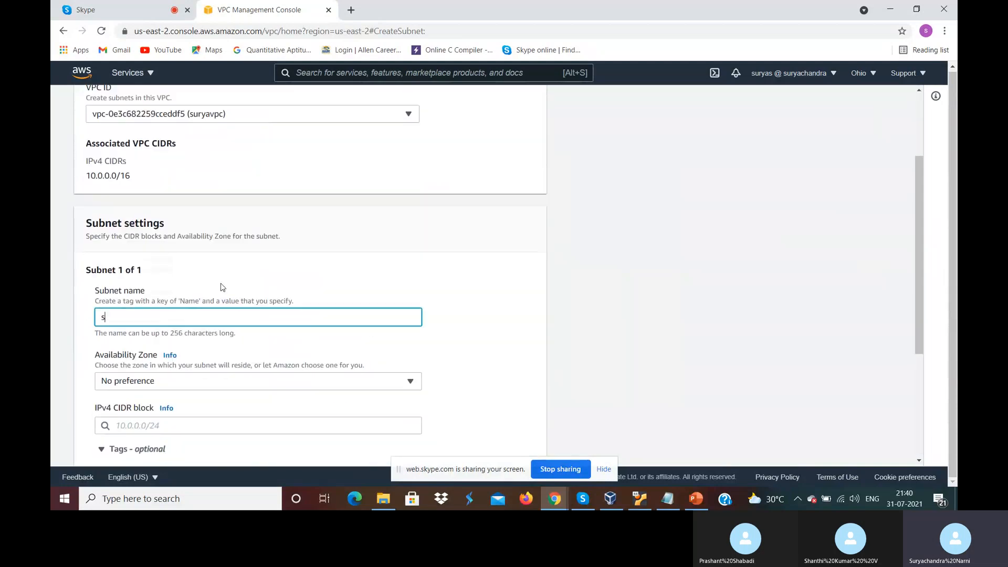
{"action": "type", "text": "uryavpc-pub"}
Place the subnet in us-east-2a with IPv4 CIDR 10.0.0.0/24 and create it
{"action": "scroll", "coordinate": [225, 313], "scroll_direction": "down", "scroll_amount": 2}
{"action": "left_click", "coordinate": [154, 267]}
{"action": "left_click", "coordinate": [152, 321]}
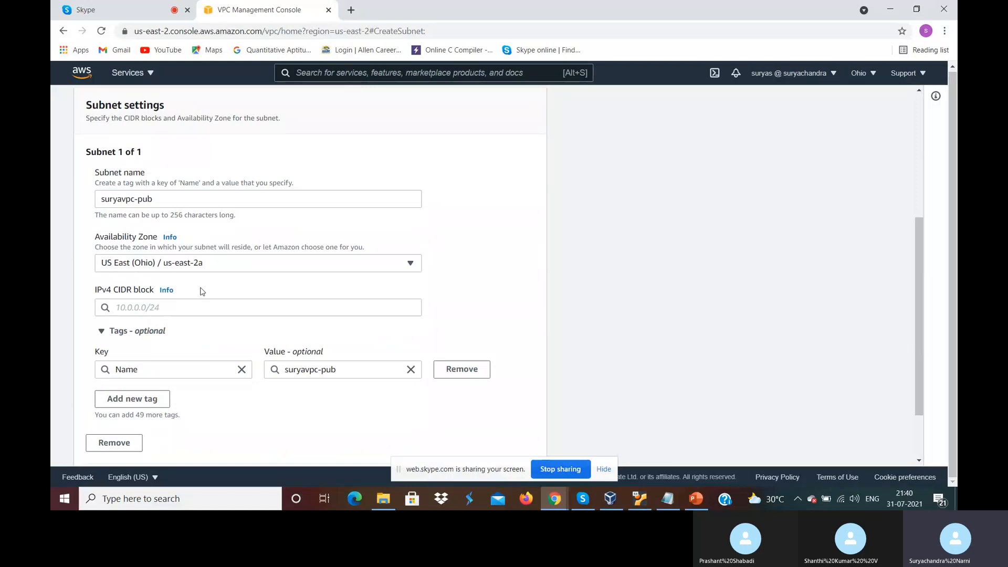
{"action": "left_click", "coordinate": [175, 307]}
{"action": "type", "text": "10."}
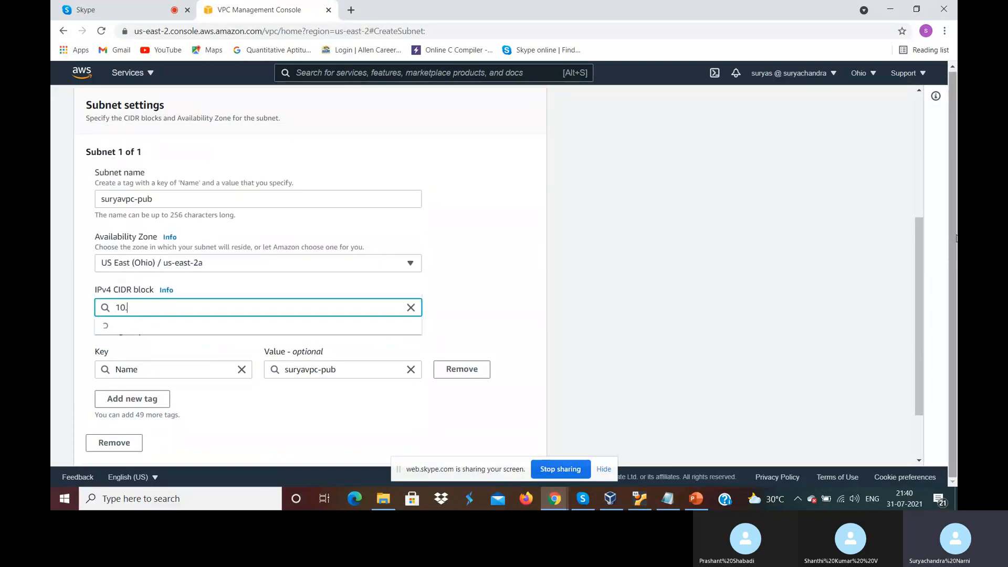
{"action": "type", "text": "0.0"}
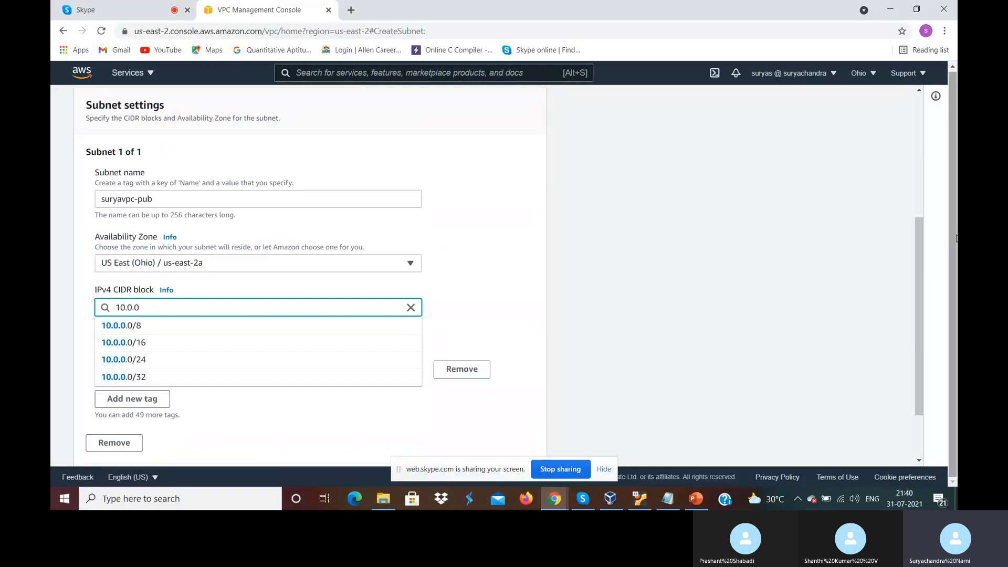
{"action": "type", "text": ".0/24"}
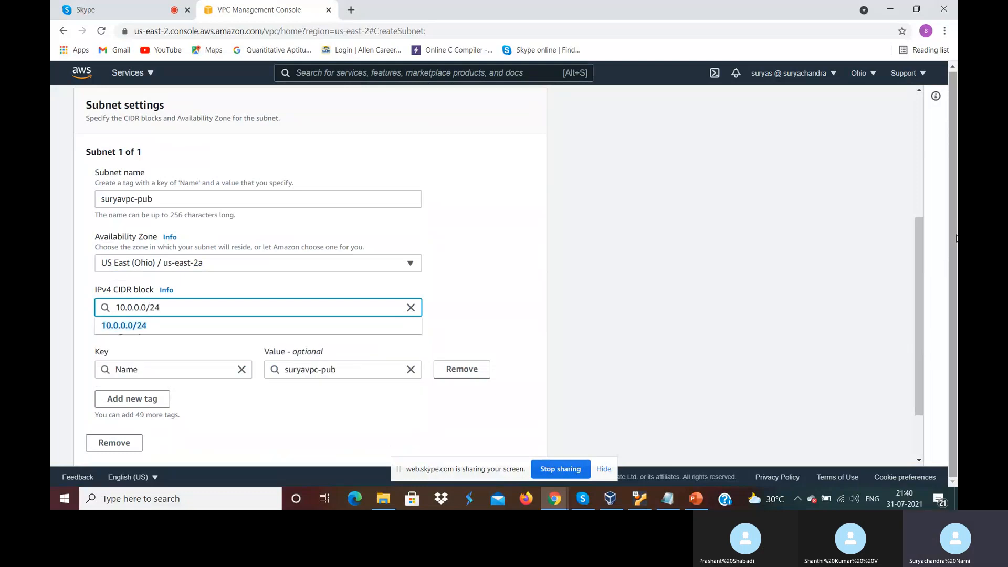
{"action": "scroll", "coordinate": [826, 234], "scroll_direction": "down", "scroll_amount": 3}
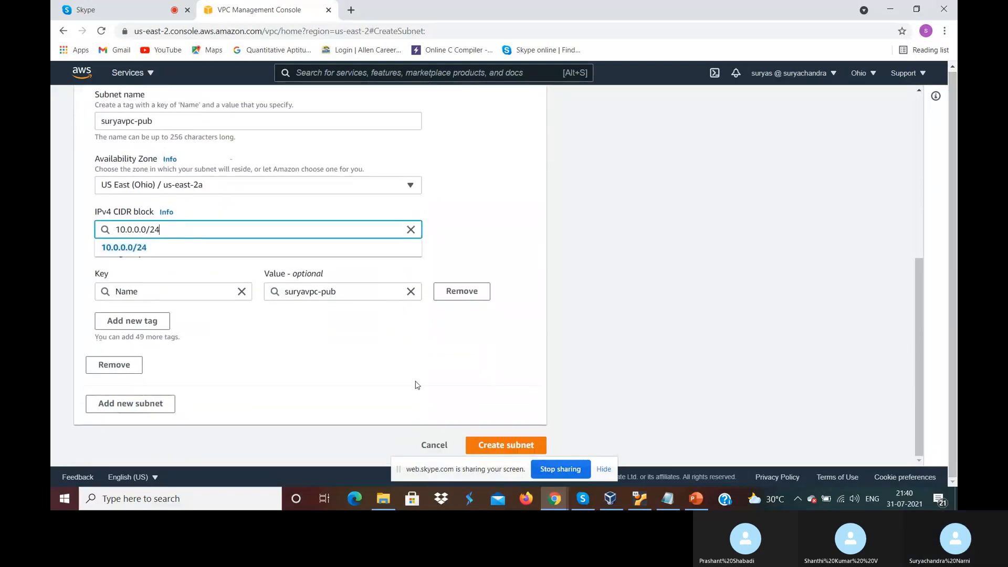
{"action": "left_click", "coordinate": [507, 448]}
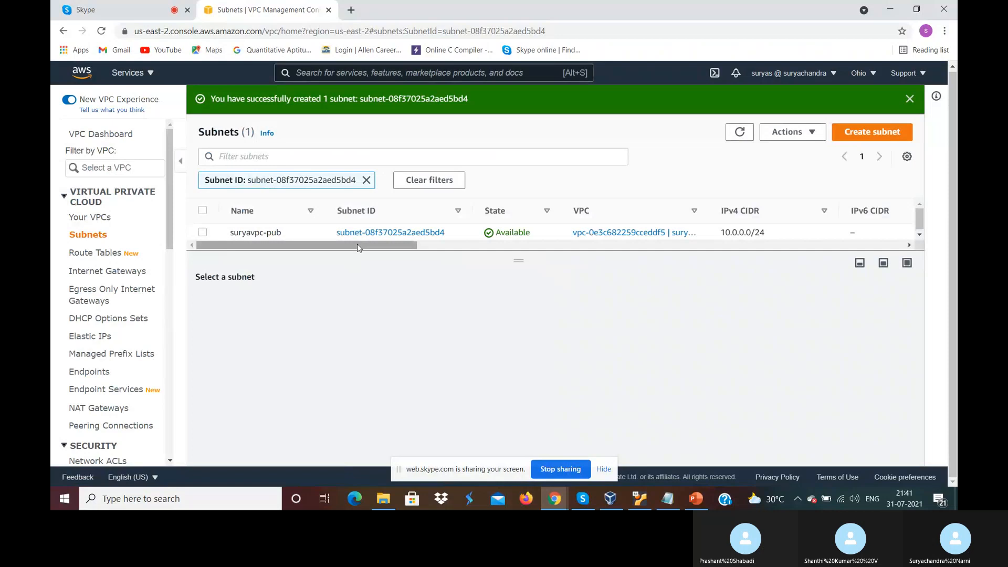
Start a second subnet in suryavpc named suryavpc-prv
{"action": "left_click_drag", "start_coordinate": [357, 245], "coordinate": [343, 263]}
{"action": "left_click", "coordinate": [872, 132]}
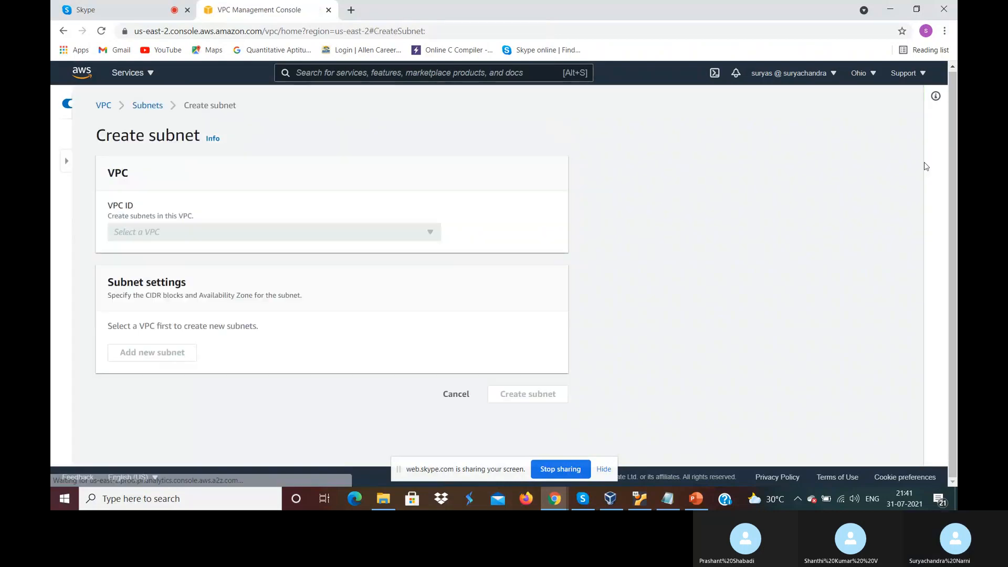
{"action": "left_click", "coordinate": [190, 233]}
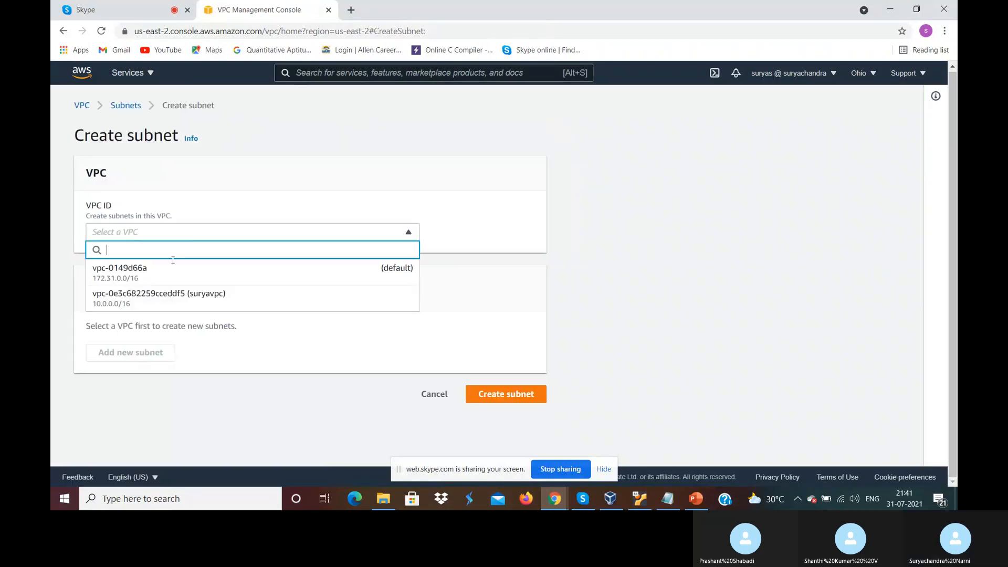
{"action": "left_click", "coordinate": [166, 296]}
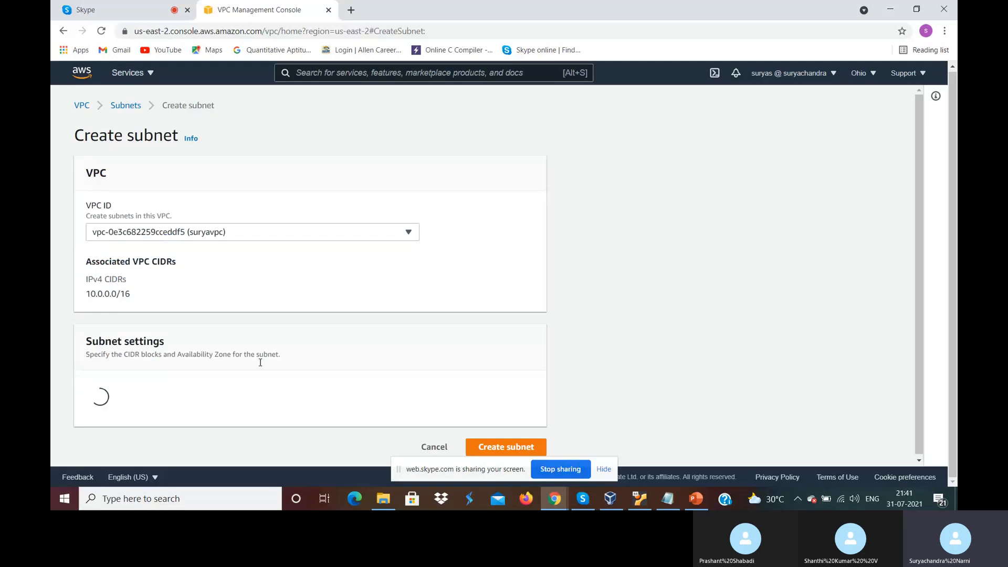
{"action": "scroll", "coordinate": [371, 338], "scroll_direction": "down", "scroll_amount": 3}
{"action": "scroll", "coordinate": [329, 301], "scroll_direction": "up", "scroll_amount": 1}
{"action": "scroll", "coordinate": [391, 301], "scroll_direction": "down", "scroll_amount": 1}
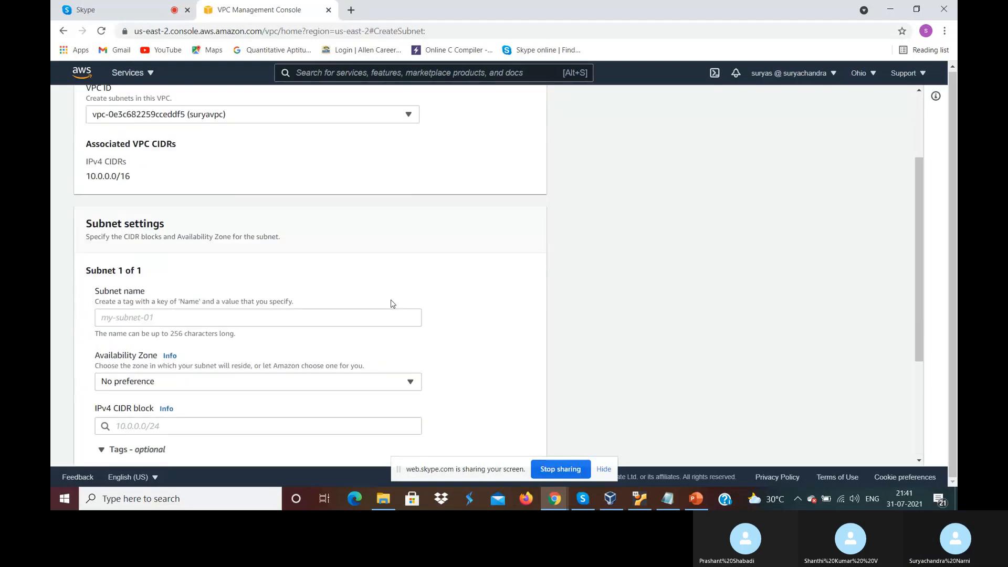
{"action": "left_click", "coordinate": [151, 318]}
{"action": "type", "text": "surya"}
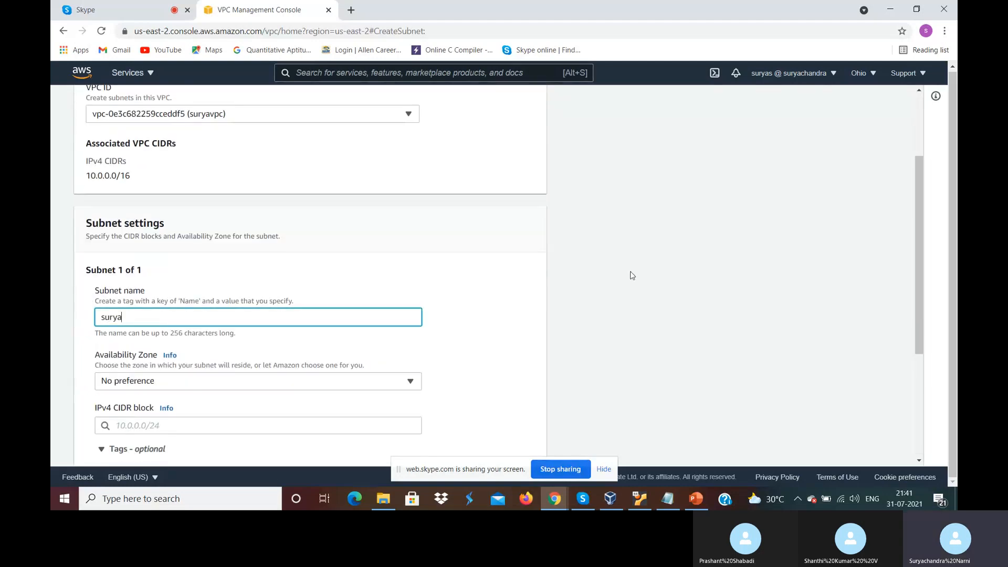
{"action": "type", "text": "vp"}
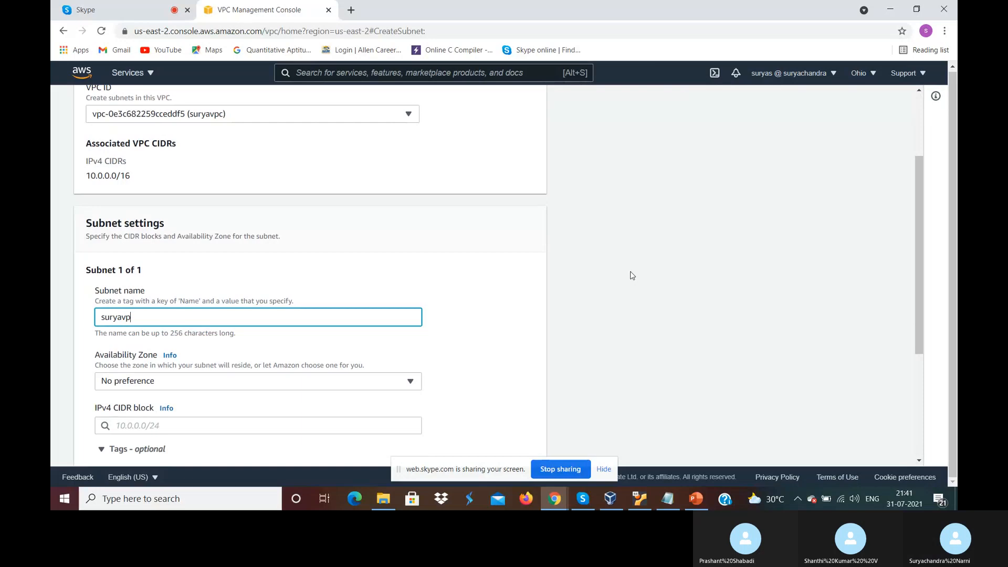
{"action": "type", "text": "c-prv"}
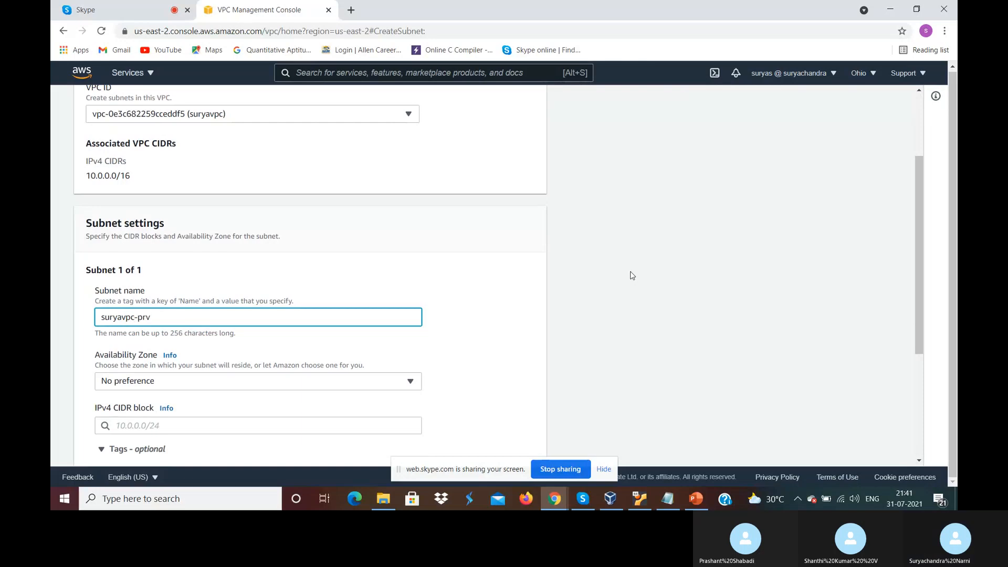
Put suryavpc-prv in us-east-2a with IPv4 CIDR 10.0.1.0/24 and create it
{"action": "scroll", "coordinate": [578, 263], "scroll_direction": "down", "scroll_amount": 1}
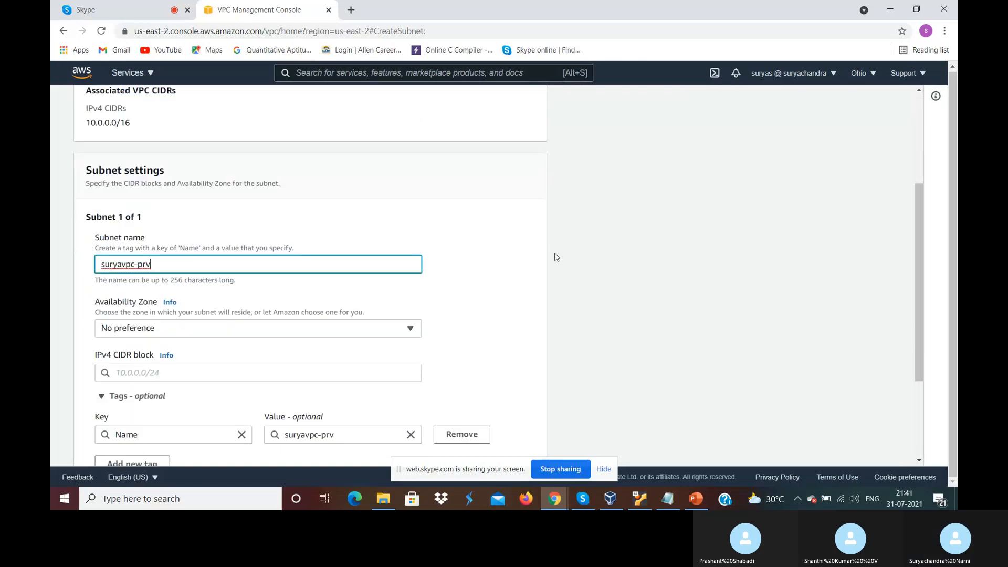
{"action": "left_click", "coordinate": [254, 322]}
{"action": "left_click", "coordinate": [196, 247]}
{"action": "scroll", "coordinate": [266, 354], "scroll_direction": "down", "scroll_amount": 2}
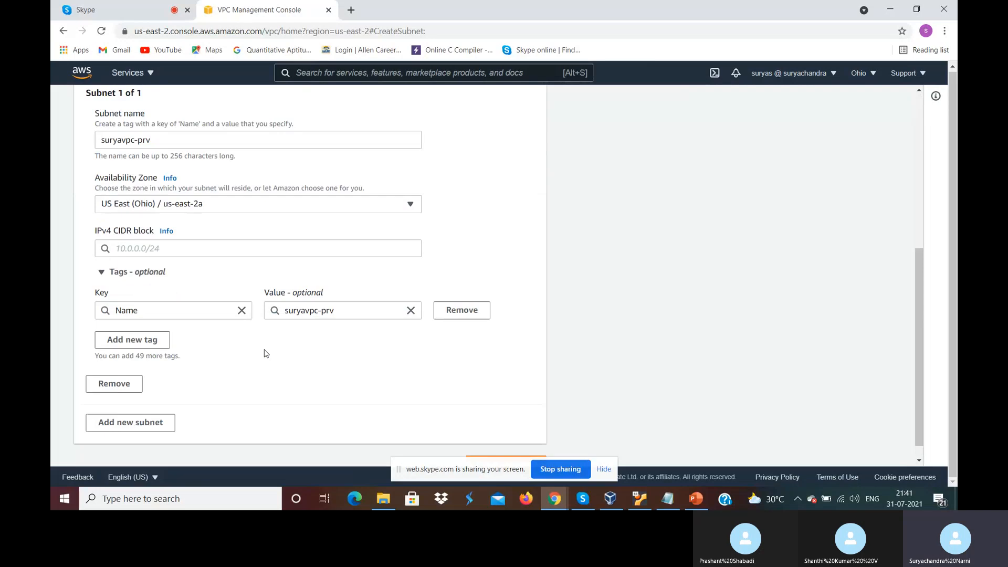
{"action": "left_click", "coordinate": [258, 248]}
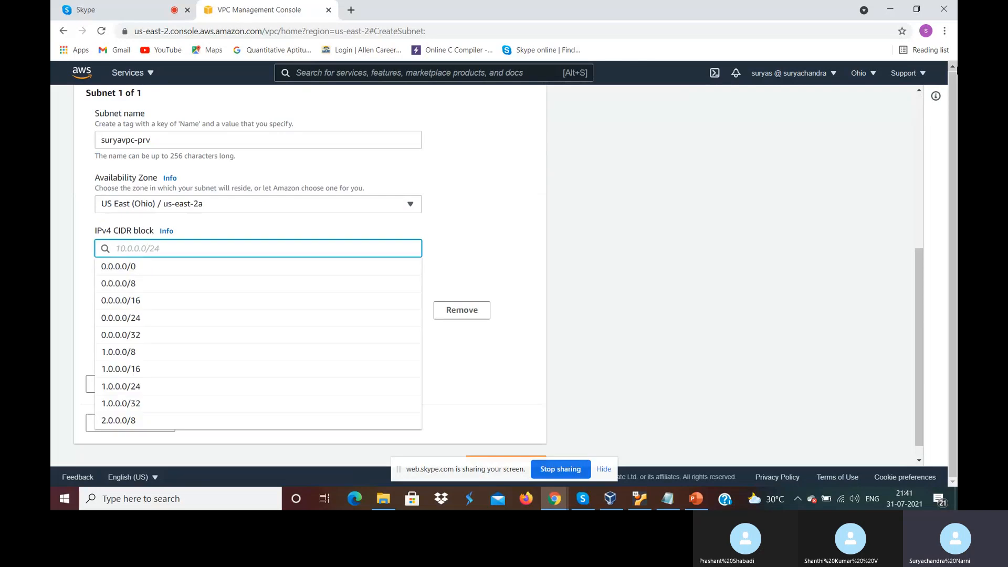
{"action": "type", "text": "10.0."}
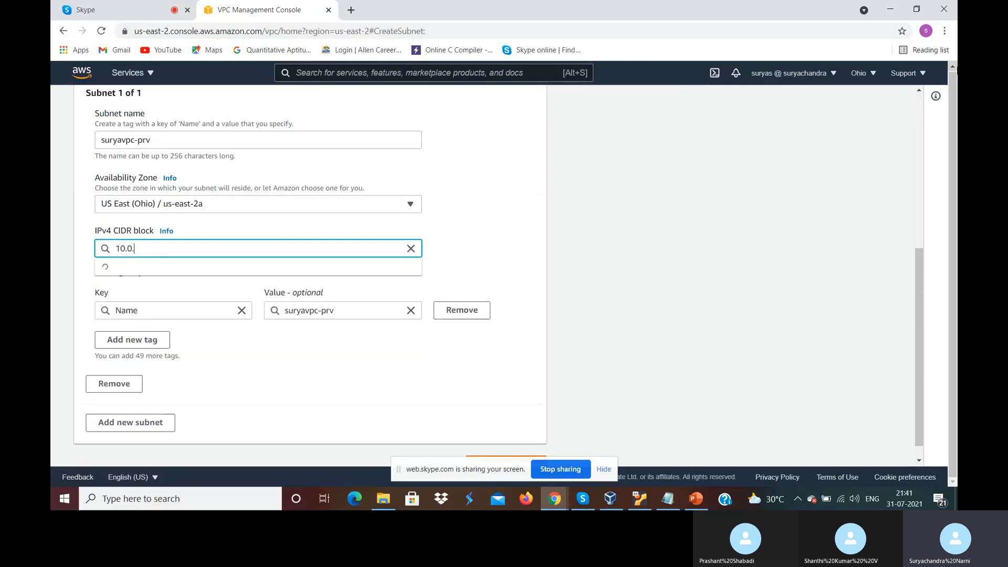
{"action": "type", "text": "1."}
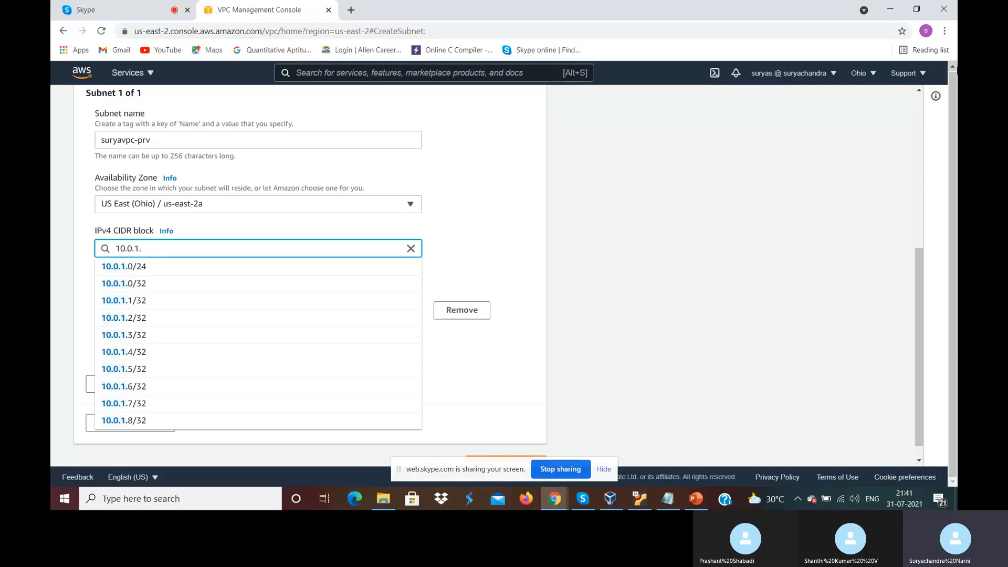
{"action": "type", "text": "0/24"}
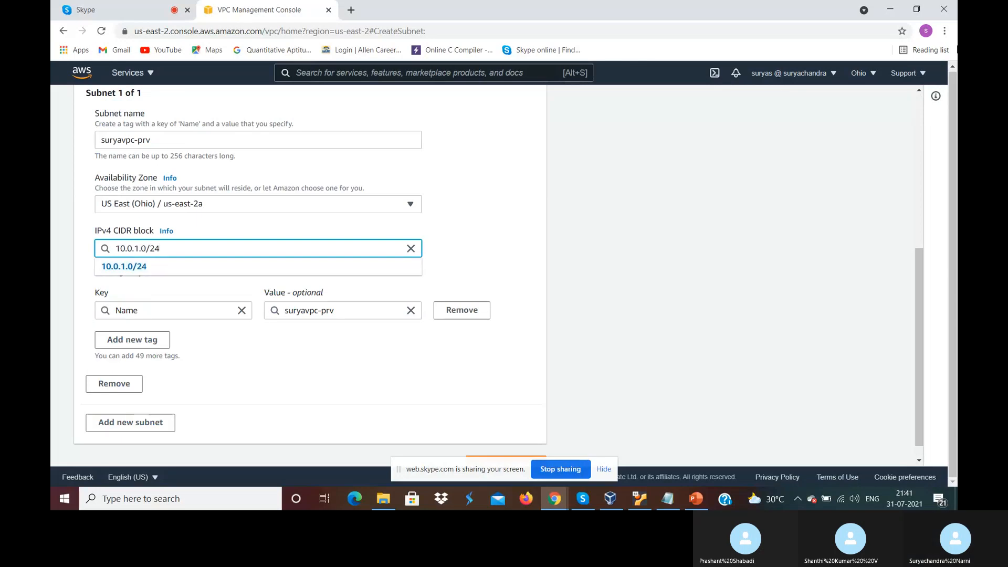
{"action": "scroll", "coordinate": [295, 153], "scroll_direction": "down", "scroll_amount": 1}
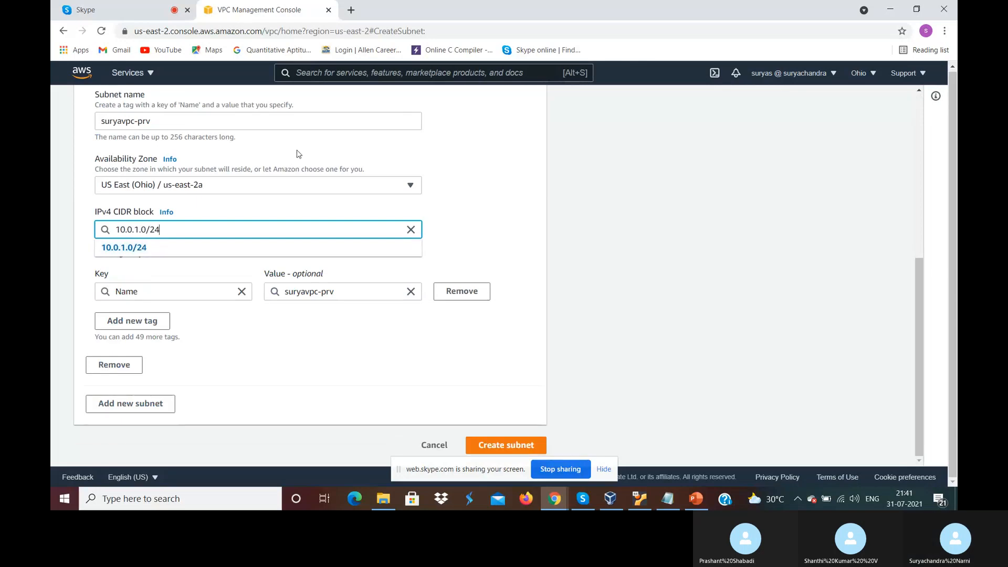
{"action": "left_click", "coordinate": [500, 450]}
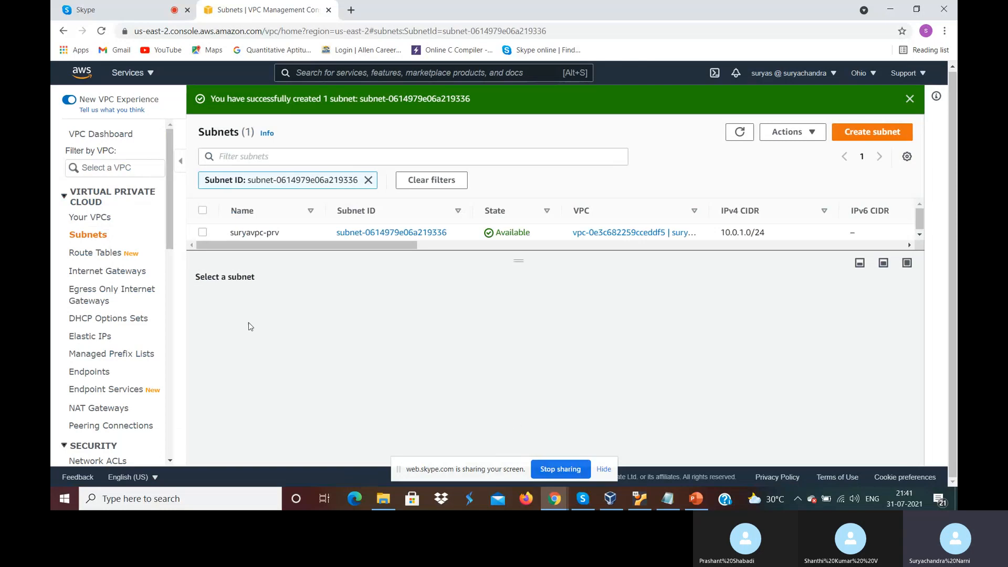
Refresh the subnets list, clear the filter to show all subnets, and switch to PowerPoint
{"action": "mouse_move", "coordinate": [226, 247]}
{"action": "left_mouse_down"}
{"action": "mouse_move", "coordinate": [565, 247]}
{"action": "mouse_move", "coordinate": [229, 246]}
{"action": "left_mouse_up"}
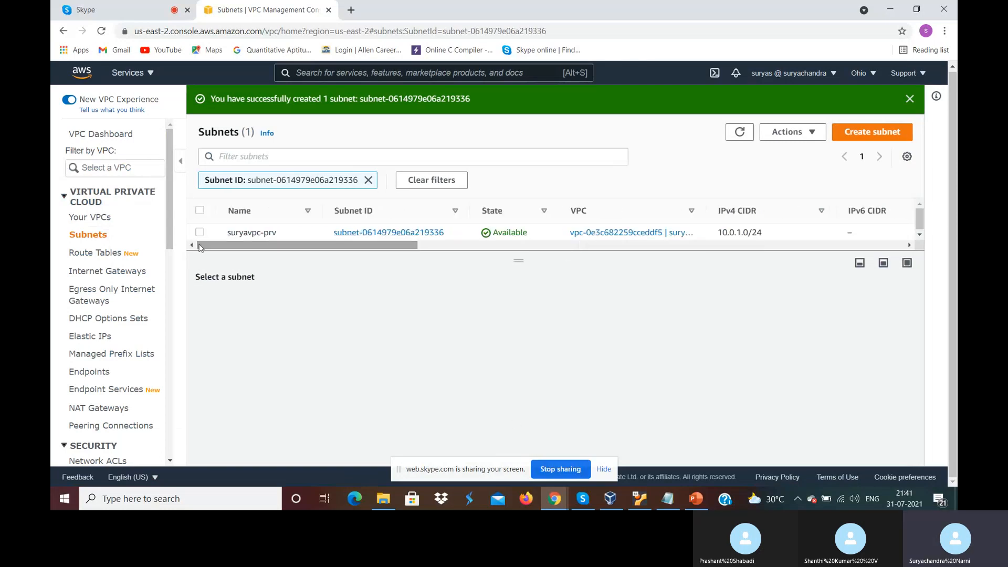
{"action": "left_click", "coordinate": [740, 132]}
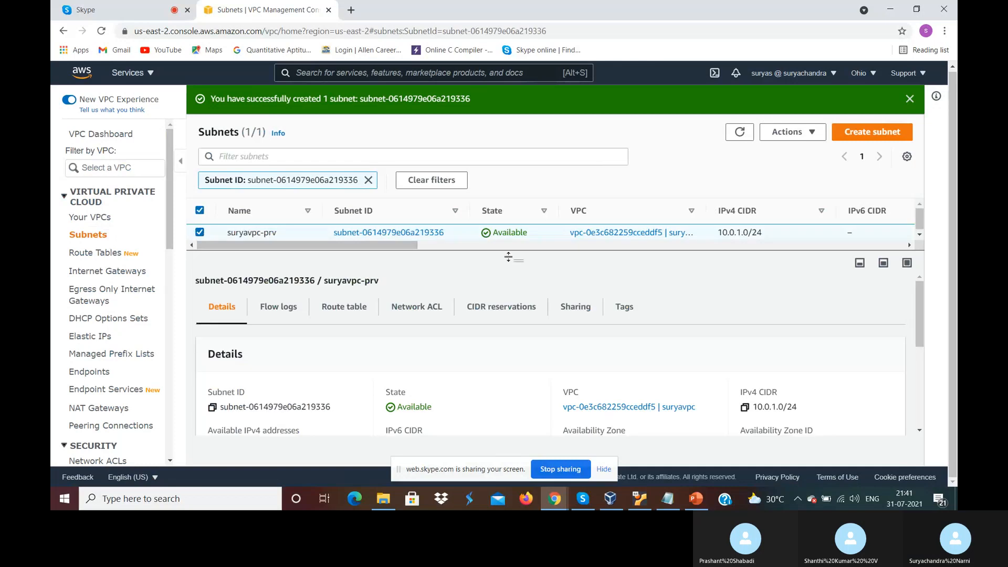
{"action": "left_click_drag", "start_coordinate": [512, 260], "coordinate": [516, 309]}
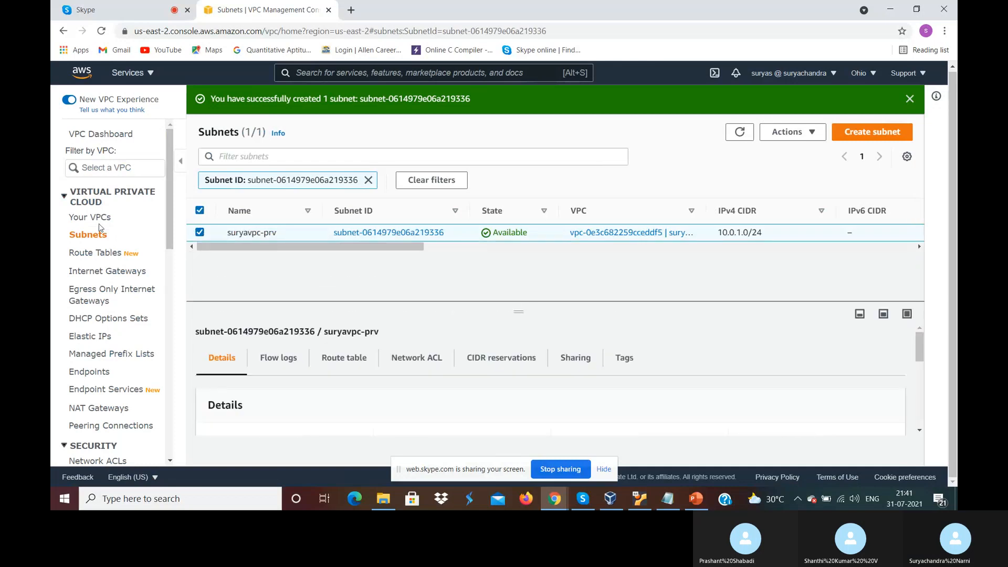
{"action": "left_click", "coordinate": [89, 235]}
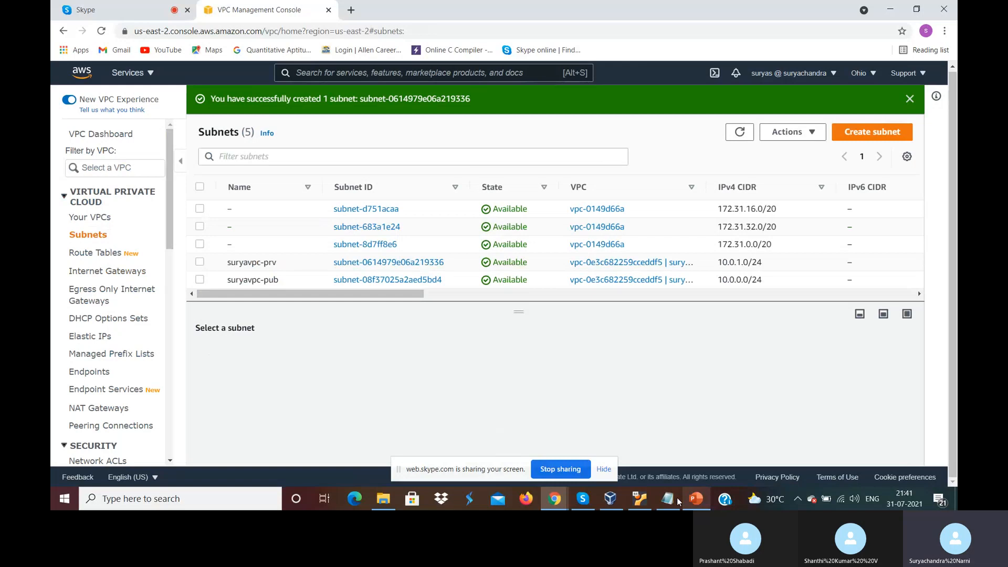
{"action": "left_click", "coordinate": [694, 498]}
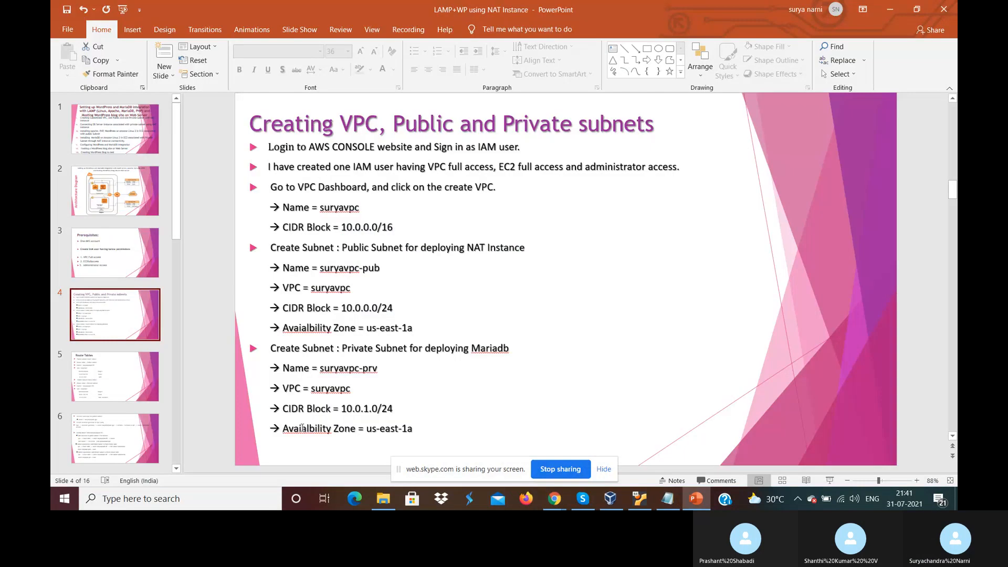
Review the 0.0.0.0/0 route on the Route Tables slide, then minimise PowerPoint
{"action": "left_click", "coordinate": [137, 375]}
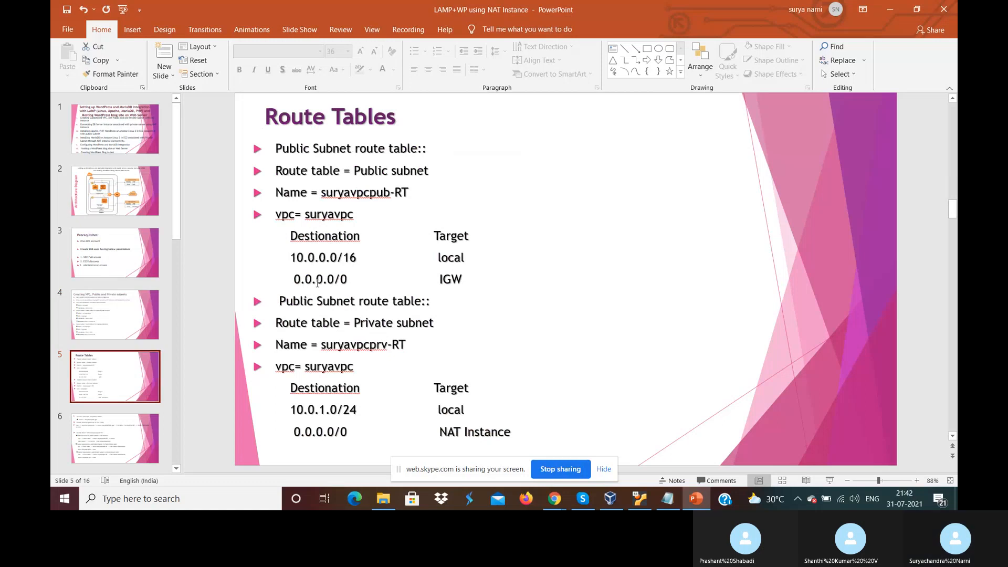
{"action": "left_click", "coordinate": [292, 278]}
{"action": "double_click", "coordinate": [292, 280]}
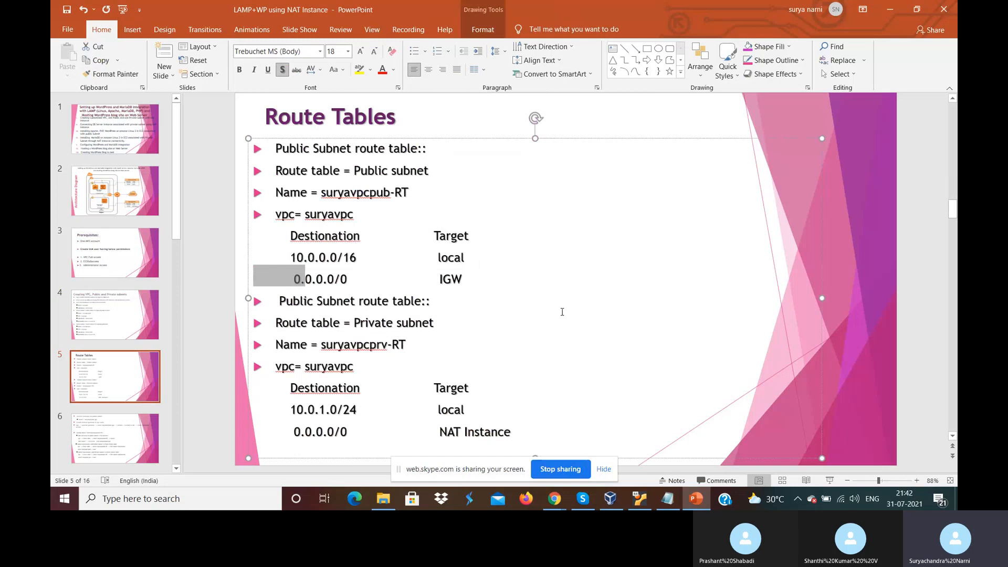
{"action": "left_click", "coordinate": [697, 502]}
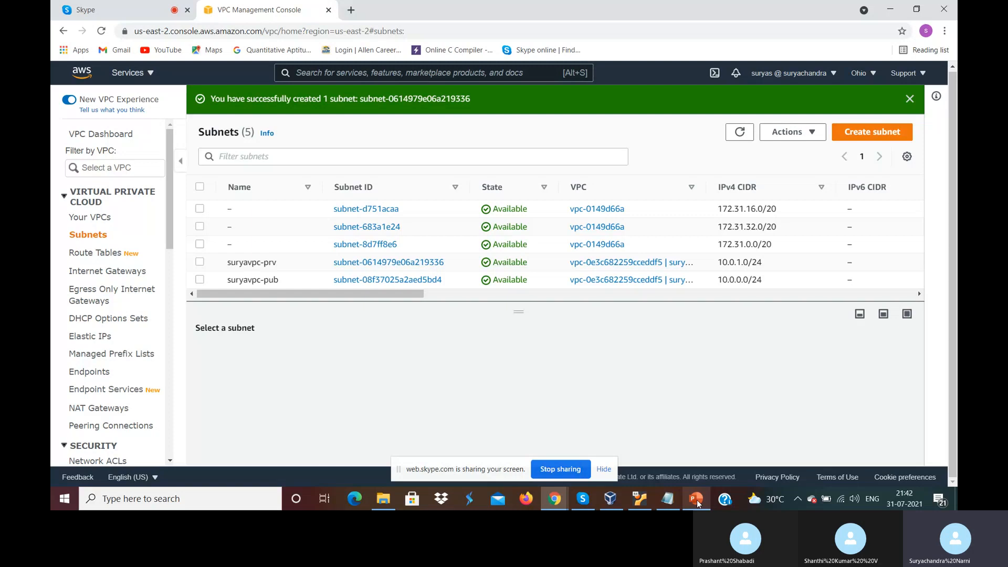
Create route table suryavpcpub-RT assigned to the suryavpc VPC
{"action": "left_click", "coordinate": [113, 257]}
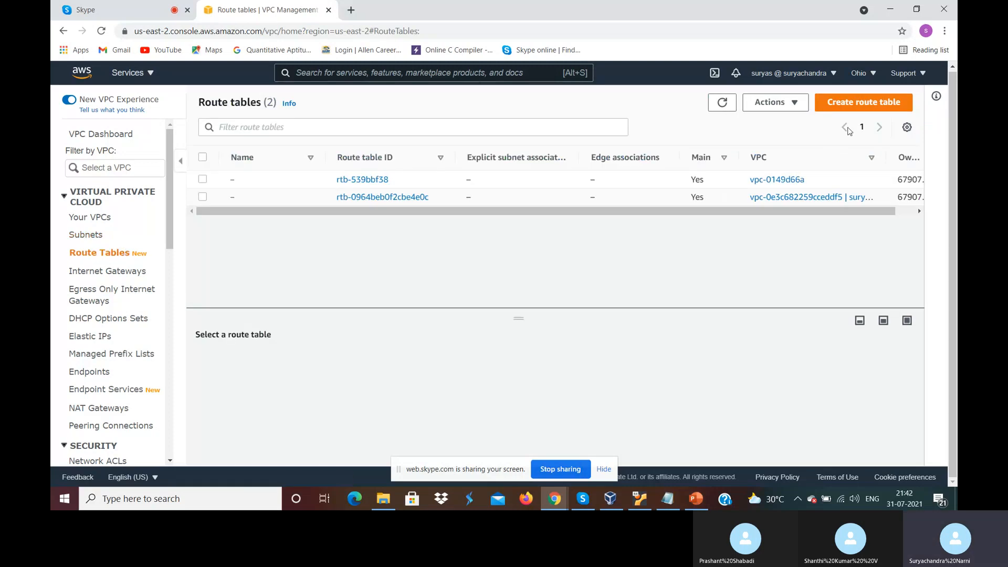
{"action": "left_click", "coordinate": [861, 105]}
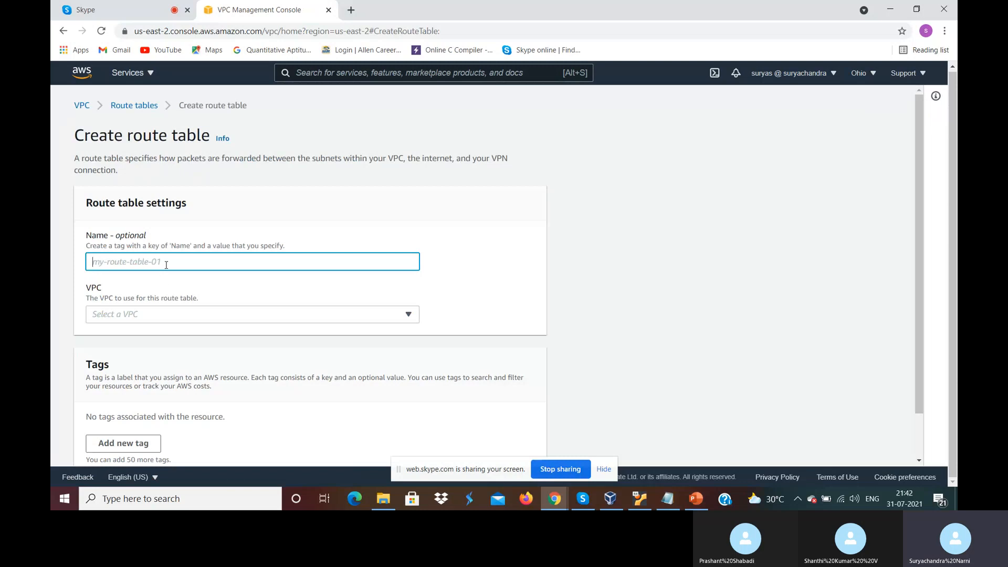
{"action": "type", "text": "s"}
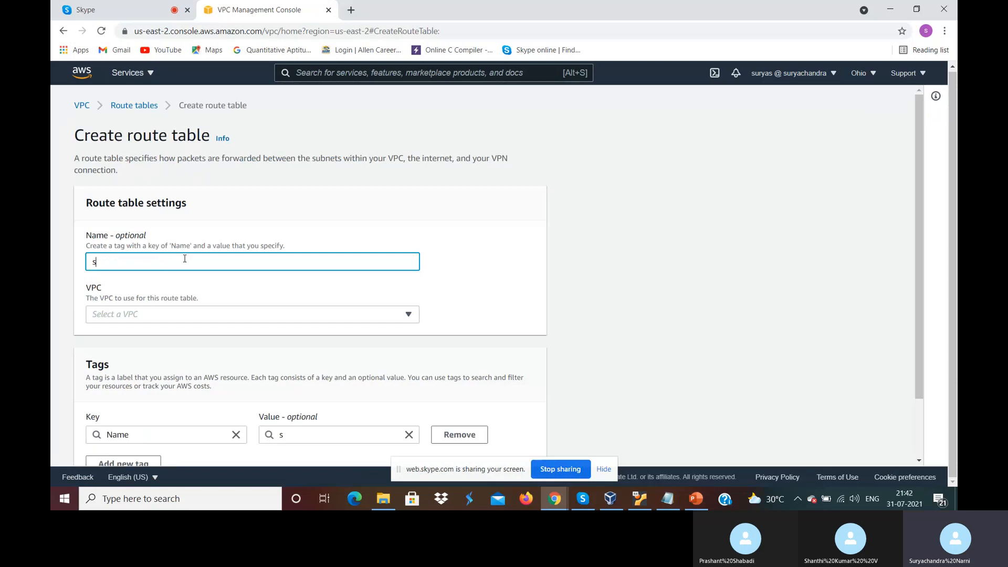
{"action": "type", "text": "uryavpcpub-RT"}
{"action": "scroll", "coordinate": [228, 288], "scroll_direction": "down", "scroll_amount": 2}
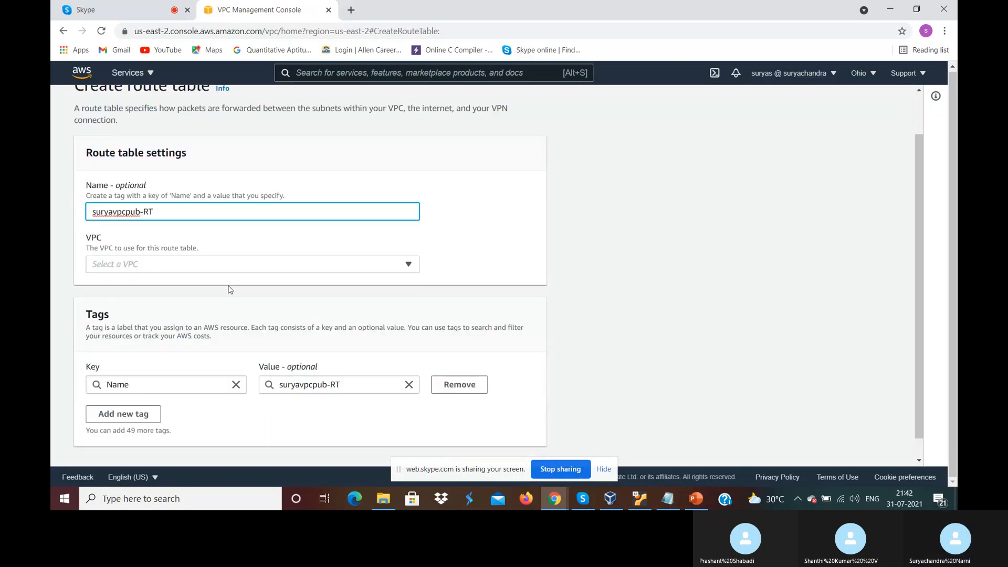
{"action": "left_click", "coordinate": [155, 258]}
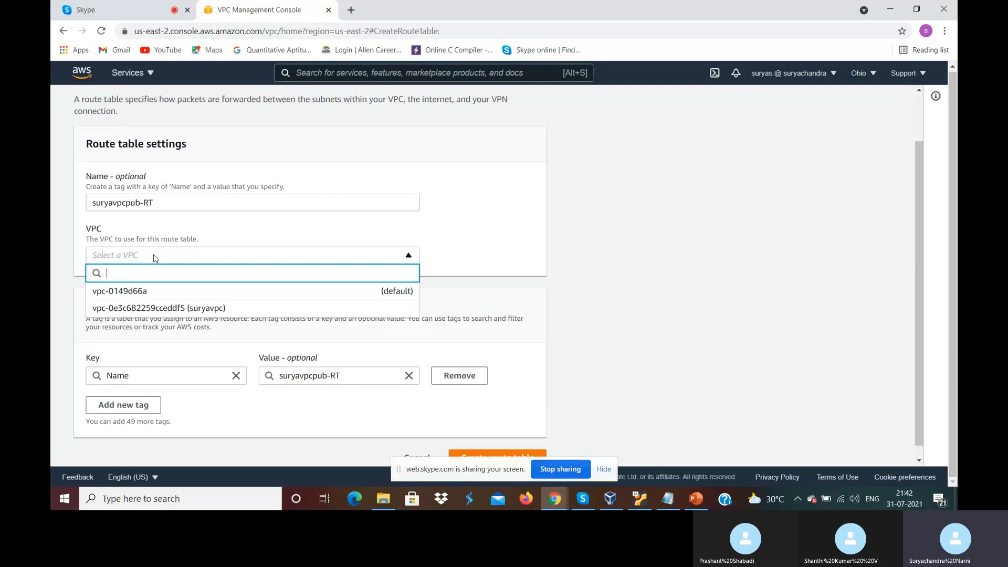
{"action": "left_click", "coordinate": [172, 309]}
{"action": "scroll", "coordinate": [504, 294], "scroll_direction": "down", "scroll_amount": 1}
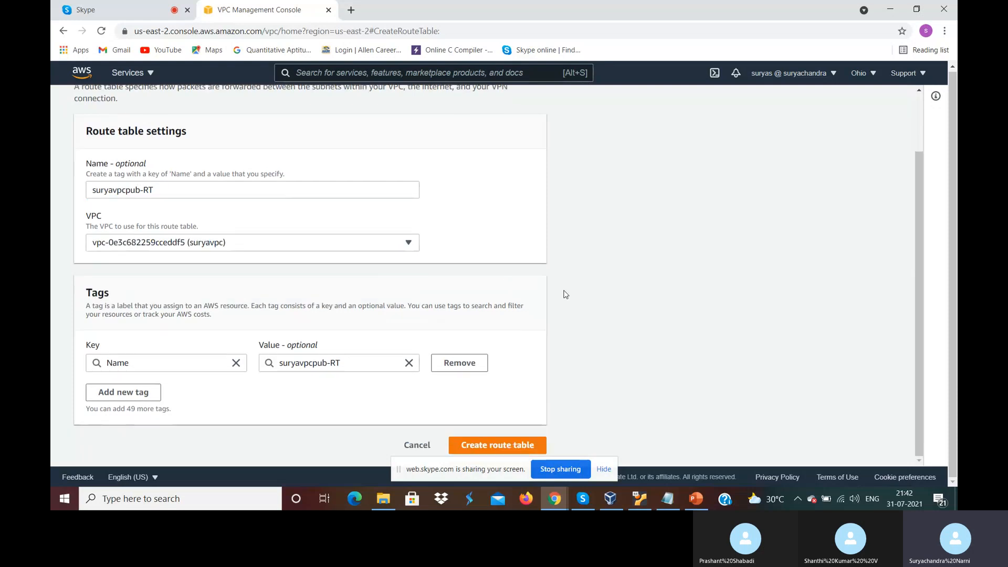
{"action": "left_click", "coordinate": [476, 444]}
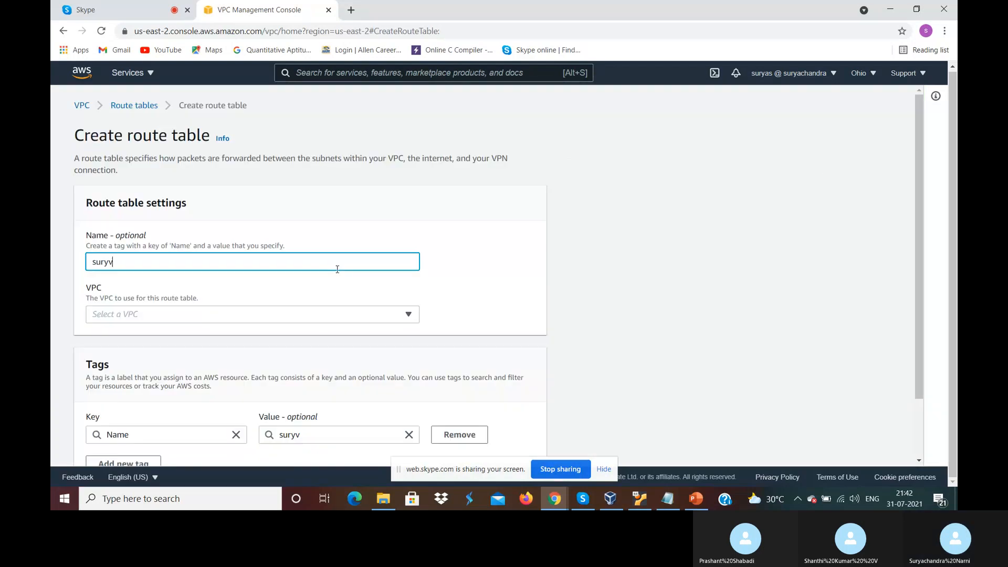
Name the second route table suryavpcprv-RT, assign it to suryavpc, and create it
{"action": "key", "text": "BackSpace"}
{"action": "type", "text": "avpcpr"}
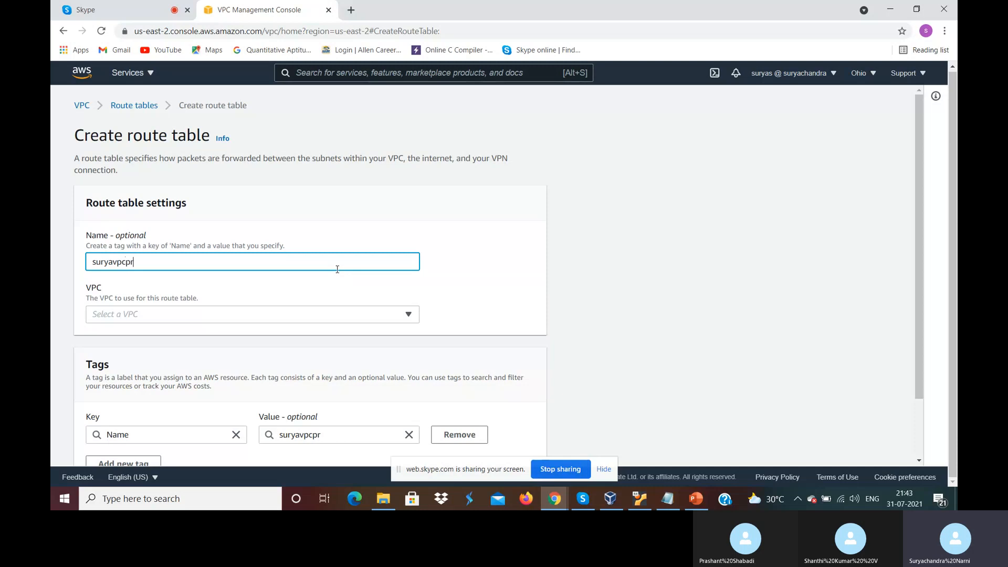
{"action": "type", "text": "v-RT"}
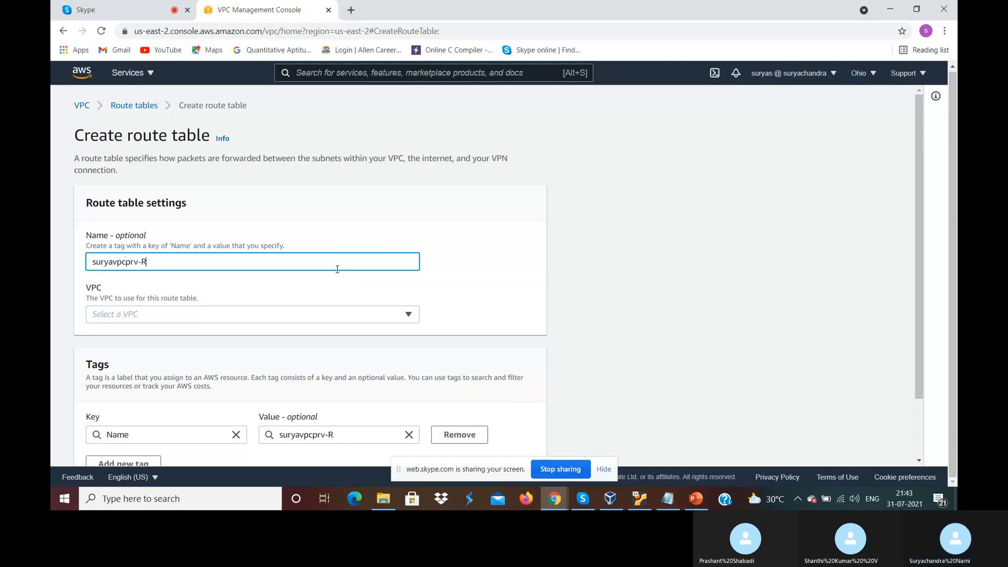
{"action": "left_click", "coordinate": [234, 319]}
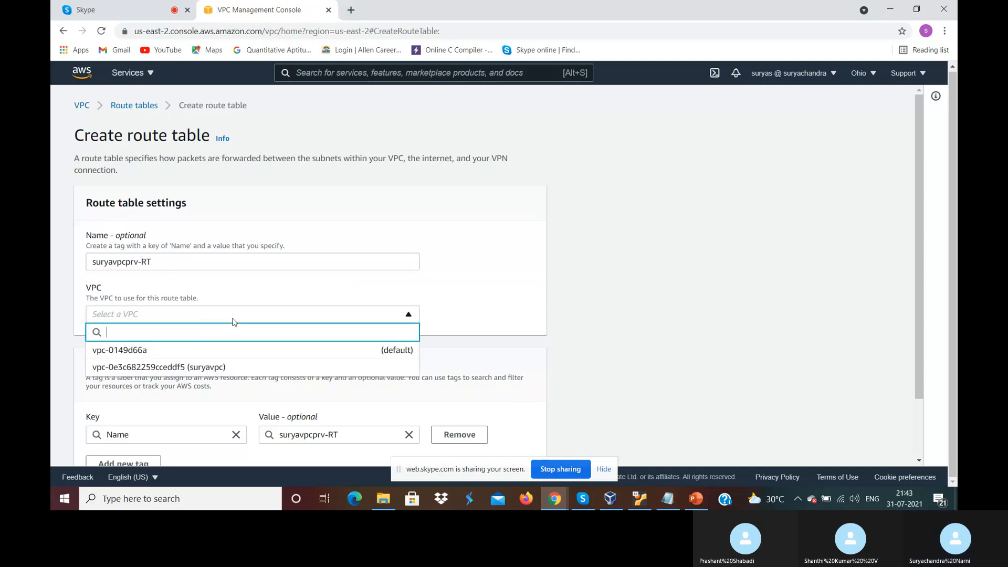
{"action": "left_click", "coordinate": [192, 368]}
{"action": "scroll", "coordinate": [318, 358], "scroll_direction": "down", "scroll_amount": 2}
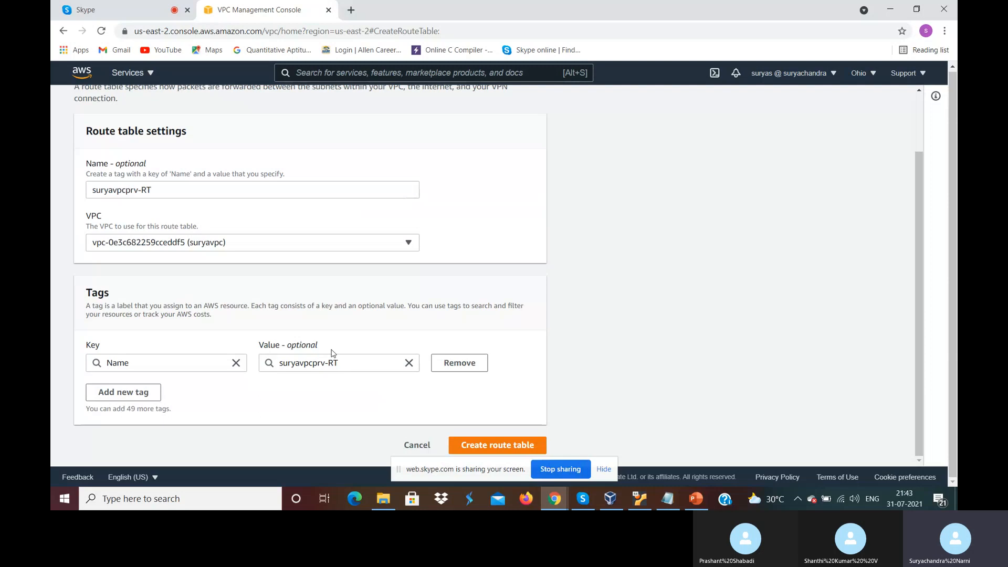
{"action": "left_click", "coordinate": [497, 446]}
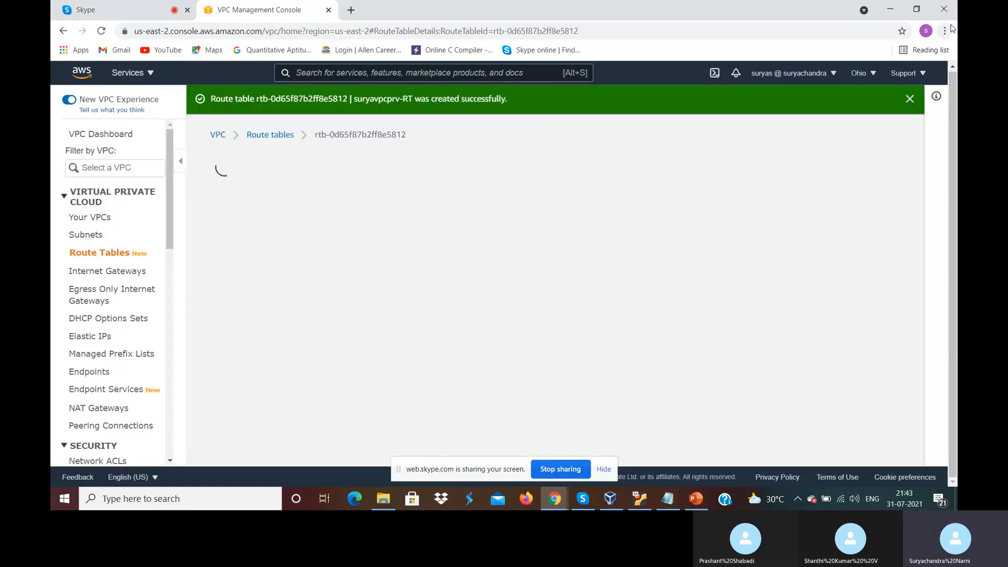
{"action": "scroll", "coordinate": [202, 220], "scroll_direction": "down", "scroll_amount": 2}
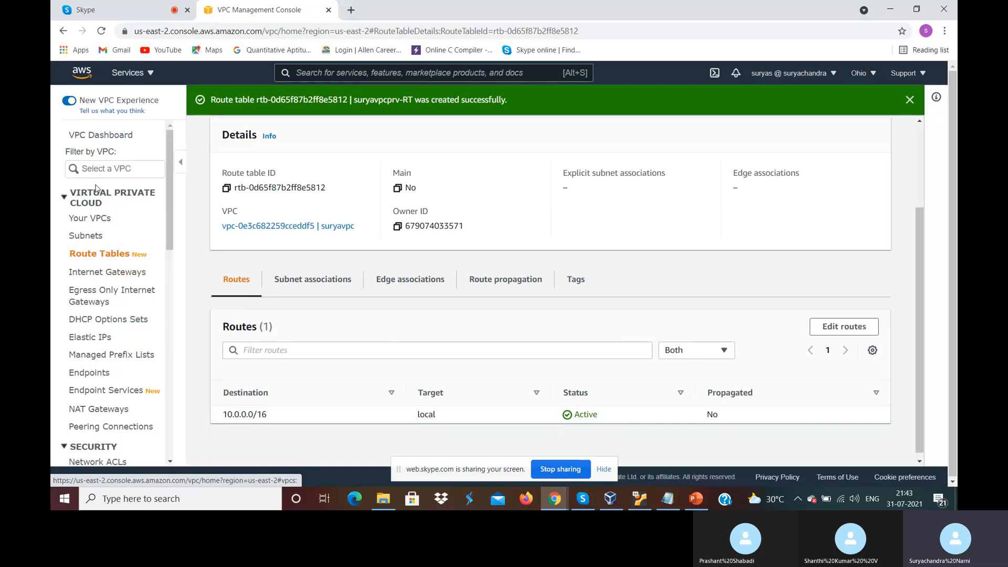
{"action": "scroll", "coordinate": [125, 286], "scroll_direction": "down", "scroll_amount": 1}
{"action": "scroll", "coordinate": [125, 286], "scroll_direction": "up", "scroll_amount": 1}
Create internet gateway suryavpcpub-IGW and select it in the Internet gateways list
{"action": "left_click", "coordinate": [111, 274]}
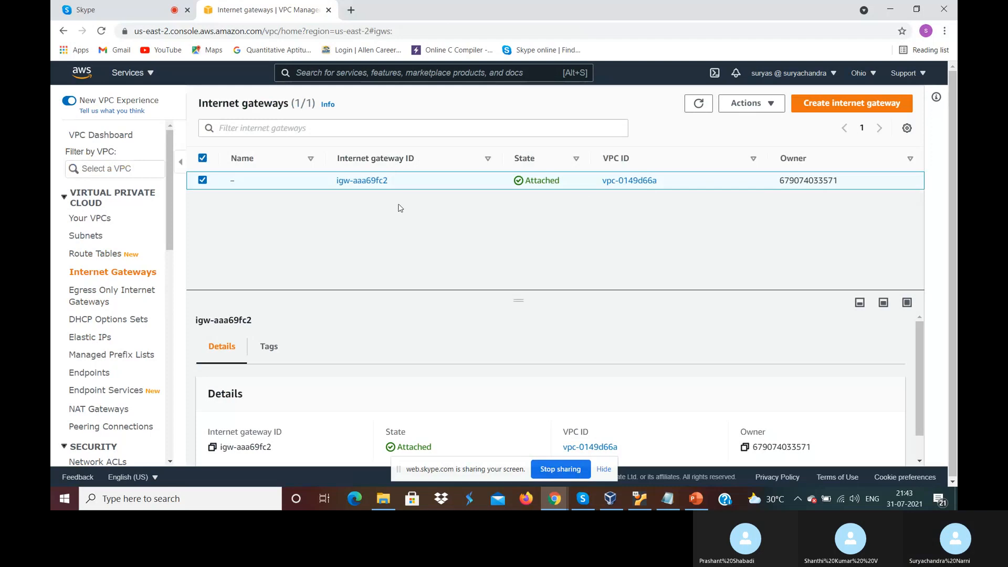
{"action": "left_click", "coordinate": [856, 108]}
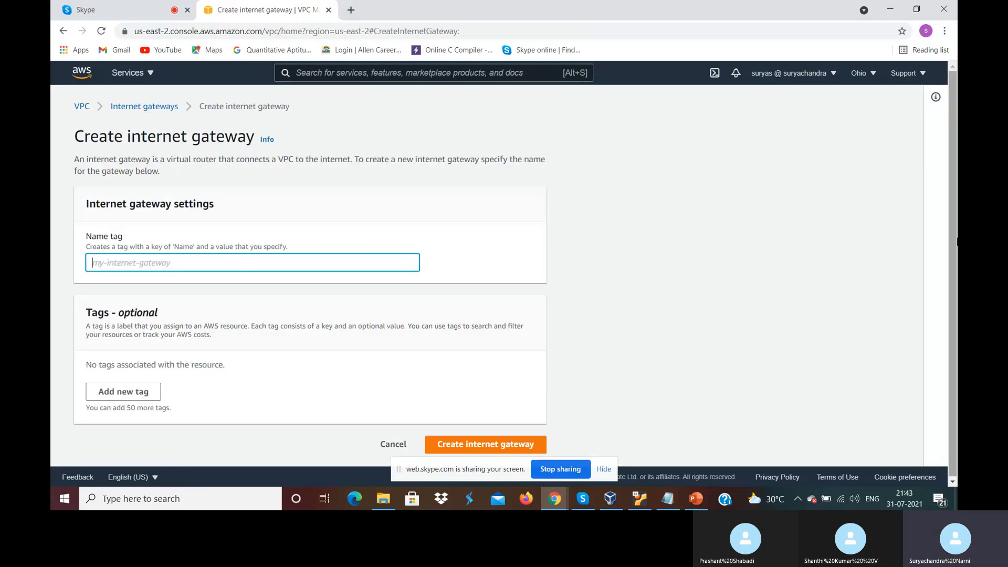
{"action": "type", "text": "surya"}
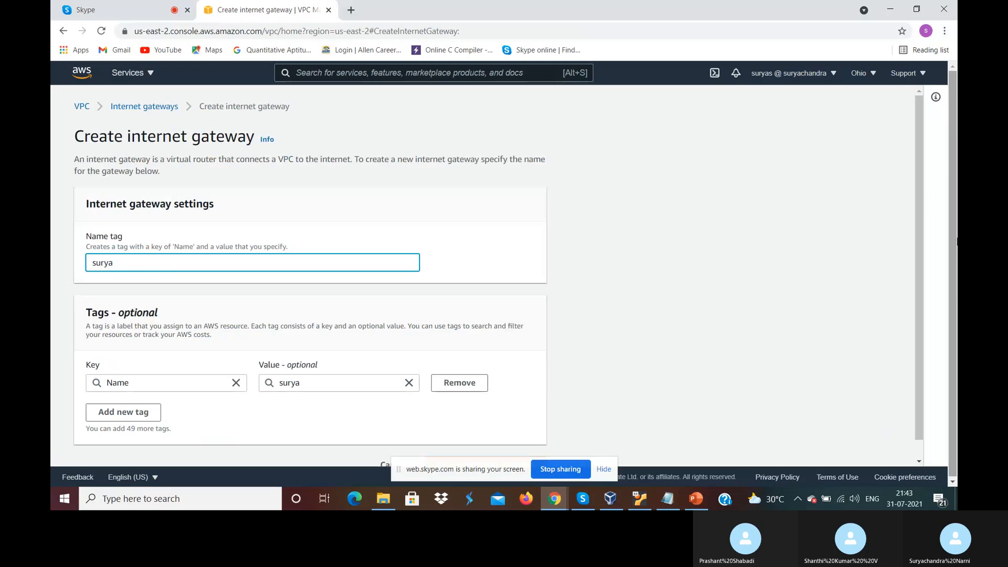
{"action": "type", "text": "vpcp"}
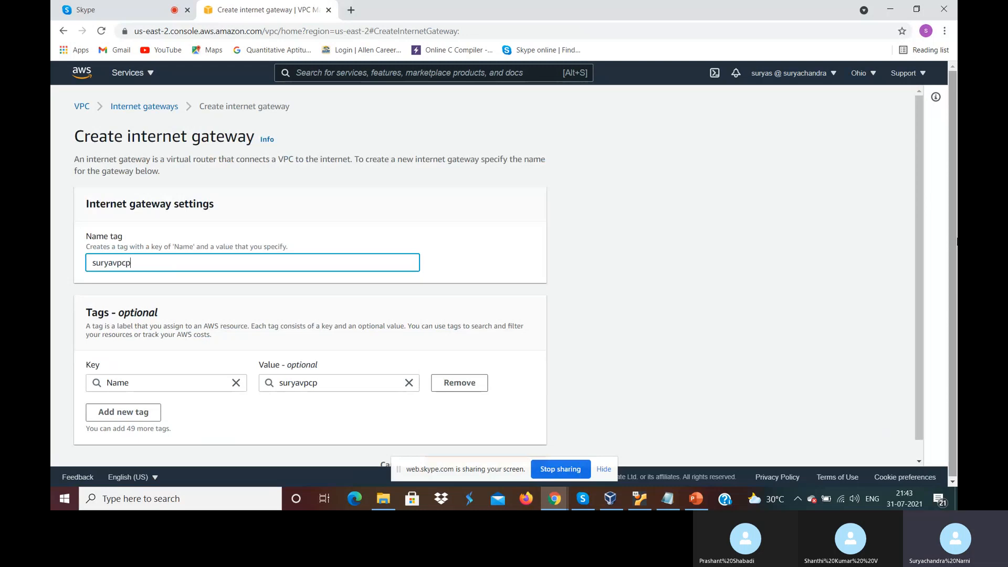
{"action": "type", "text": "ub-IGW"}
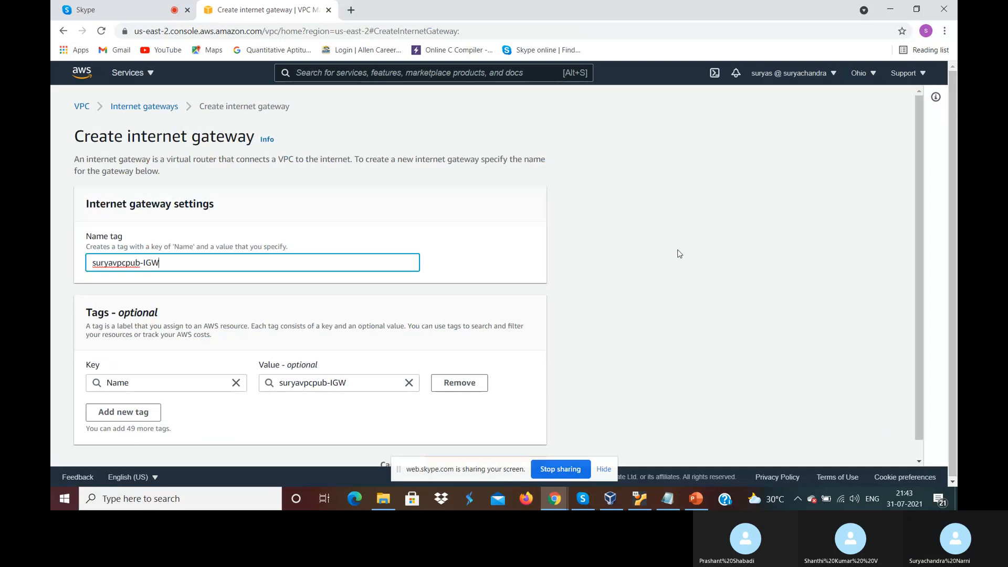
{"action": "scroll", "coordinate": [334, 220], "scroll_direction": "down", "scroll_amount": 1}
{"action": "left_click", "coordinate": [485, 443]}
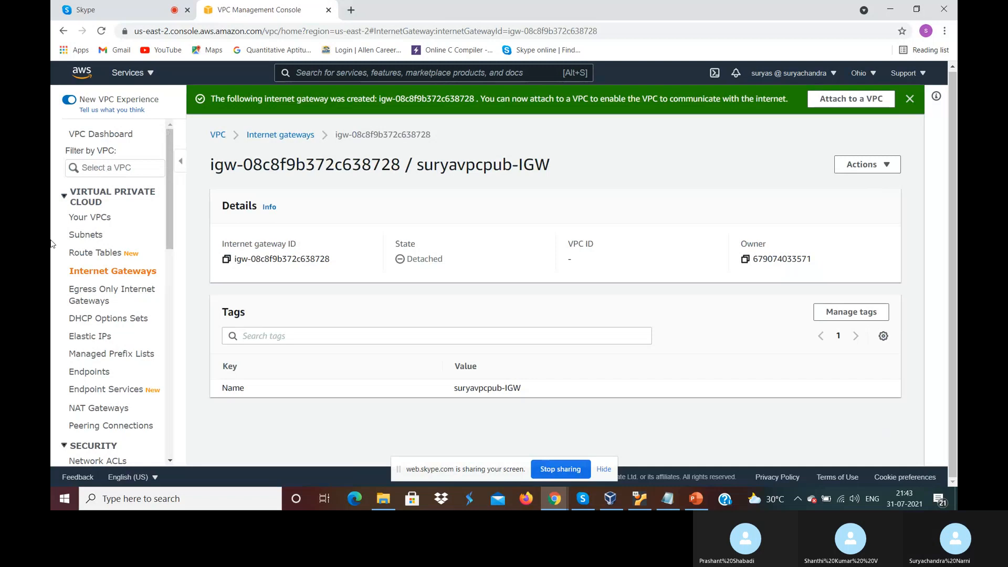
{"action": "left_click", "coordinate": [104, 273]}
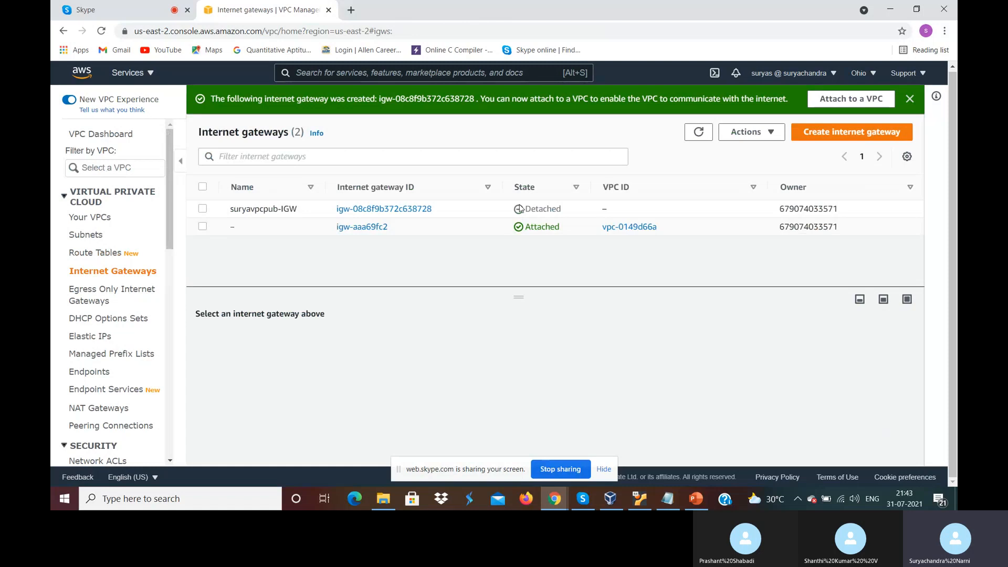
{"action": "left_click", "coordinate": [203, 209]}
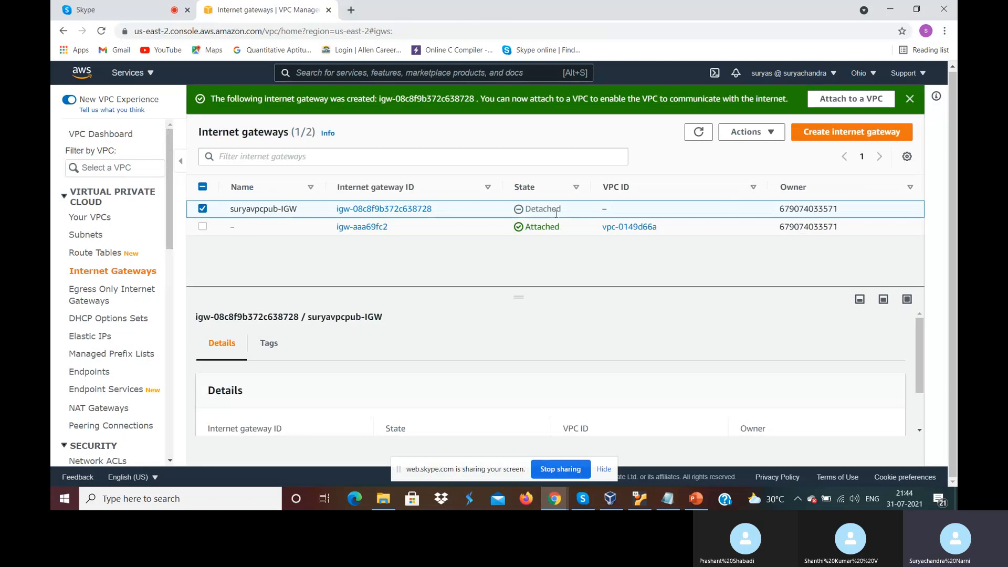
Attach suryavpcpub-IGW to suryavpc (vpc-0e3c682259cceddf5) via Actions > Attach to VPC
{"action": "left_click", "coordinate": [768, 138]}
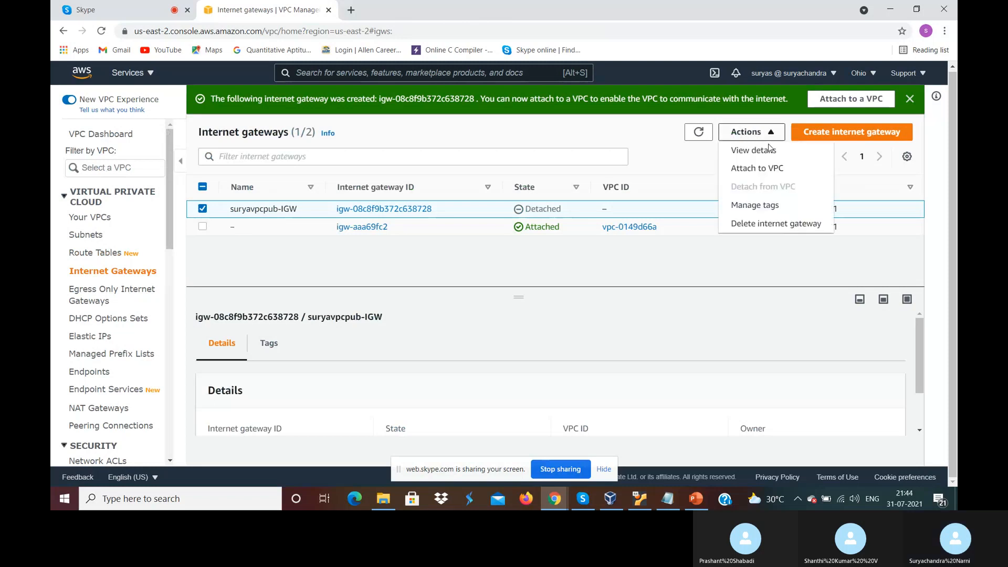
{"action": "left_click", "coordinate": [773, 175]}
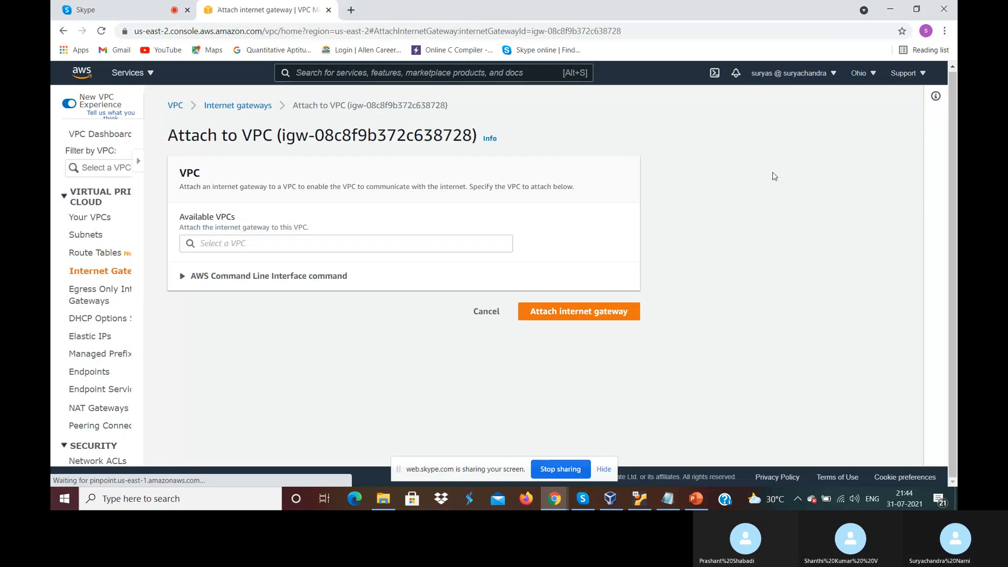
{"action": "left_click", "coordinate": [188, 245]}
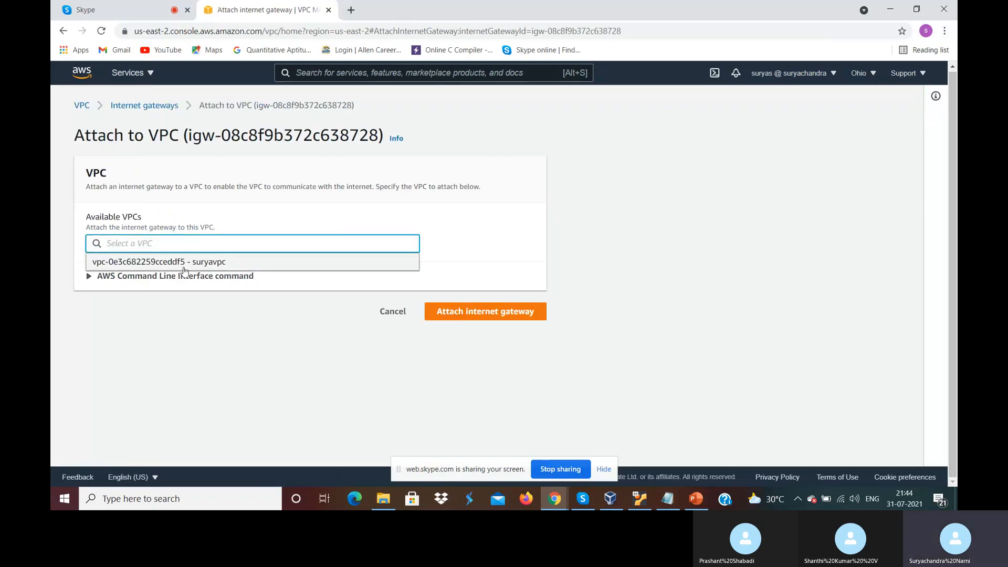
{"action": "left_click", "coordinate": [144, 266]}
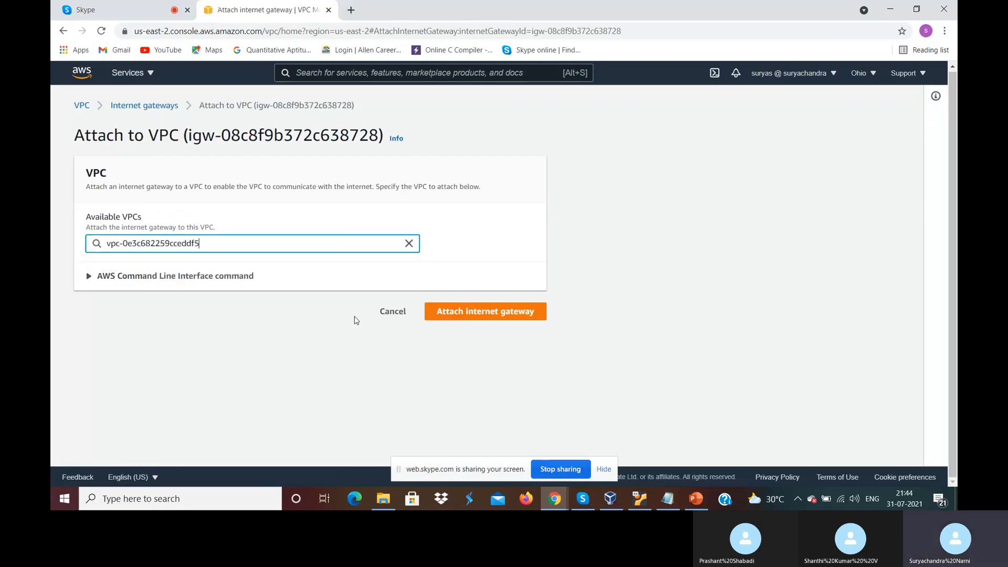
{"action": "left_click", "coordinate": [483, 313]}
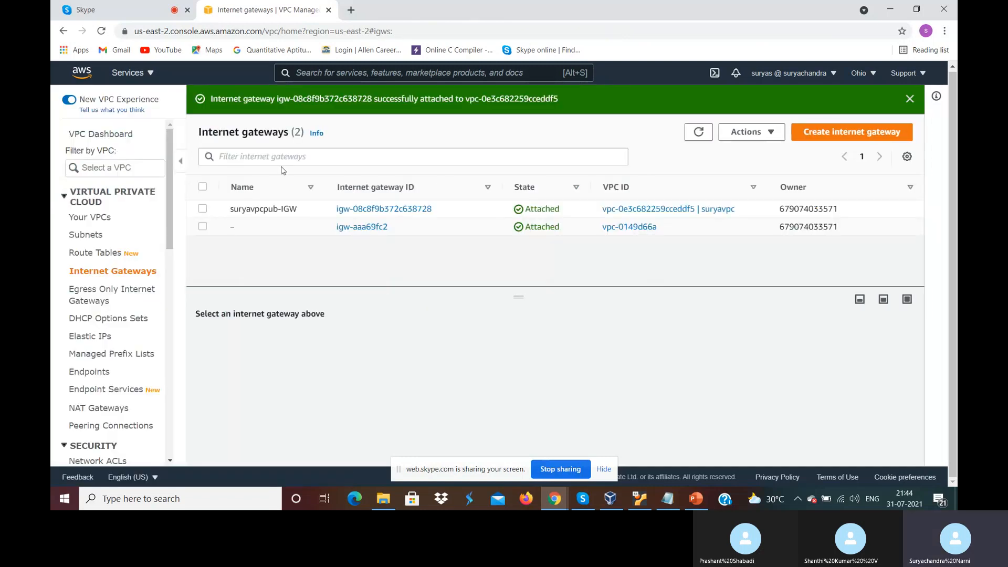
Select only suryavpcpub-RT and view its Routes tab showing the local 10.0.0.0/16 route
{"action": "left_click", "coordinate": [109, 254]}
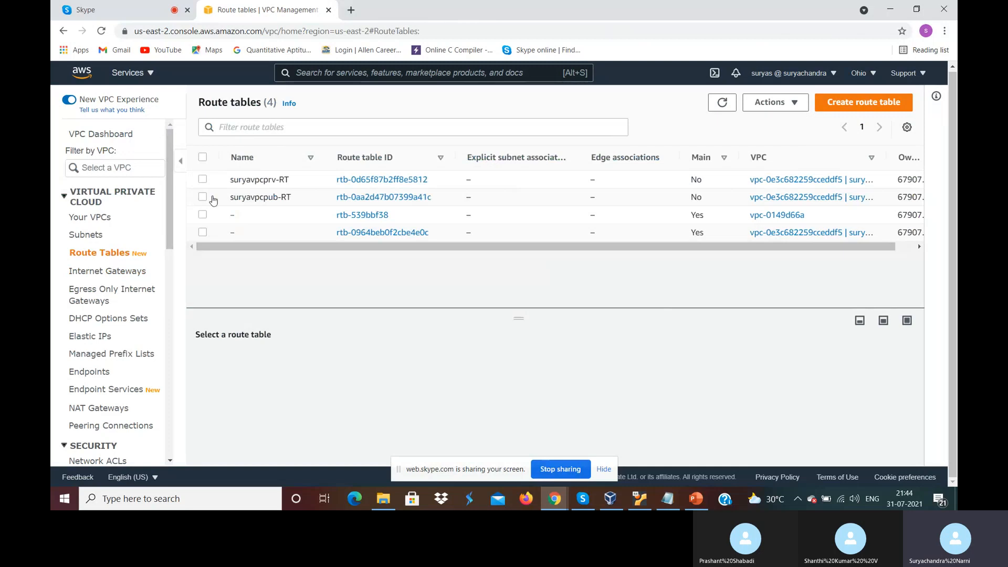
{"action": "left_click", "coordinate": [202, 179]}
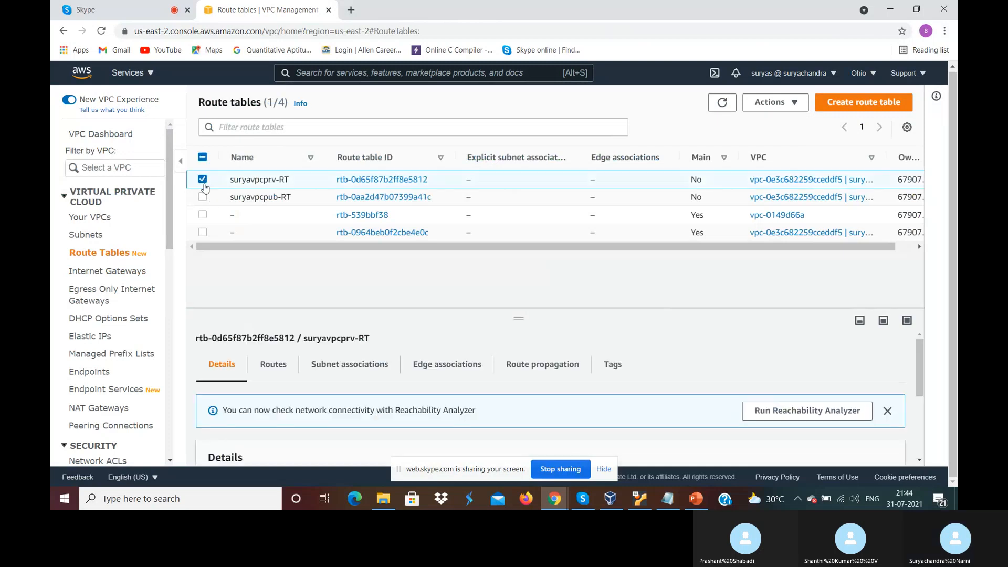
{"action": "left_click", "coordinate": [202, 197]}
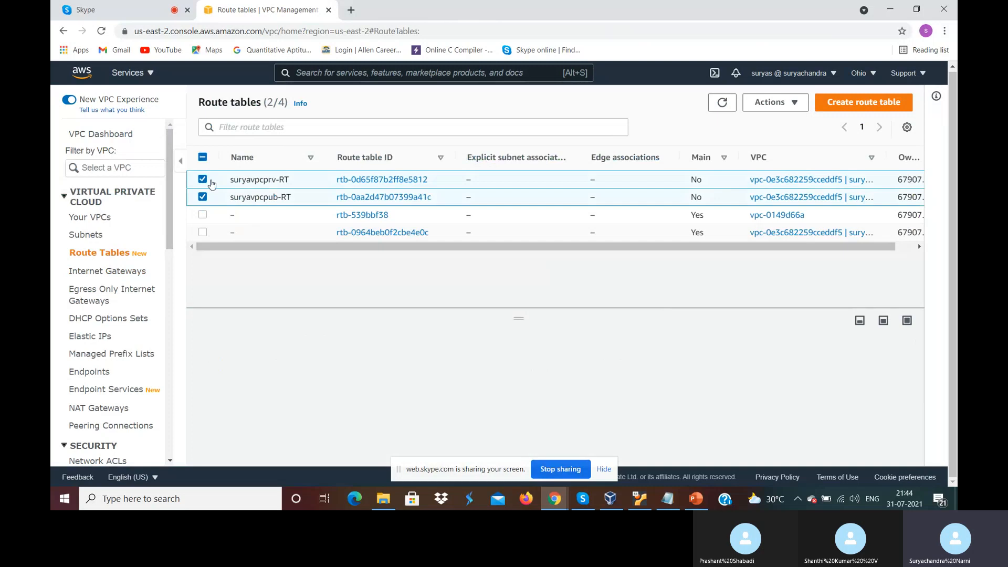
{"action": "left_click", "coordinate": [203, 180]}
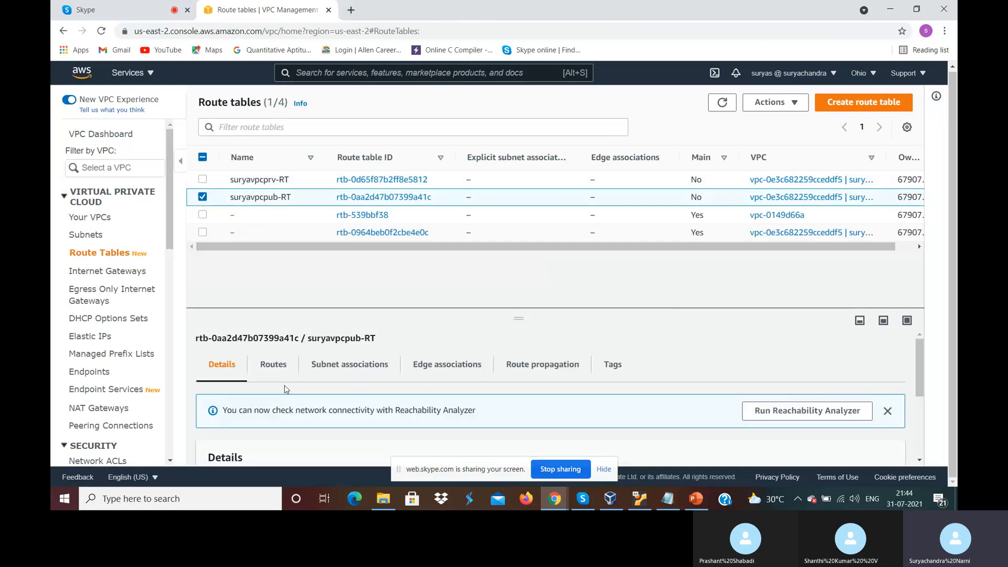
{"action": "left_click", "coordinate": [273, 362]}
{"action": "scroll", "coordinate": [510, 409], "scroll_direction": "down", "scroll_amount": 2}
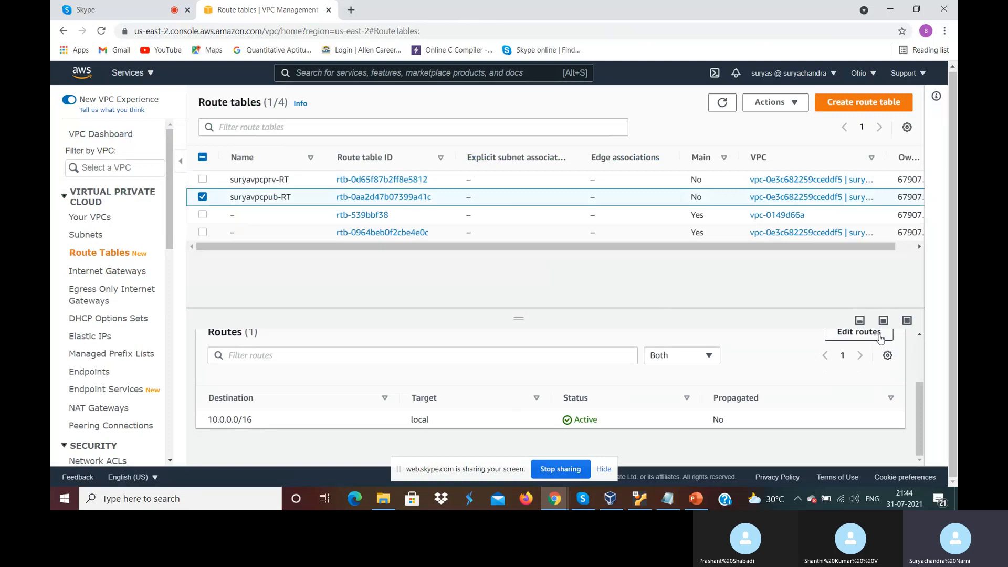
Add a 0.0.0.0/0 route targeting suryavpcpub-IGW to suryavpcpub-RT and save it
{"action": "left_click", "coordinate": [880, 336]}
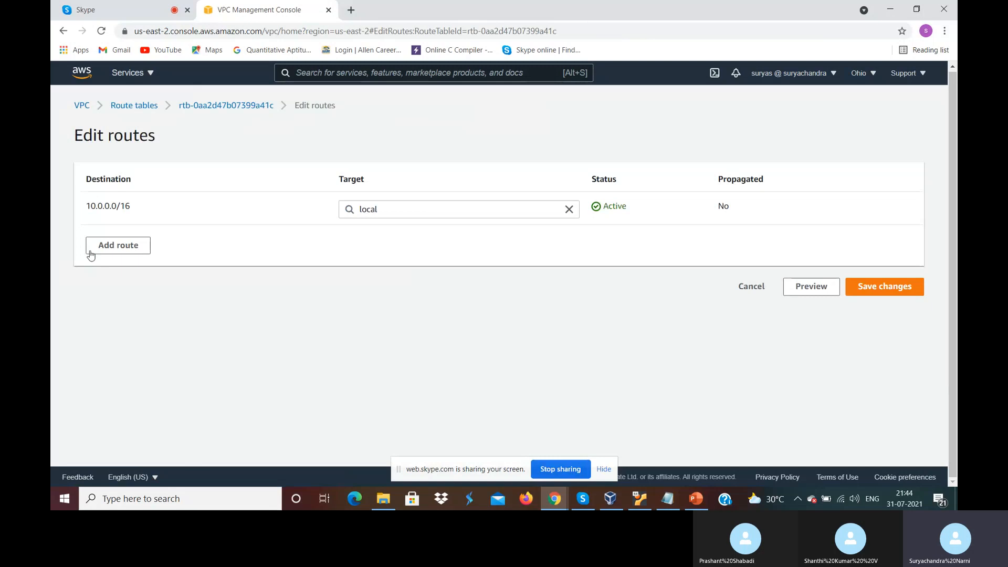
{"action": "left_click", "coordinate": [90, 255]}
{"action": "left_click", "coordinate": [105, 242]}
{"action": "type", "text": "0."}
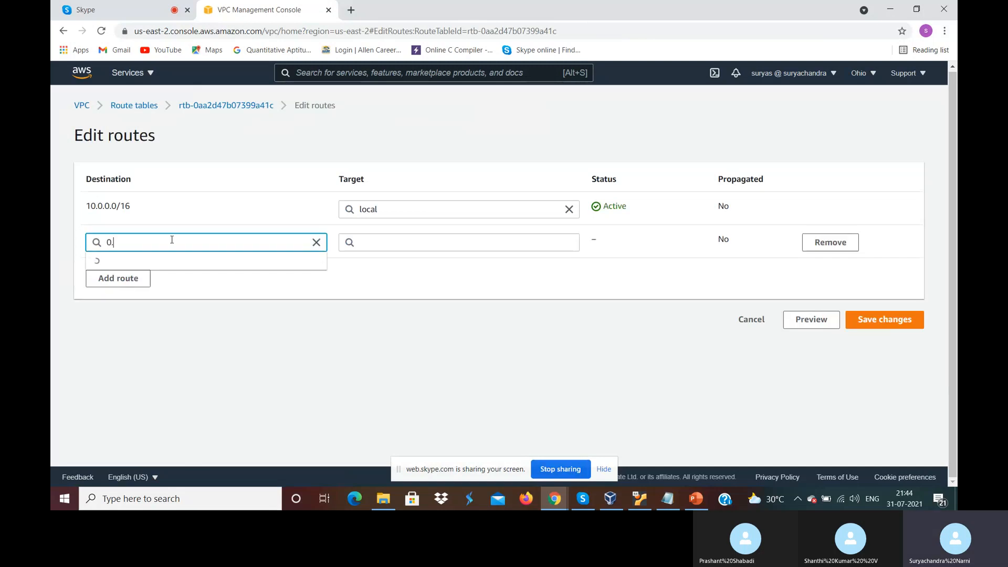
{"action": "type", "text": "0.0.0"}
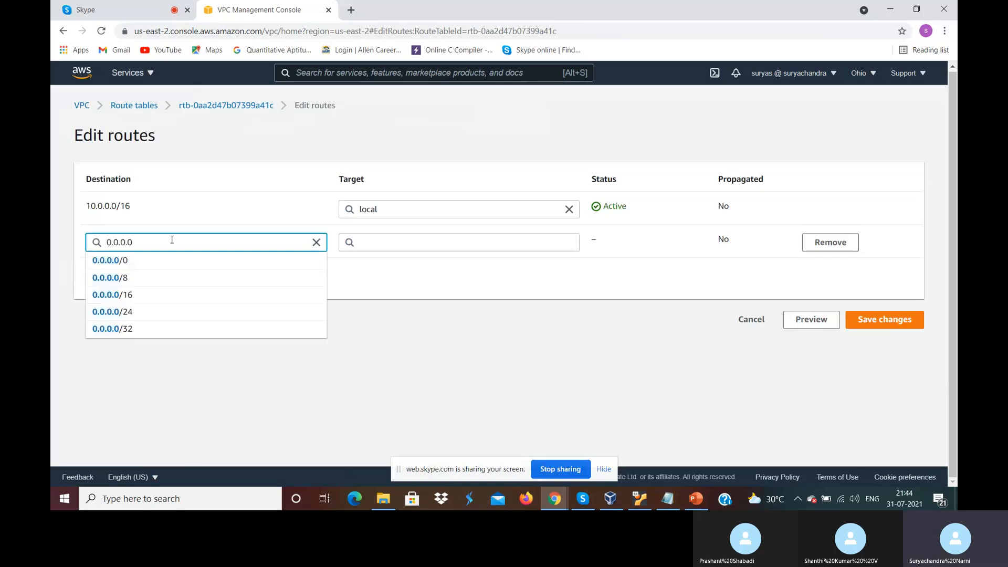
{"action": "type", "text": "/0"}
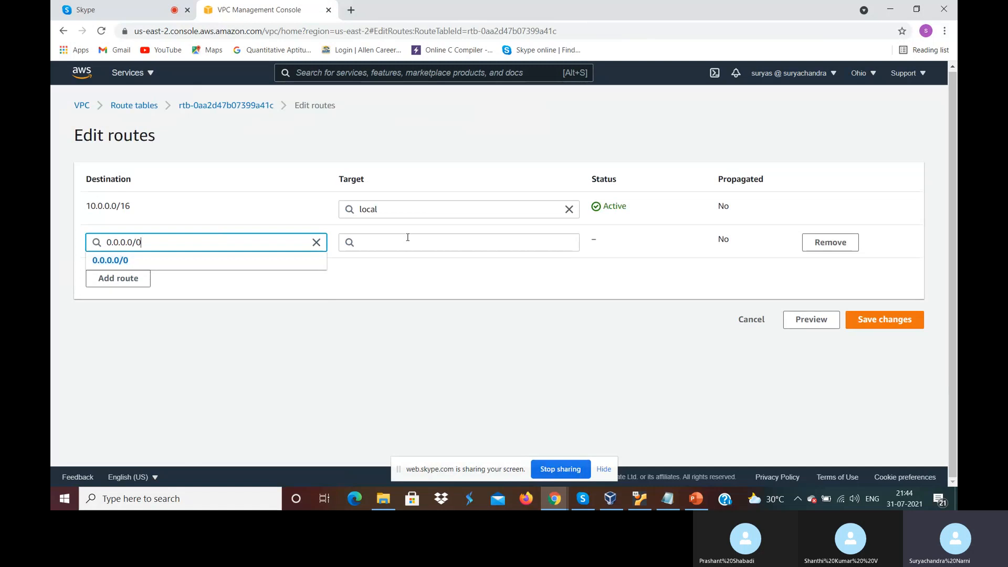
{"action": "left_click", "coordinate": [407, 239]}
{"action": "type", "text": "igw-"}
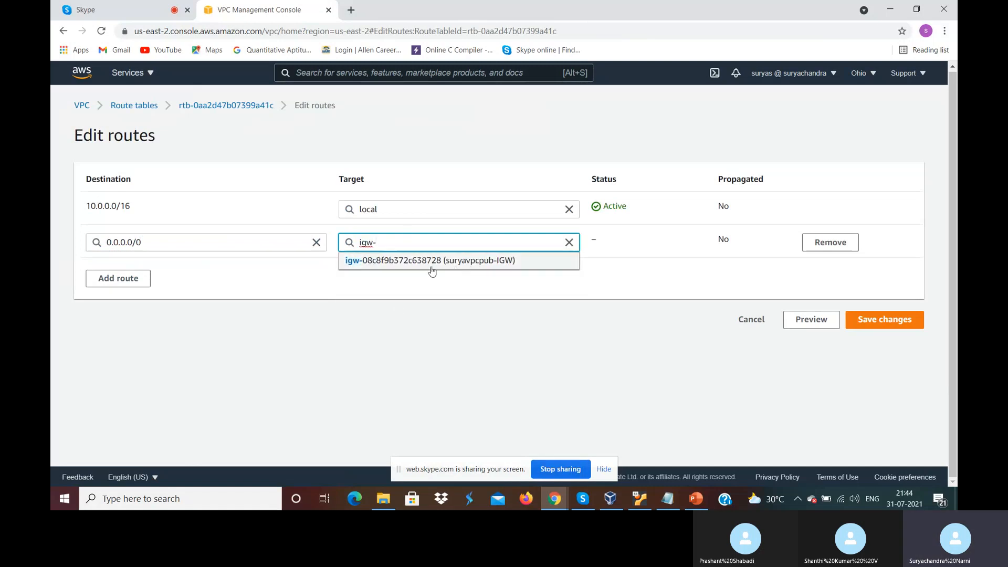
{"action": "left_click", "coordinate": [386, 266]}
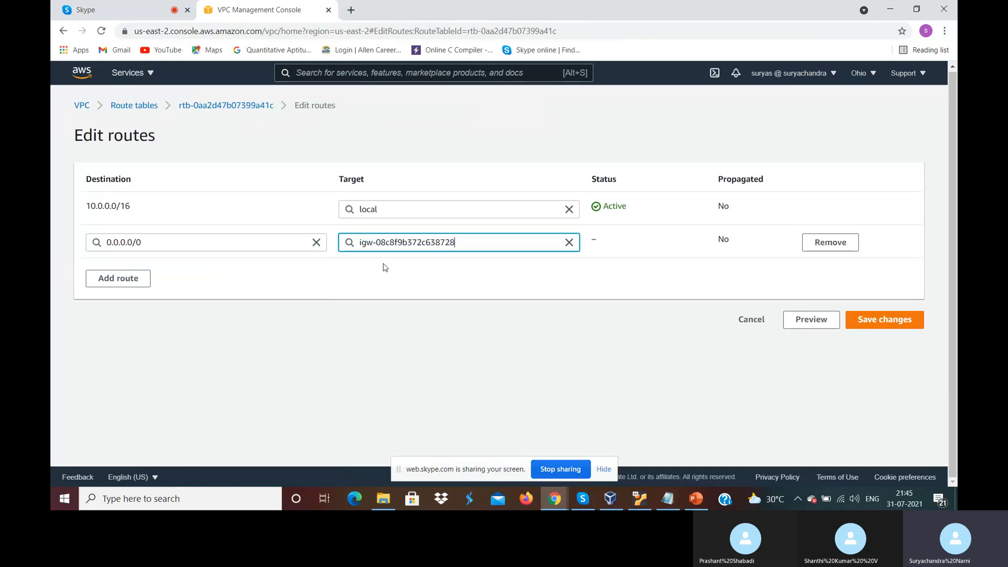
{"action": "left_click", "coordinate": [875, 320]}
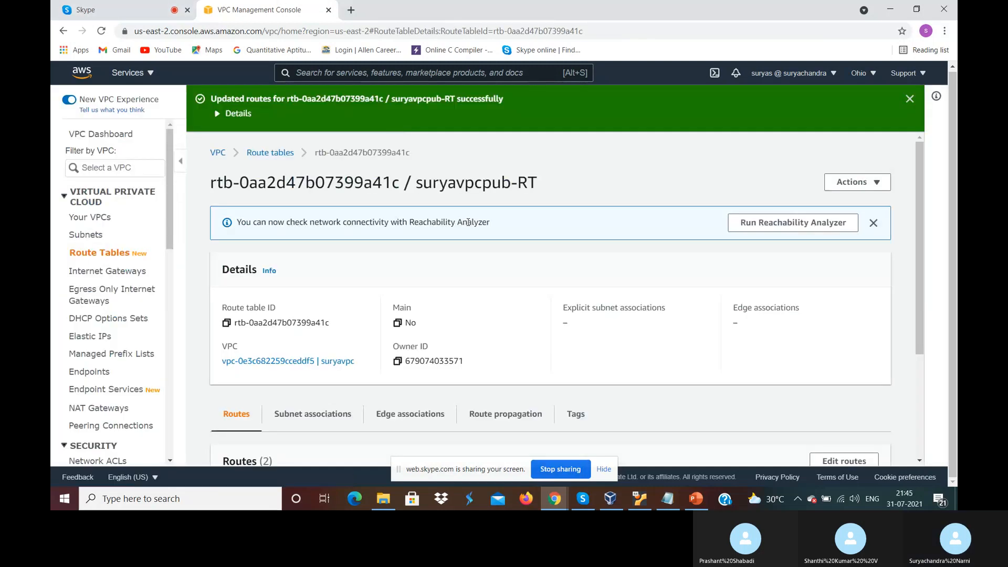
{"action": "scroll", "coordinate": [574, 288], "scroll_direction": "down", "scroll_amount": 2}
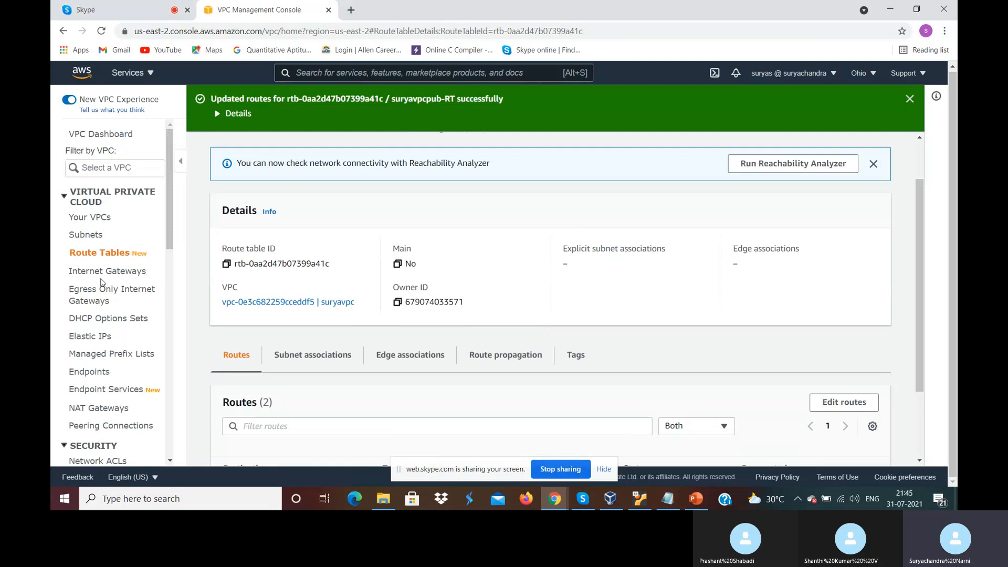
In Route Tables, give suryavpcpub-RT an explicit association with the suryavpc-pub subnet and save it
{"action": "left_click", "coordinate": [115, 253]}
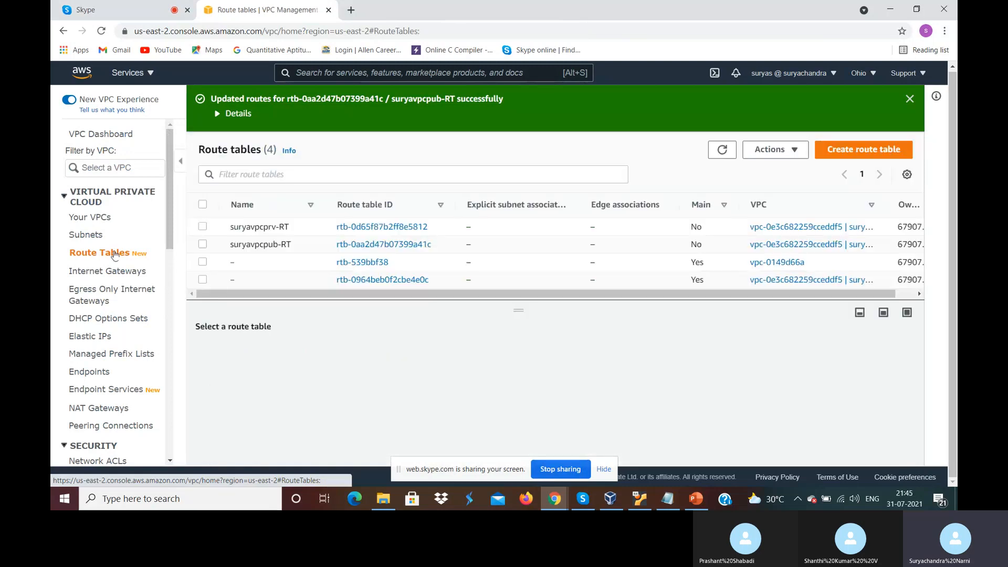
{"action": "left_click_drag", "start_coordinate": [533, 310], "coordinate": [533, 254]}
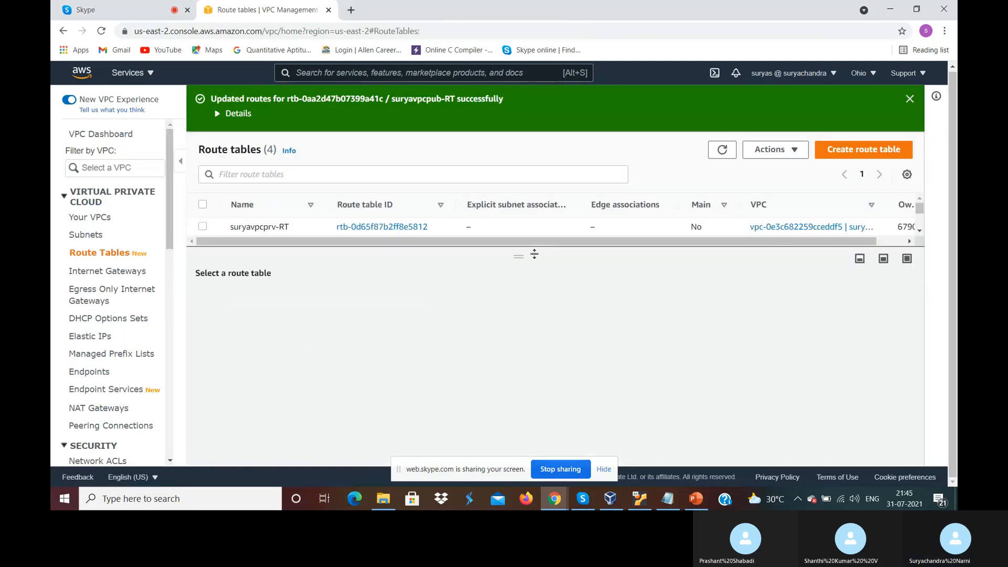
{"action": "left_click", "coordinate": [202, 244]}
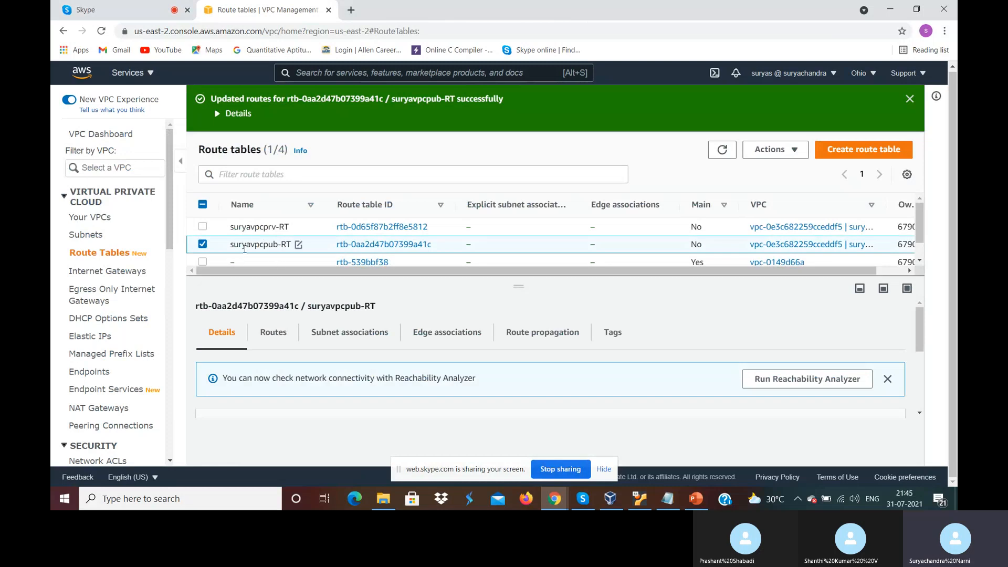
{"action": "left_click", "coordinate": [368, 336]}
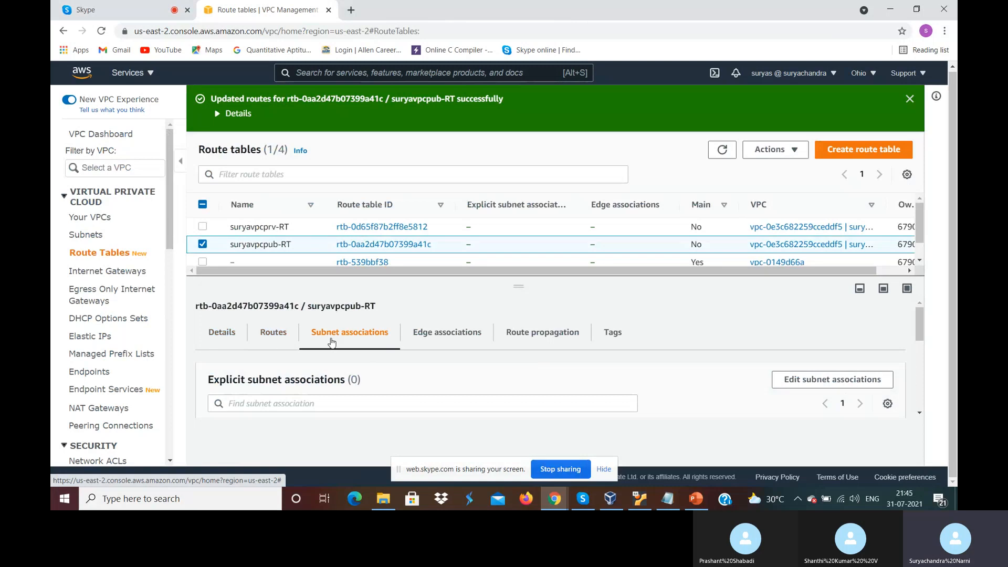
{"action": "left_click", "coordinate": [843, 389]}
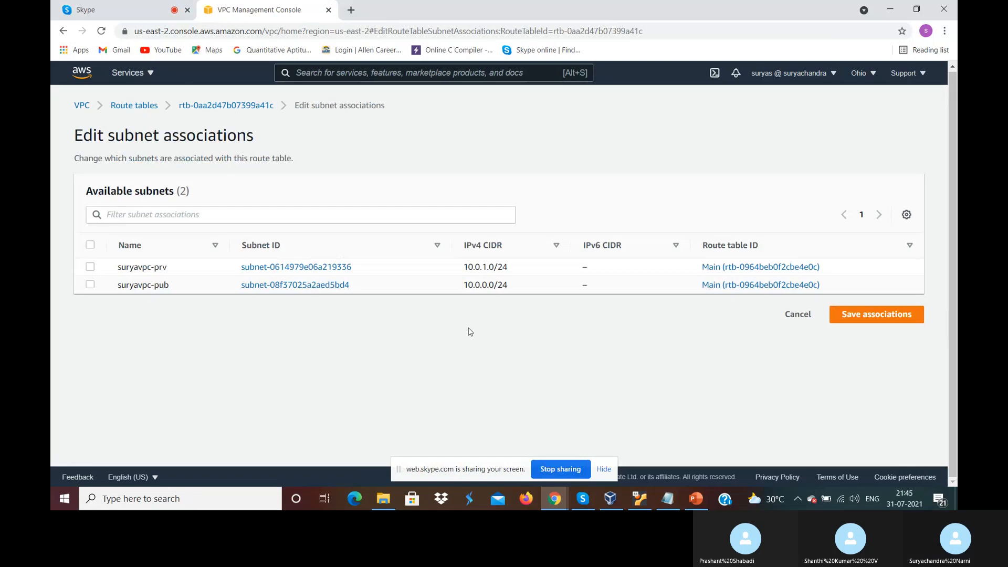
{"action": "left_click", "coordinate": [91, 287]}
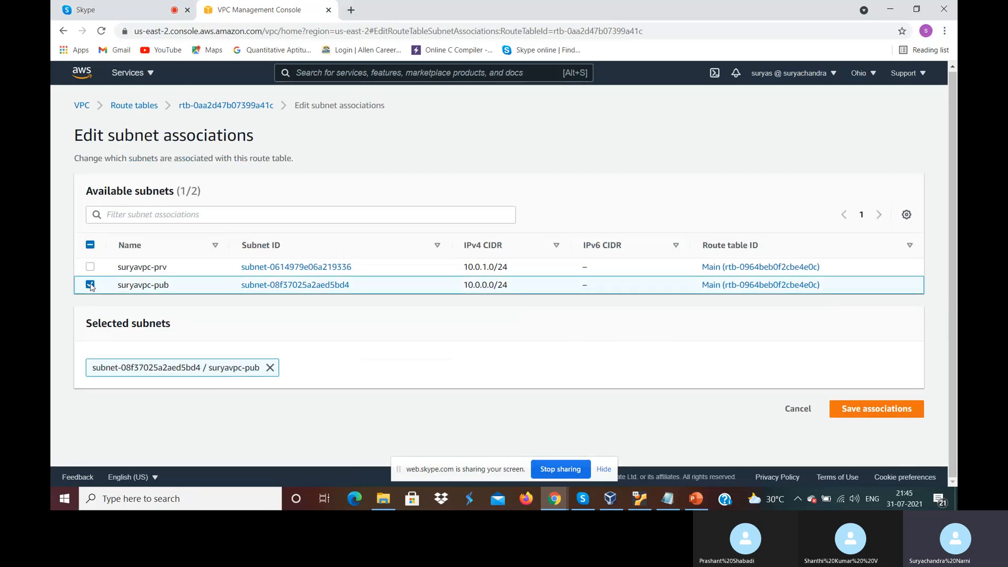
{"action": "left_click", "coordinate": [861, 412]}
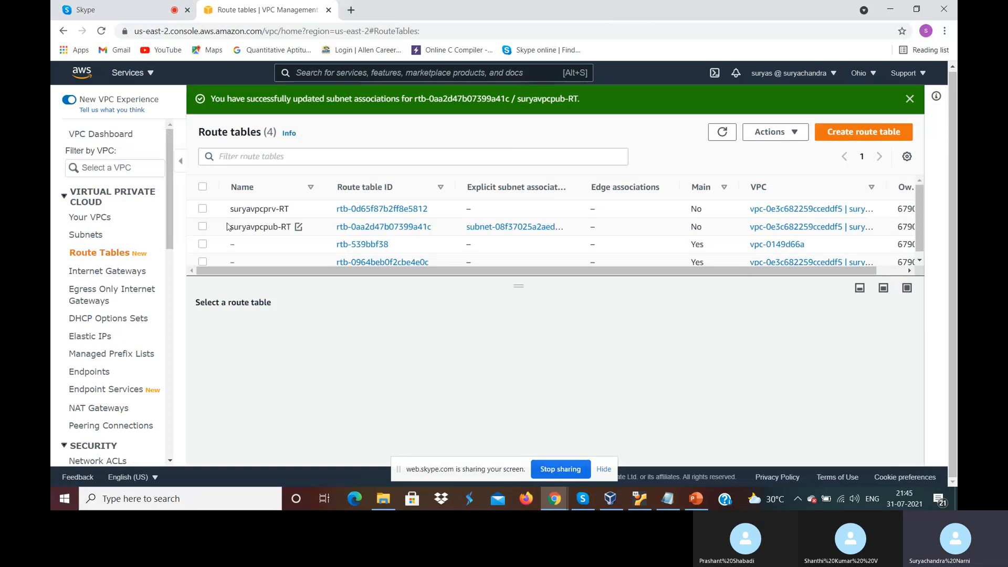
Tick suryavpc-prv in suryavpcprv-RT's subnet associations, save, then reselect the table to verify
{"action": "left_click", "coordinate": [203, 208]}
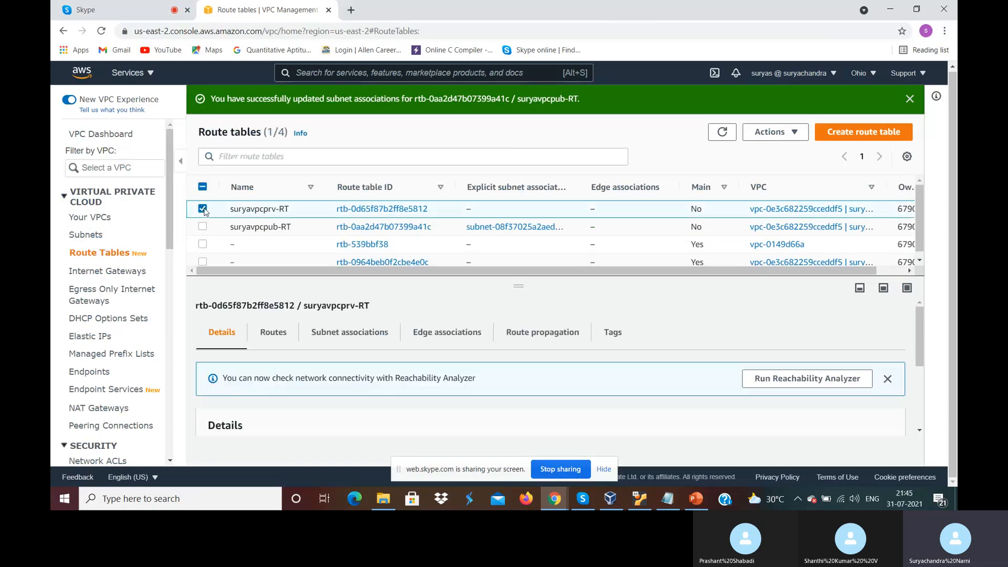
{"action": "left_click", "coordinate": [352, 340]}
{"action": "scroll", "coordinate": [377, 372], "scroll_direction": "down", "scroll_amount": 2}
{"action": "scroll", "coordinate": [377, 372], "scroll_direction": "up", "scroll_amount": 2}
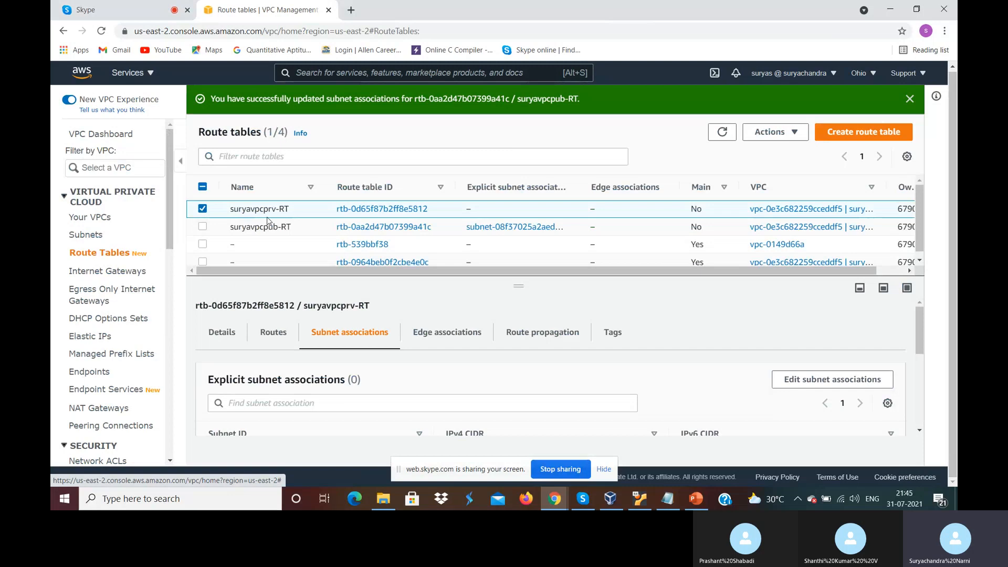
{"action": "left_click", "coordinate": [823, 379]}
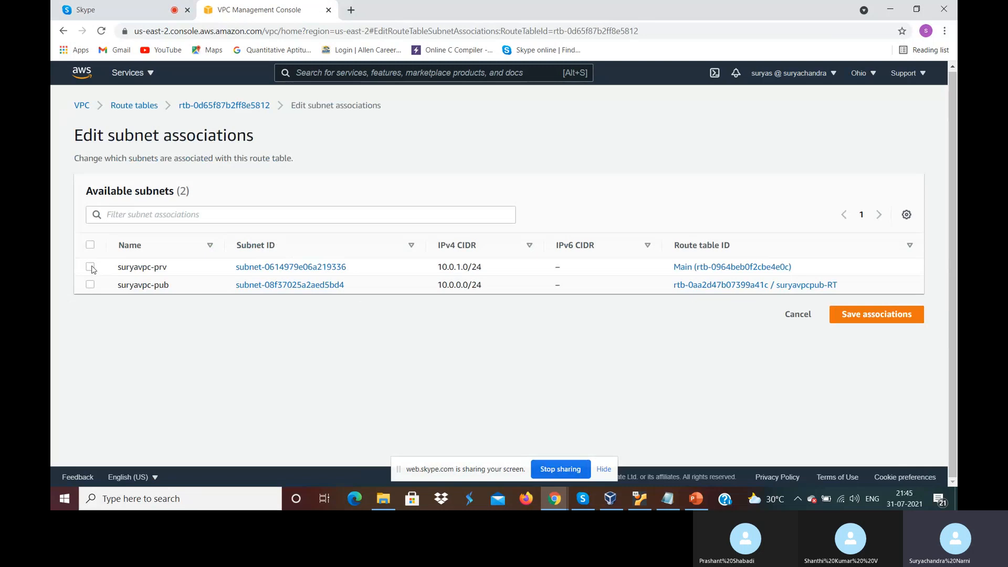
{"action": "left_click", "coordinate": [90, 267]}
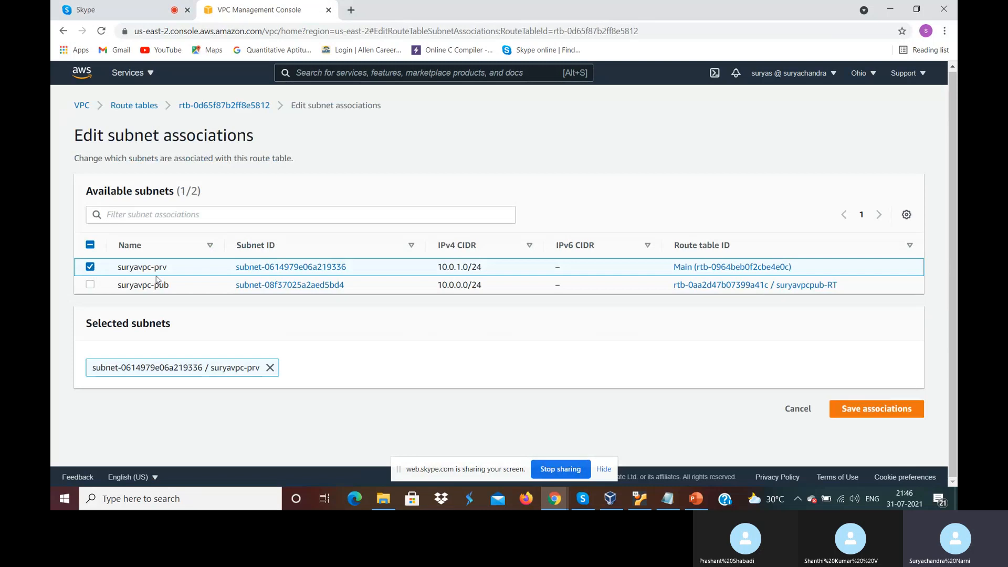
{"action": "left_click", "coordinate": [898, 415]}
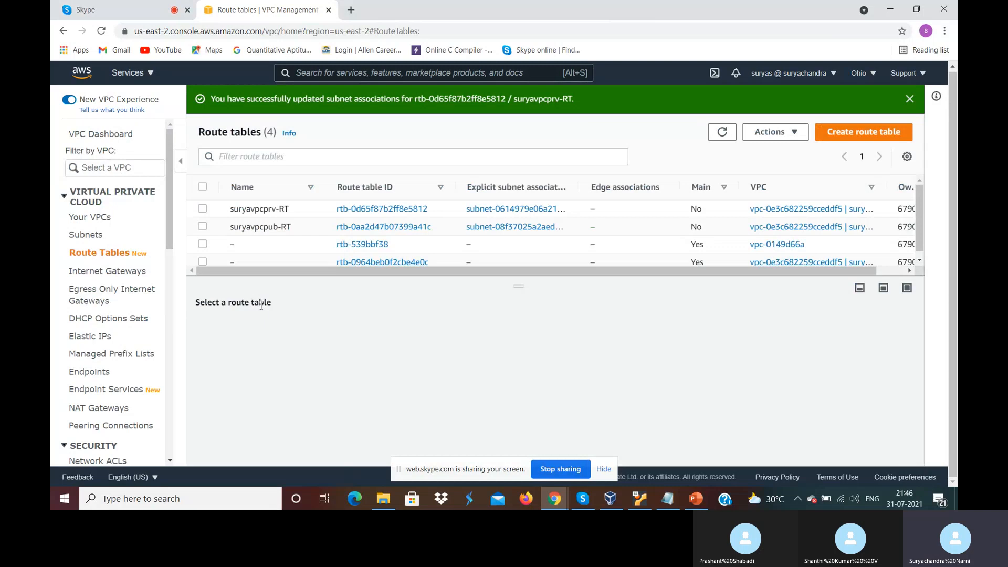
{"action": "left_click", "coordinate": [202, 209]}
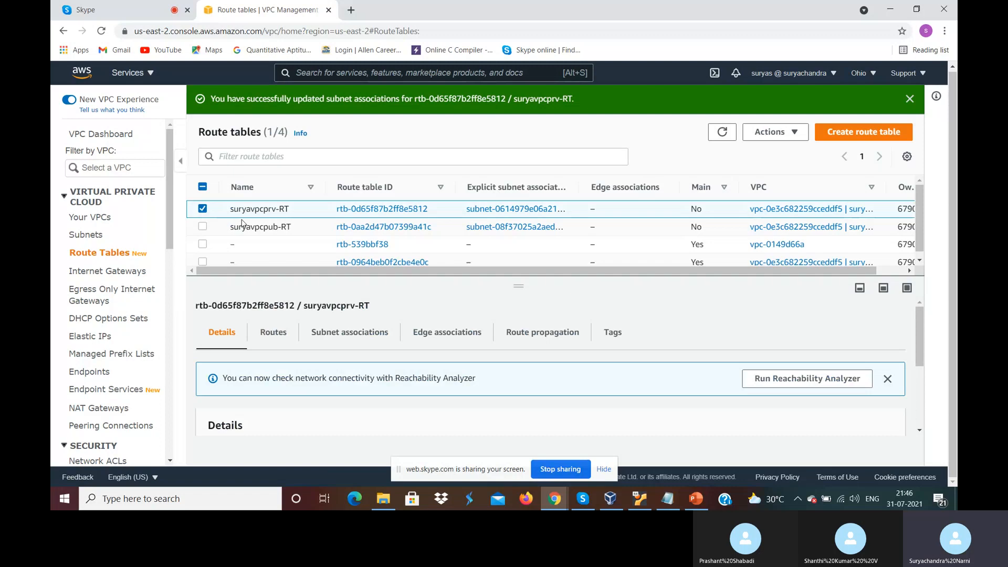
In PowerPoint, review slides 2 and 4, then return to slide 6 on route table steps
{"action": "left_click", "coordinate": [694, 502]}
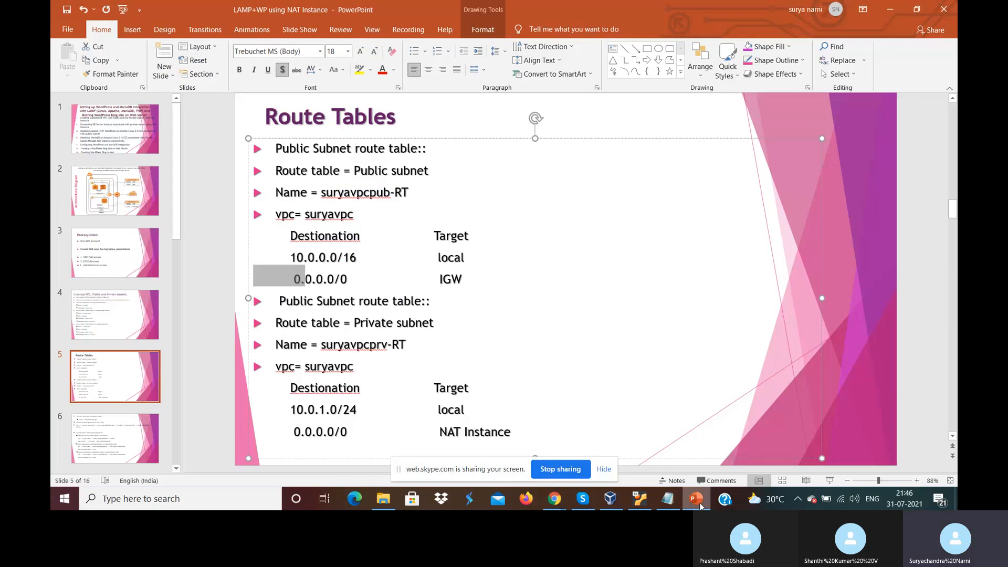
{"action": "scroll", "coordinate": [507, 376], "scroll_direction": "down", "scroll_amount": 3}
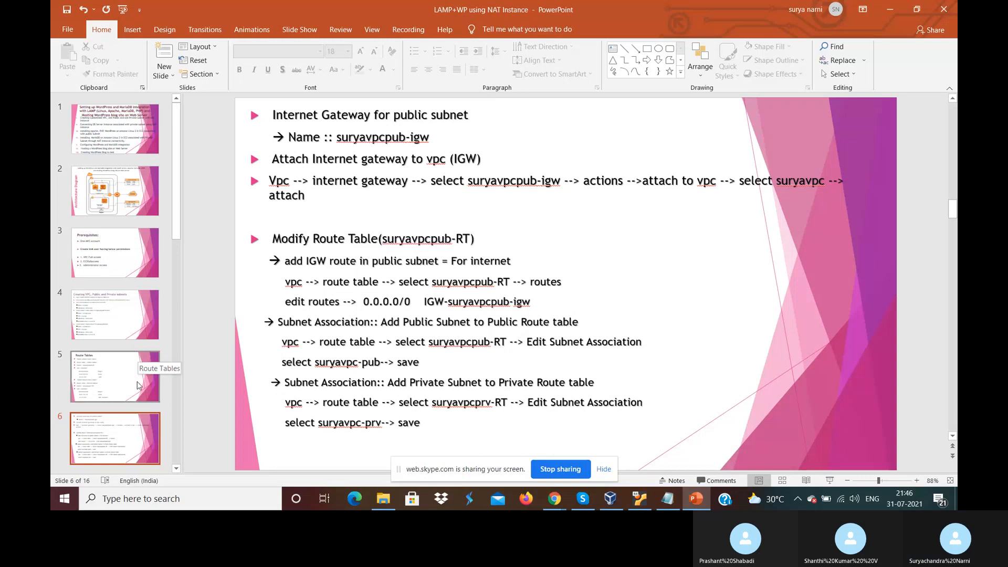
{"action": "scroll", "coordinate": [163, 420], "scroll_direction": "down", "scroll_amount": 1}
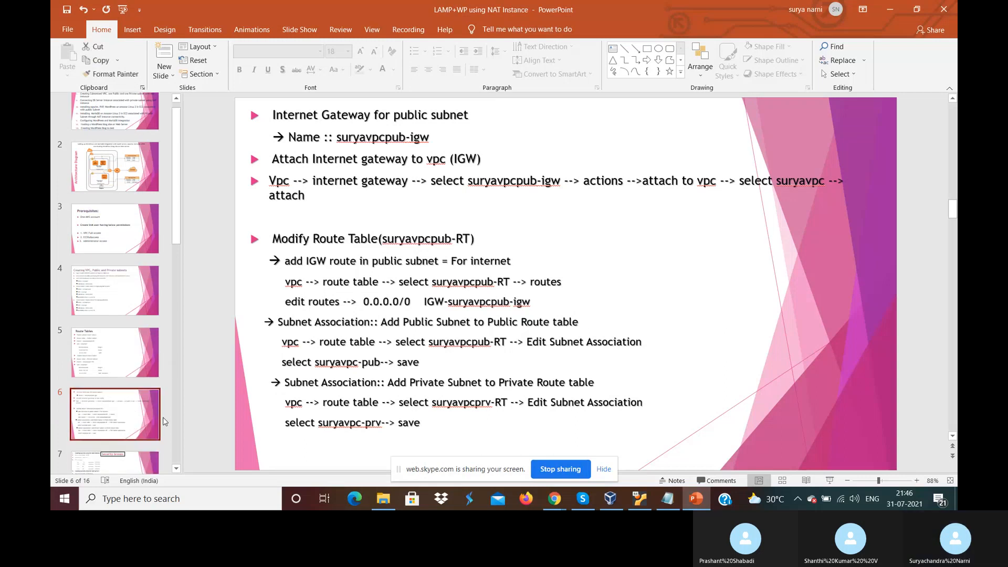
{"action": "scroll", "coordinate": [163, 417], "scroll_direction": "down", "scroll_amount": 1}
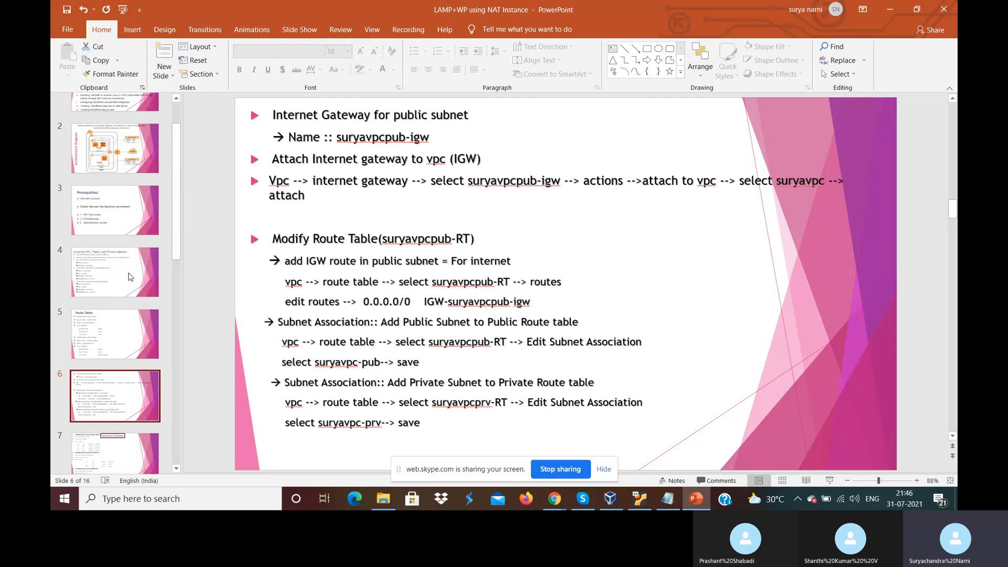
{"action": "scroll", "coordinate": [131, 231], "scroll_direction": "up", "scroll_amount": 1}
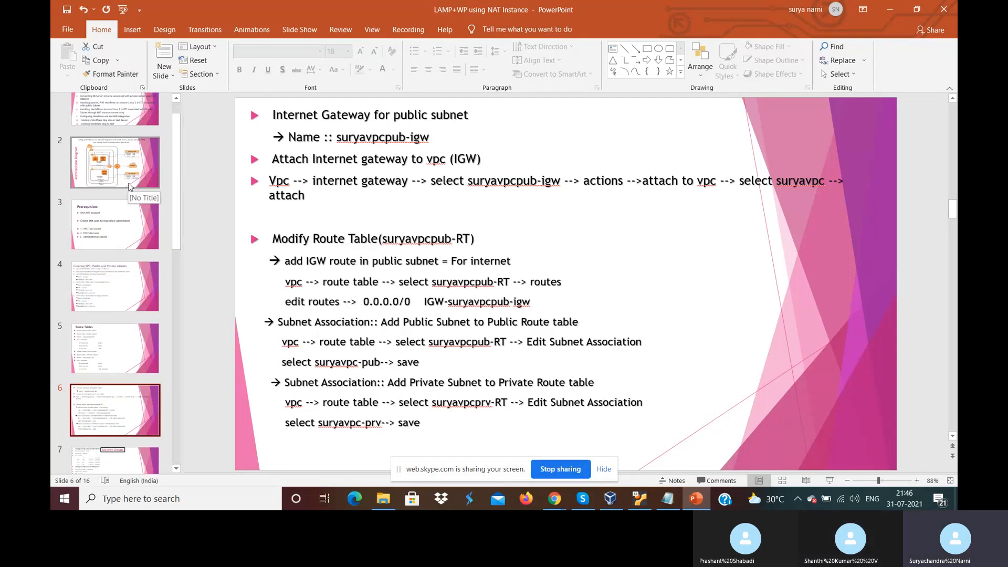
{"action": "left_click", "coordinate": [130, 187]}
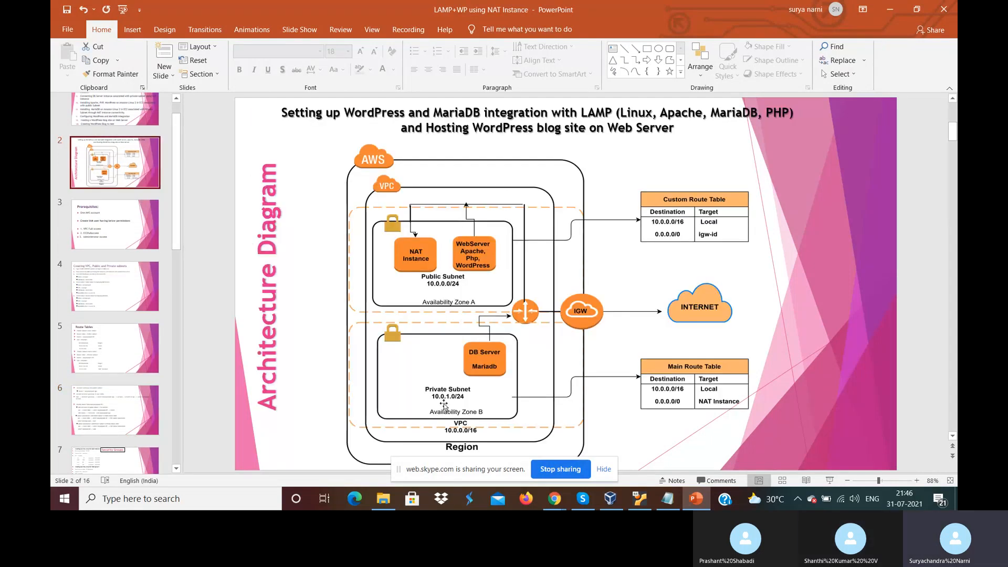
{"action": "left_click", "coordinate": [158, 310]}
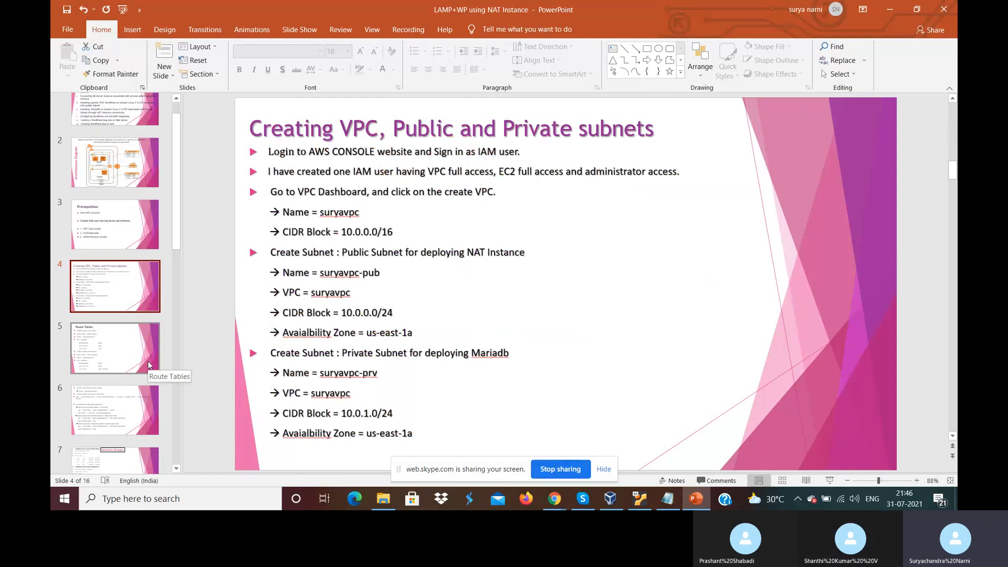
{"action": "left_click", "coordinate": [63, 403]}
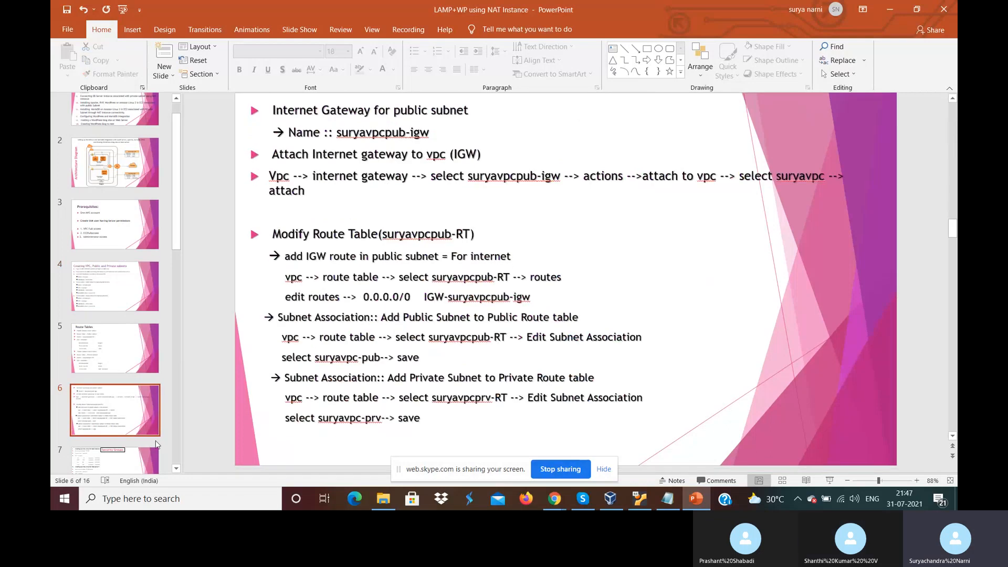
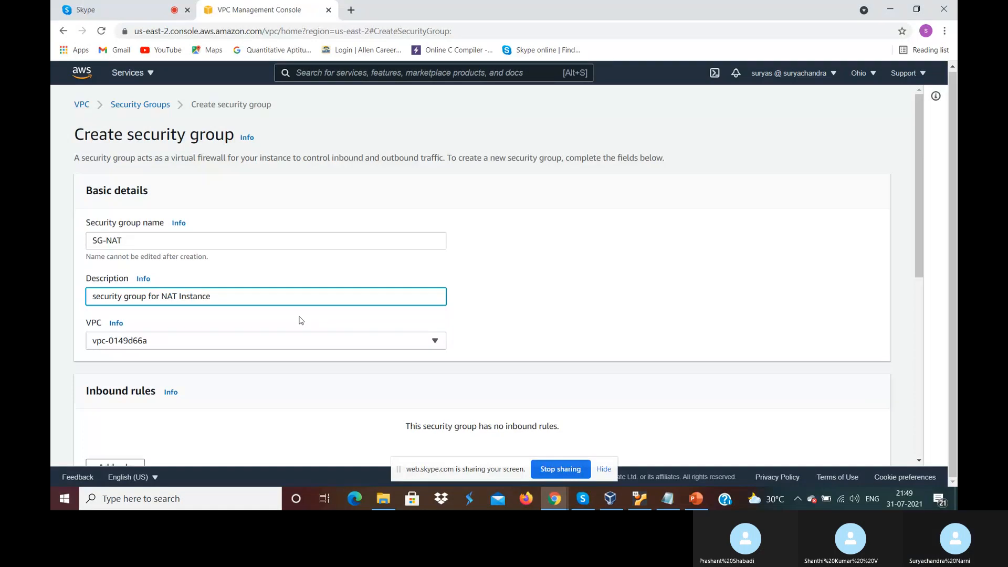
Place the new security group in suryavpc and add an SSH inbound rule from Anywhere-IPv4
{"action": "left_click", "coordinate": [272, 340]}
{"action": "left_click", "coordinate": [210, 405]}
{"action": "scroll", "coordinate": [150, 353], "scroll_direction": "down", "scroll_amount": 2}
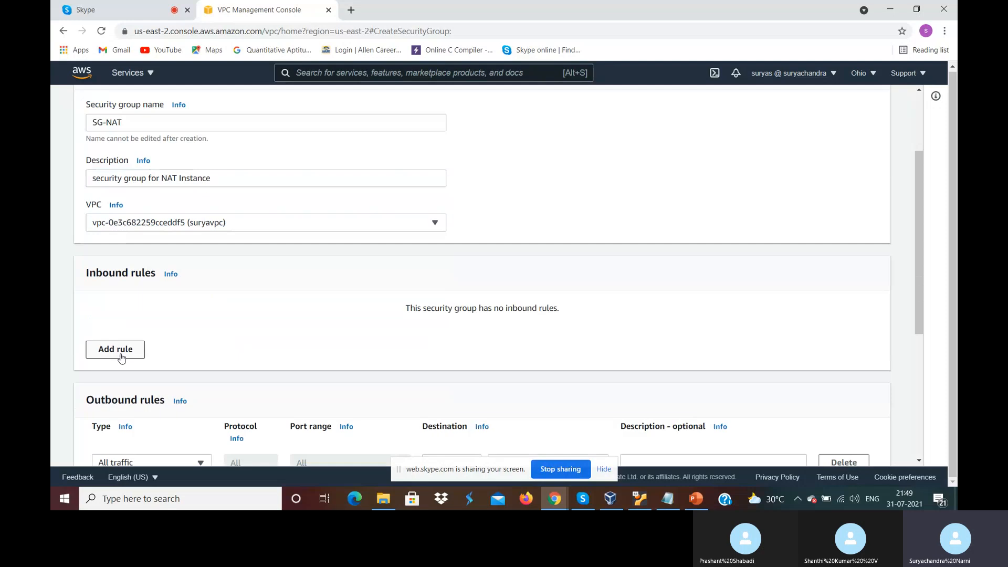
{"action": "left_click", "coordinate": [139, 349]}
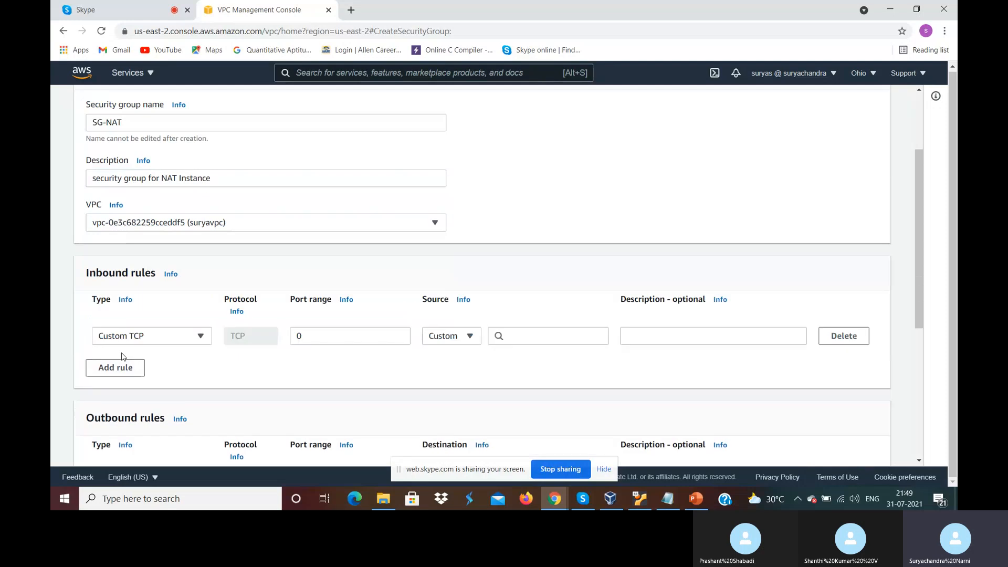
{"action": "left_click", "coordinate": [155, 343]}
{"action": "type", "text": "ss"}
{"action": "left_click", "coordinate": [152, 303]}
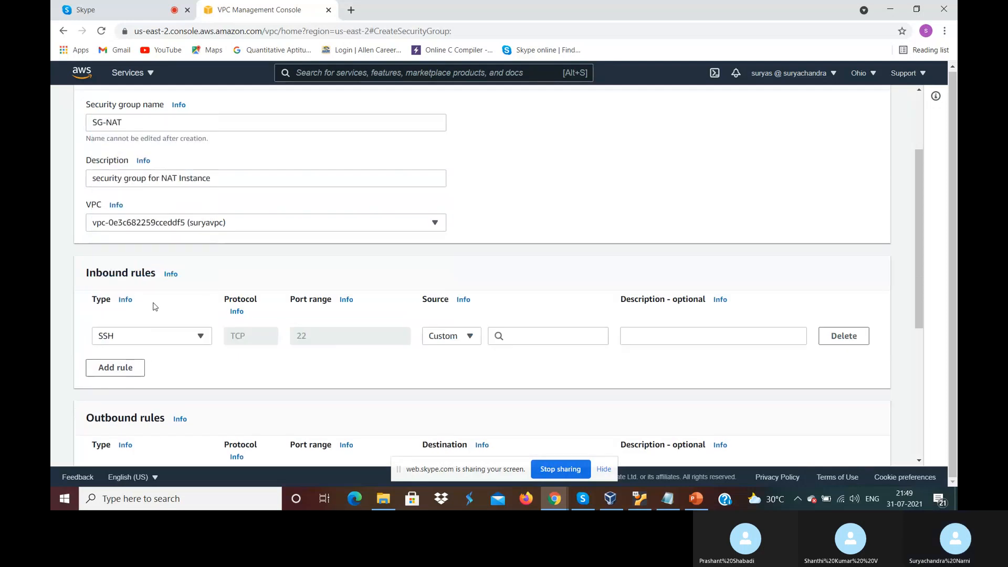
{"action": "left_click", "coordinate": [469, 336]}
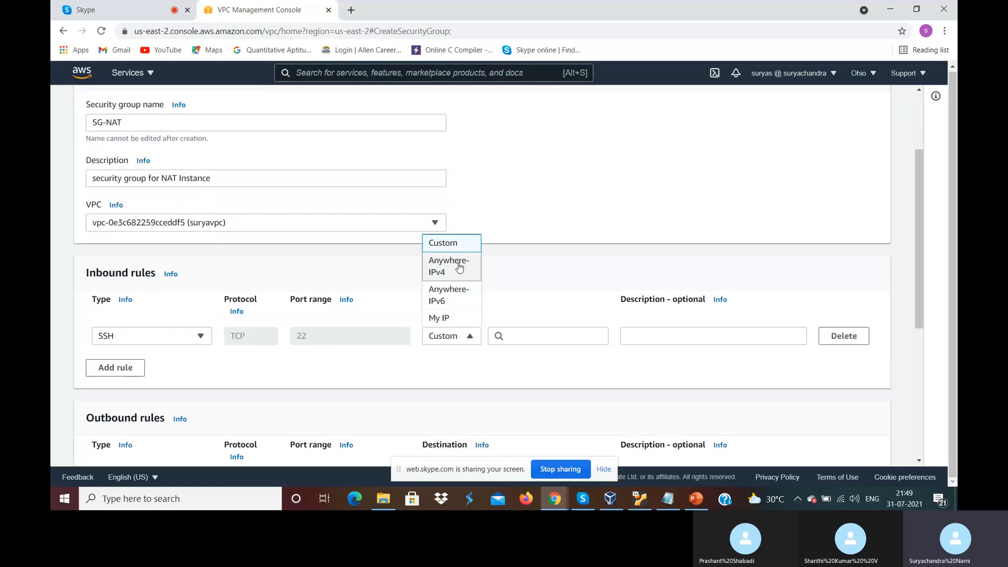
{"action": "left_click", "coordinate": [462, 268]}
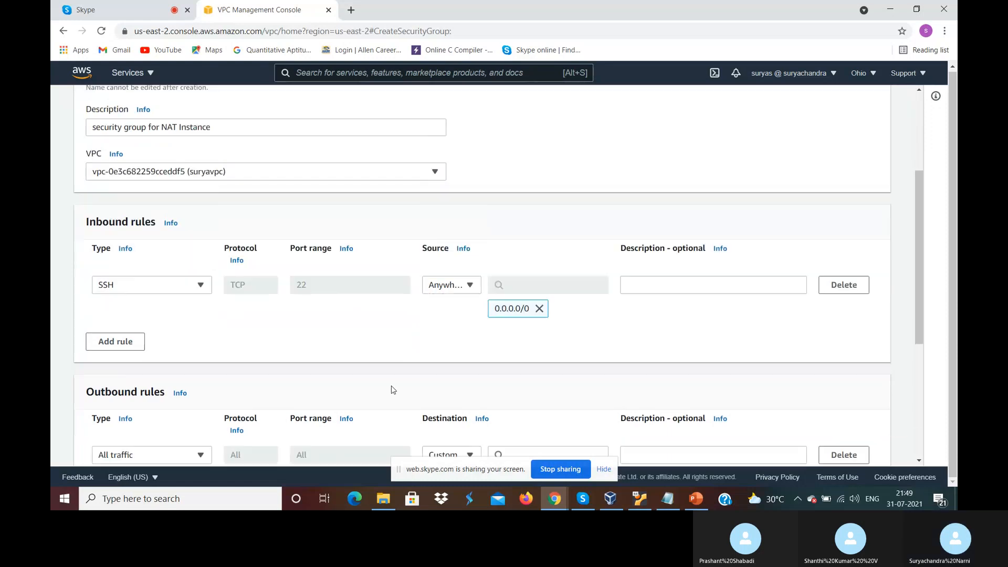
Add HTTP and HTTPS inbound rules, each with an Anywhere-IPv4 source
{"action": "left_click", "coordinate": [129, 341]}
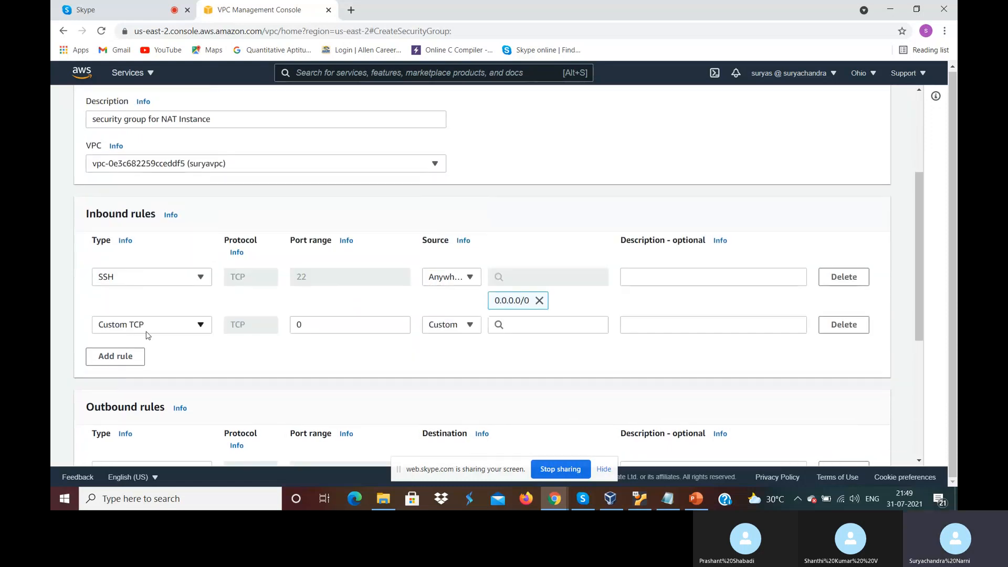
{"action": "left_click", "coordinate": [153, 328]}
{"action": "type", "text": "htt"}
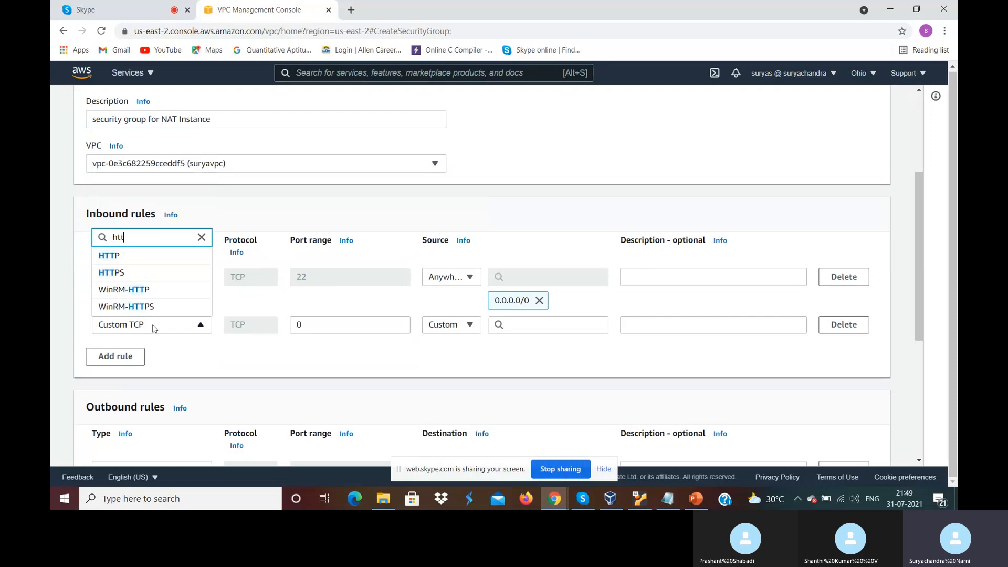
{"action": "left_click", "coordinate": [147, 253]}
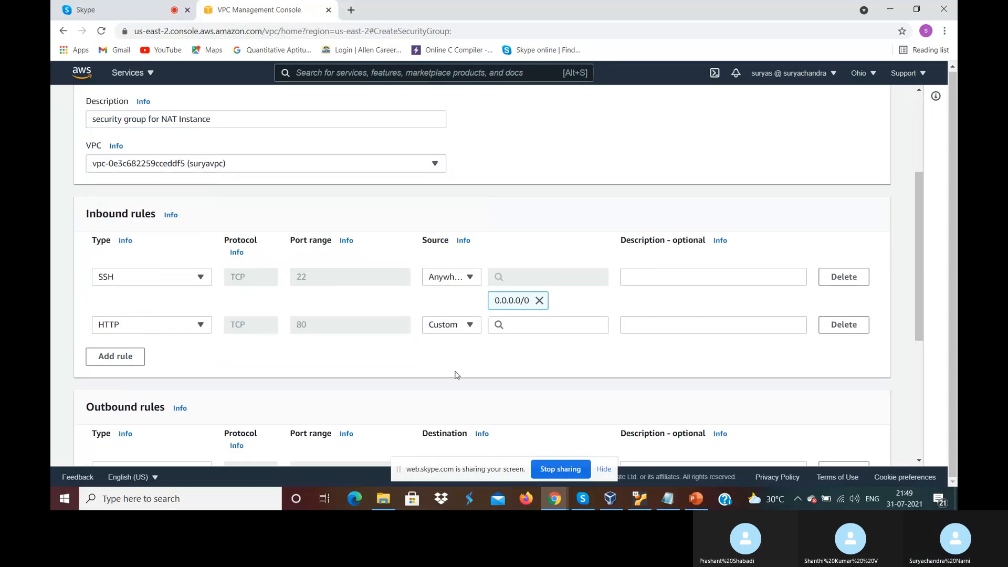
{"action": "left_click", "coordinate": [456, 324]}
{"action": "left_click", "coordinate": [448, 362]}
{"action": "left_click", "coordinate": [123, 383]}
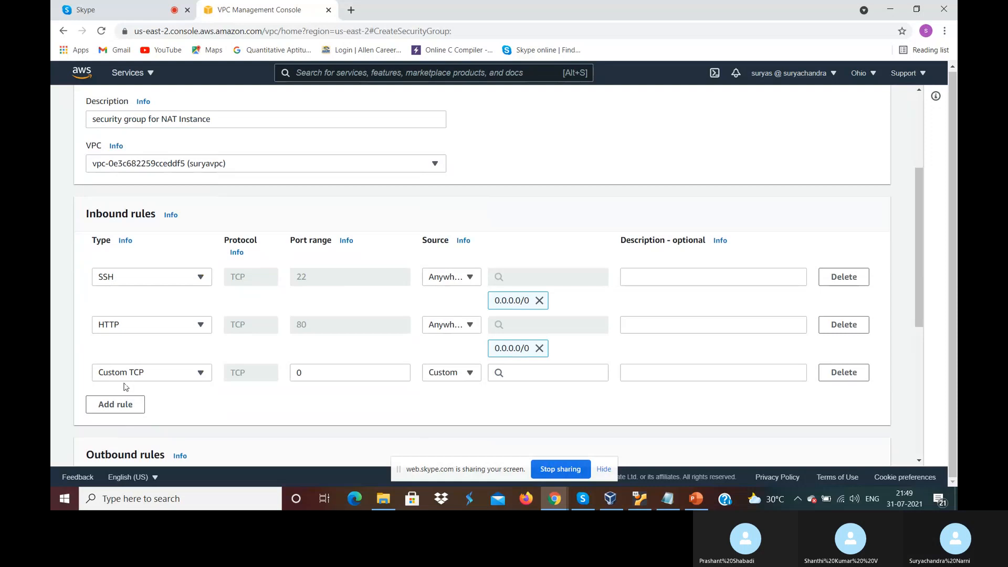
{"action": "left_click", "coordinate": [168, 373]}
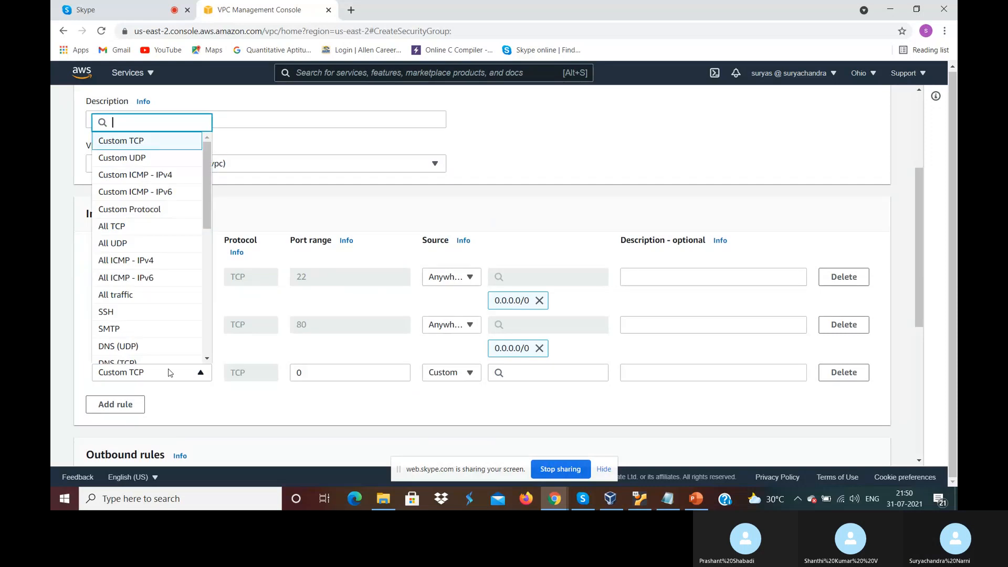
{"action": "type", "text": "h"}
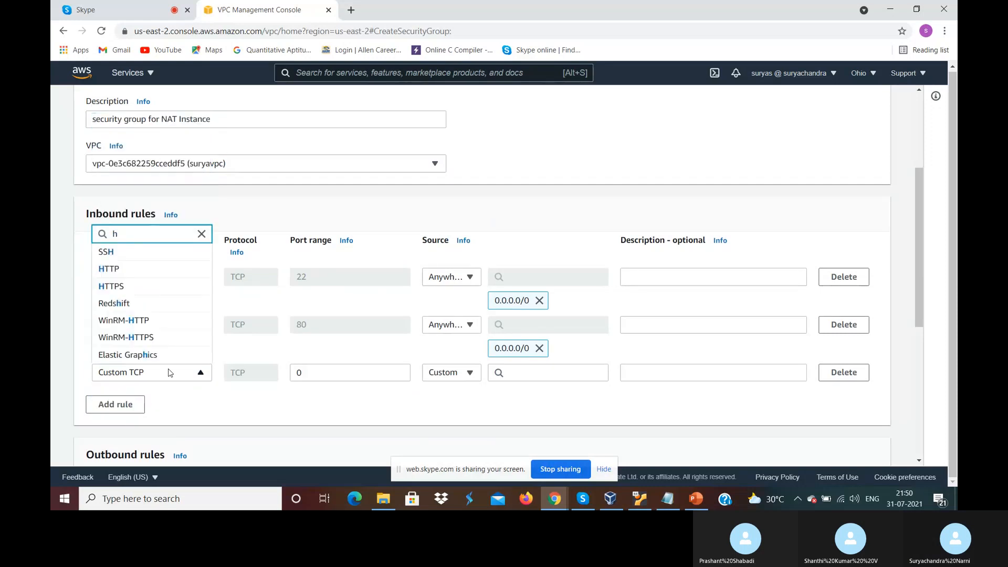
{"action": "type", "text": "ttps"}
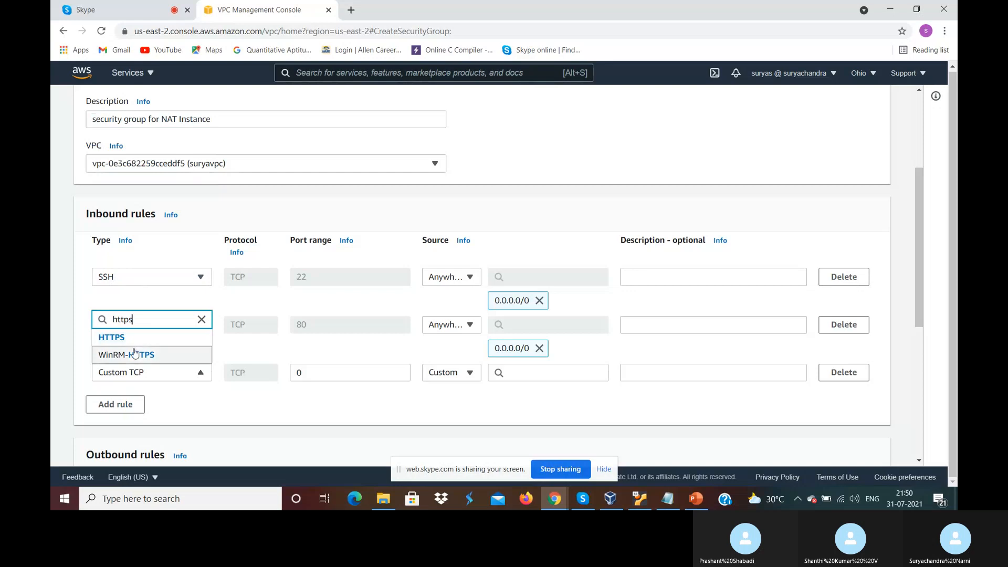
{"action": "left_click", "coordinate": [152, 339]}
{"action": "left_click", "coordinate": [461, 374]}
{"action": "left_click", "coordinate": [454, 304]}
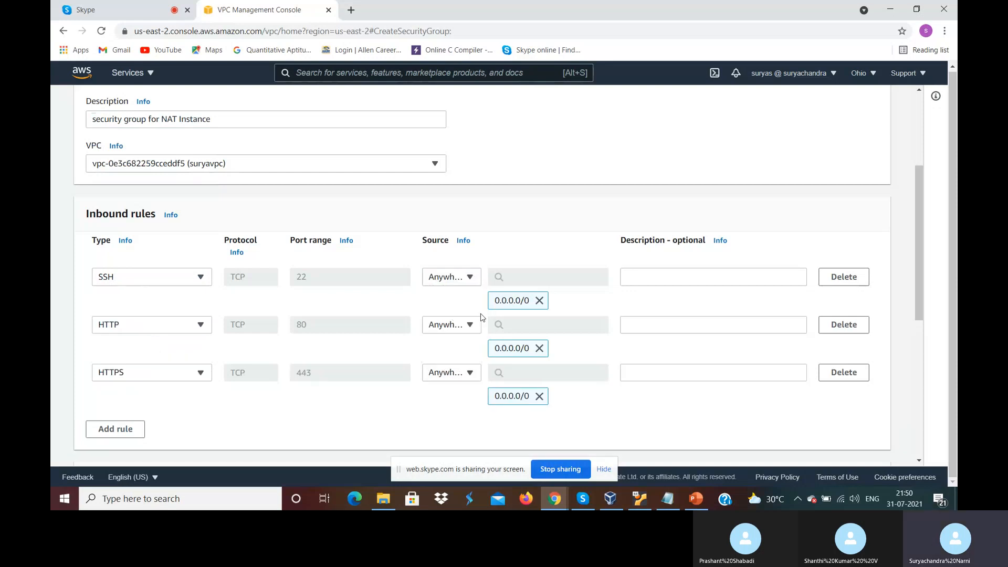
Add an All ICMP - IPv4 rule from Anywhere-IPv4 and create the SG-NAT group
{"action": "scroll", "coordinate": [632, 396], "scroll_direction": "down", "scroll_amount": 1}
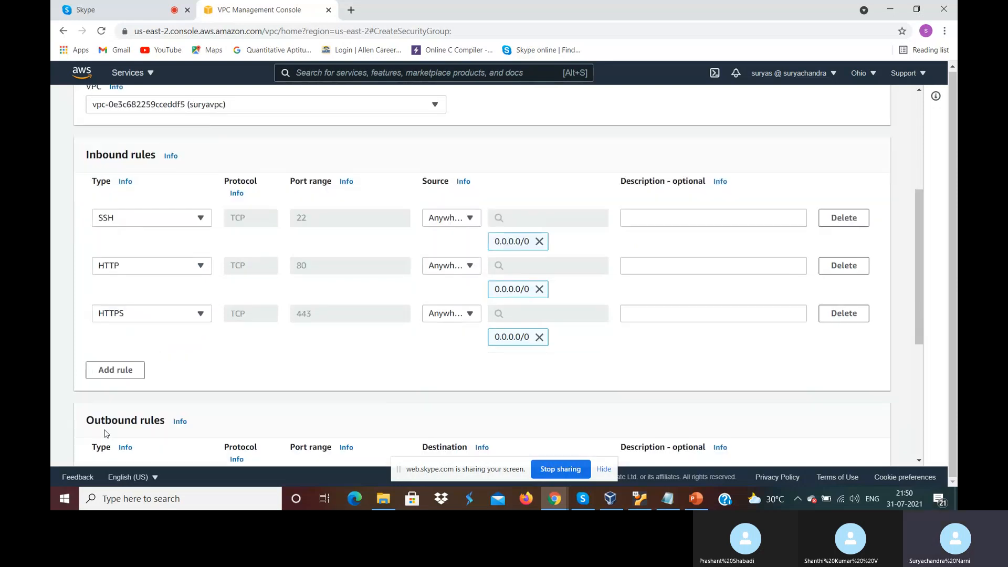
{"action": "left_click", "coordinate": [116, 371]}
{"action": "left_click", "coordinate": [154, 366]}
{"action": "type", "text": "ic"}
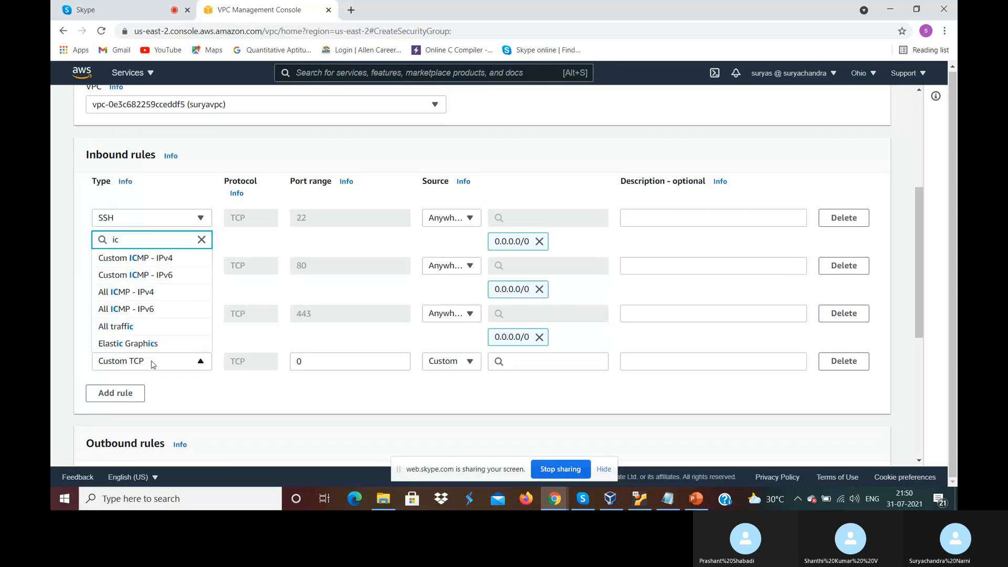
{"action": "left_click", "coordinate": [145, 293]}
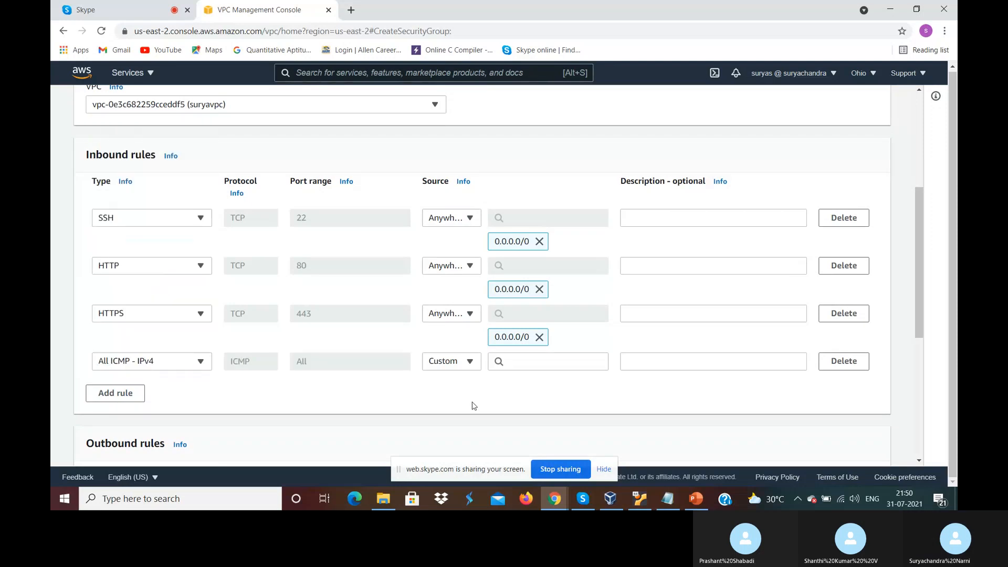
{"action": "left_click", "coordinate": [451, 361]}
{"action": "left_click", "coordinate": [444, 290]}
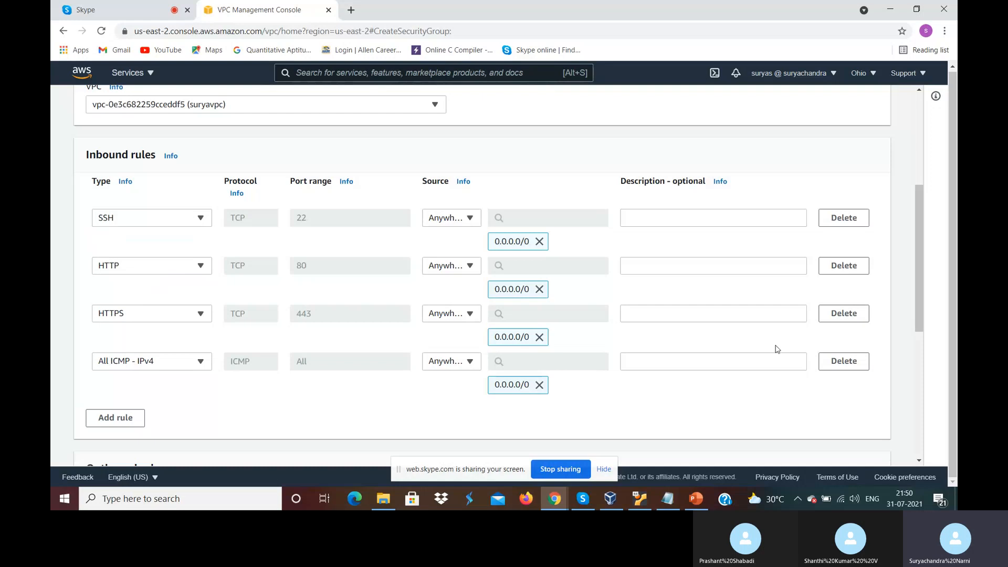
{"action": "scroll", "coordinate": [777, 350], "scroll_direction": "down", "scroll_amount": 1}
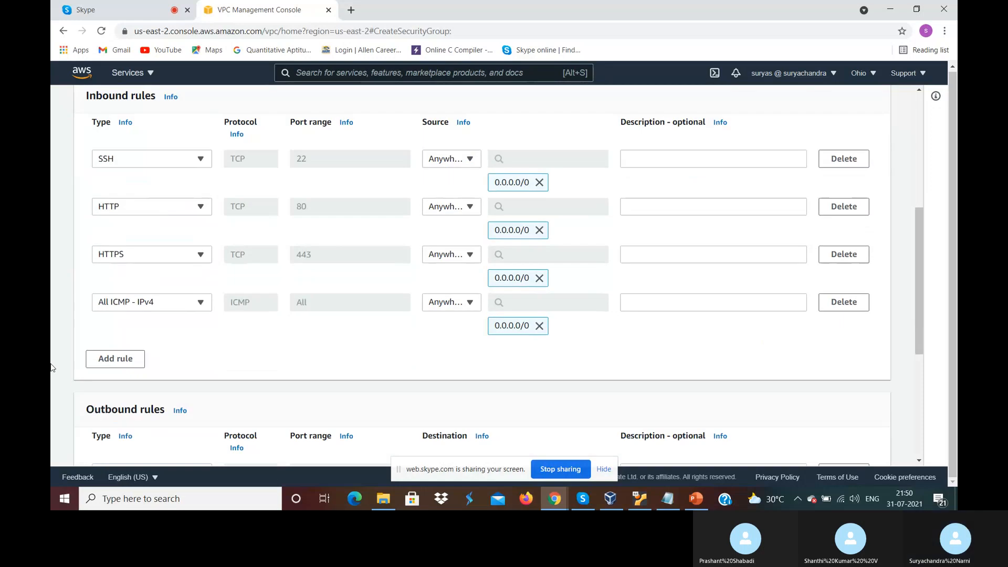
{"action": "scroll", "coordinate": [408, 387], "scroll_direction": "up", "scroll_amount": 2}
{"action": "scroll", "coordinate": [408, 387], "scroll_direction": "down", "scroll_amount": 3}
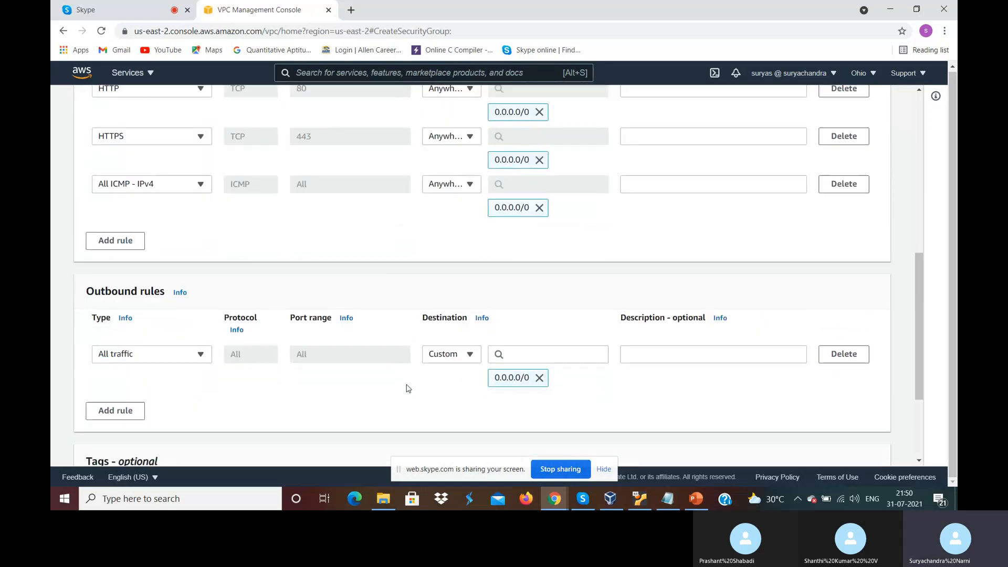
{"action": "scroll", "coordinate": [546, 385], "scroll_direction": "down", "scroll_amount": 2}
{"action": "scroll", "coordinate": [552, 376], "scroll_direction": "up", "scroll_amount": 8}
{"action": "scroll", "coordinate": [552, 376], "scroll_direction": "up", "scroll_amount": 1}
{"action": "scroll", "coordinate": [552, 376], "scroll_direction": "down", "scroll_amount": 10}
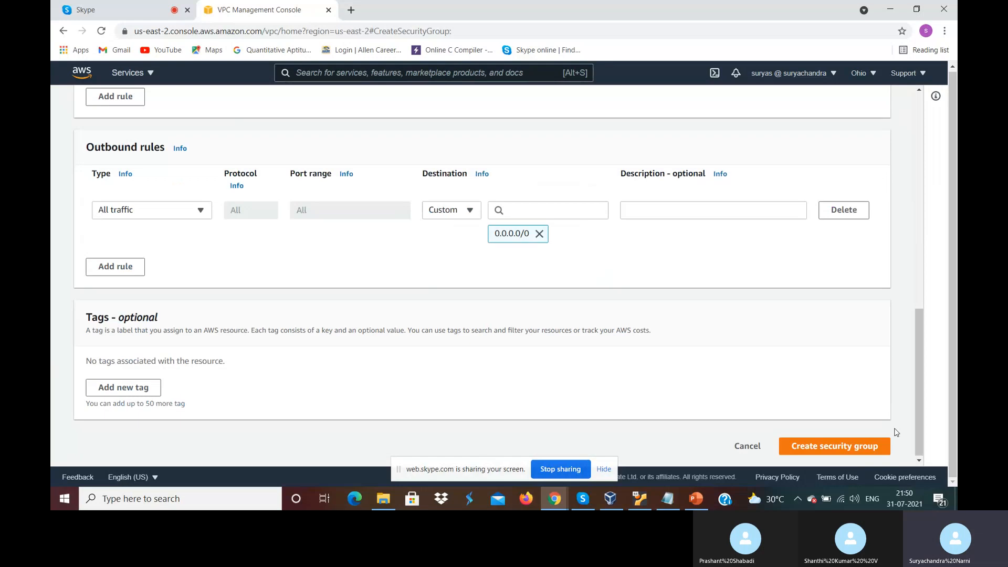
{"action": "left_click", "coordinate": [838, 444]}
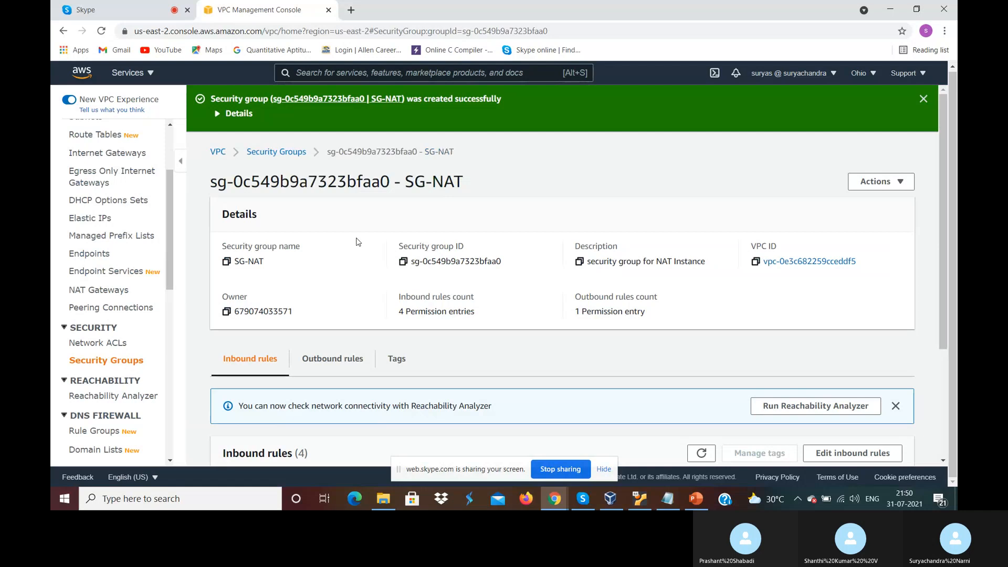
Start another security group named SG-WebServer with description 'security group for WebServer'
{"action": "left_click", "coordinate": [114, 361]}
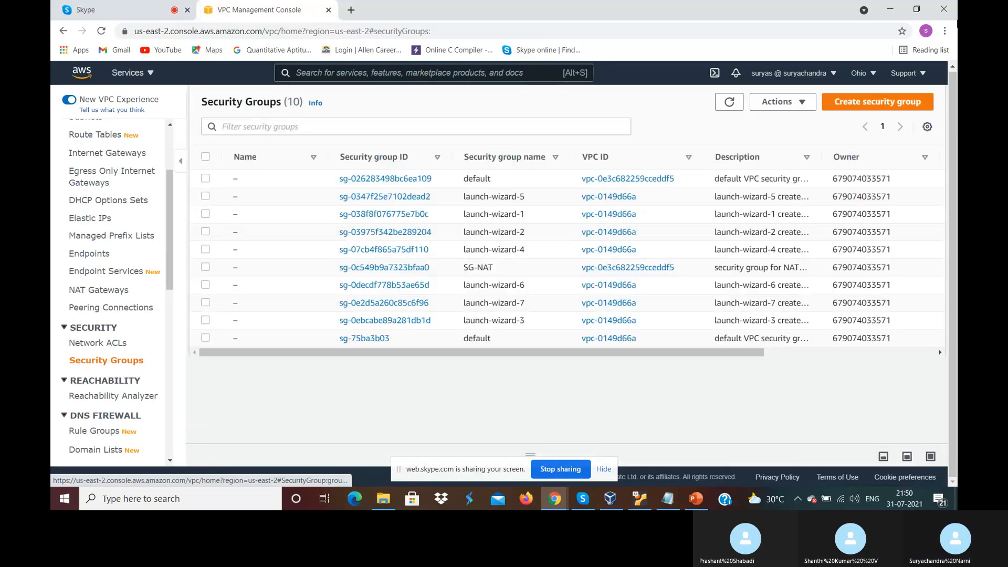
{"action": "left_click", "coordinate": [876, 99]}
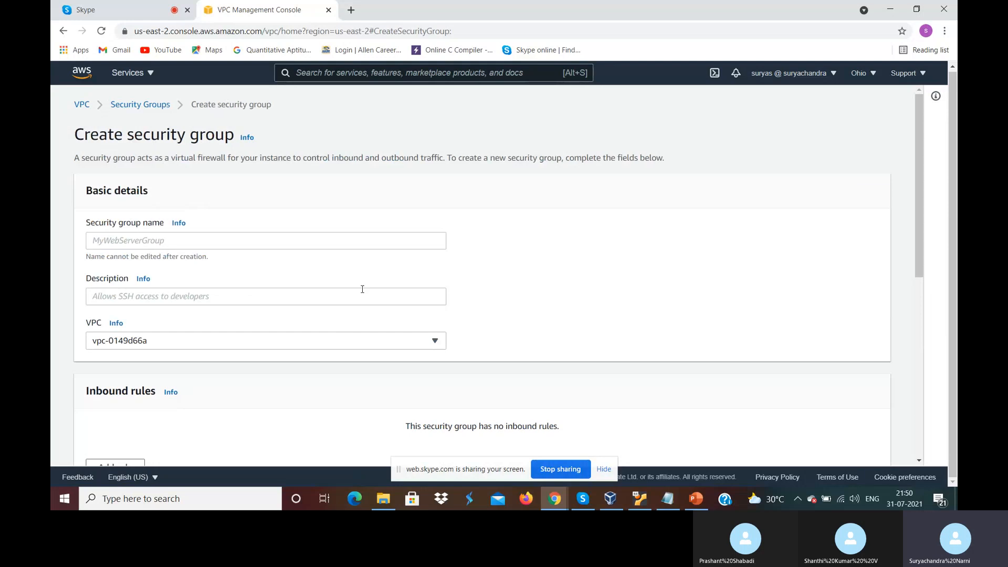
{"action": "left_click", "coordinate": [196, 242]}
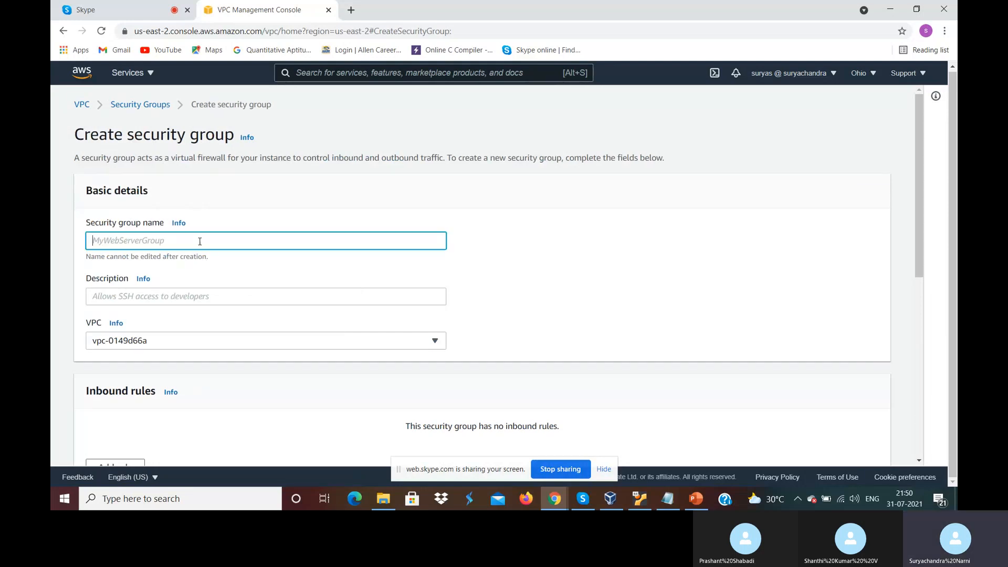
{"action": "type", "text": "SG-WEb"}
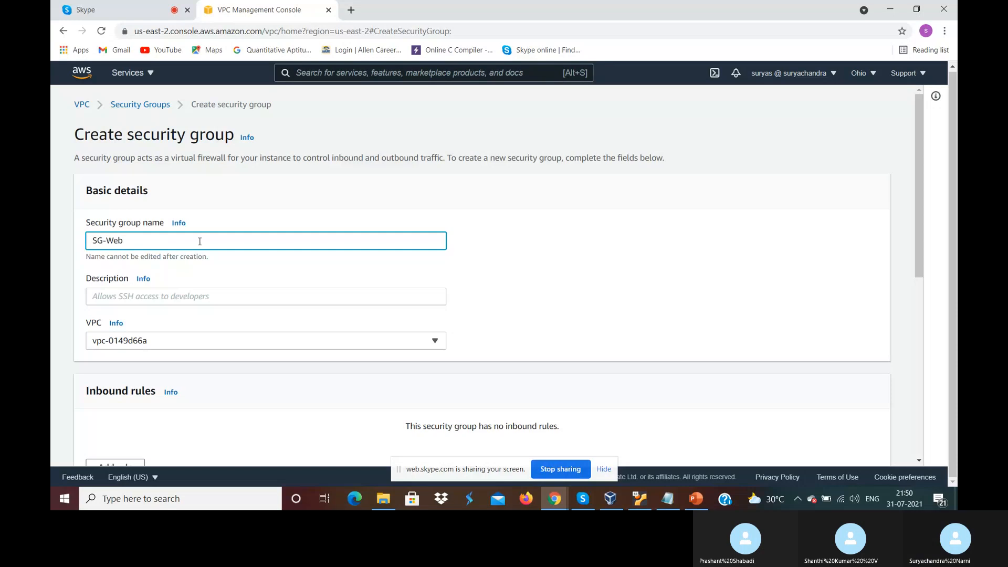
{"action": "type", "text": "Server"}
{"action": "key", "text": "Tab"}
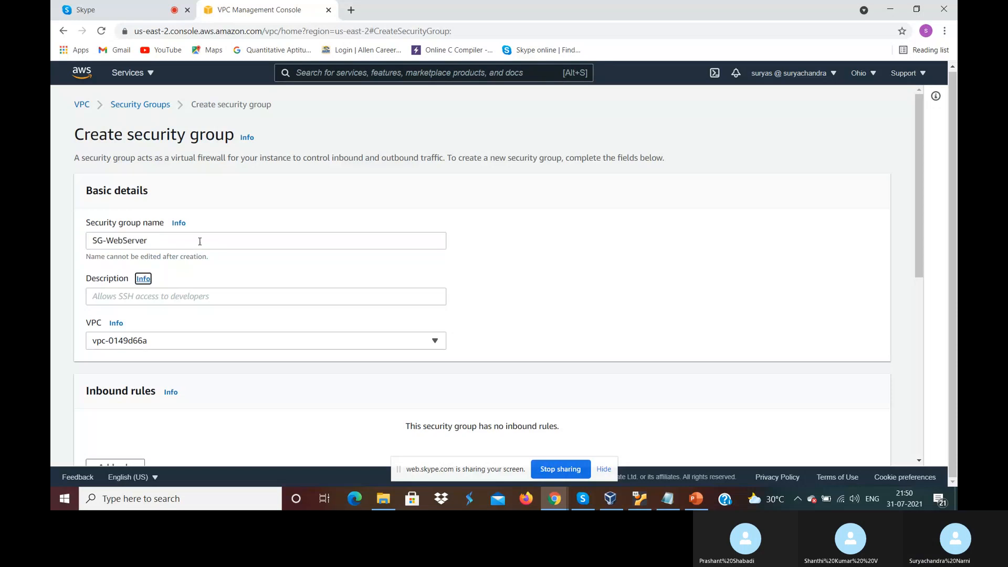
{"action": "key", "text": "Tab"}
{"action": "type", "text": "se"}
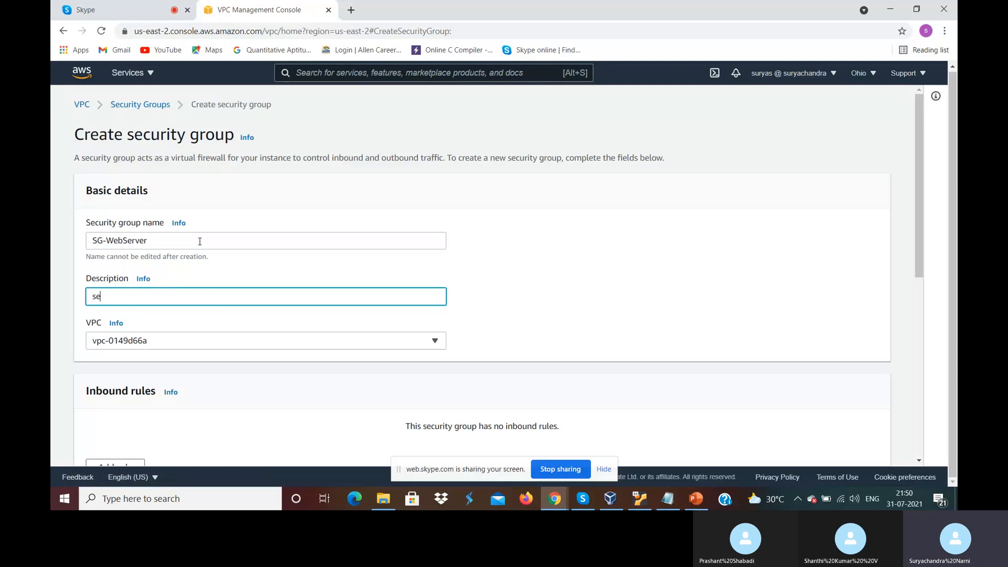
{"action": "type", "text": "cut"}
{"action": "key", "text": "BackSpace"}
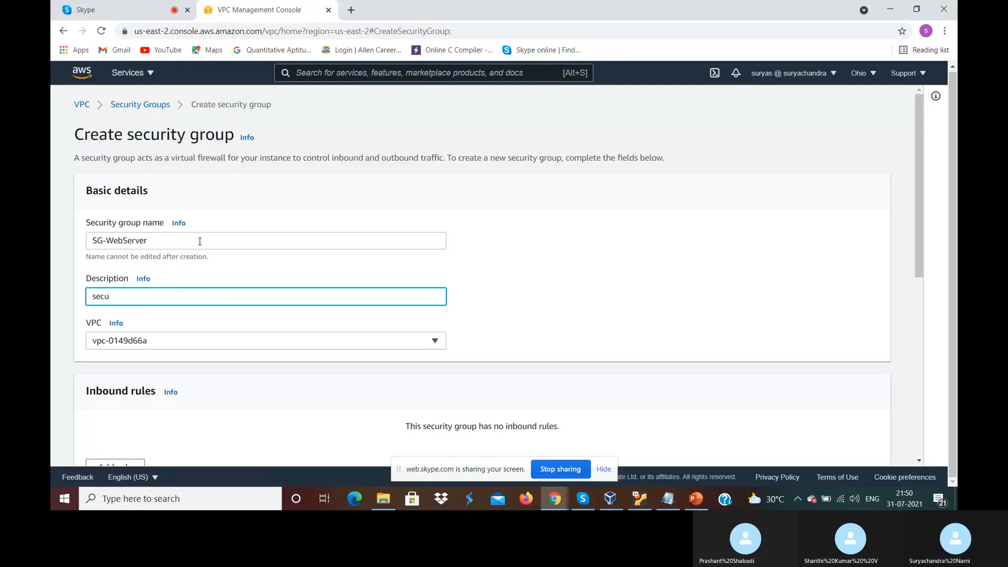
{"action": "type", "text": "rity group for "}
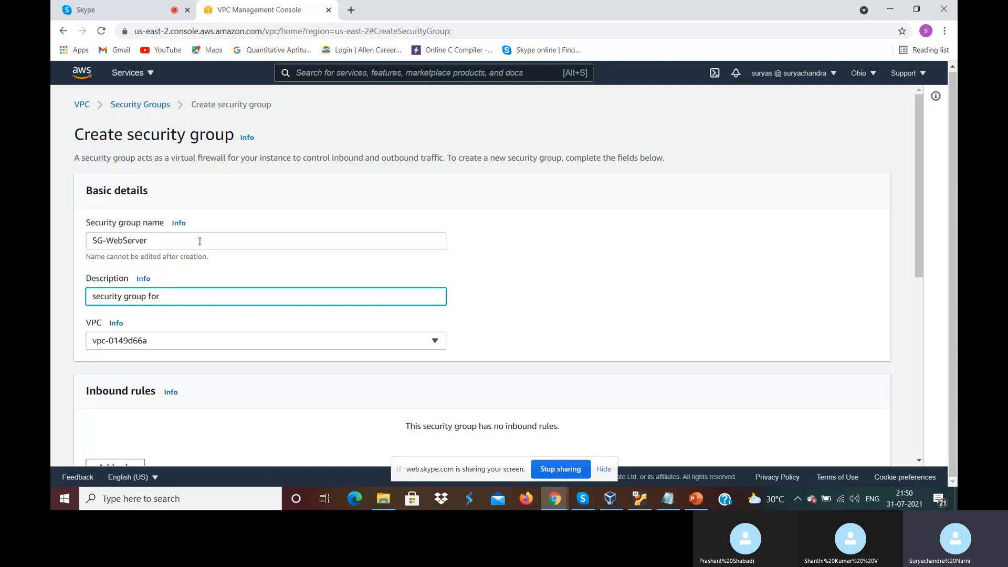
{"action": "type", "text": "Web"}
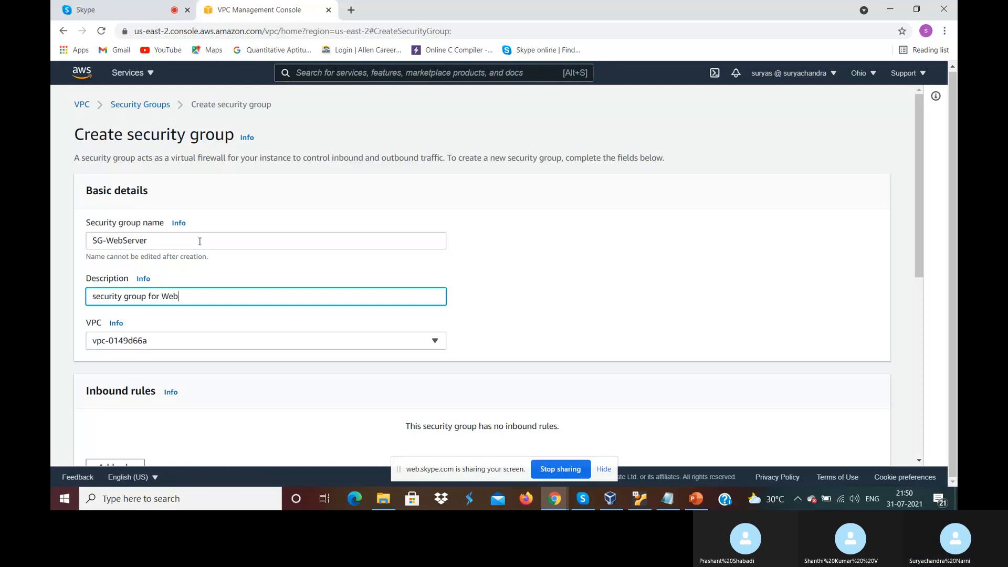
{"action": "type", "text": "Server"}
Put the group in suryavpc and add an SSH inbound rule sourced from SG-NAT
{"action": "left_click", "coordinate": [201, 343]}
{"action": "left_click", "coordinate": [159, 405]}
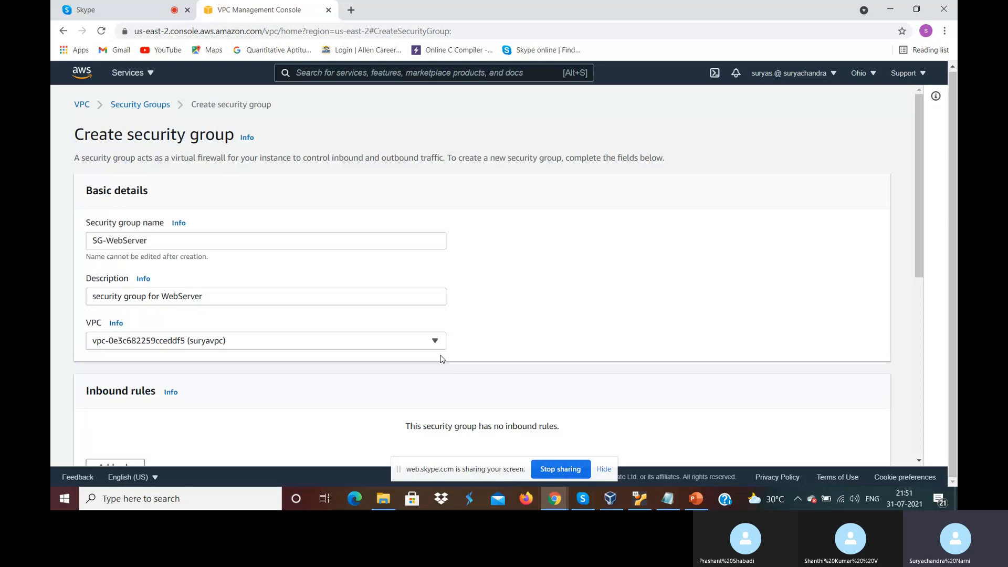
{"action": "scroll", "coordinate": [212, 370], "scroll_direction": "down", "scroll_amount": 2}
{"action": "left_click", "coordinate": [143, 349]}
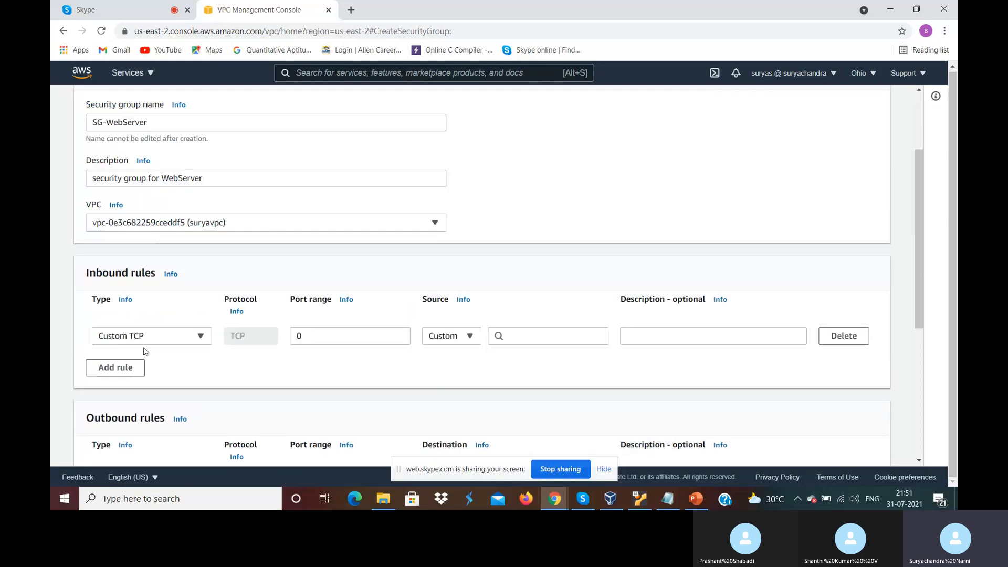
{"action": "left_click", "coordinate": [176, 344]}
{"action": "left_click", "coordinate": [143, 315]}
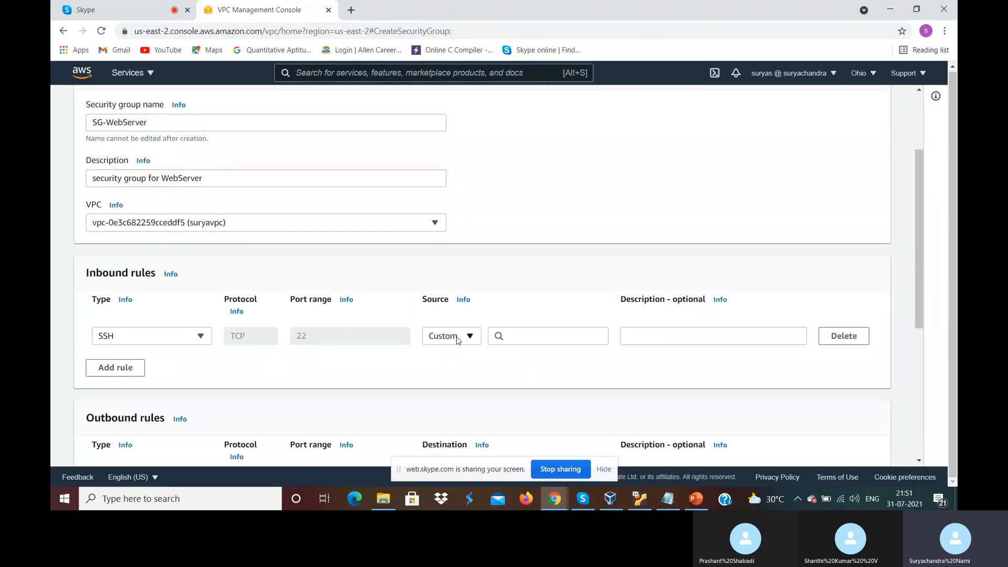
{"action": "left_click", "coordinate": [458, 337]}
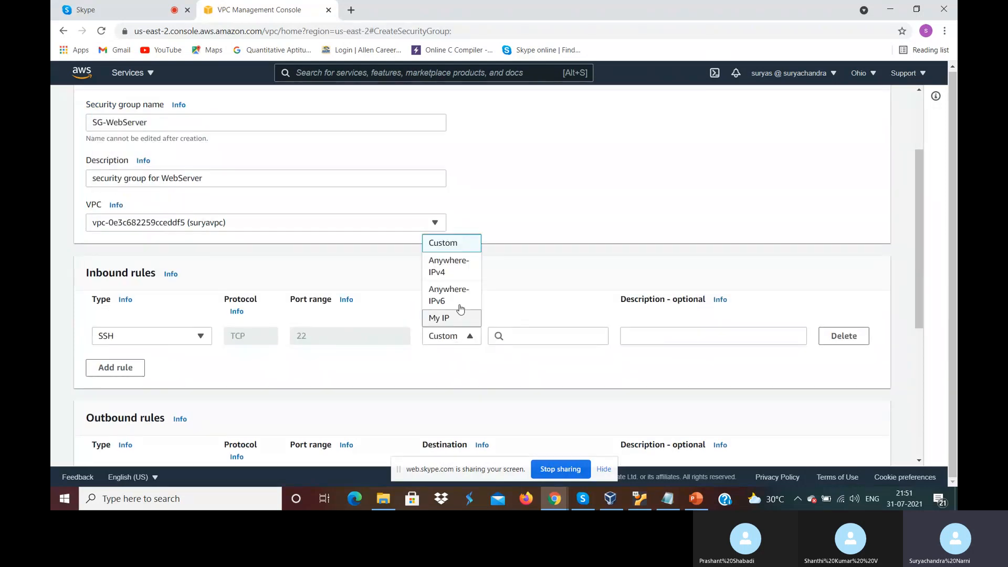
{"action": "left_click", "coordinate": [443, 244]}
{"action": "left_click", "coordinate": [555, 334]}
{"action": "type", "text": "sg"}
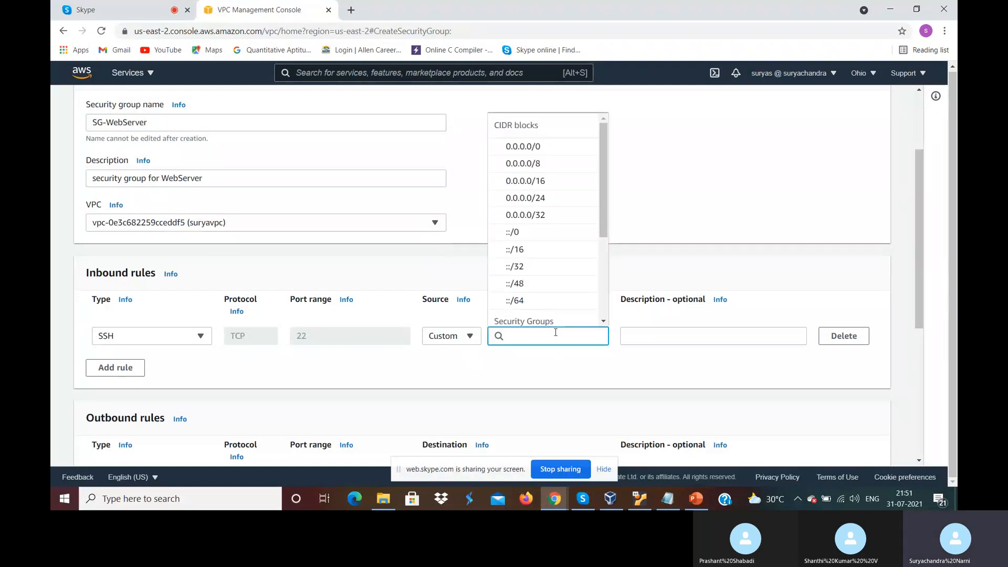
{"action": "left_click", "coordinate": [551, 312]}
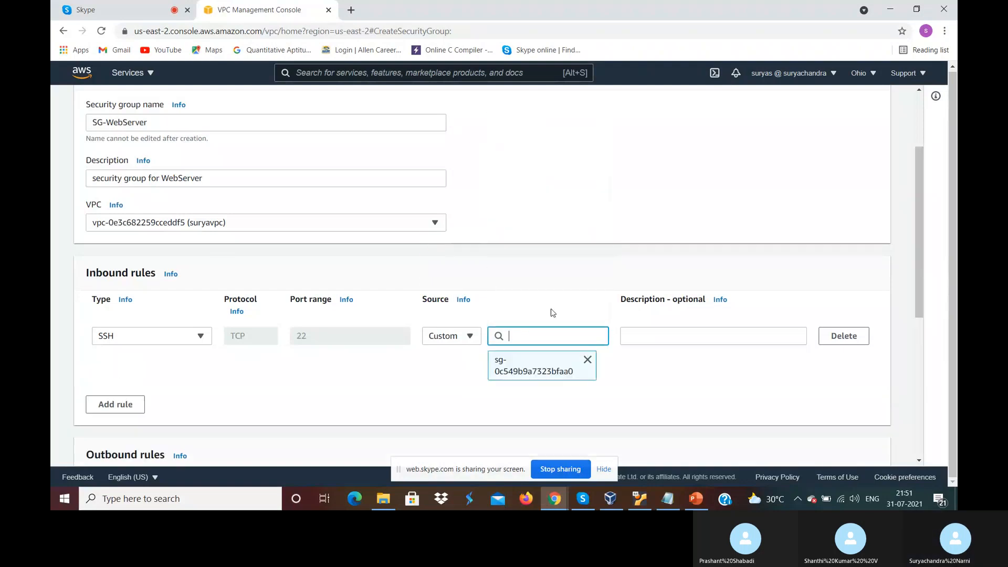
Add an All ICMP - IPv4 inbound rule sourced from SG-NAT
{"action": "left_click", "coordinate": [113, 405]}
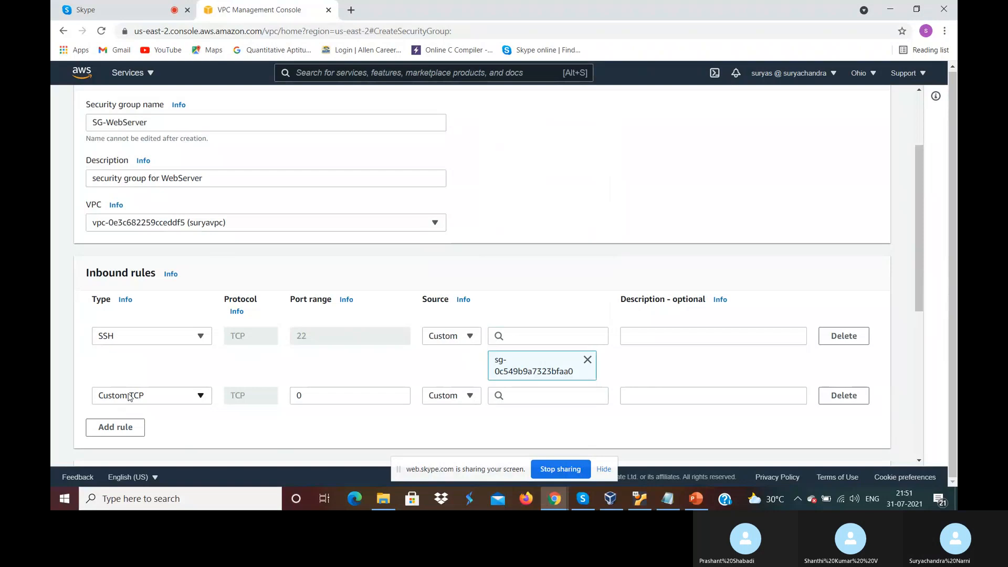
{"action": "left_click", "coordinate": [132, 396]}
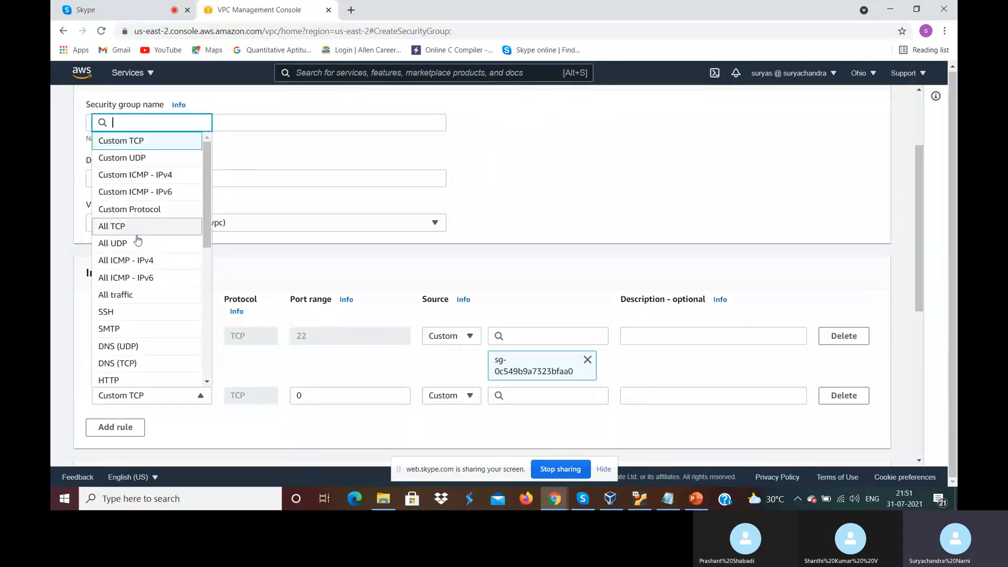
{"action": "left_click", "coordinate": [153, 260]}
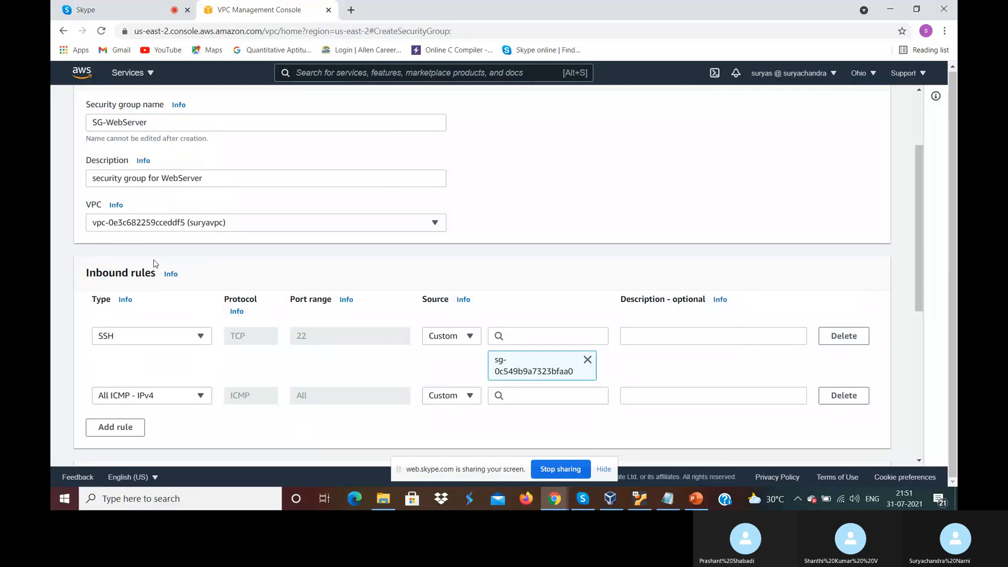
{"action": "left_click", "coordinate": [470, 396]}
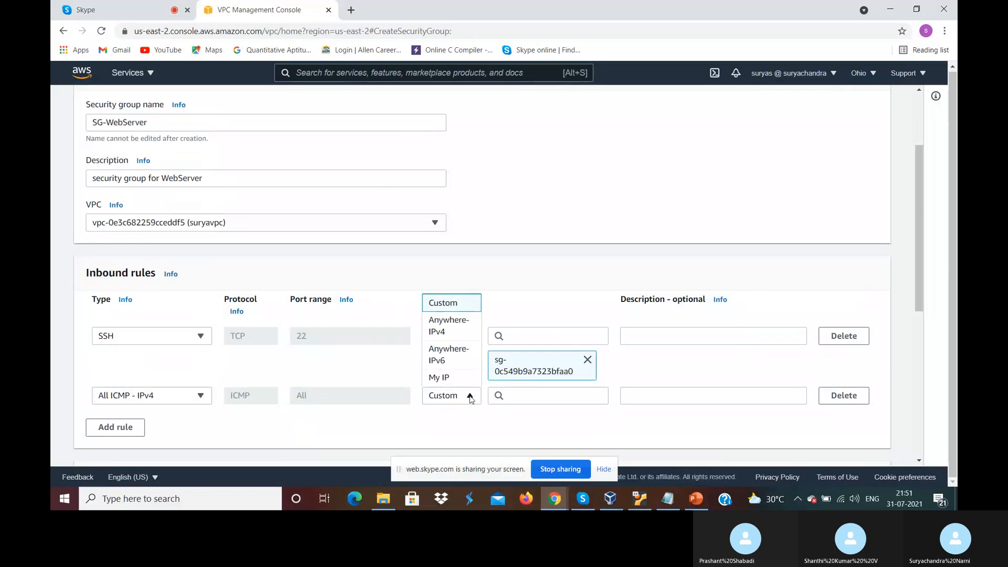
{"action": "left_click", "coordinate": [508, 400]}
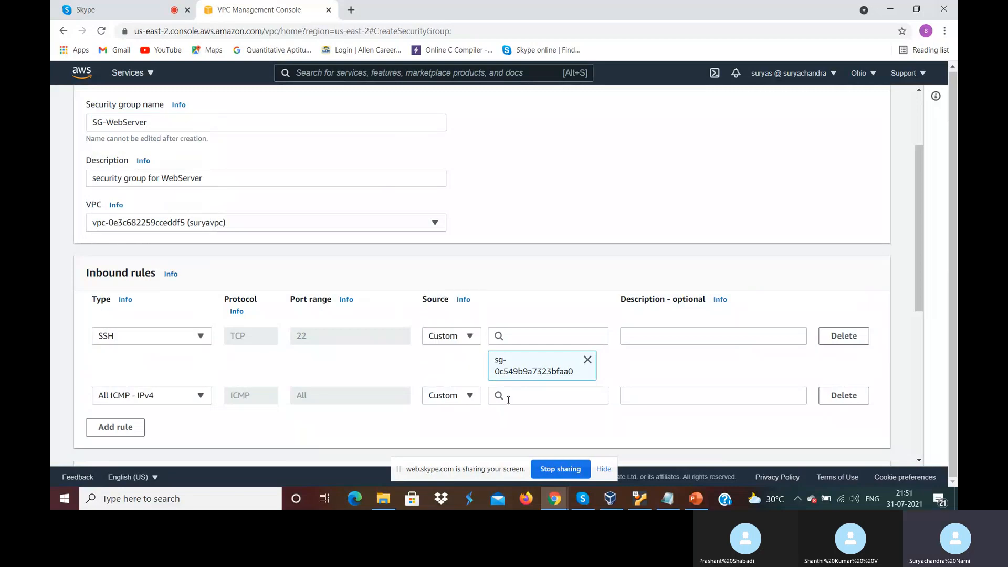
{"action": "left_click", "coordinate": [514, 395]}
{"action": "type", "text": "sg"}
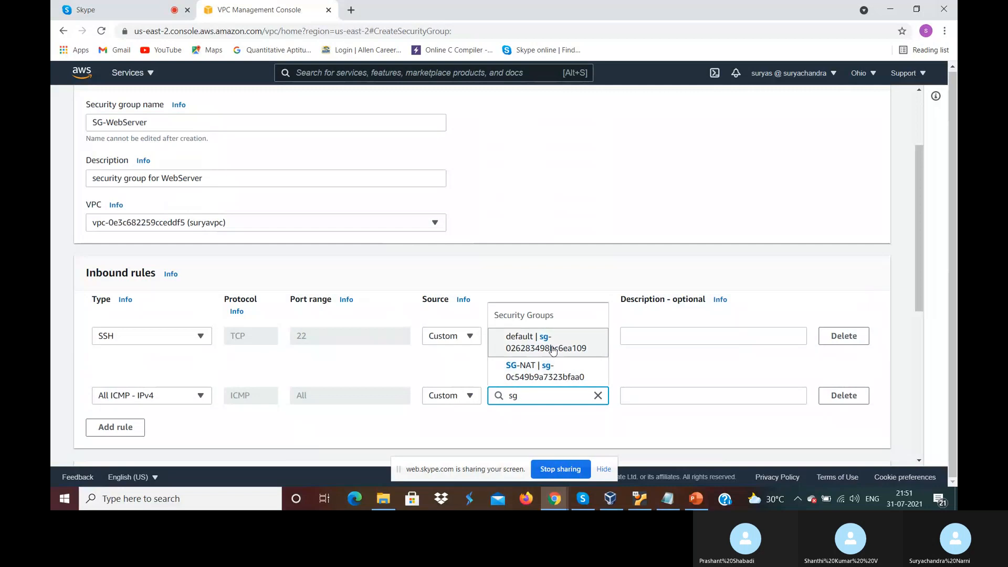
{"action": "left_click", "coordinate": [547, 370]}
Add an HTTP port 80 rule from Anywhere-IPv4 and create SG-WebServer
{"action": "scroll", "coordinate": [678, 412], "scroll_direction": "down", "scroll_amount": 3}
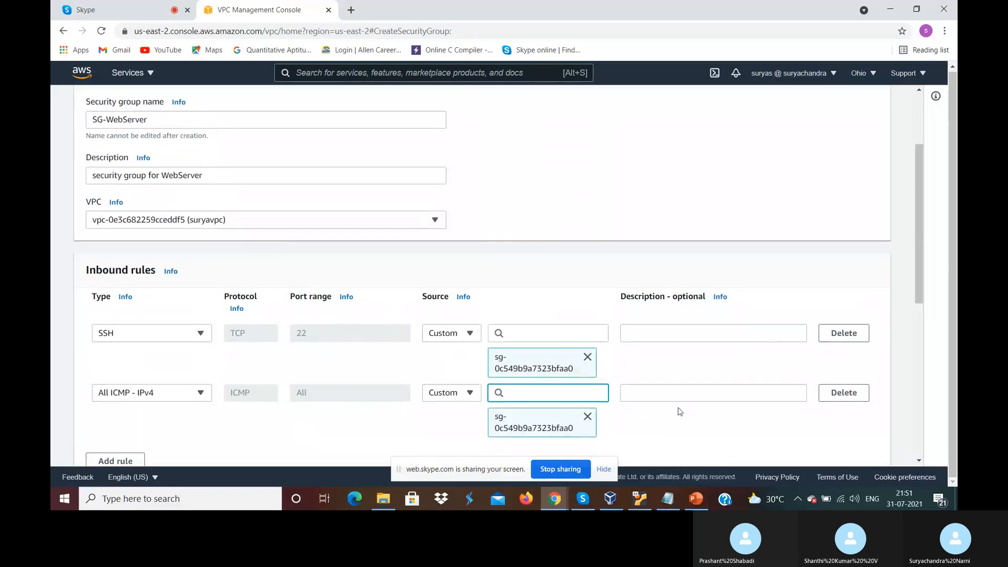
{"action": "left_click", "coordinate": [116, 288]}
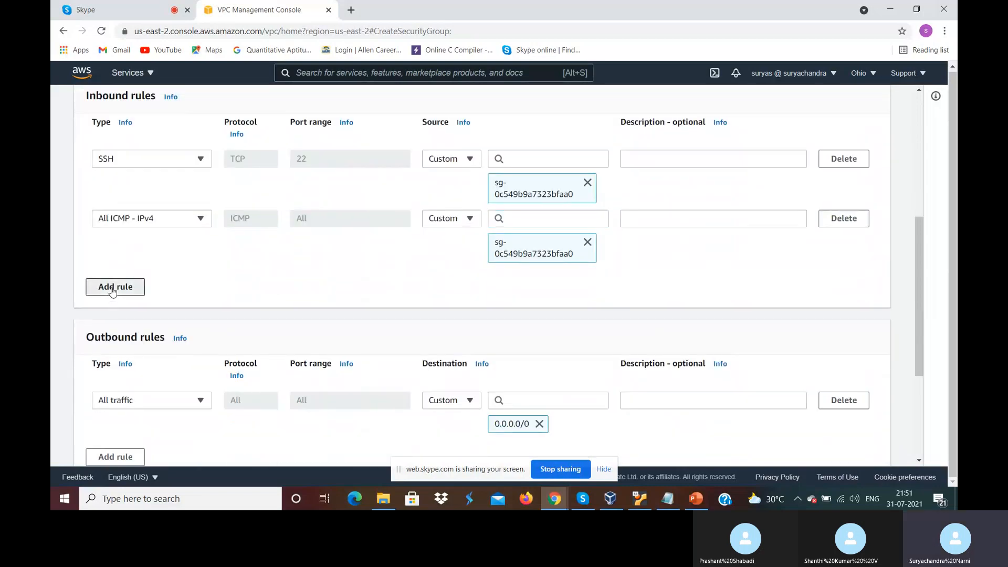
{"action": "left_click", "coordinate": [136, 282]}
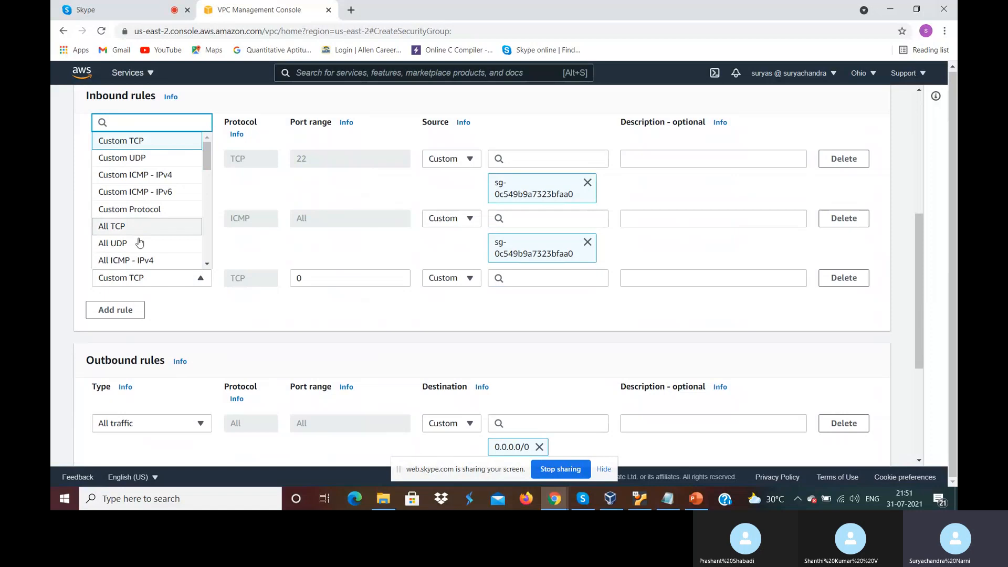
{"action": "type", "text": "htt"}
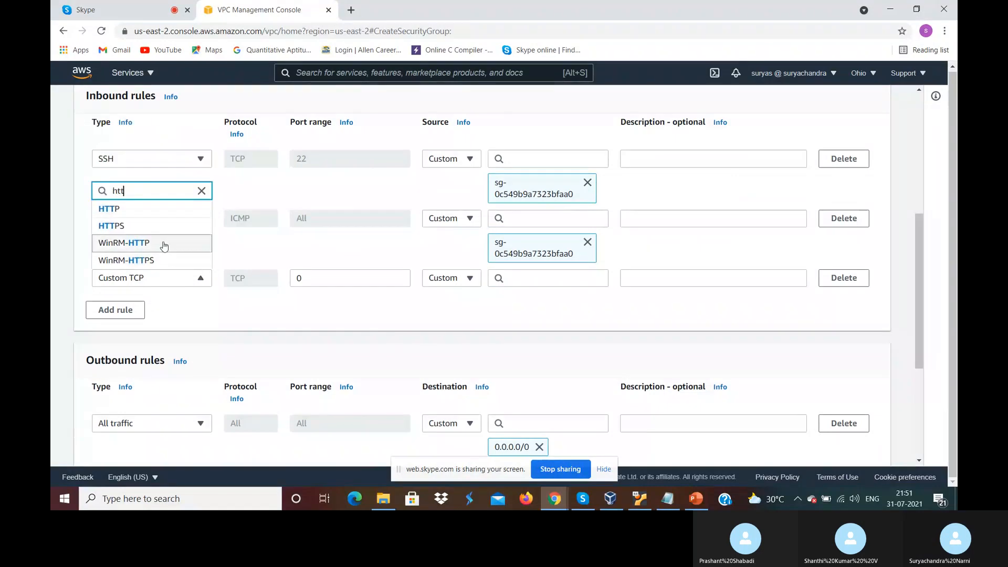
{"action": "left_click", "coordinate": [151, 210]}
{"action": "left_click", "coordinate": [497, 277]}
{"action": "left_click", "coordinate": [458, 279]}
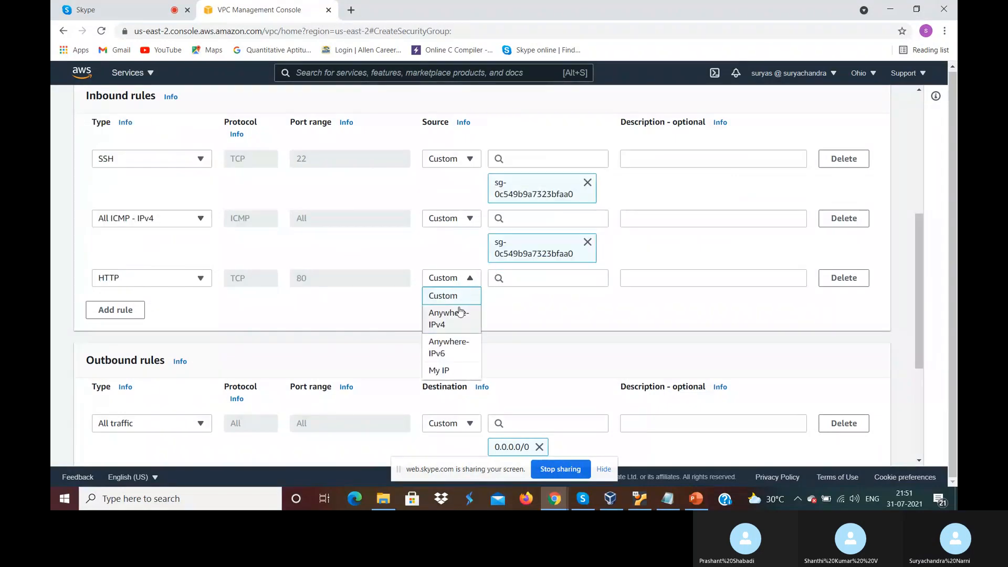
{"action": "left_click", "coordinate": [460, 318]}
{"action": "scroll", "coordinate": [286, 328], "scroll_direction": "down", "scroll_amount": 1}
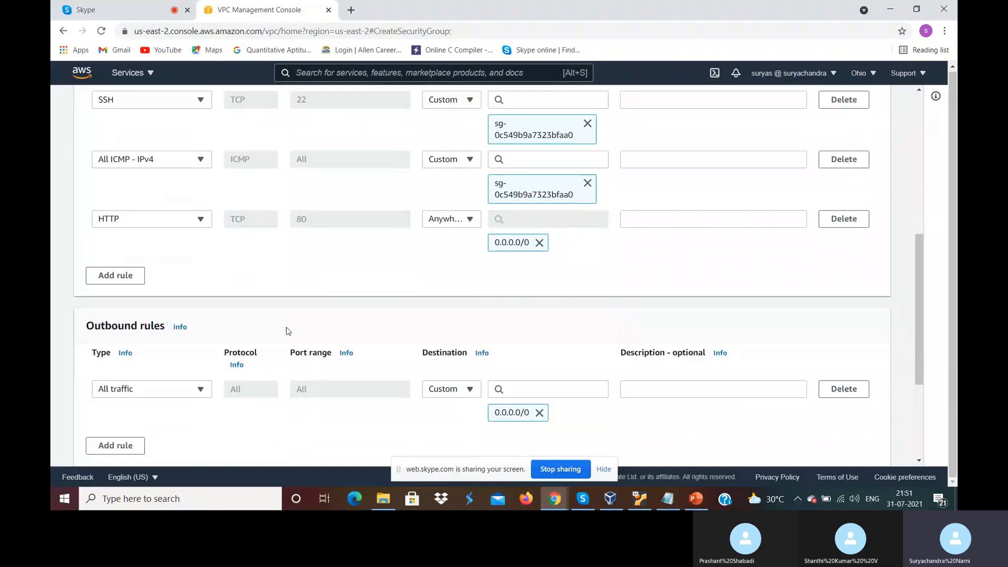
{"action": "scroll", "coordinate": [659, 318], "scroll_direction": "up", "scroll_amount": 3}
{"action": "scroll", "coordinate": [288, 351], "scroll_direction": "up", "scroll_amount": 3}
{"action": "scroll", "coordinate": [288, 352], "scroll_direction": "down", "scroll_amount": 8}
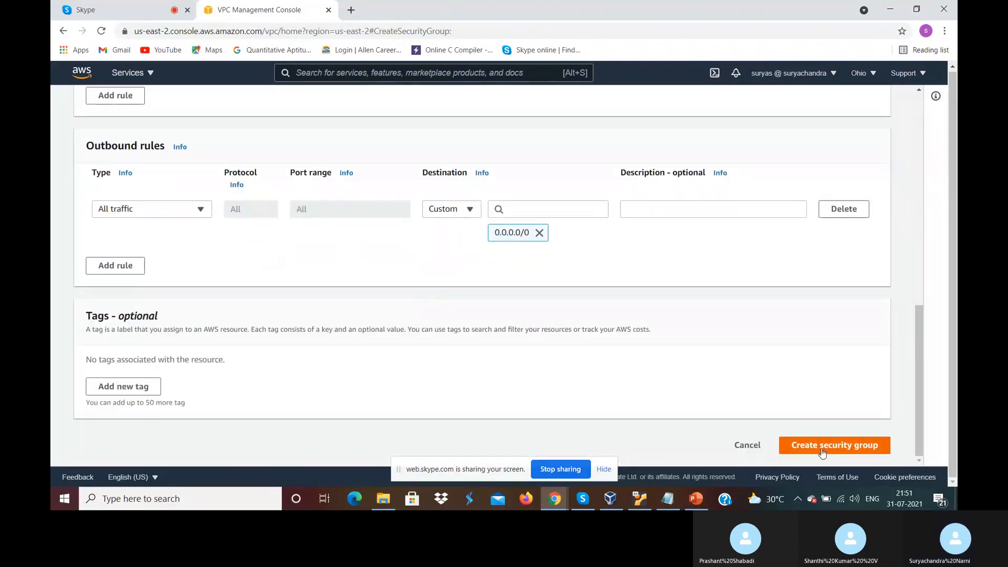
{"action": "scroll", "coordinate": [500, 345], "scroll_direction": "up", "scroll_amount": 5}
{"action": "scroll", "coordinate": [499, 345], "scroll_direction": "down", "scroll_amount": 6}
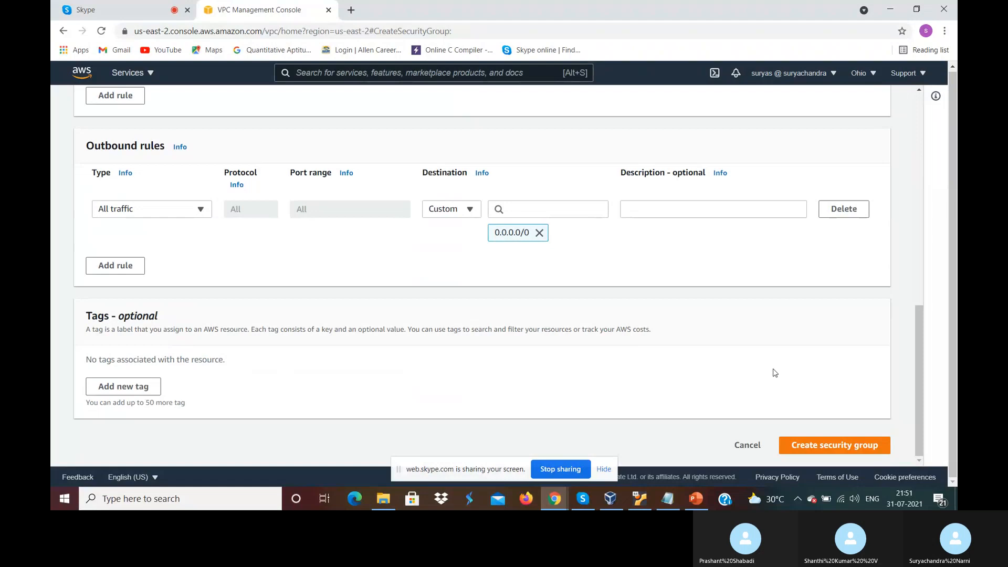
{"action": "left_click", "coordinate": [812, 447]}
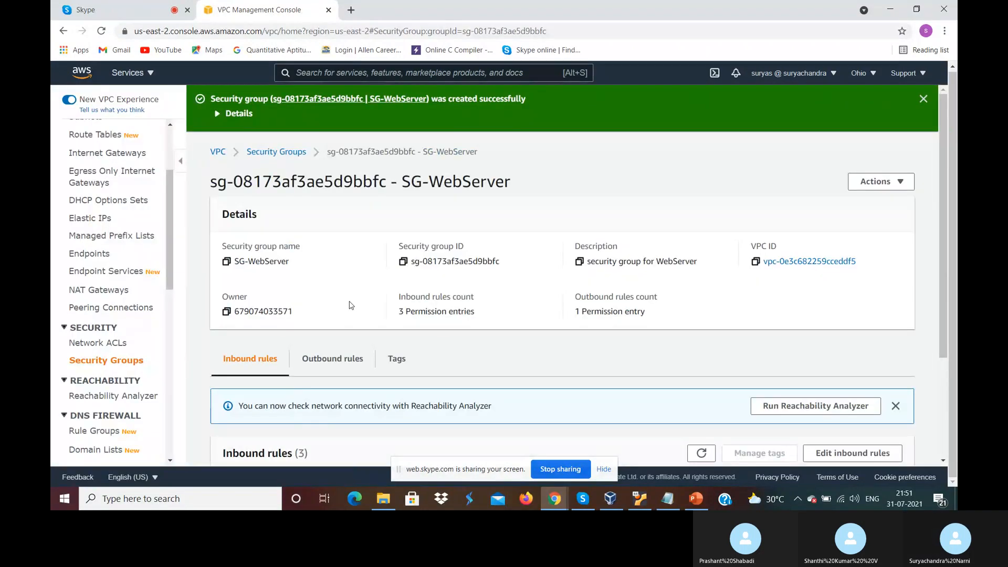
{"action": "scroll", "coordinate": [412, 297], "scroll_direction": "down", "scroll_amount": 3}
{"action": "scroll", "coordinate": [415, 295], "scroll_direction": "up", "scroll_amount": 3}
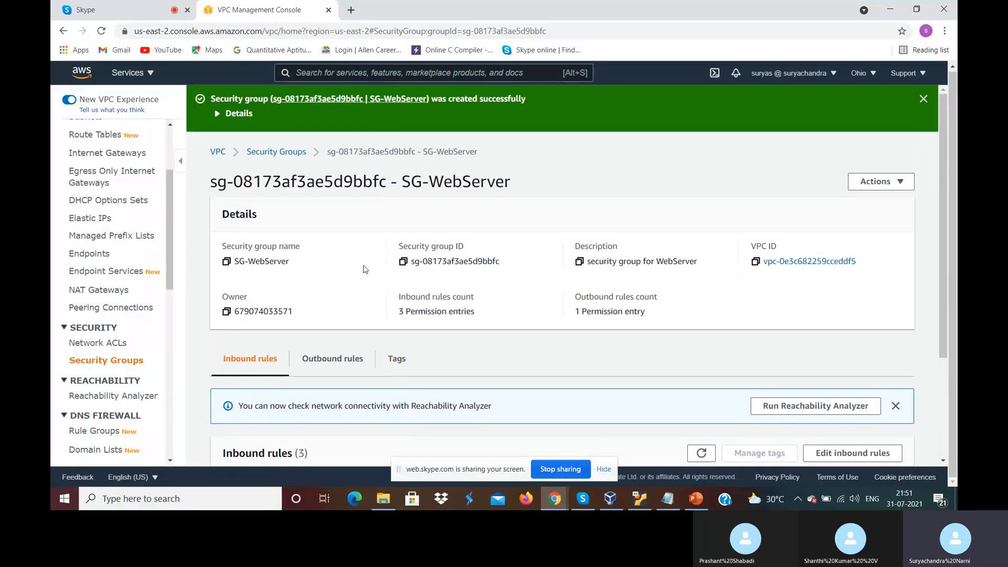
Start SG-DBServer with description 'security group for DB Server' and show its VPC choices
{"action": "left_click", "coordinate": [112, 360]}
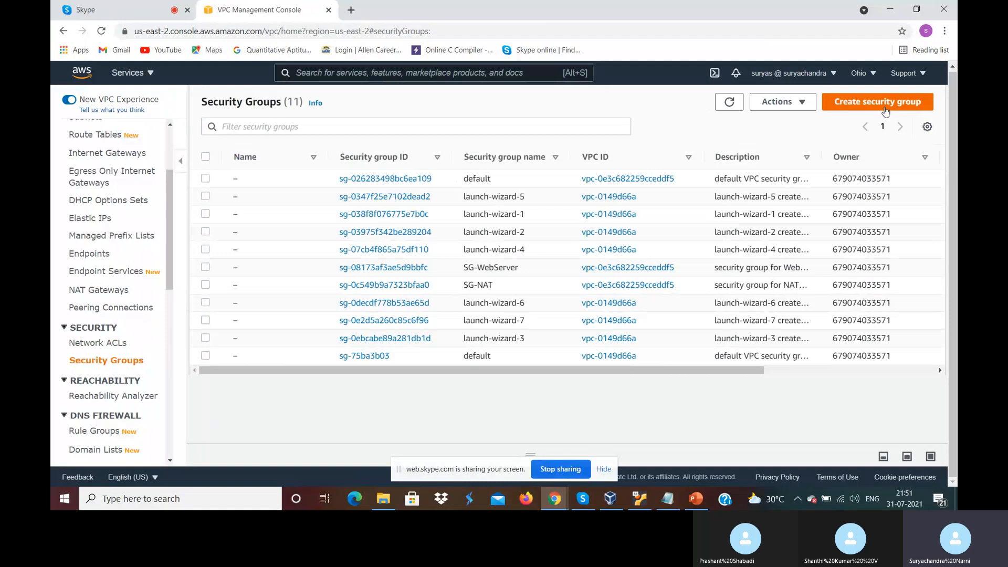
{"action": "left_click", "coordinate": [886, 110]}
{"action": "left_click", "coordinate": [225, 239]}
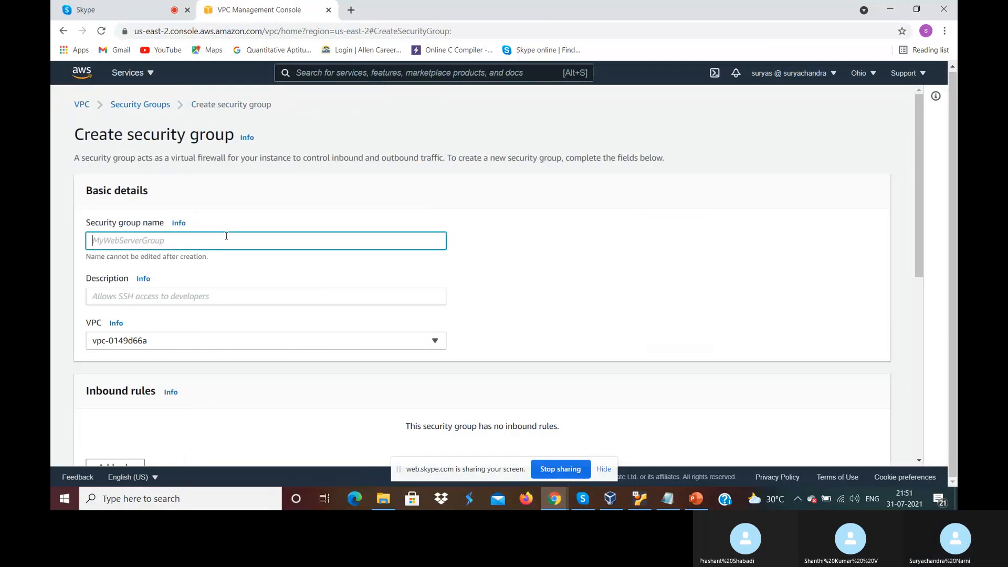
{"action": "type", "text": "SG"}
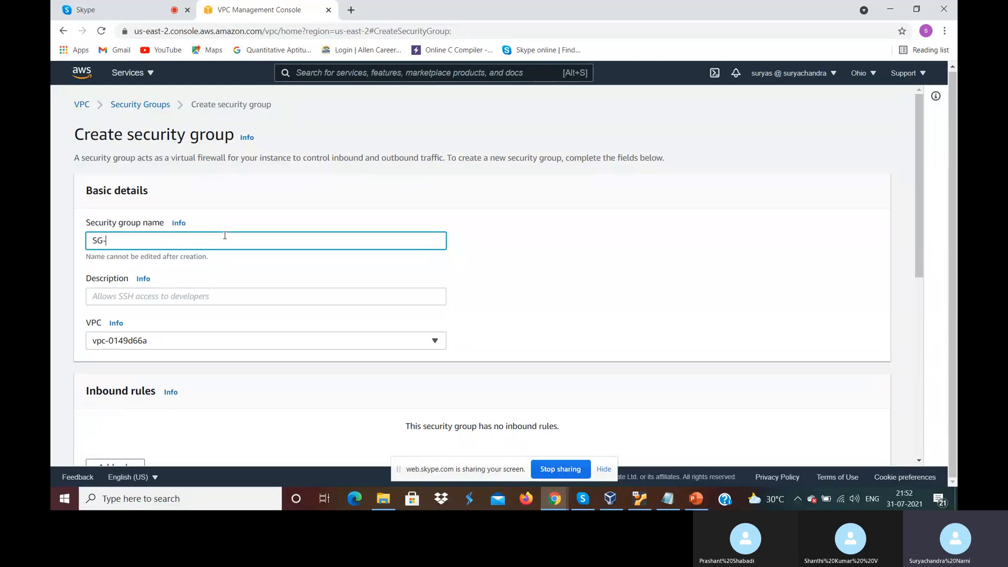
{"action": "type", "text": "-DB"}
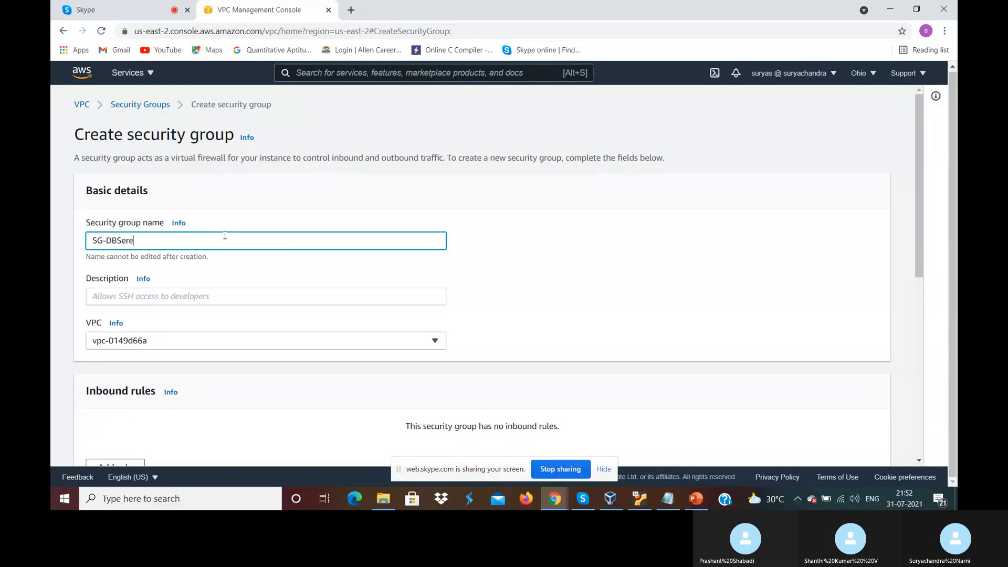
{"action": "type", "text": "Server"}
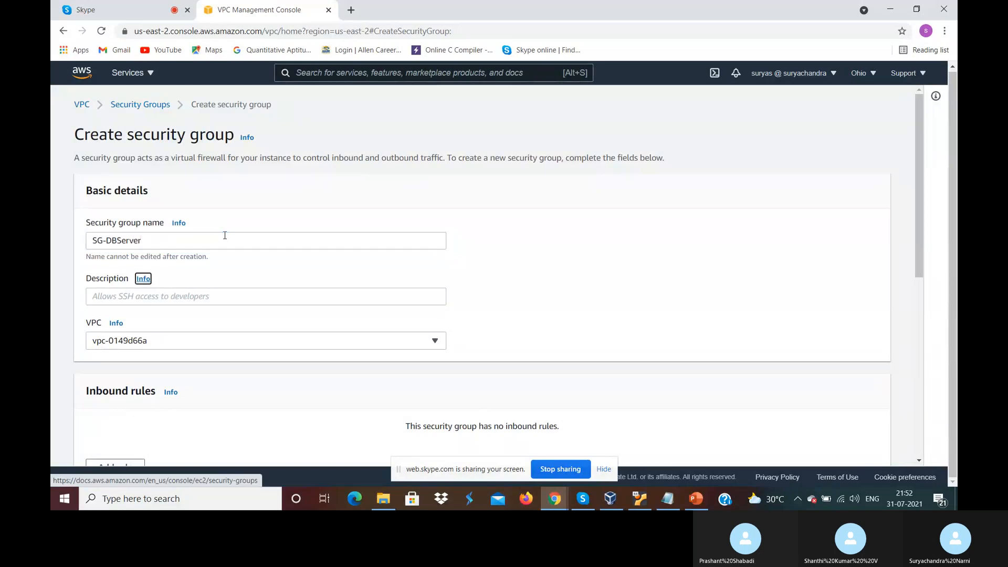
{"action": "key", "text": "Tab"}
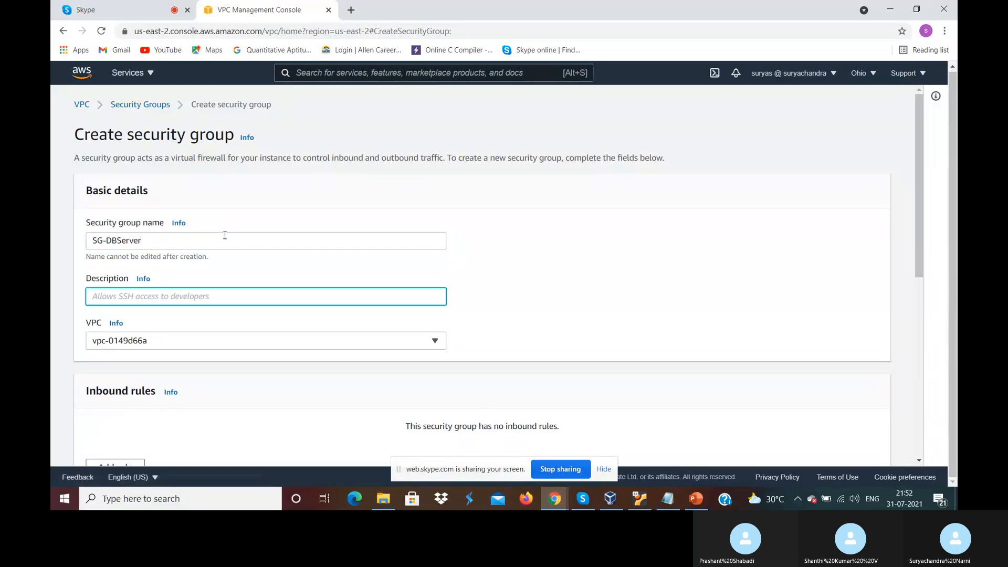
{"action": "type", "text": "secu"}
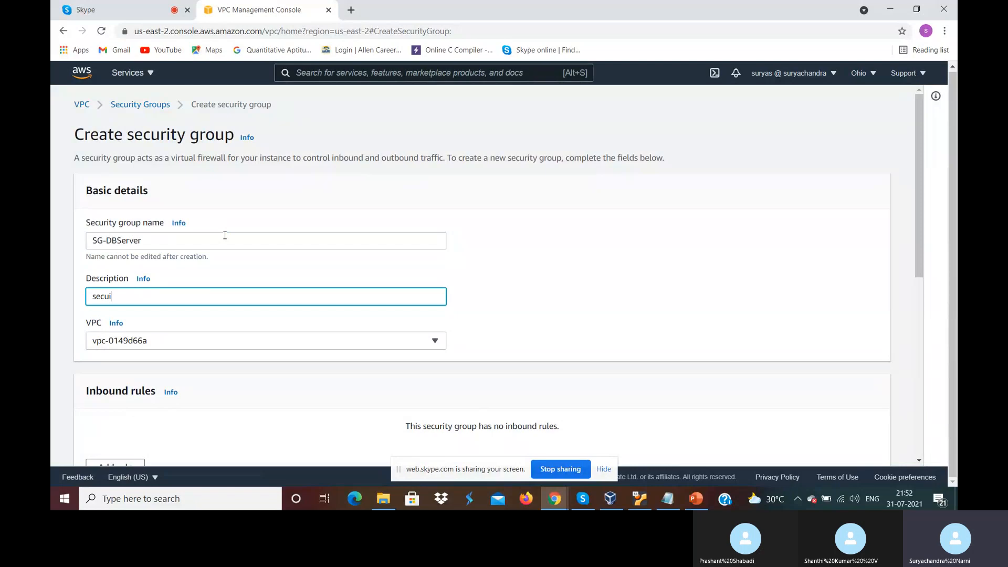
{"action": "type", "text": "rit"}
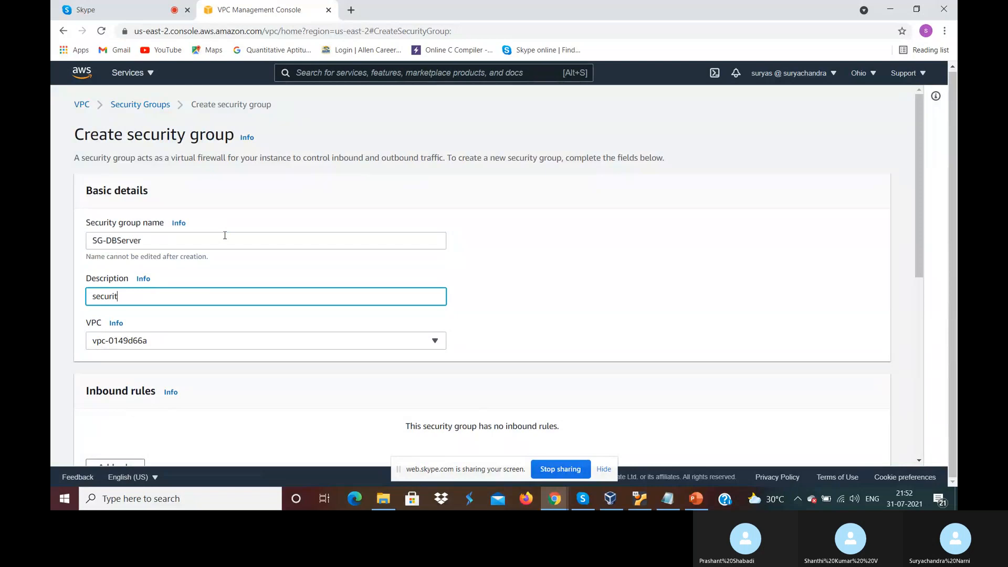
{"action": "type", "text": "y group for DB Server"}
{"action": "left_click", "coordinate": [179, 343]}
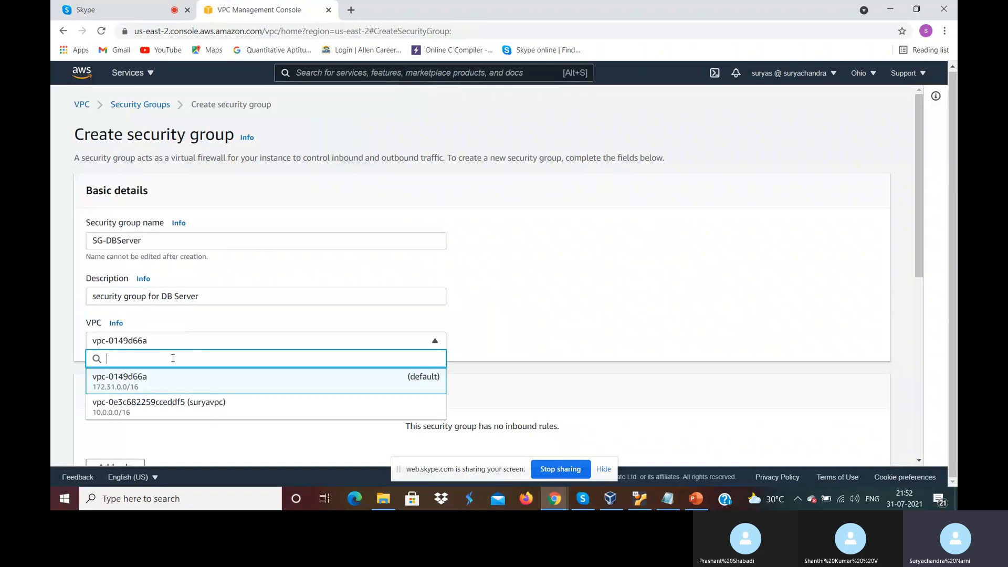
Attach the group to suryavpc and add a MYSQL/Aurora rule sourced from SG-WebServer
{"action": "left_click", "coordinate": [172, 408]}
{"action": "scroll", "coordinate": [188, 391], "scroll_direction": "down", "scroll_amount": 2}
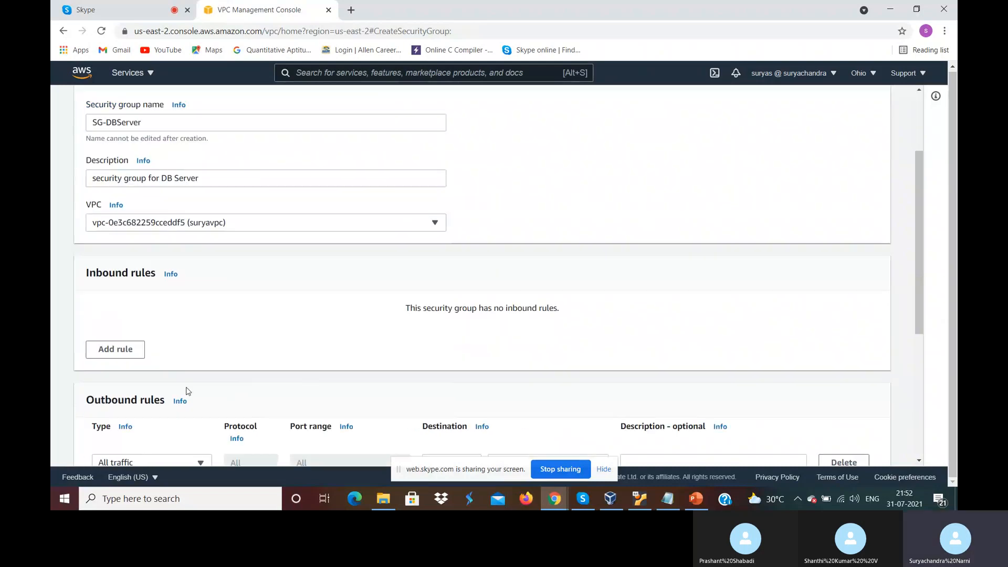
{"action": "left_click", "coordinate": [129, 352]}
{"action": "left_click", "coordinate": [150, 344]}
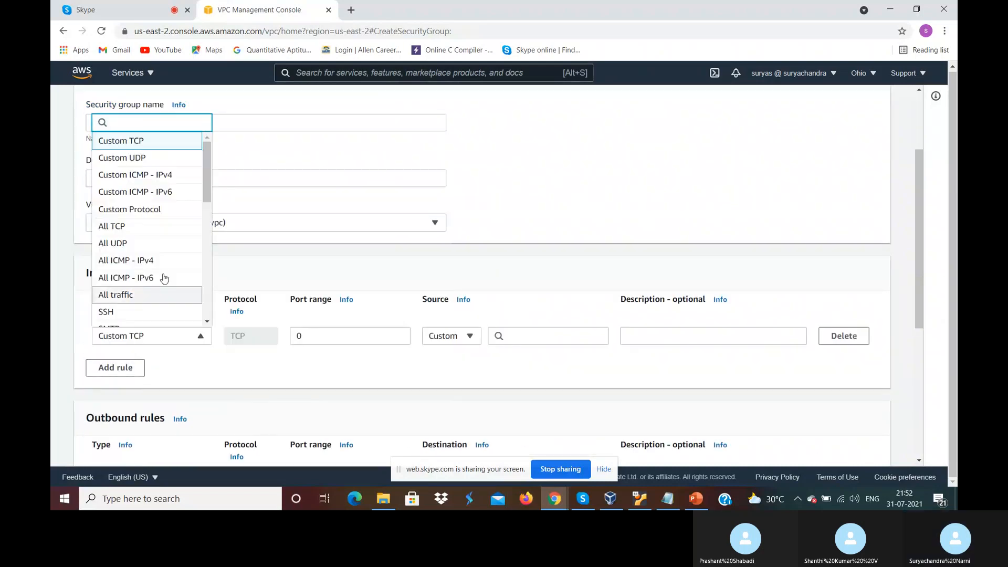
{"action": "type", "text": "myy"}
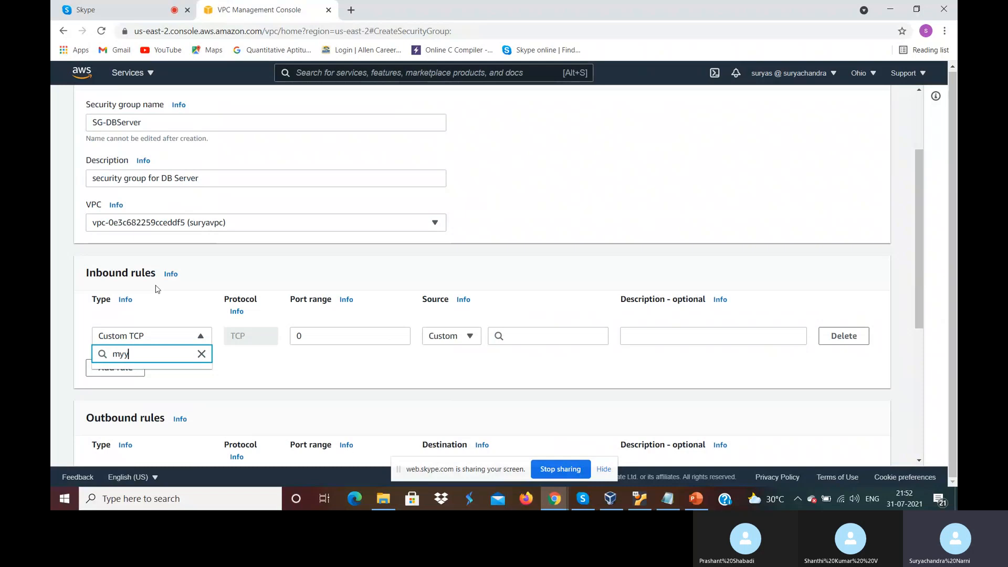
{"action": "key", "text": "BackSpace"}
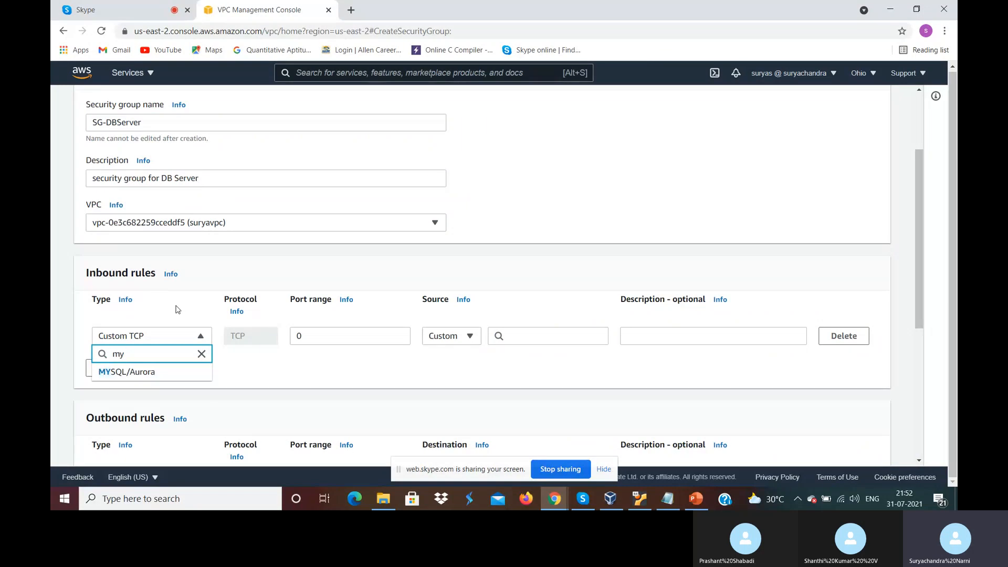
{"action": "left_click", "coordinate": [159, 373]}
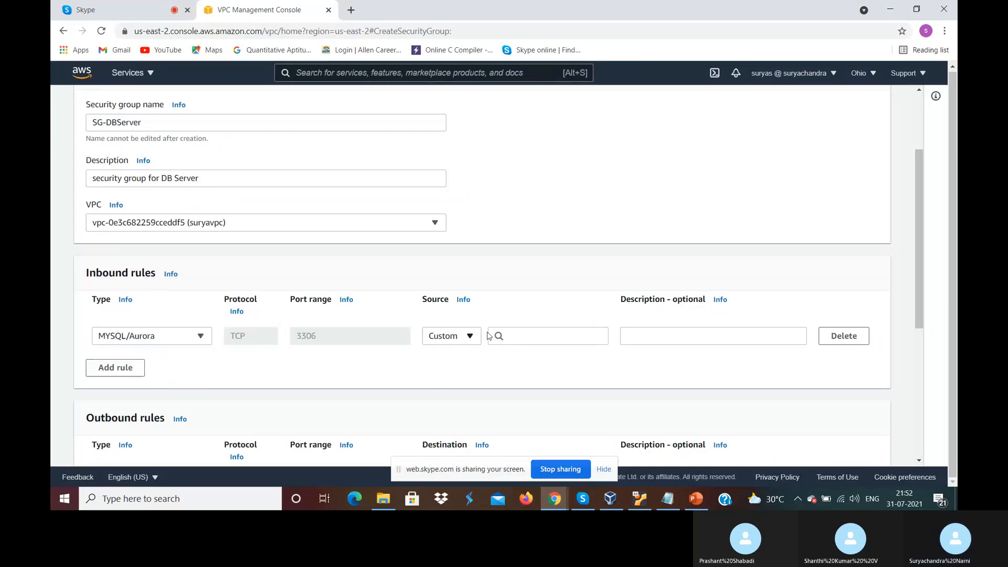
{"action": "left_click", "coordinate": [556, 331]}
{"action": "type", "text": "sg"}
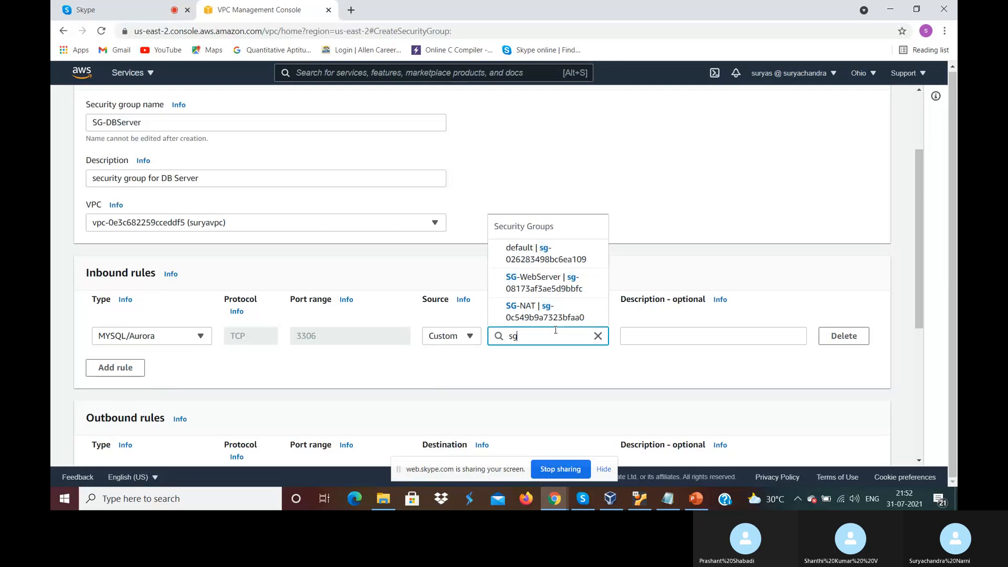
{"action": "left_click", "coordinate": [578, 283]}
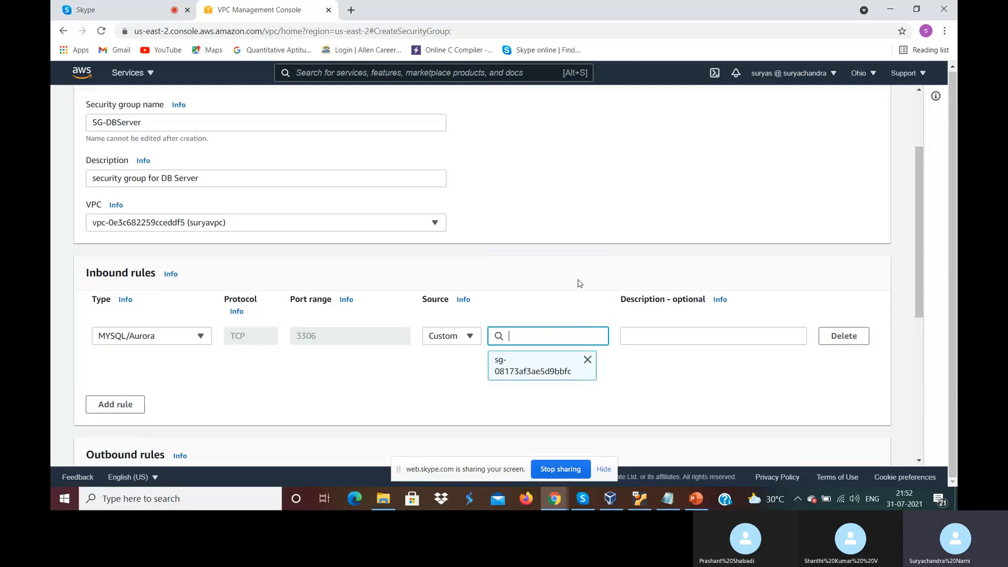
Add an SSH port 22 inbound rule sourced from SG-NAT
{"action": "scroll", "coordinate": [580, 283], "scroll_direction": "down", "scroll_amount": 2}
{"action": "left_click", "coordinate": [118, 286]}
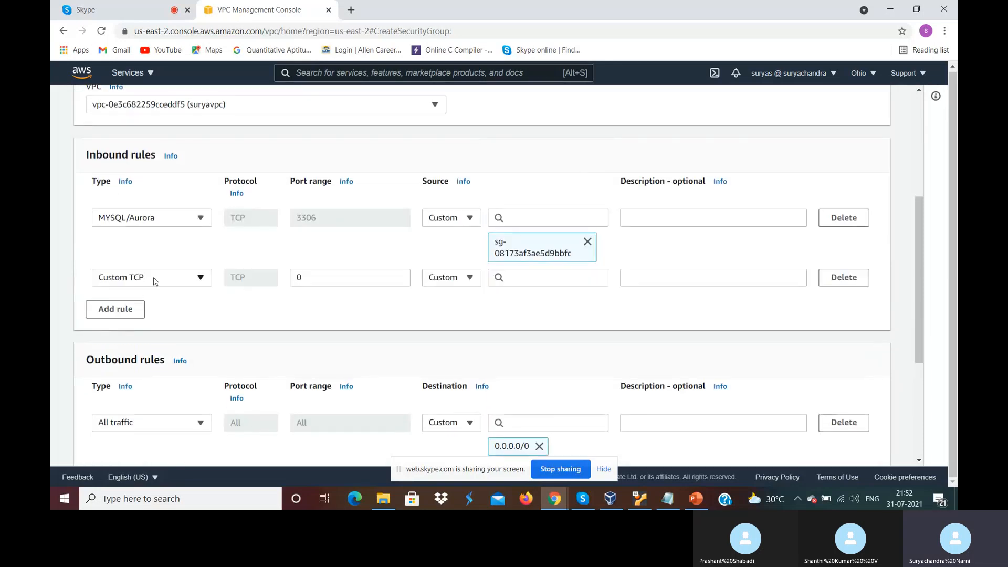
{"action": "left_click", "coordinate": [154, 277]}
{"action": "type", "text": "ss"}
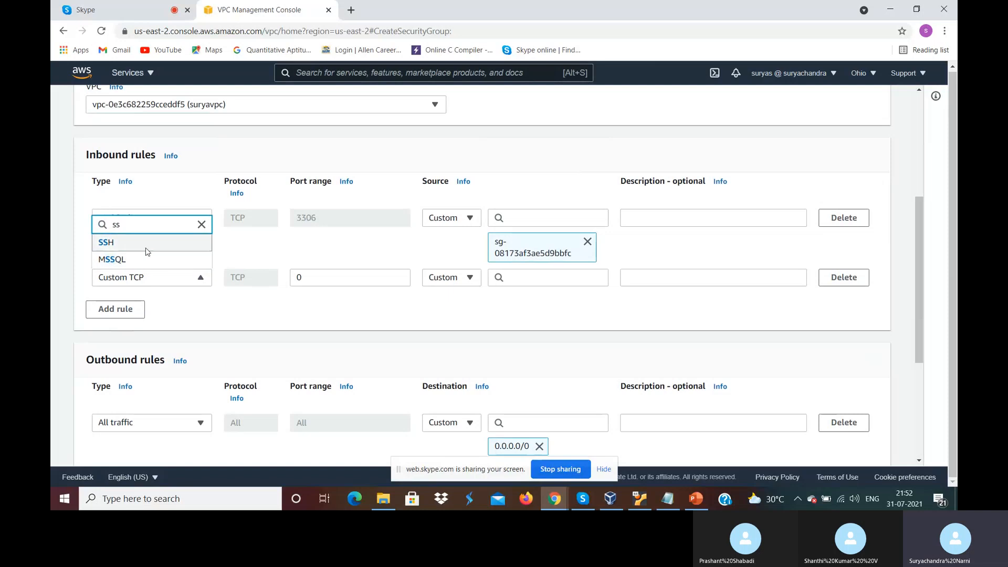
{"action": "left_click", "coordinate": [108, 241]}
{"action": "left_click", "coordinate": [452, 277]}
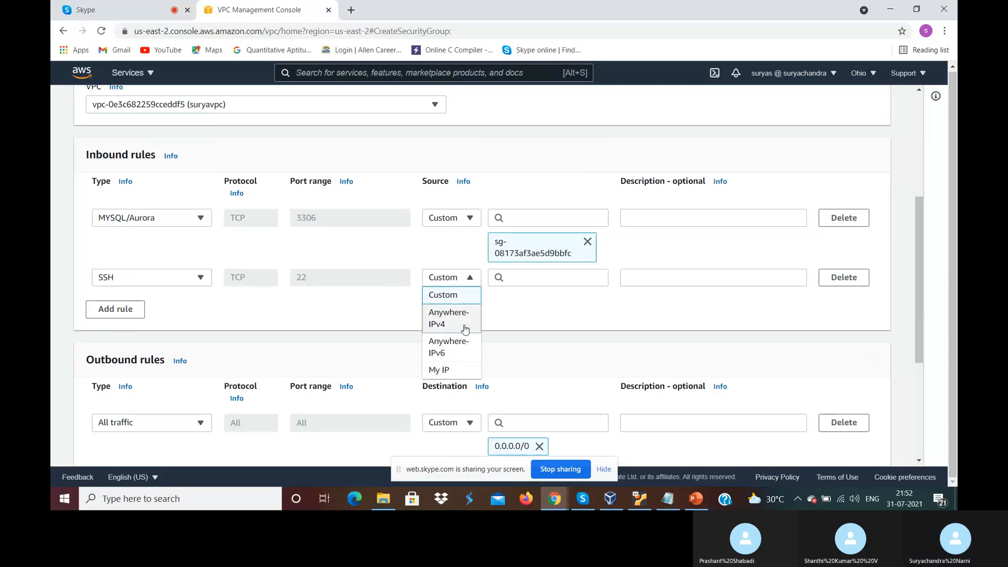
{"action": "left_click", "coordinate": [548, 277]}
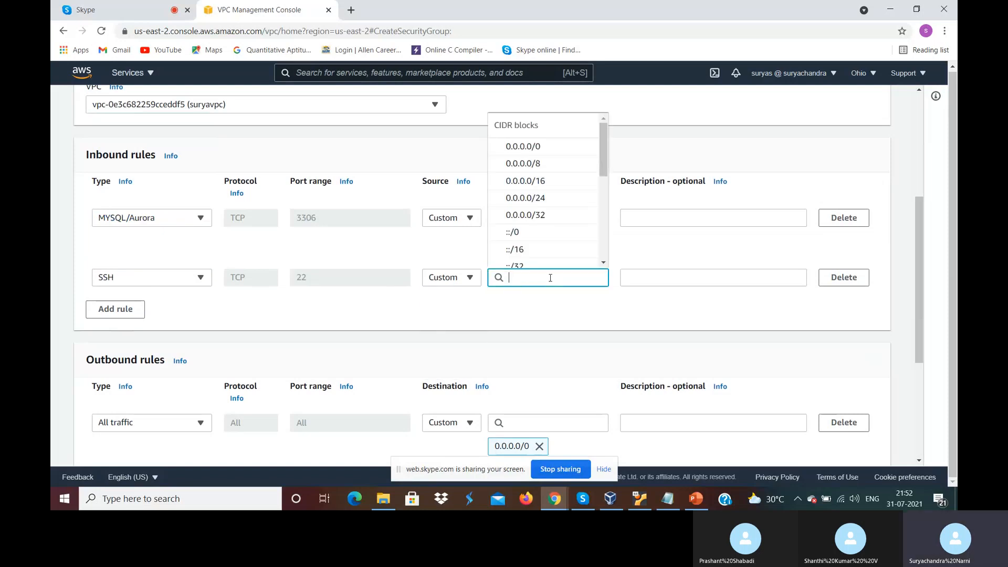
{"action": "type", "text": "sg"}
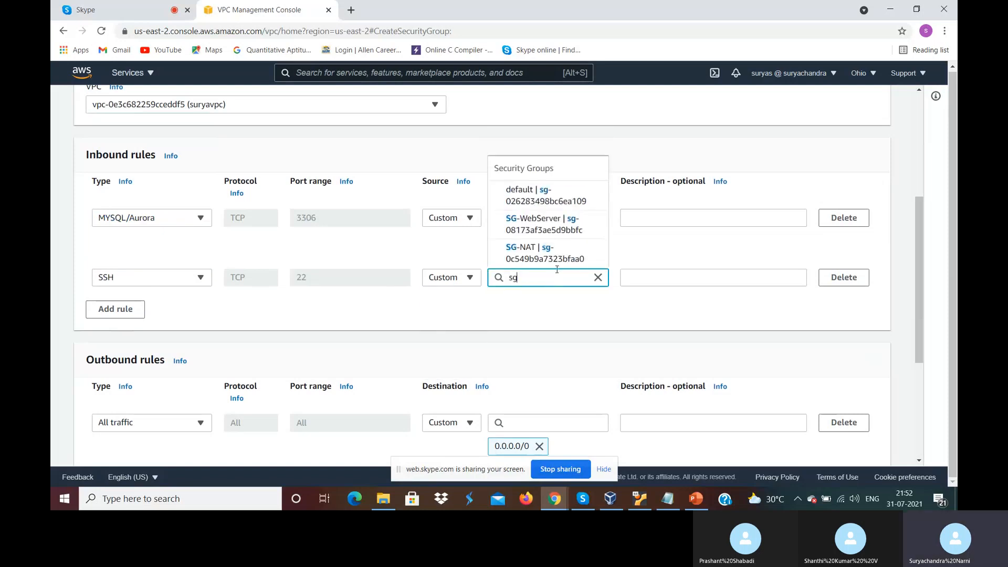
{"action": "left_click", "coordinate": [541, 247]}
Add an All ICMP - IPv4 rule from SG-NAT and create SG-DBServer
{"action": "left_click", "coordinate": [115, 346]}
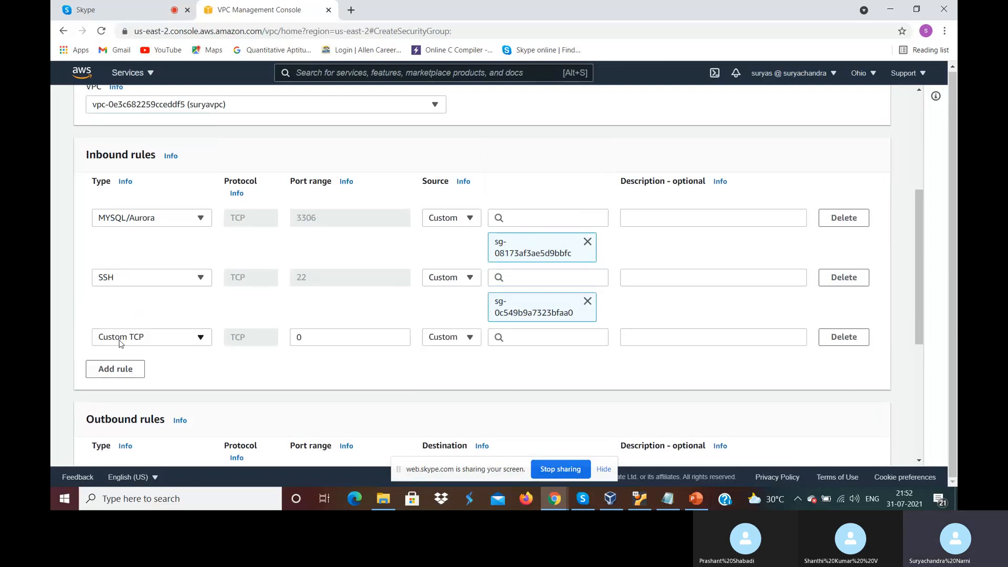
{"action": "left_click", "coordinate": [126, 343]}
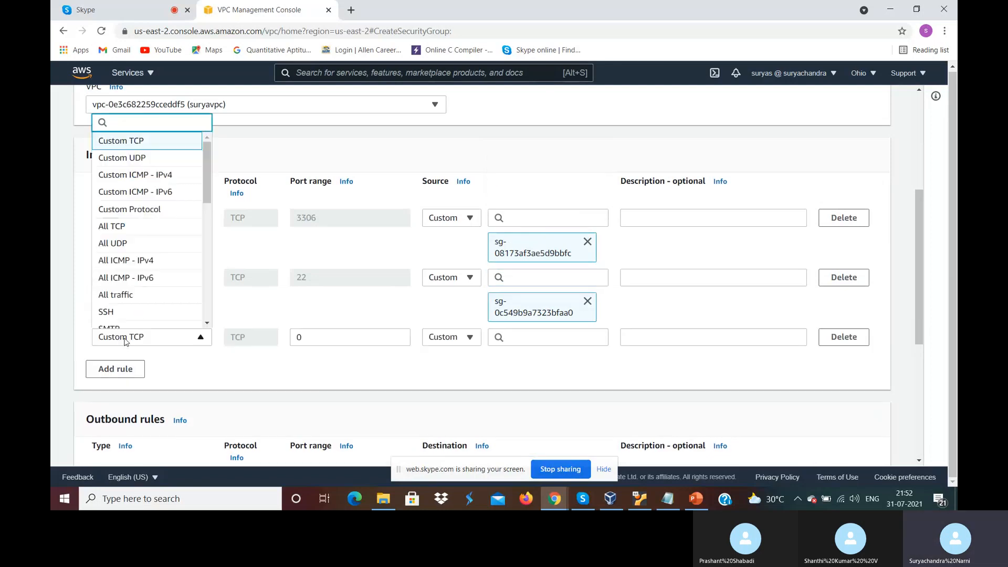
{"action": "left_click", "coordinate": [152, 260]}
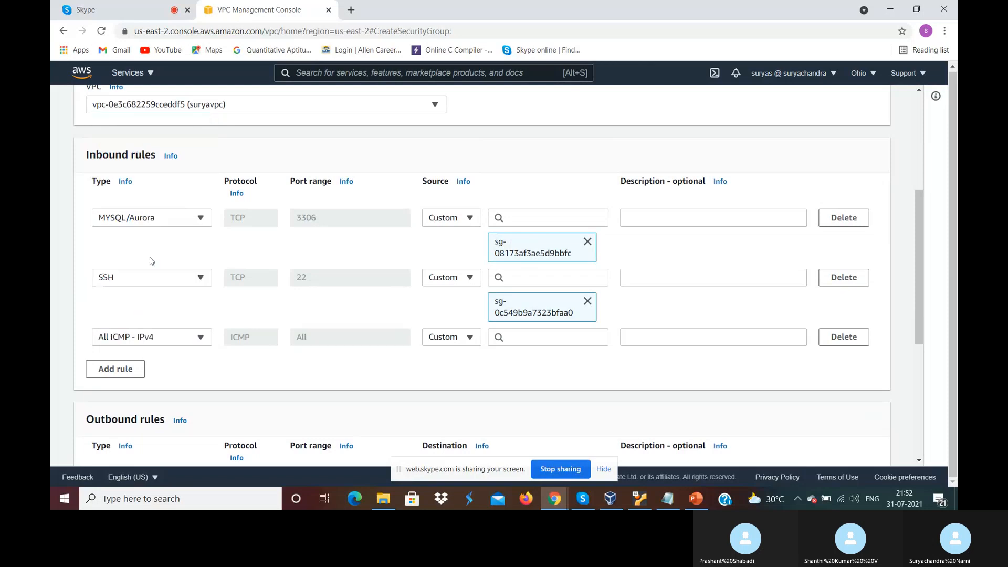
{"action": "left_click", "coordinate": [467, 340]}
{"action": "left_click", "coordinate": [468, 340]}
{"action": "left_click", "coordinate": [546, 343]}
{"action": "type", "text": "s"}
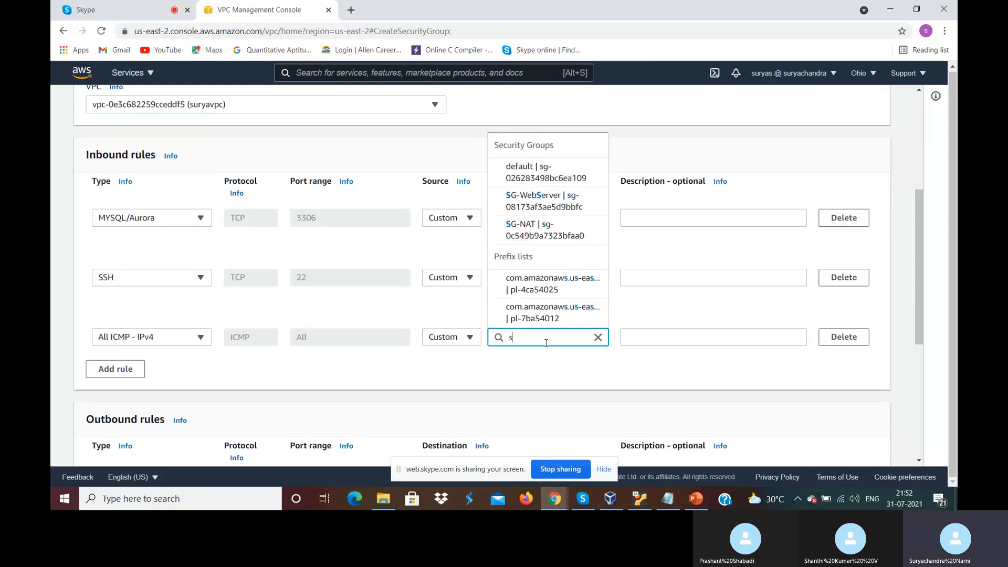
{"action": "type", "text": "g"}
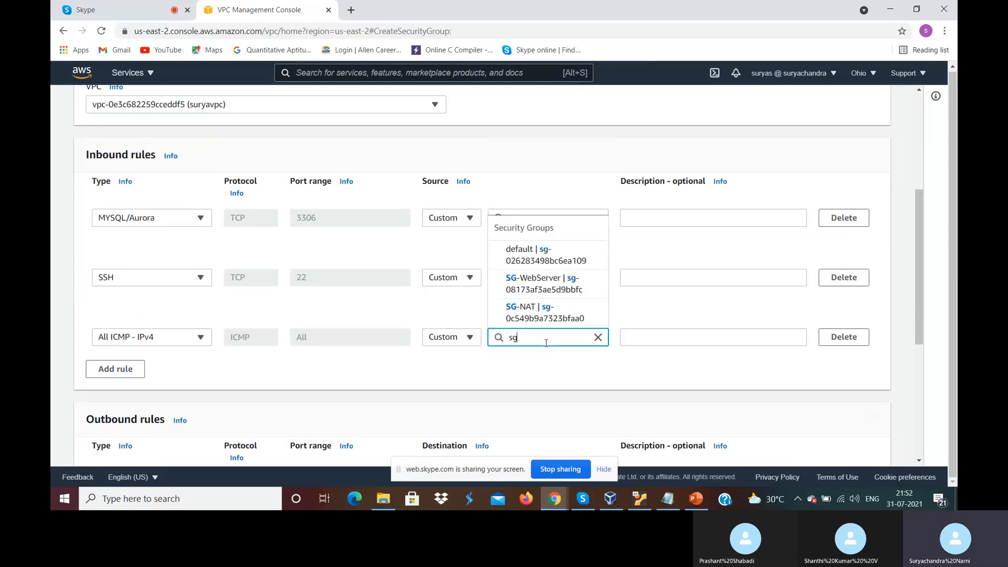
{"action": "left_click", "coordinate": [551, 306]}
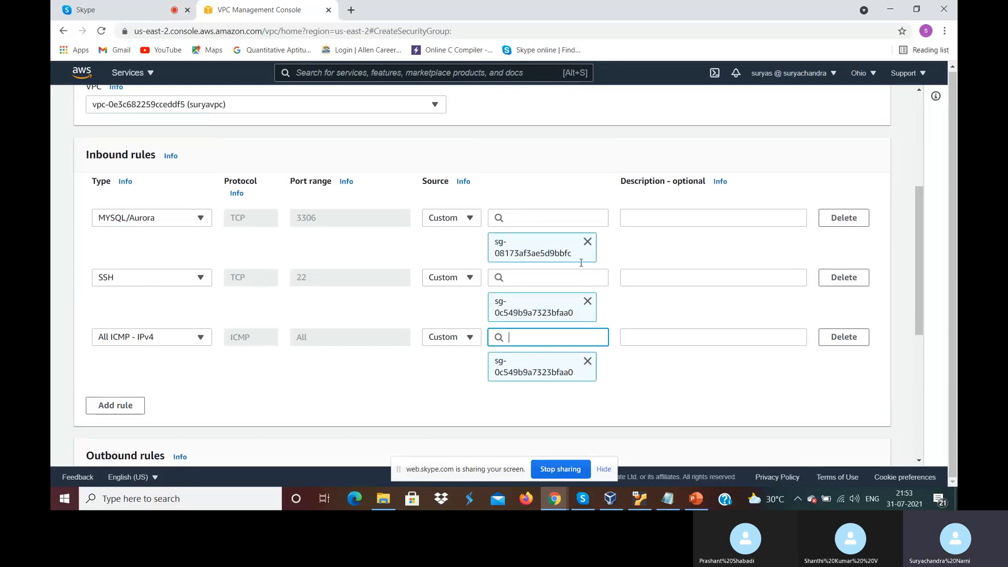
{"action": "scroll", "coordinate": [581, 263], "scroll_direction": "down", "scroll_amount": 6}
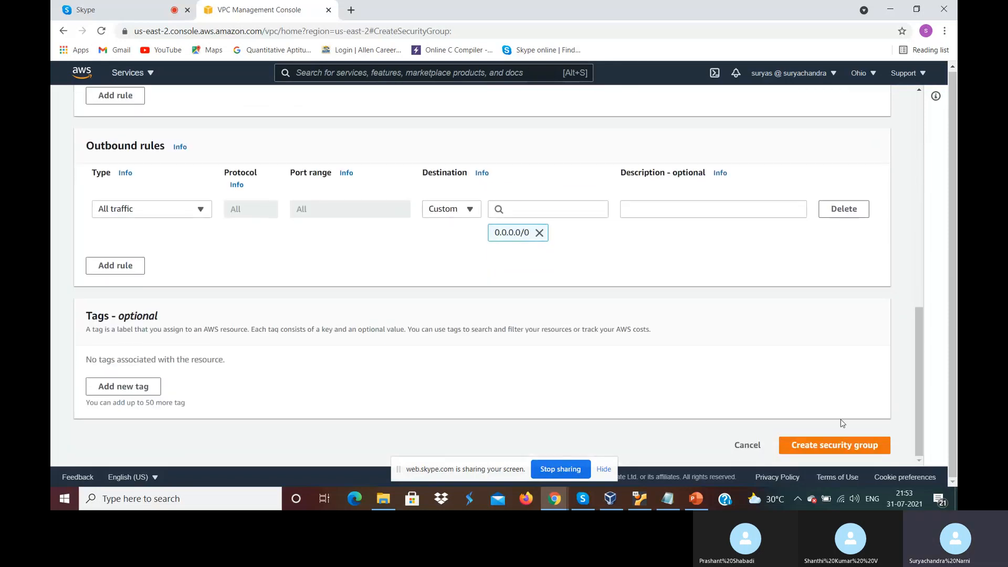
{"action": "left_click", "coordinate": [839, 447]}
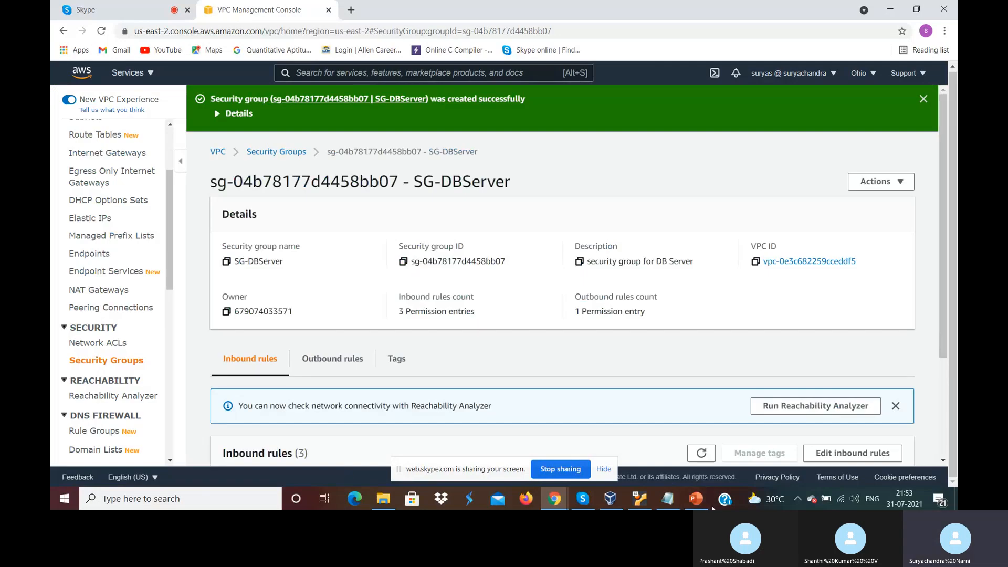
{"action": "mouse_move", "coordinate": [704, 506]}
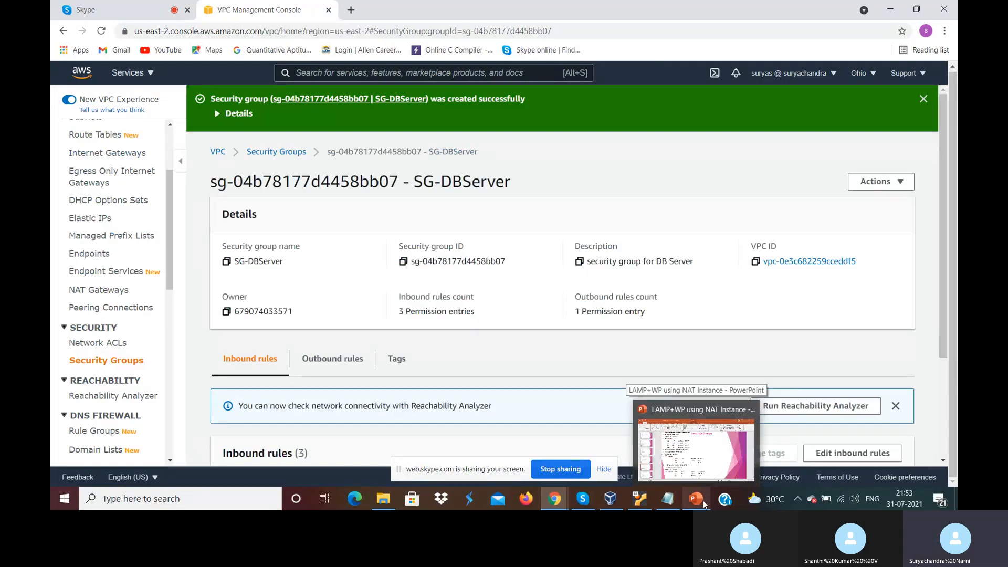
Review PowerPoint slide 8 on launching the NAT instance, then return to the VPC console
{"action": "left_click", "coordinate": [704, 505]}
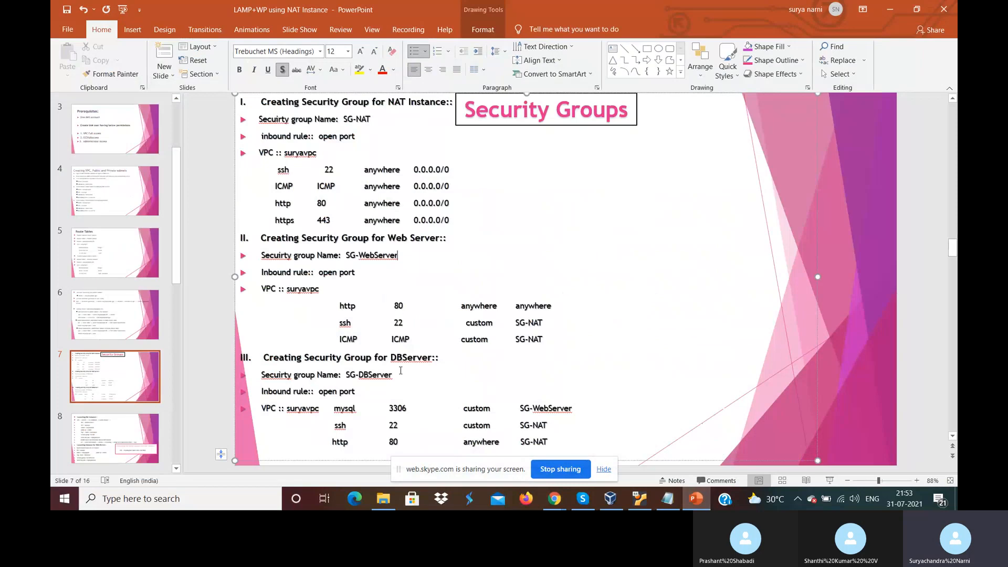
{"action": "left_click", "coordinate": [233, 362]}
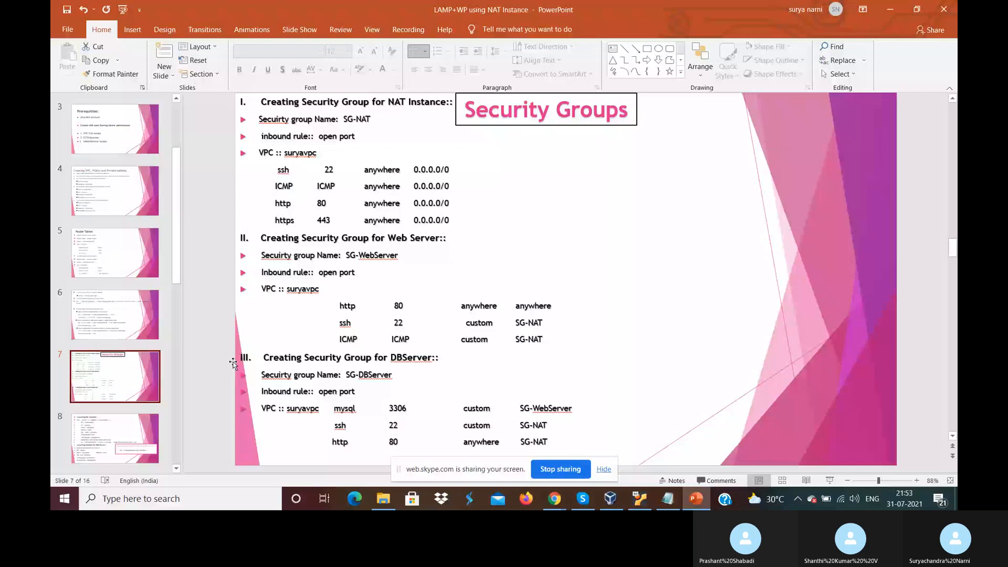
{"action": "left_click", "coordinate": [153, 425]}
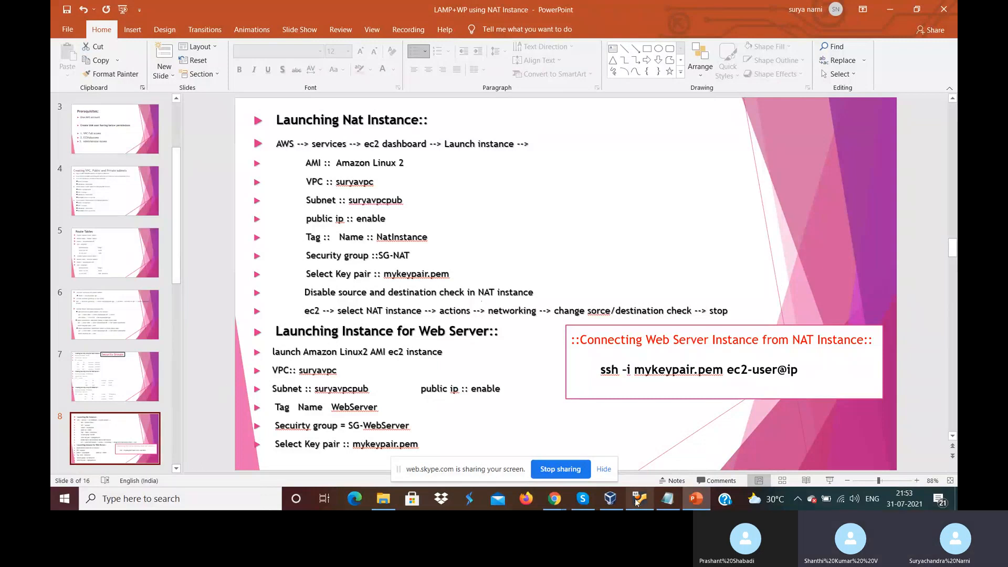
{"action": "mouse_move", "coordinate": [556, 501]}
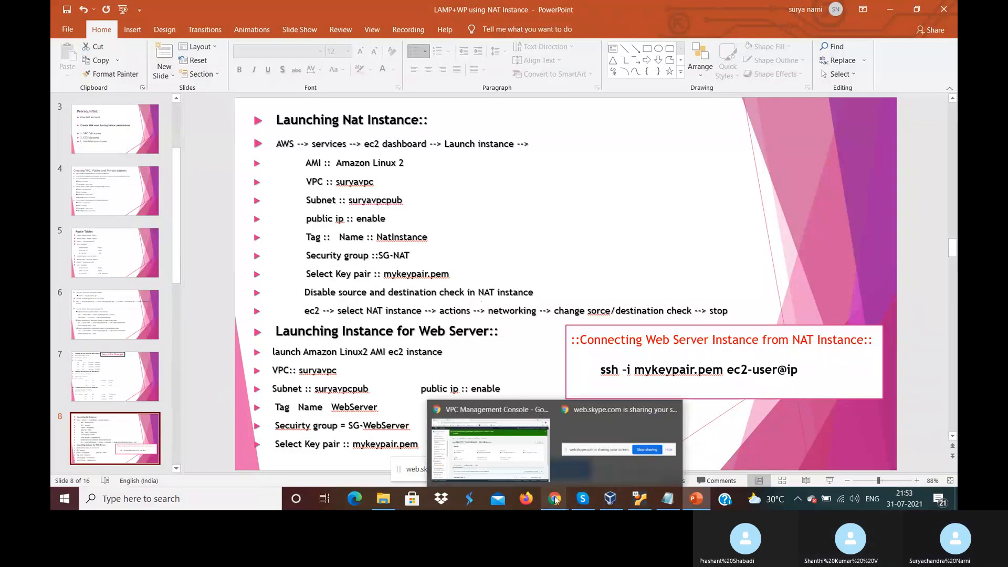
{"action": "left_click", "coordinate": [490, 449]}
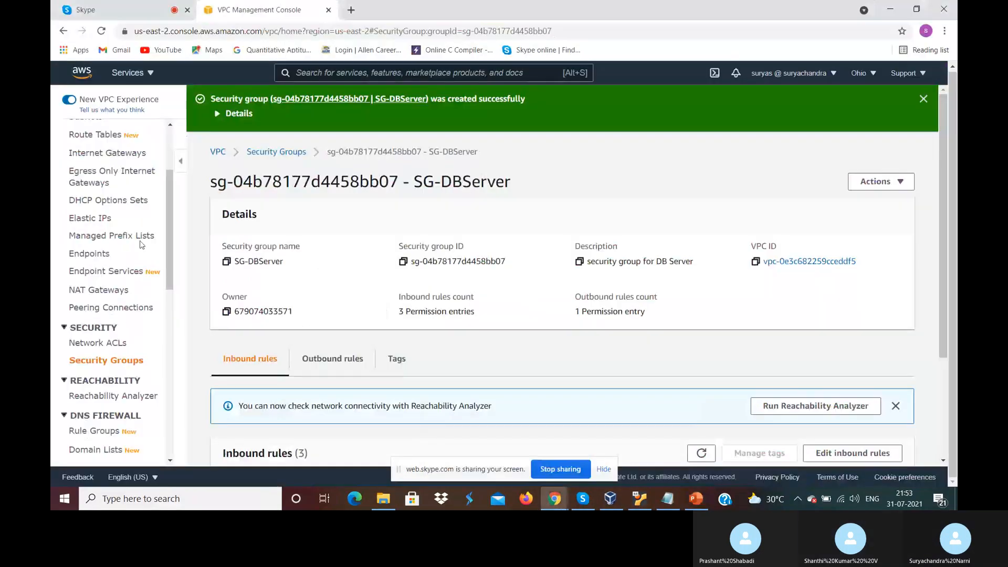
Open the EC2 console from Services in a new browser tab and switch to it
{"action": "left_click", "coordinate": [150, 71]}
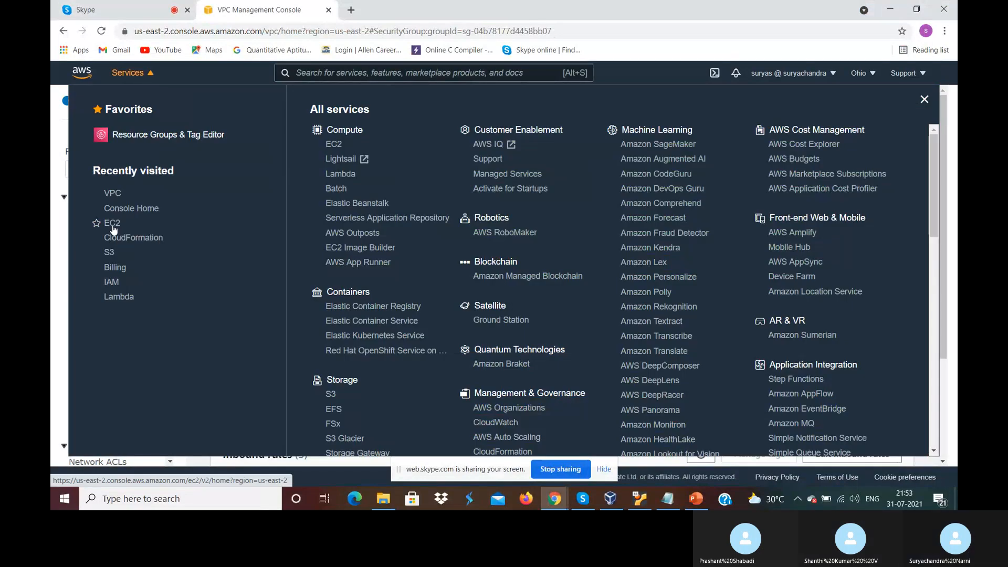
{"action": "right_click", "coordinate": [113, 227]}
{"action": "left_click", "coordinate": [147, 234]}
{"action": "left_click", "coordinate": [389, 10]}
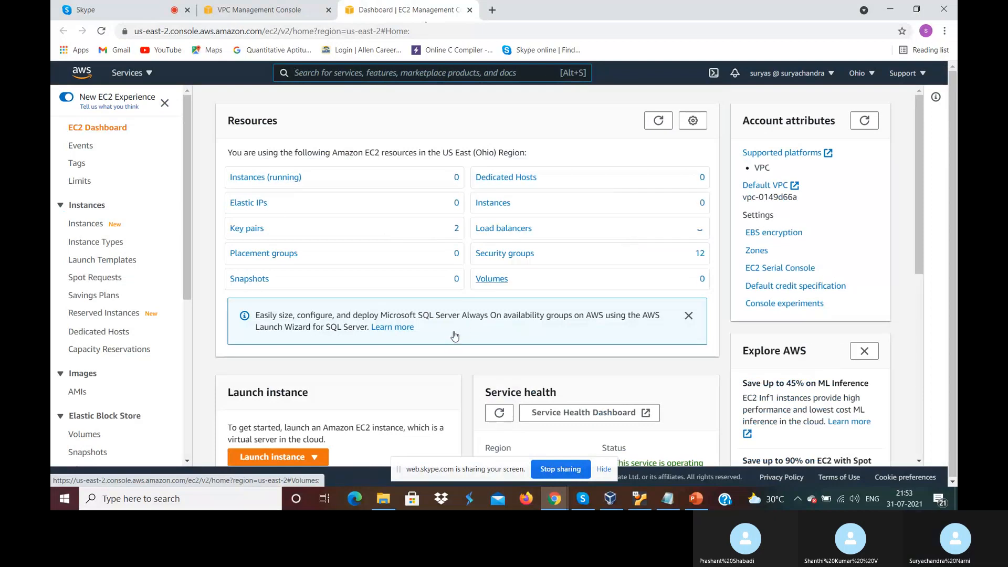
{"action": "scroll", "coordinate": [454, 337], "scroll_direction": "down", "scroll_amount": 3}
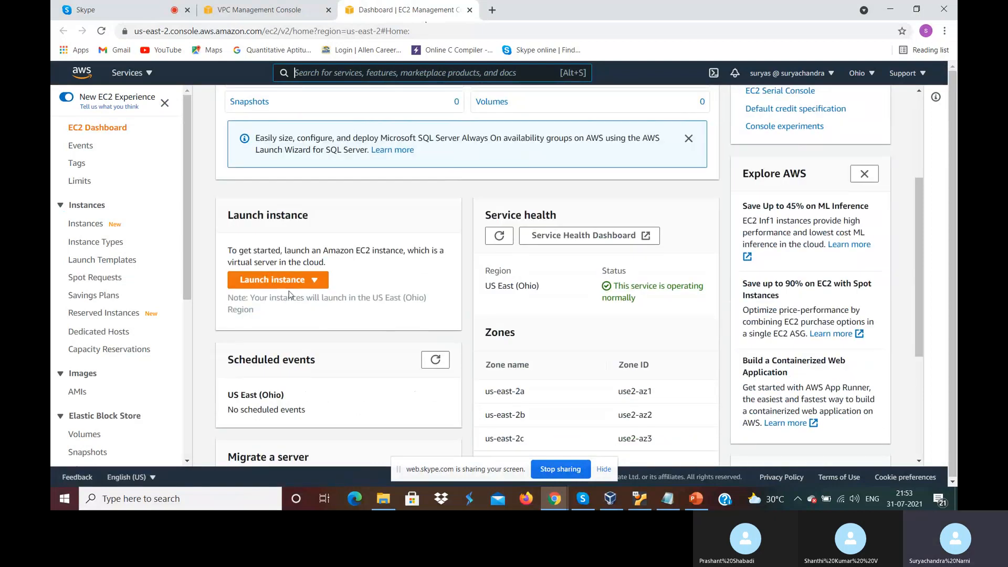
{"action": "left_click", "coordinate": [275, 282]}
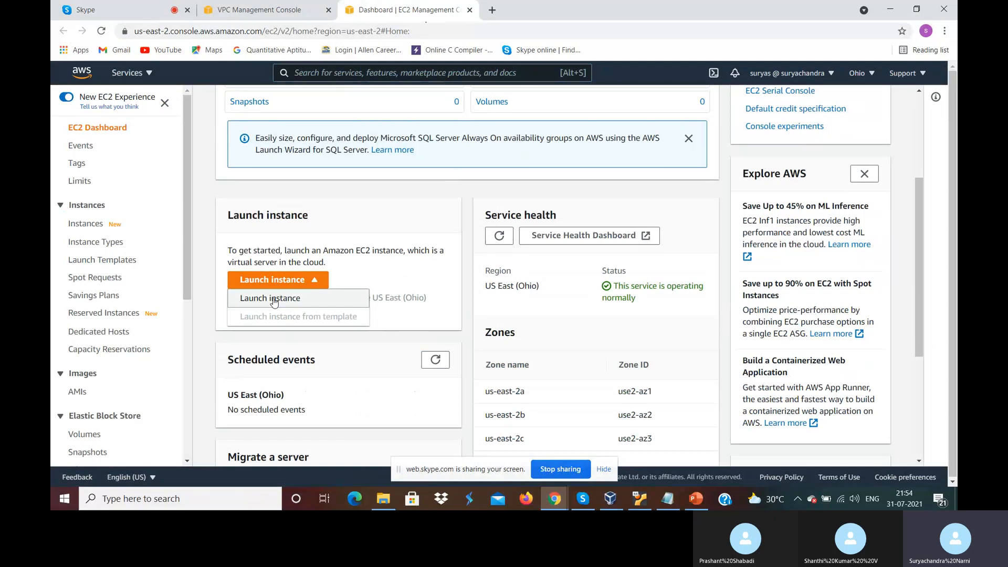
Launch an instance from community AMI amzn-ami-vpc-nat-2018.03.0.20210319.0-x86_64-ebs, found by searching 'nat'
{"action": "left_click", "coordinate": [272, 298]}
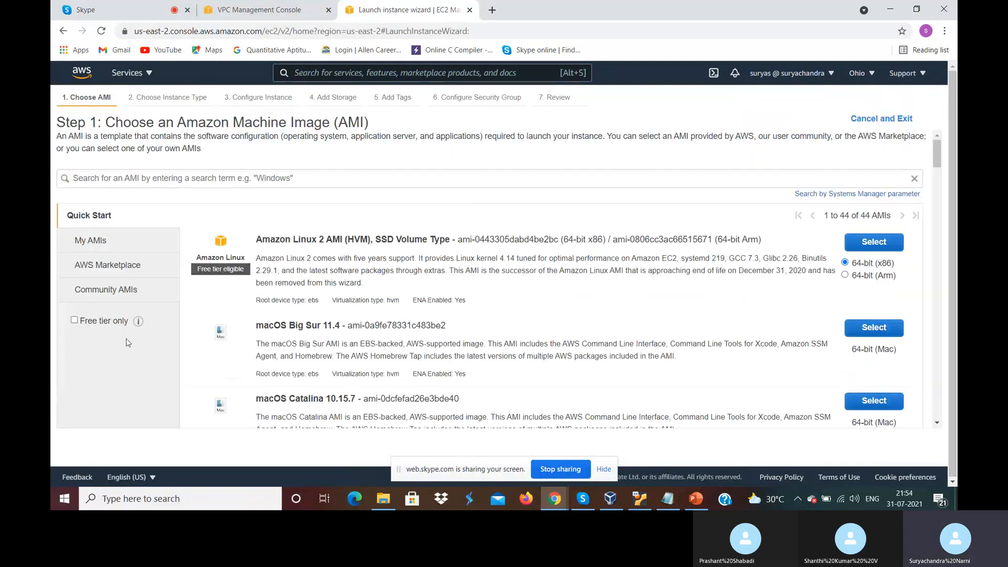
{"action": "left_click", "coordinate": [108, 300]}
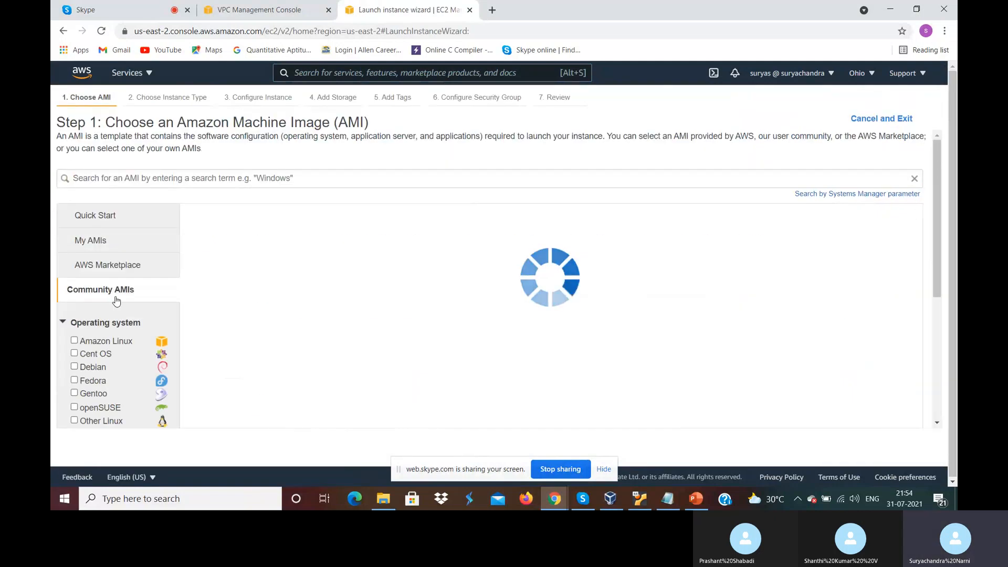
{"action": "left_click", "coordinate": [231, 177]}
{"action": "type", "text": "nat"}
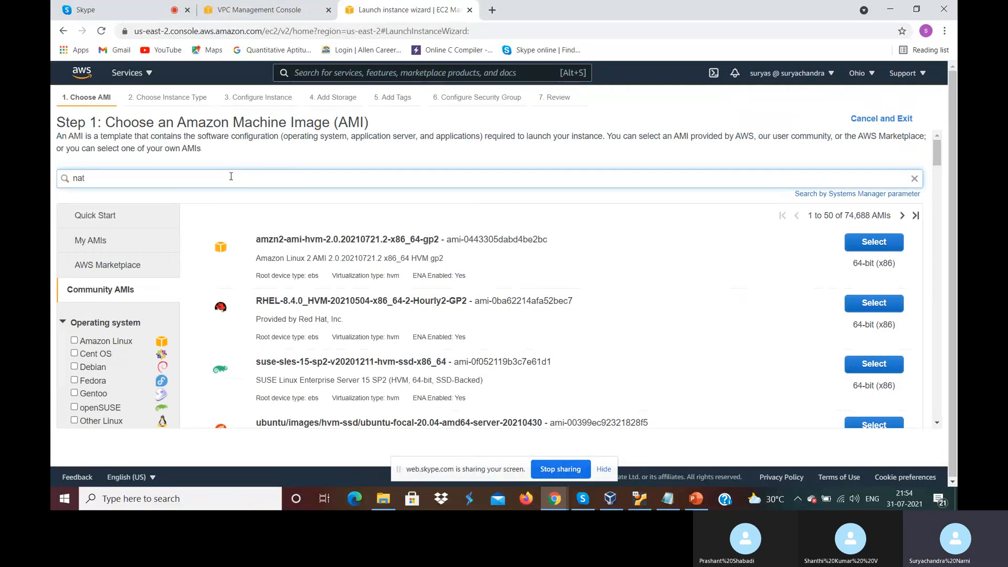
{"action": "key", "text": "Return"}
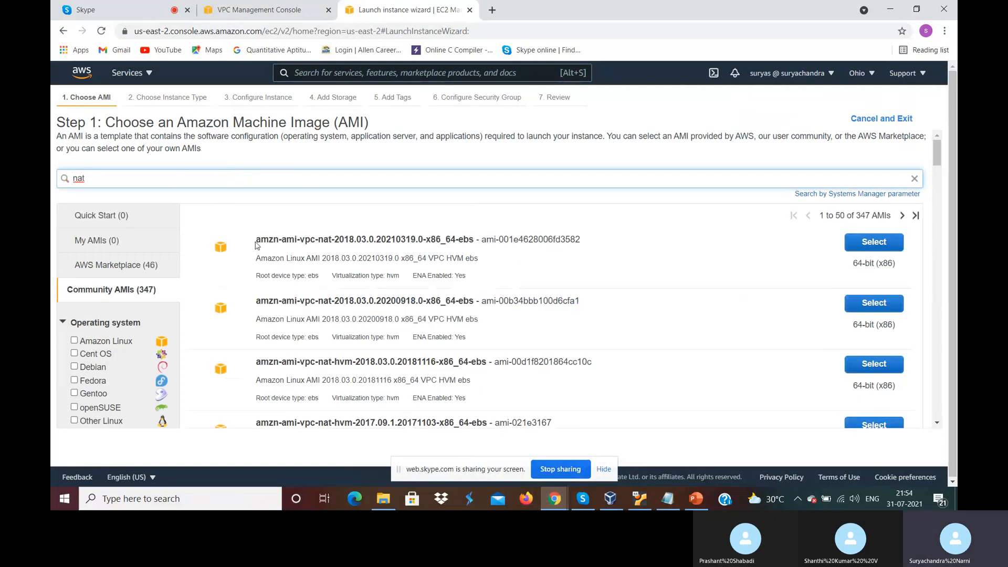
{"action": "left_click_drag", "start_coordinate": [256, 240], "coordinate": [483, 240]}
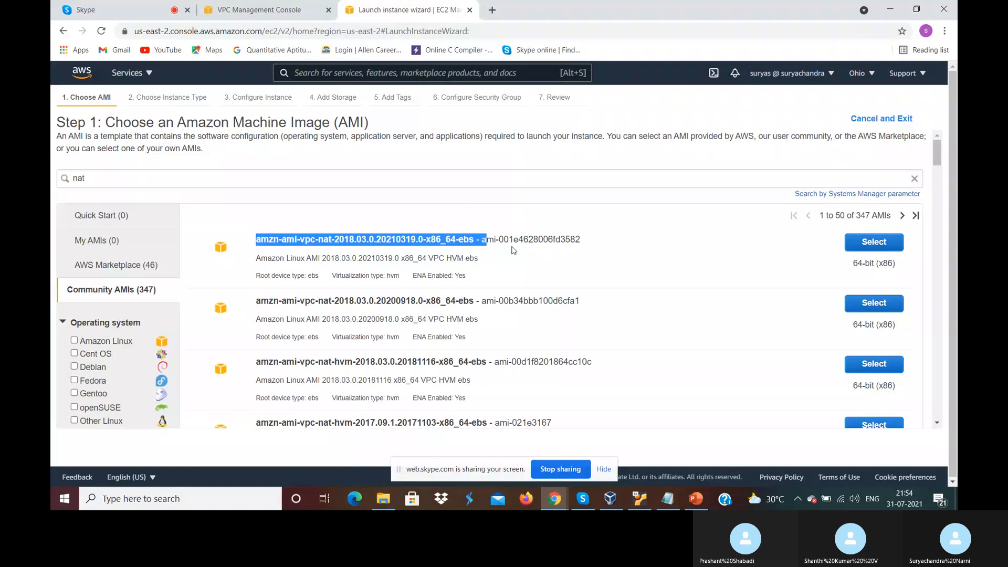
{"action": "left_click", "coordinate": [892, 242]}
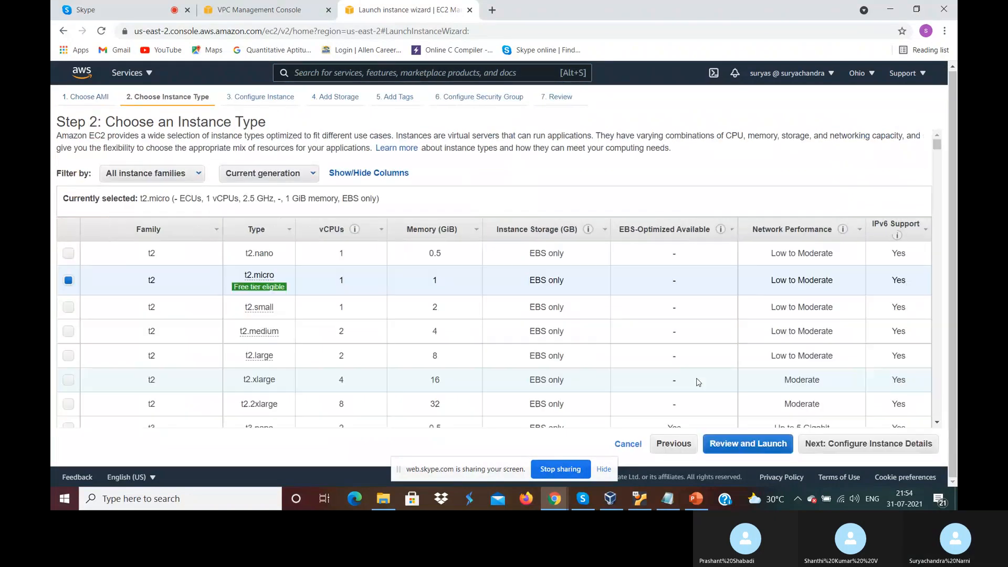
Put the instance on network suryavpc, subnet suryavpc-pub, with Auto-assign Public IP enabled
{"action": "left_click", "coordinate": [867, 444]}
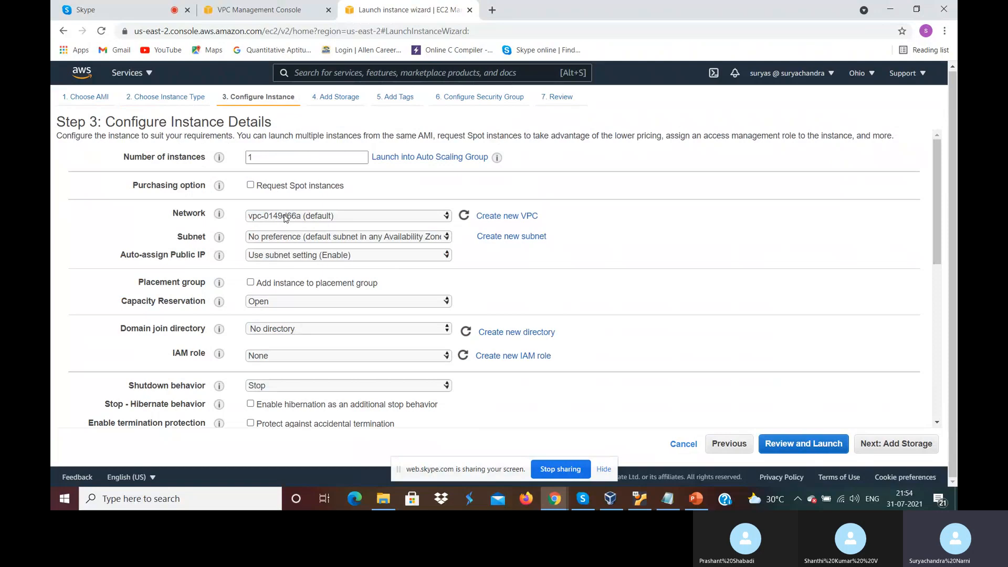
{"action": "left_click", "coordinate": [318, 241]}
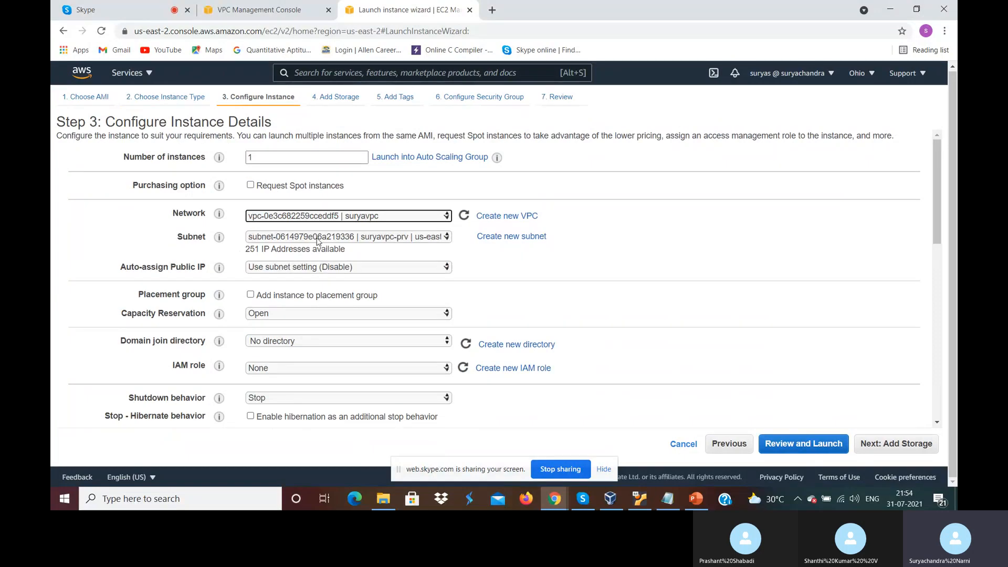
{"action": "left_click", "coordinate": [318, 241]}
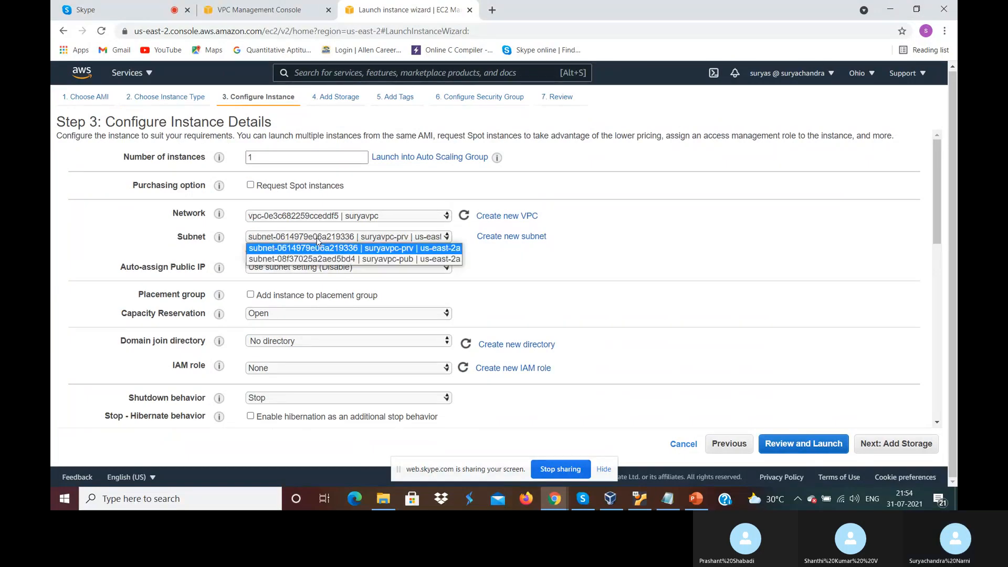
{"action": "left_click", "coordinate": [337, 261]}
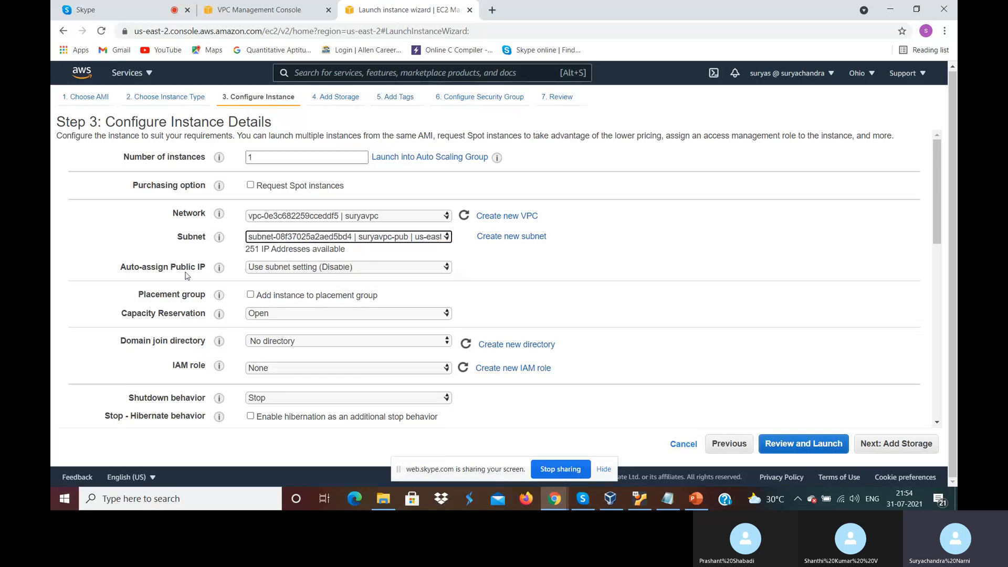
{"action": "left_click", "coordinate": [326, 267]}
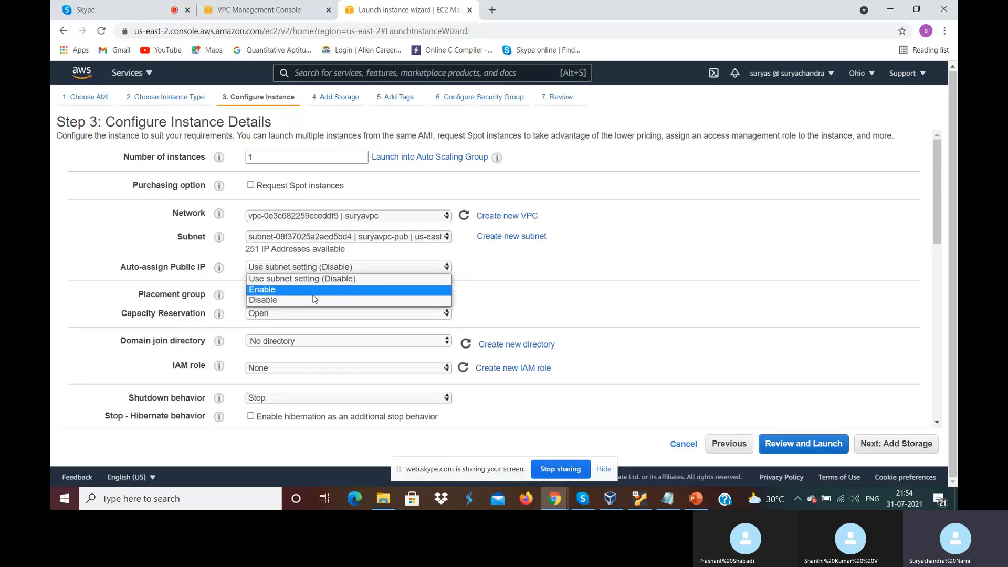
{"action": "left_click", "coordinate": [315, 290]}
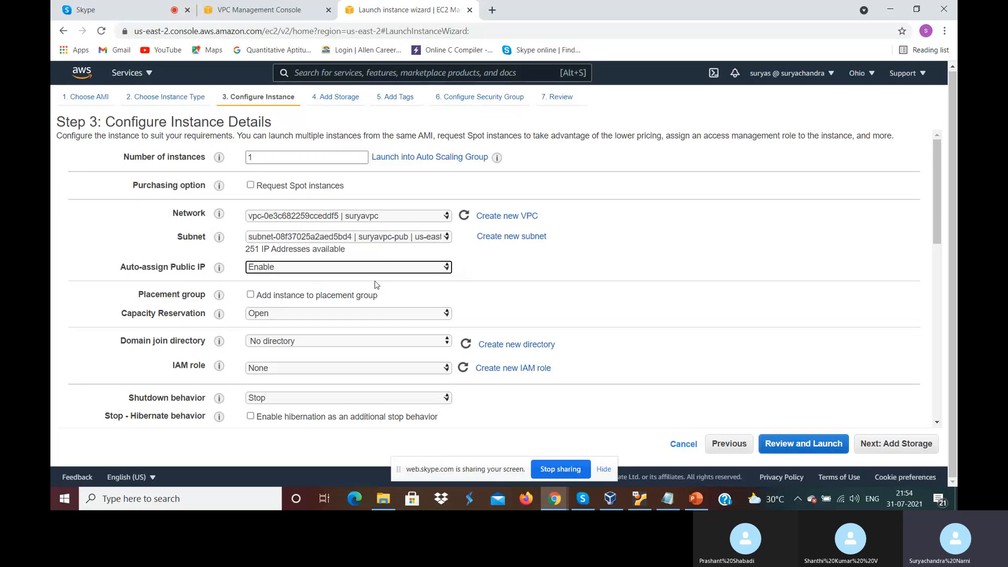
{"action": "scroll", "coordinate": [305, 292], "scroll_direction": "down", "scroll_amount": 1}
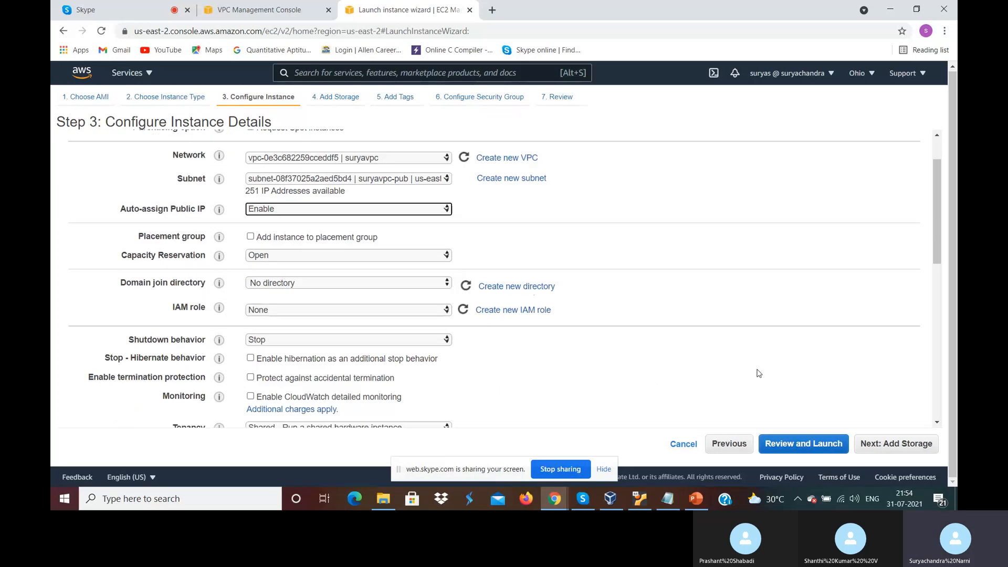
{"action": "left_click", "coordinate": [898, 443]}
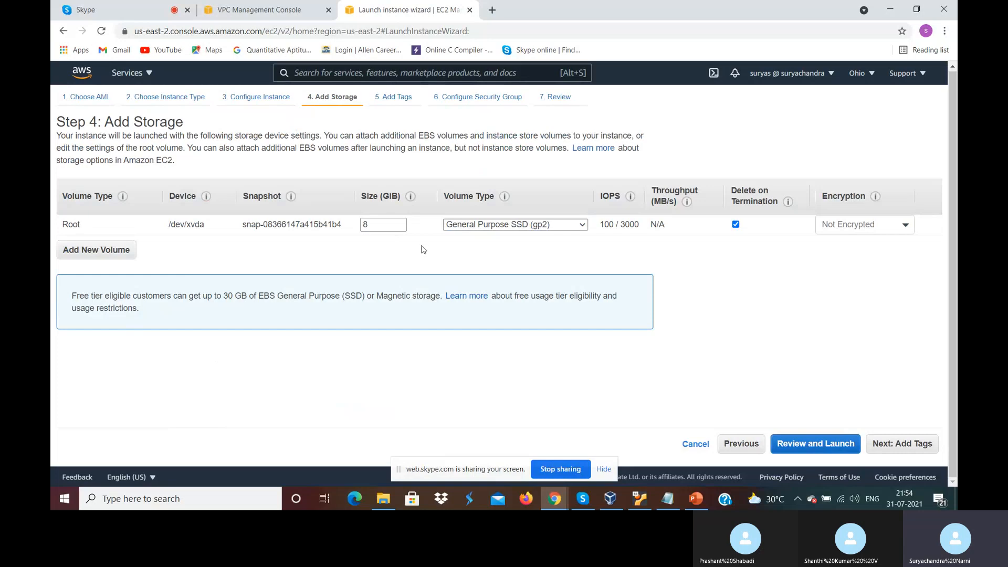
Add a tag with key Name and value 'NAT Instance' to the instance
{"action": "left_click", "coordinate": [920, 444]}
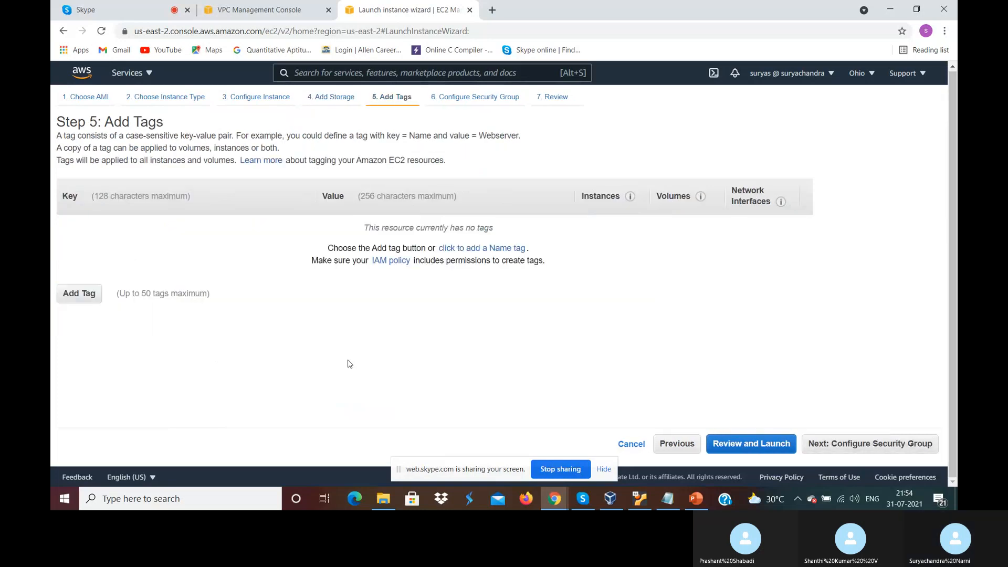
{"action": "left_click", "coordinate": [83, 299]}
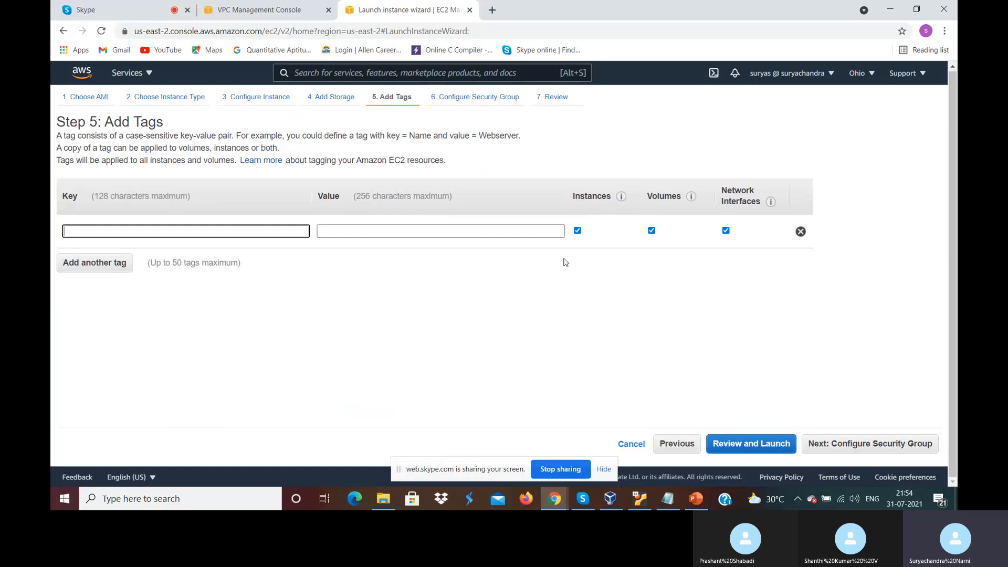
{"action": "type", "text": "Name"}
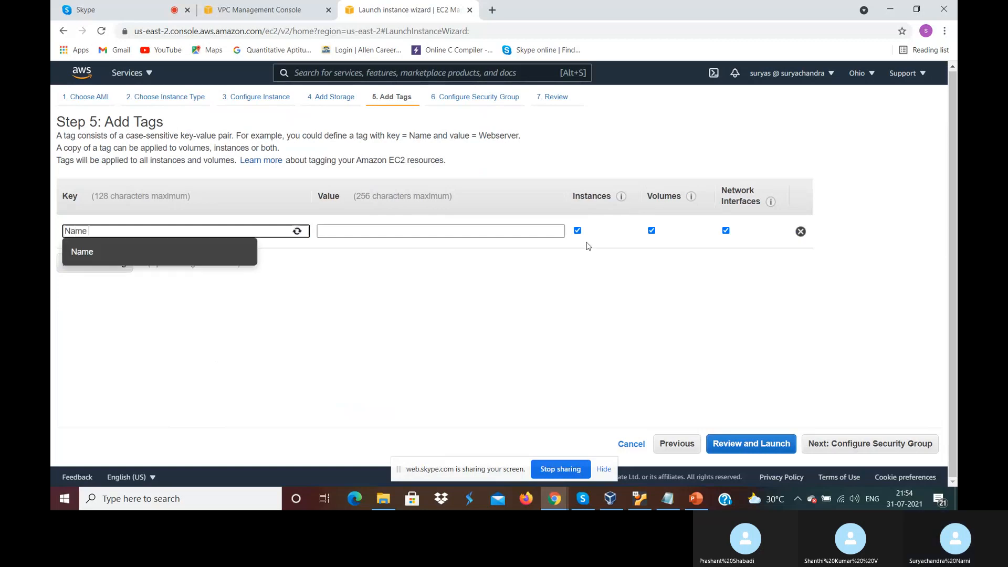
{"action": "key", "text": "Escape"}
{"action": "key", "text": "Tab"}
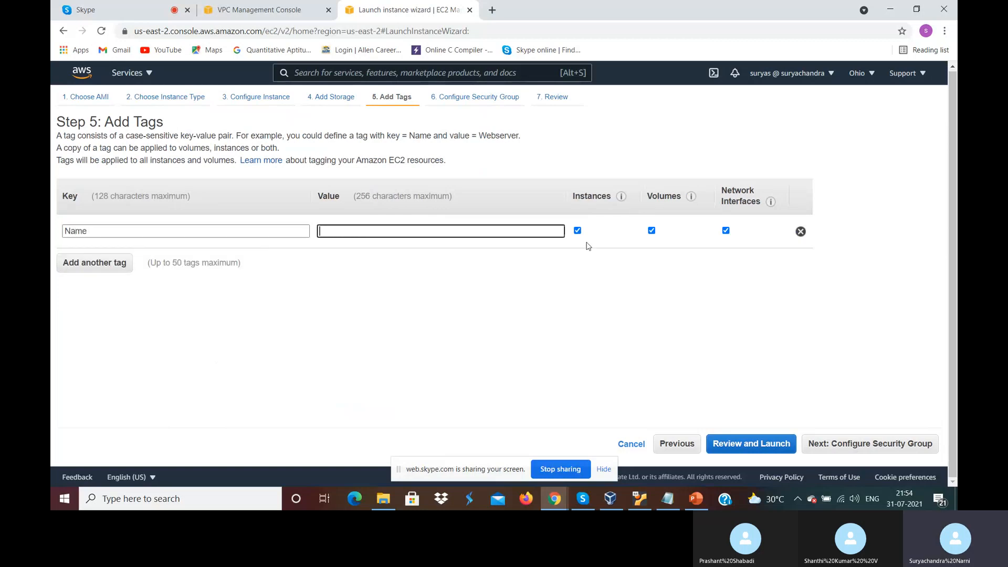
{"action": "type", "text": "NAT "}
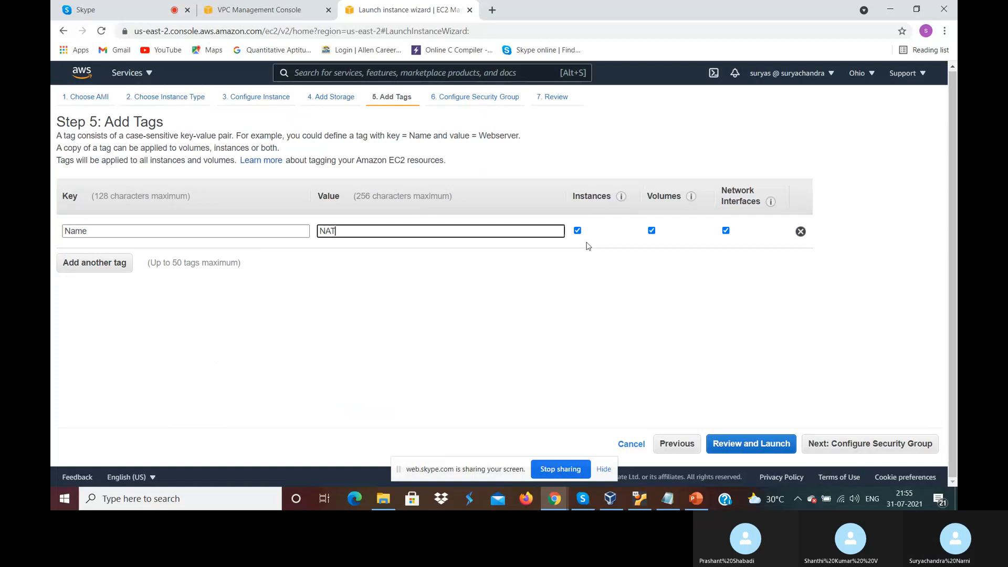
{"action": "type", "text": "Instance"}
{"action": "left_click", "coordinate": [866, 445]}
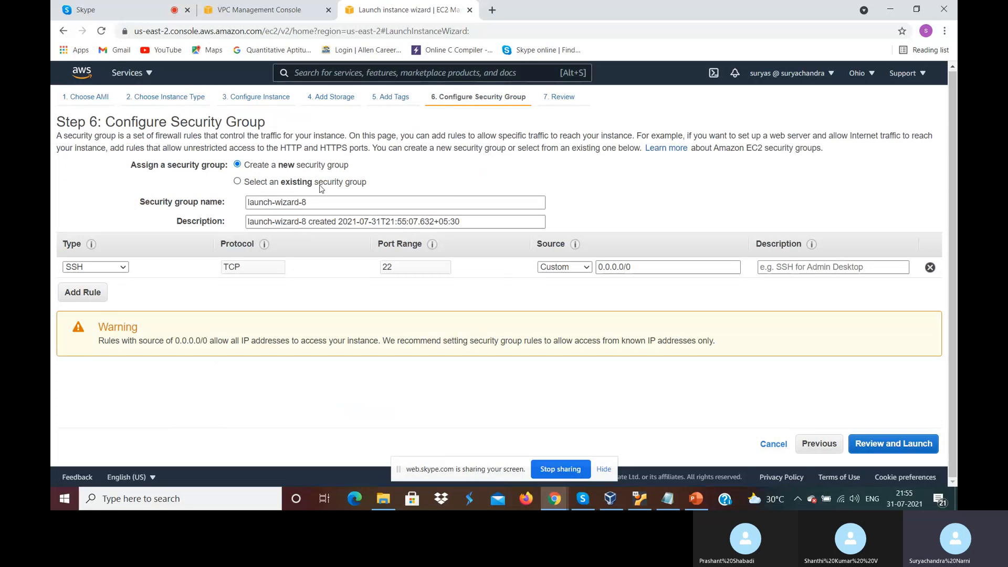
Attach the existing SG-NAT security group and look over the launch review page
{"action": "left_click", "coordinate": [236, 181]}
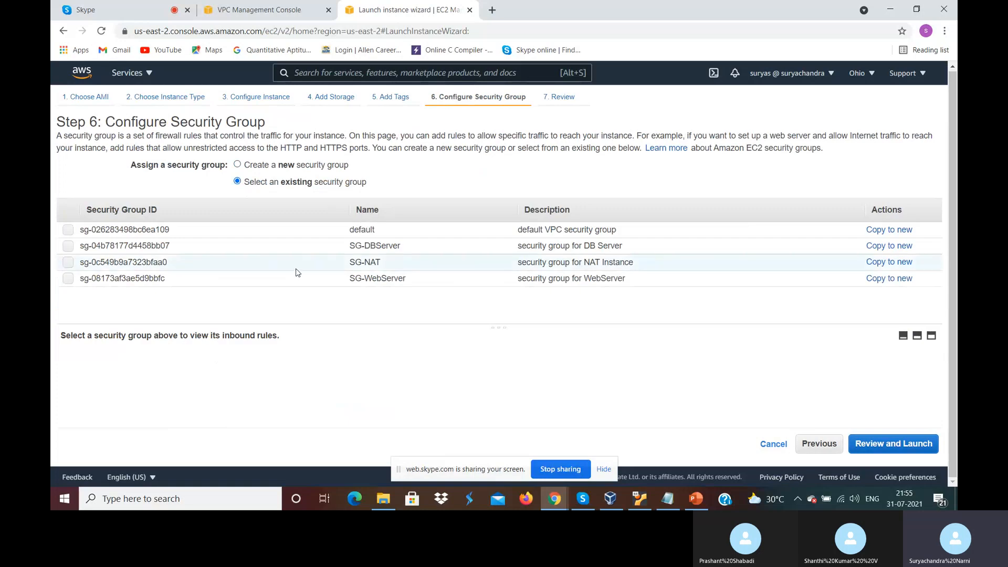
{"action": "left_click", "coordinate": [68, 262]}
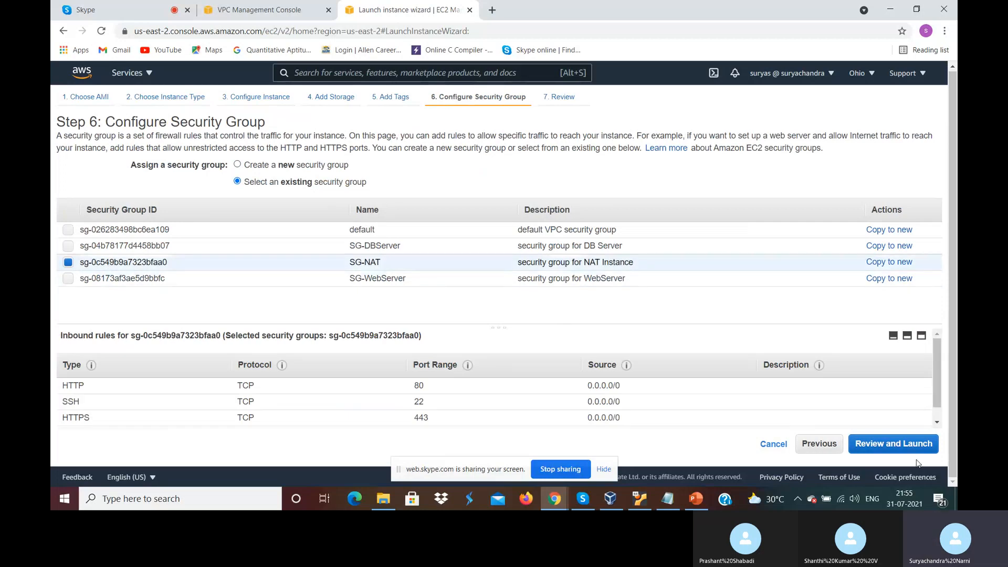
{"action": "left_click", "coordinate": [917, 444]}
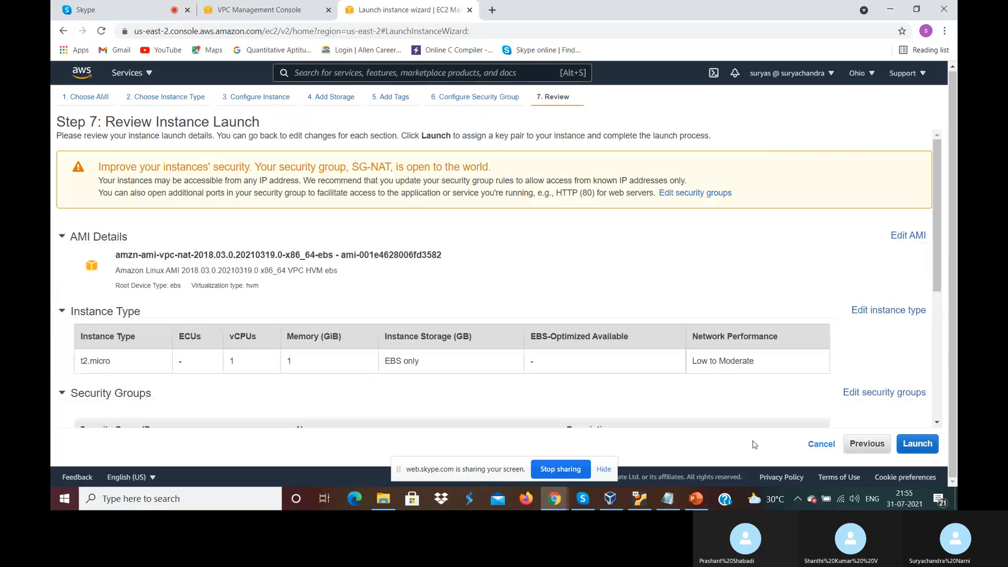
{"action": "scroll", "coordinate": [552, 414], "scroll_direction": "down", "scroll_amount": 2}
{"action": "scroll", "coordinate": [552, 414], "scroll_direction": "down", "scroll_amount": 3}
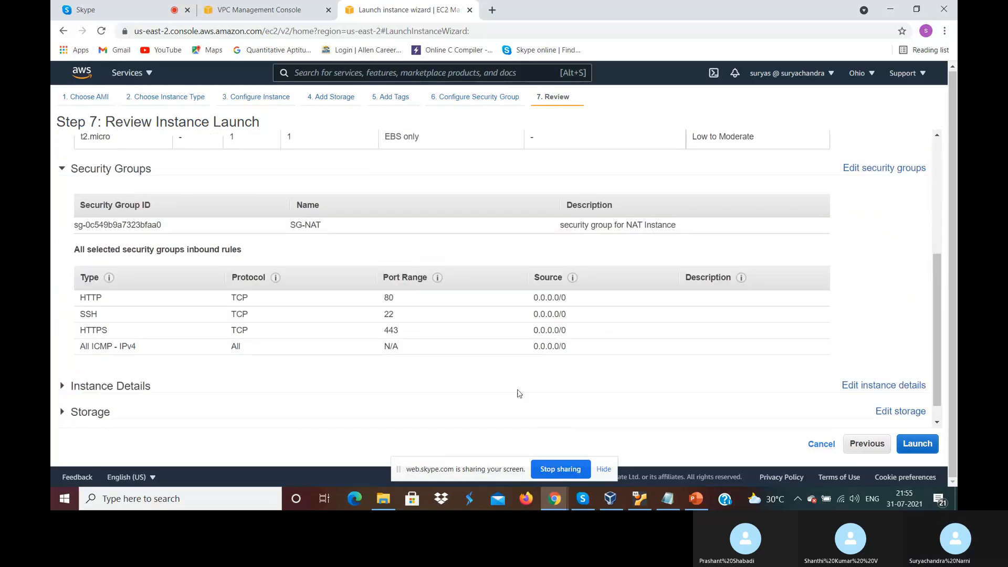
{"action": "scroll", "coordinate": [519, 393], "scroll_direction": "down", "scroll_amount": 1}
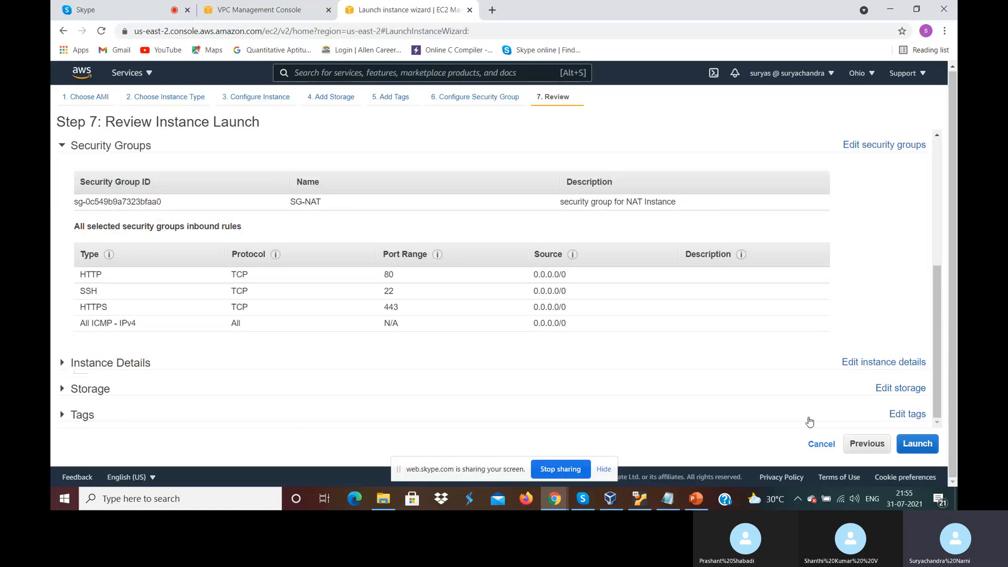
{"action": "scroll", "coordinate": [354, 288], "scroll_direction": "up", "scroll_amount": 5}
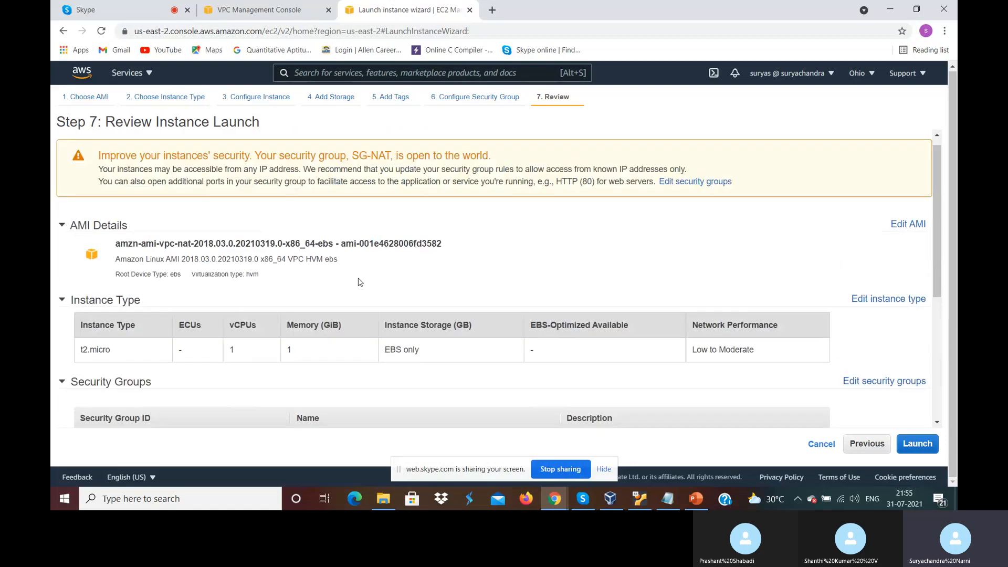
{"action": "scroll", "coordinate": [570, 342], "scroll_direction": "down", "scroll_amount": 5}
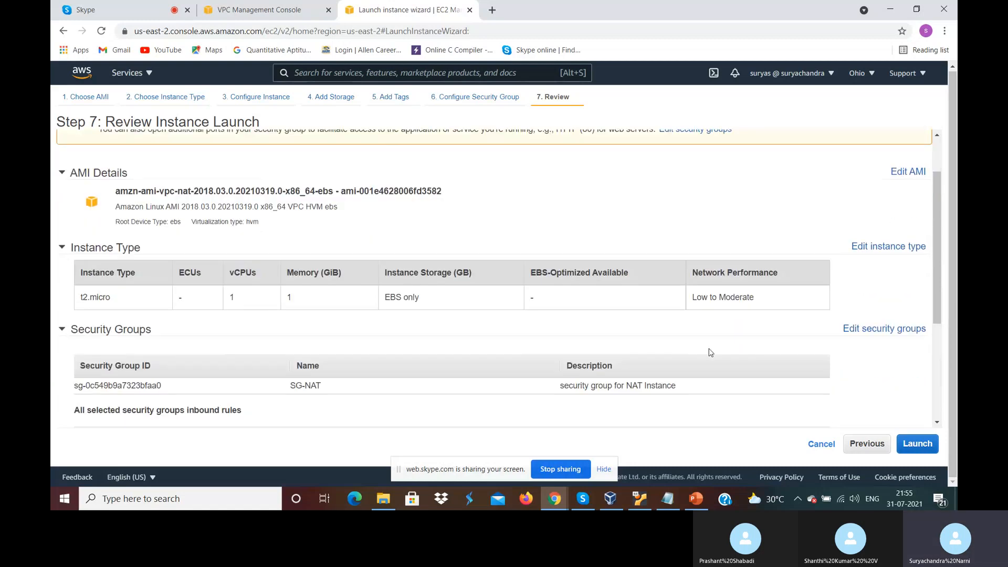
Launch the NAT Instance with key pair mykeypair and view it in the Instances list
{"action": "left_click", "coordinate": [918, 449]}
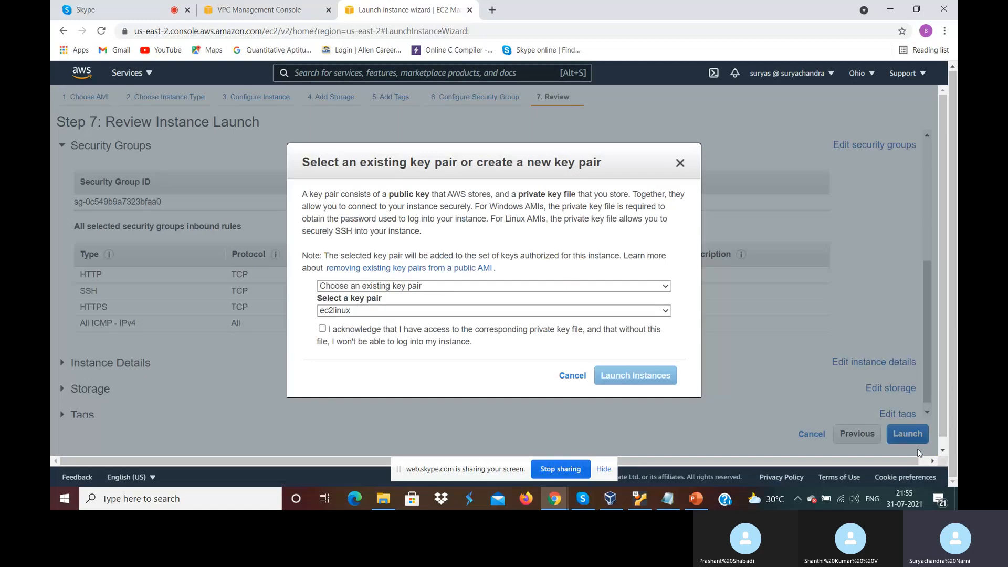
{"action": "left_click", "coordinate": [397, 313]}
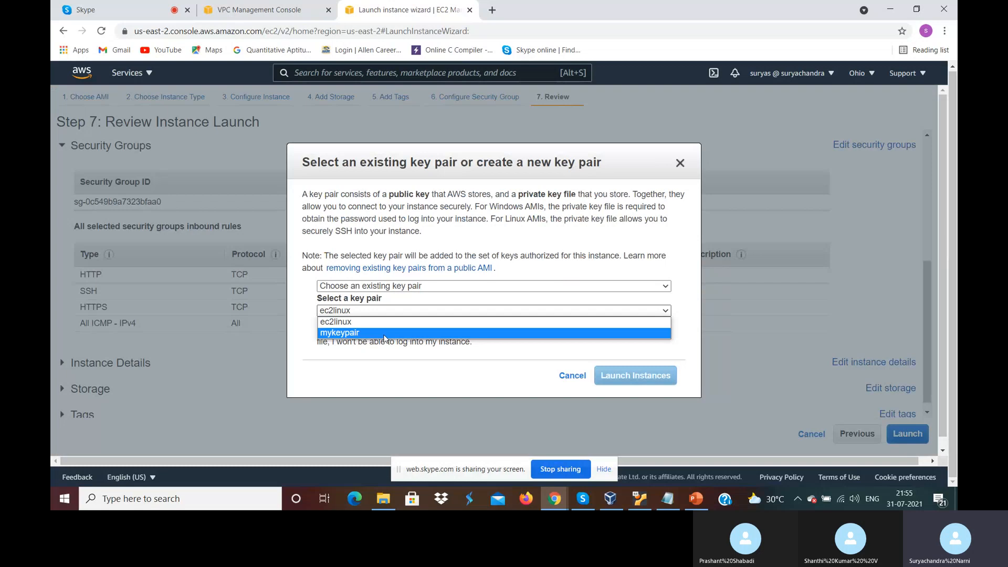
{"action": "left_click", "coordinate": [384, 333]}
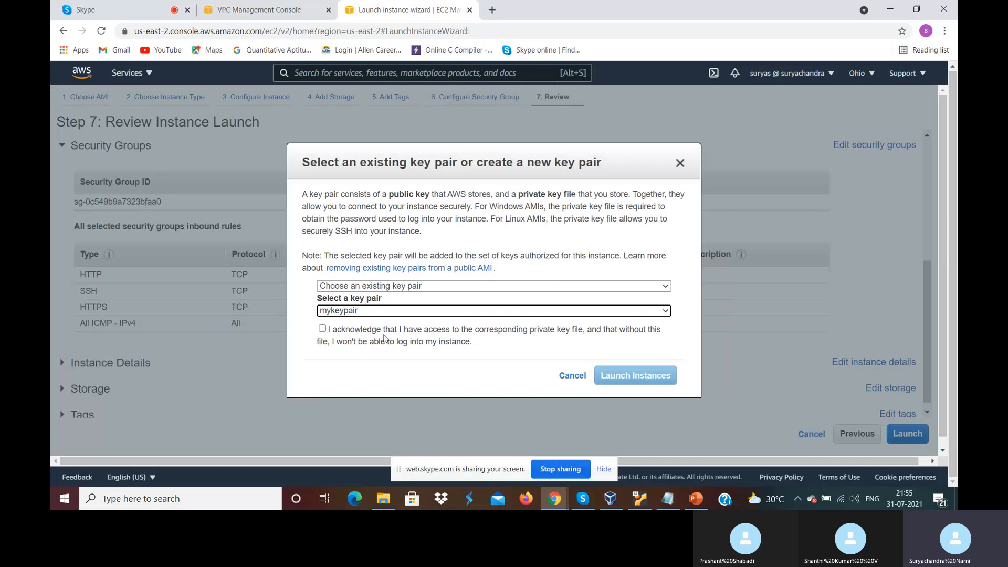
{"action": "left_click", "coordinate": [322, 328]}
{"action": "left_click", "coordinate": [639, 376]}
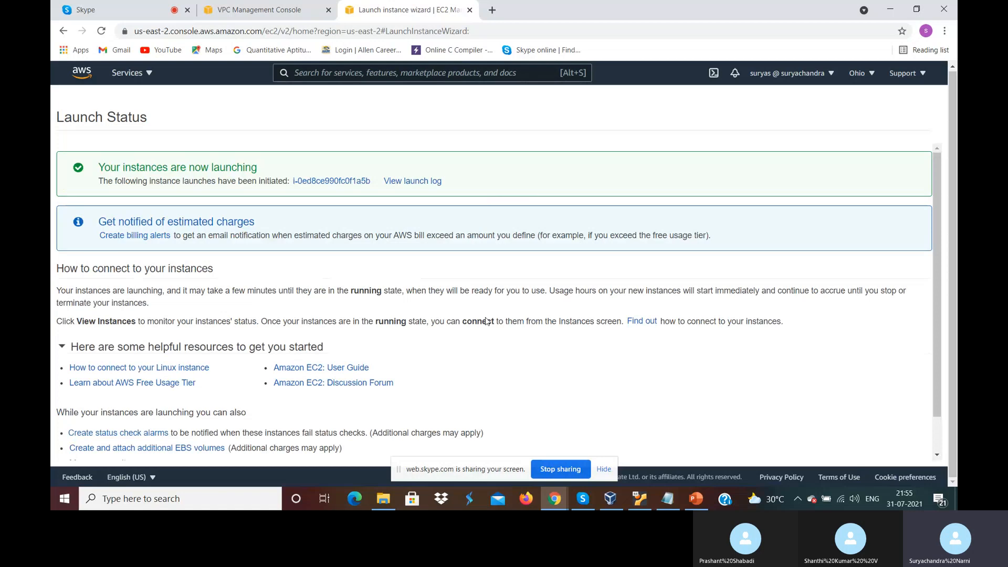
{"action": "left_click", "coordinate": [336, 181]}
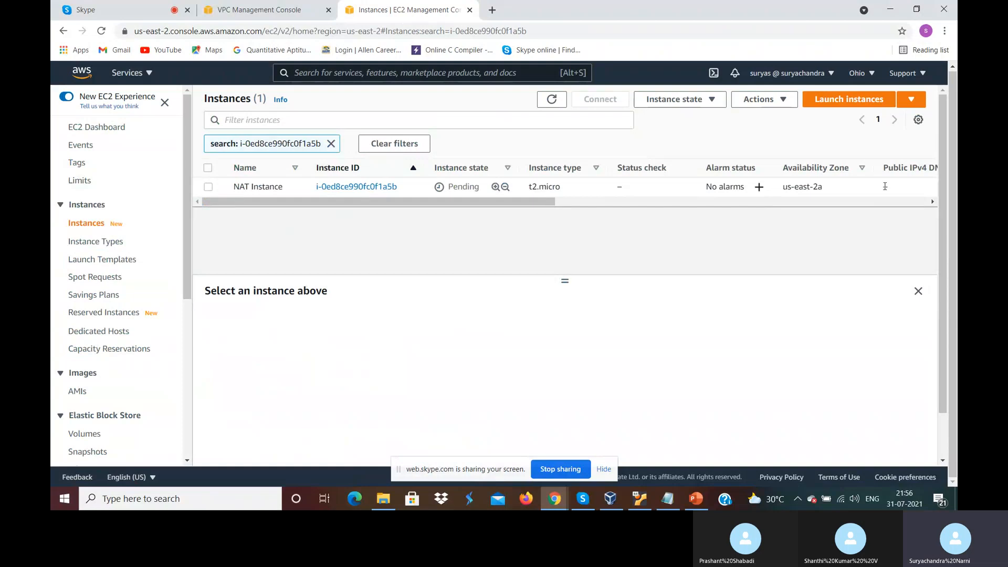
Start a new launch using the Amazon Linux 2 image on t2.micro
{"action": "left_click", "coordinate": [848, 105]}
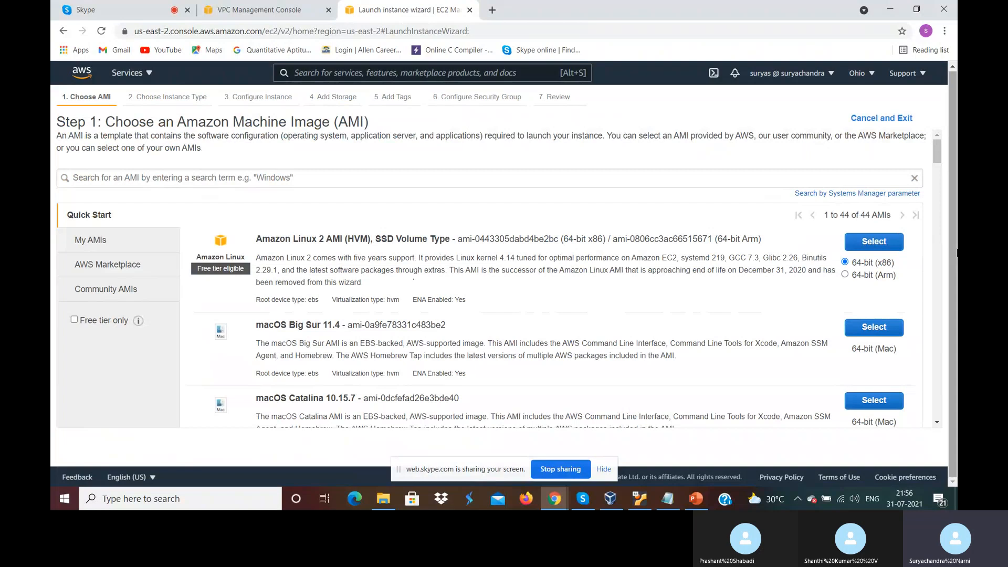
{"action": "left_click", "coordinate": [892, 242]}
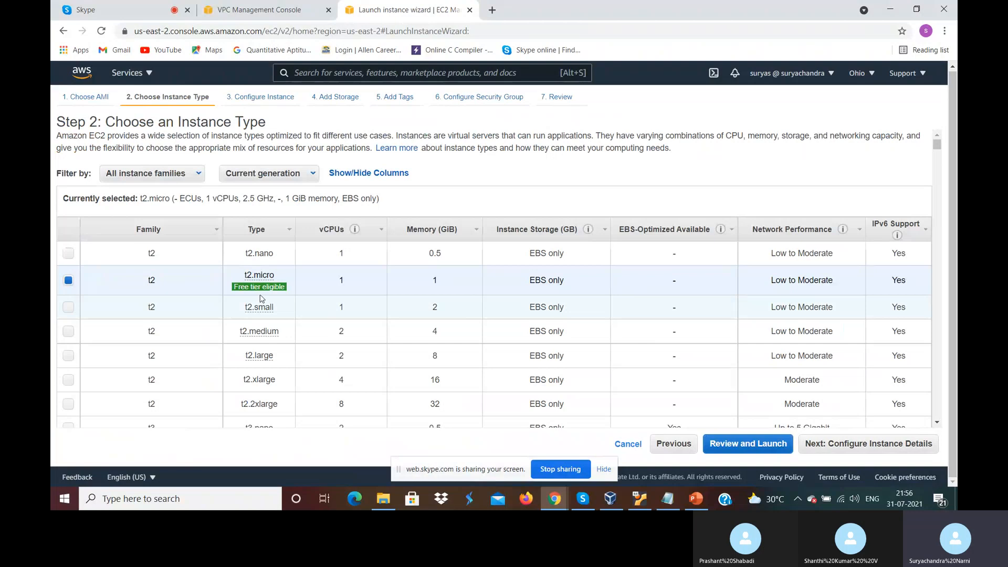
{"action": "left_click", "coordinate": [872, 450]}
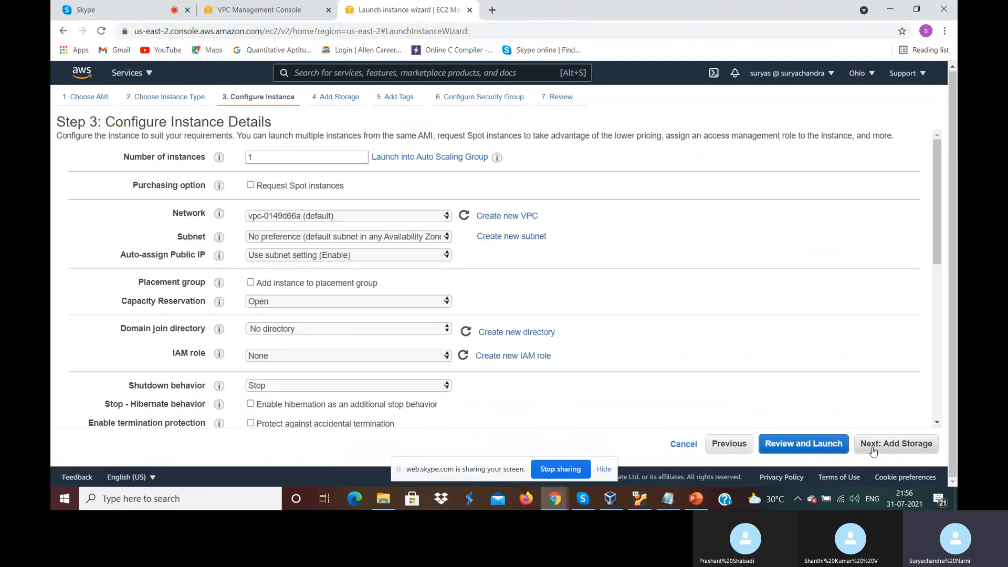
Place it in suryavpc's suryavpc-pub subnet with Auto-assign Public IP enabled
{"action": "left_click", "coordinate": [379, 216]}
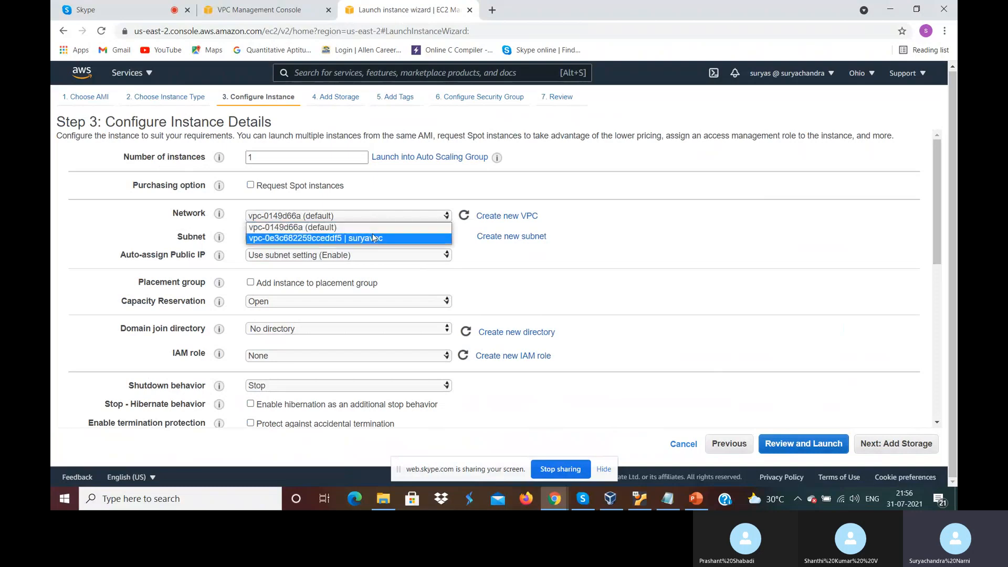
{"action": "left_click", "coordinate": [371, 240]}
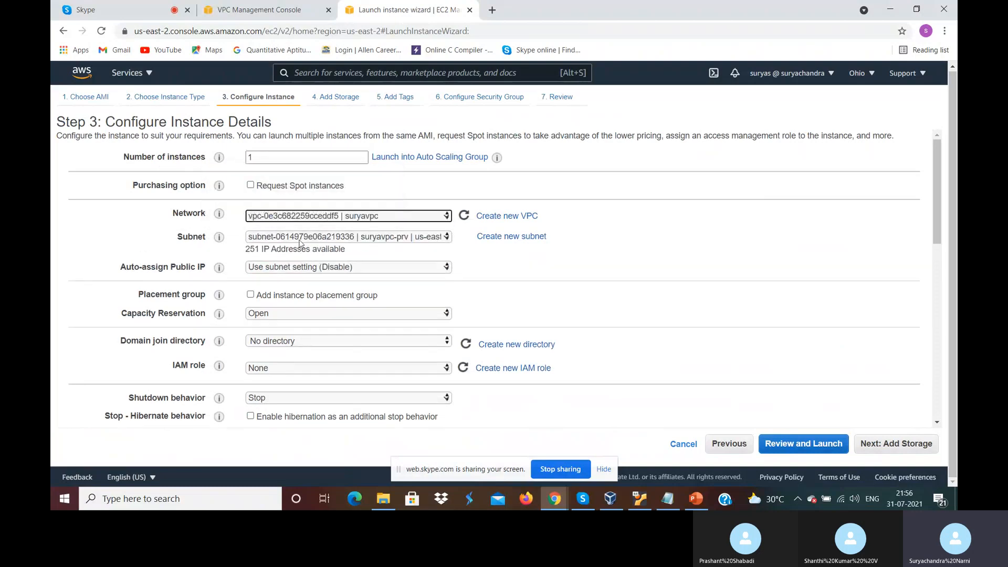
{"action": "left_click", "coordinate": [315, 237]}
{"action": "left_click", "coordinate": [334, 261]}
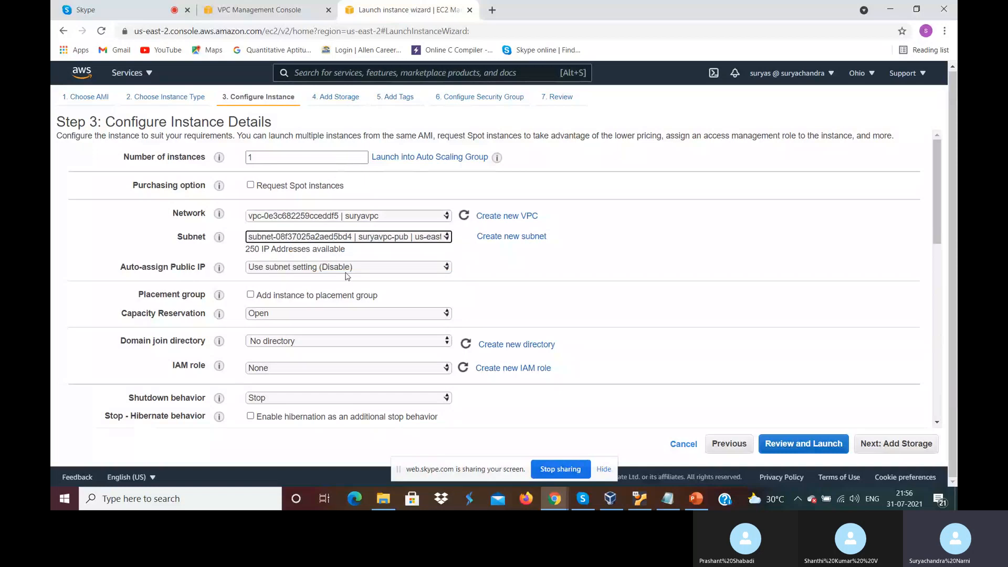
{"action": "left_click", "coordinate": [304, 268]}
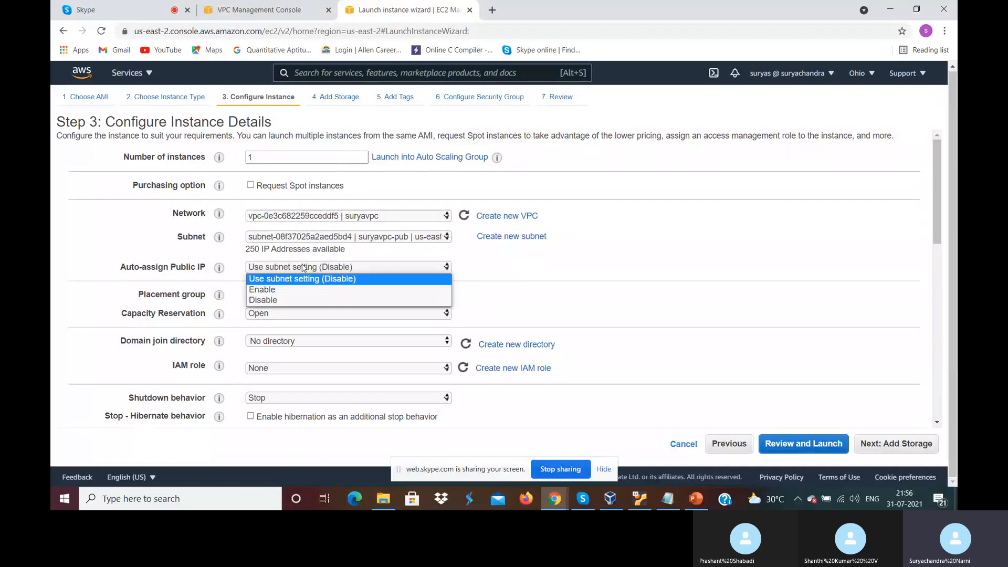
{"action": "left_click", "coordinate": [323, 290]}
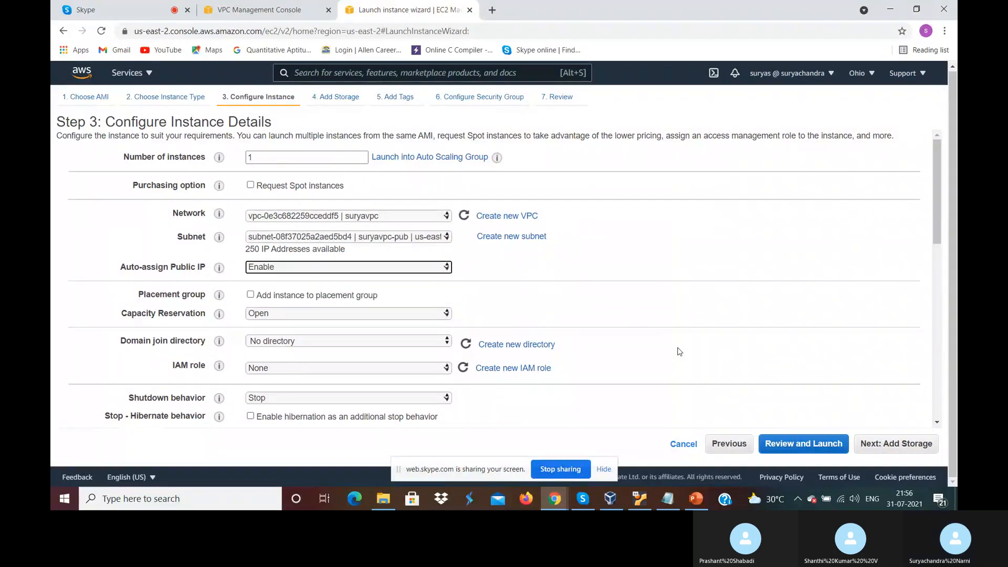
{"action": "scroll", "coordinate": [677, 349], "scroll_direction": "down", "scroll_amount": 2}
{"action": "scroll", "coordinate": [512, 360], "scroll_direction": "down", "scroll_amount": 9}
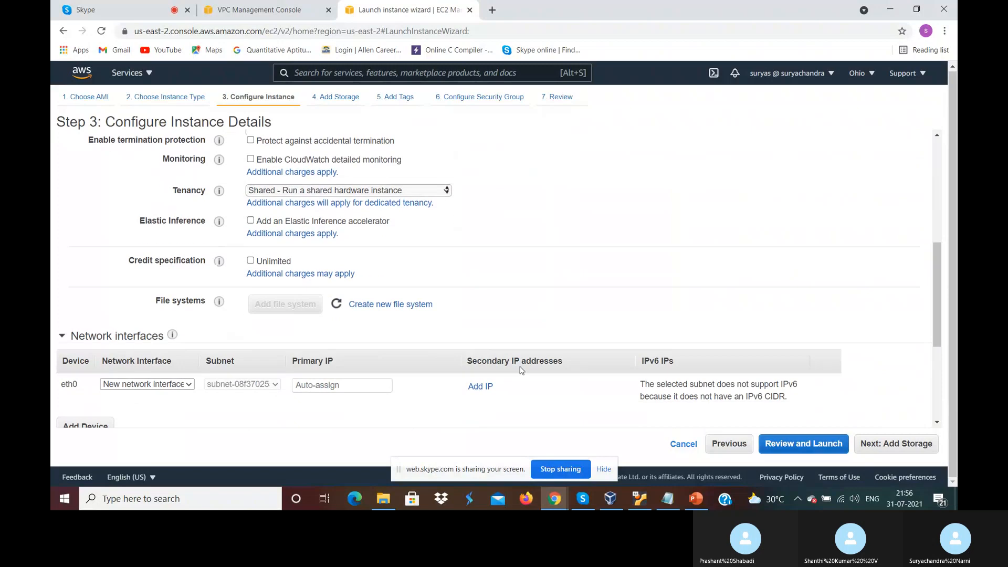
{"action": "left_click", "coordinate": [897, 445]}
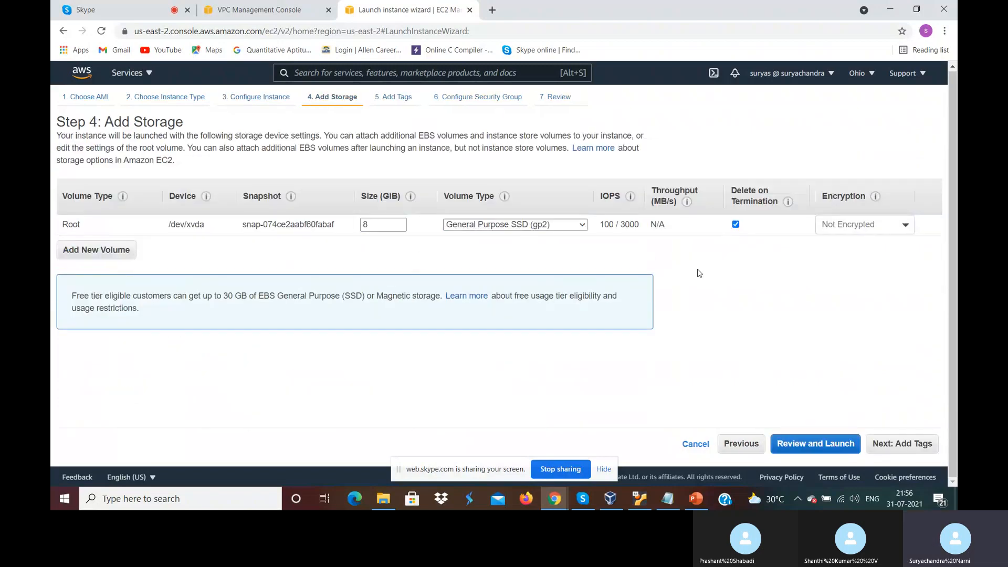
Keep default storage and tag the instance Name = WebServer
{"action": "left_click", "coordinate": [892, 445]}
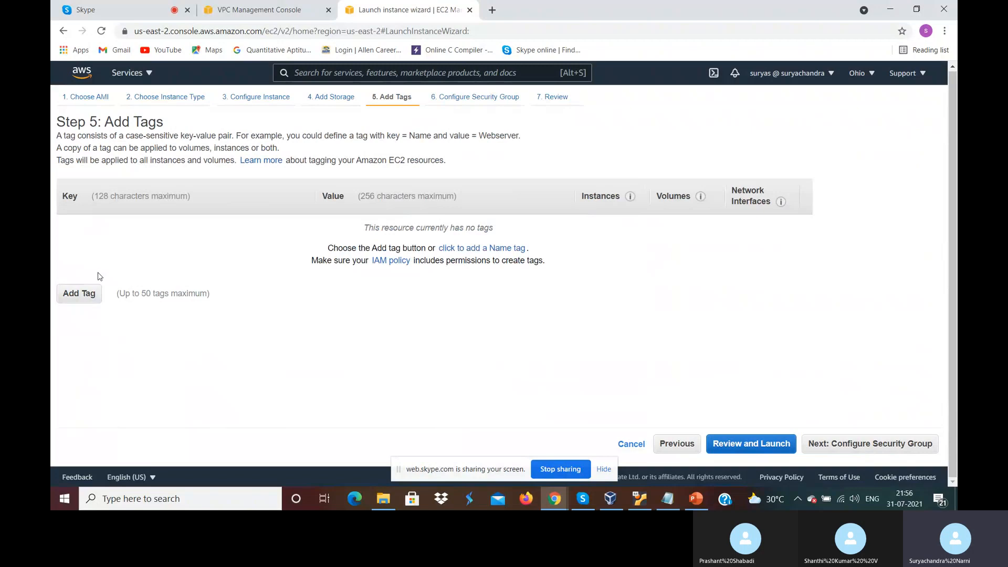
{"action": "left_click", "coordinate": [83, 295]}
{"action": "type", "text": "N"}
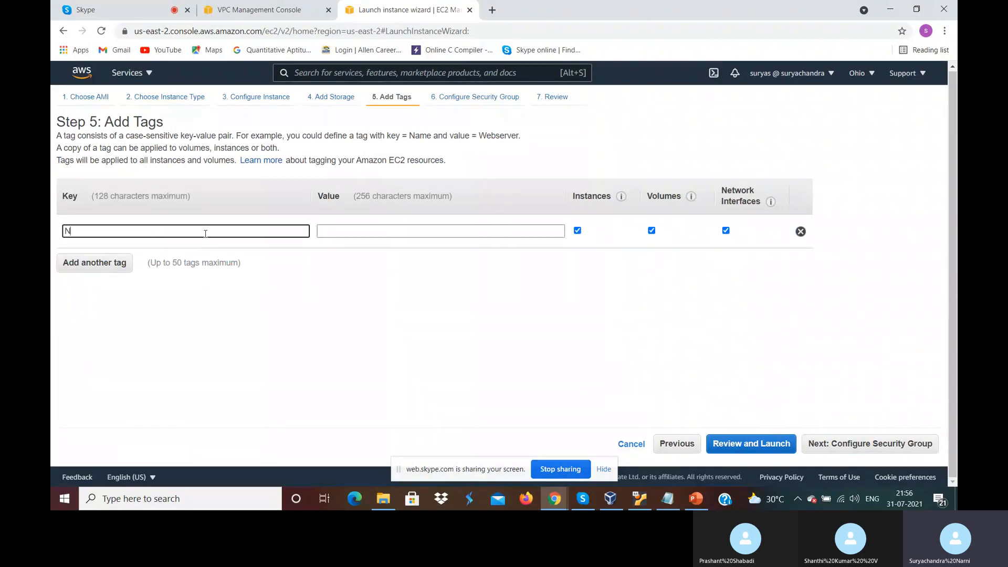
{"action": "type", "text": "ame"}
{"action": "left_click", "coordinate": [395, 225]}
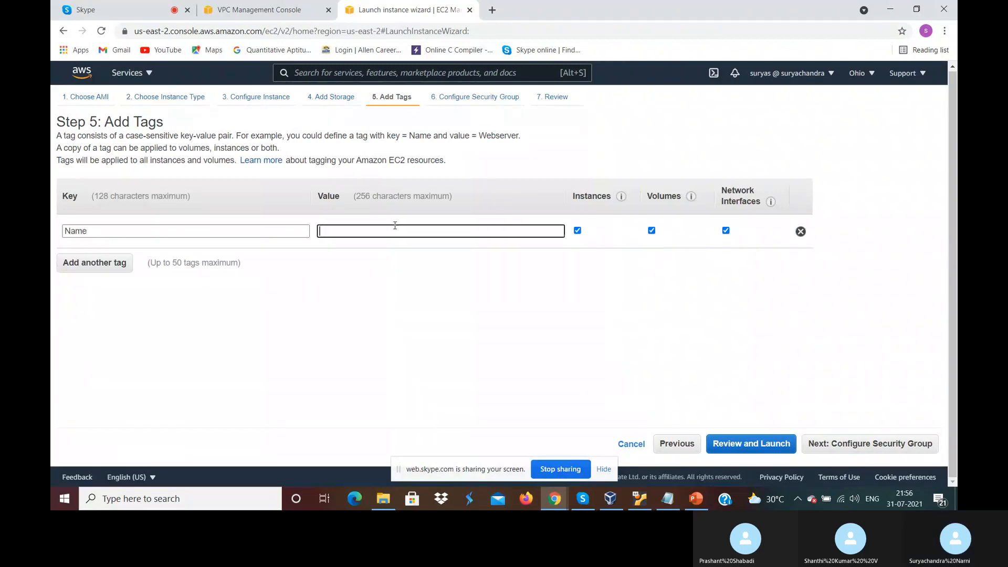
{"action": "type", "text": "WEe"}
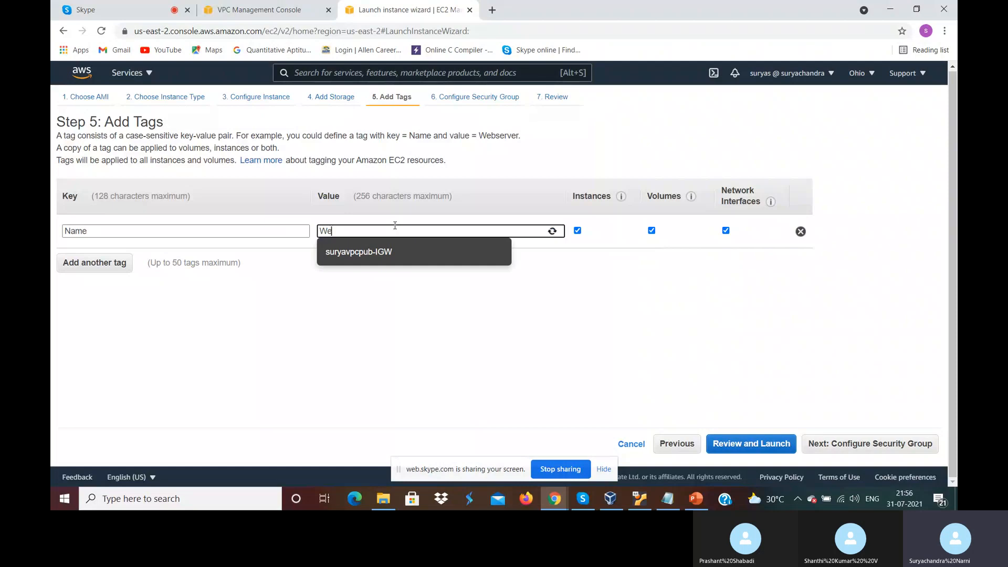
{"action": "type", "text": "bServer"}
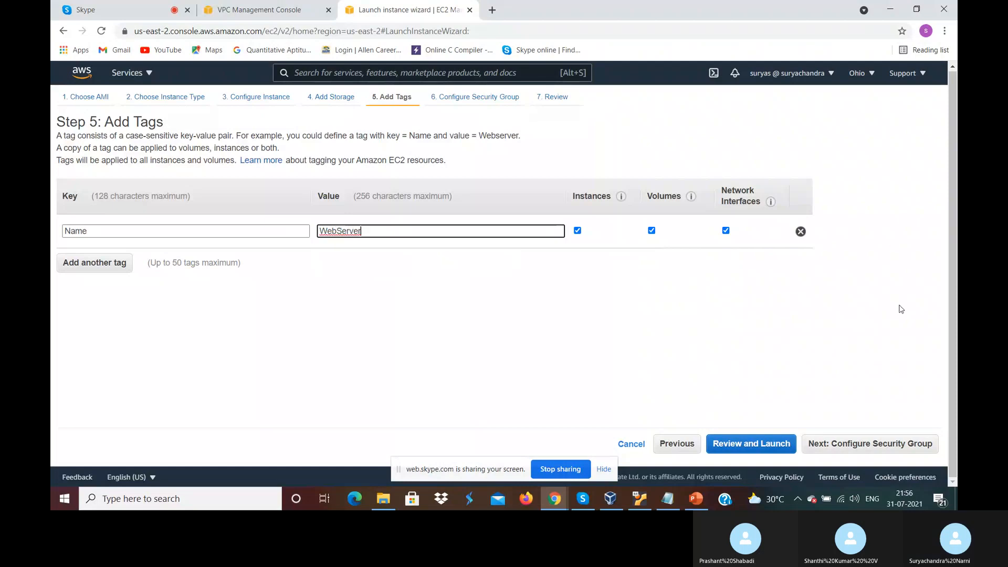
{"action": "left_click", "coordinate": [873, 444]}
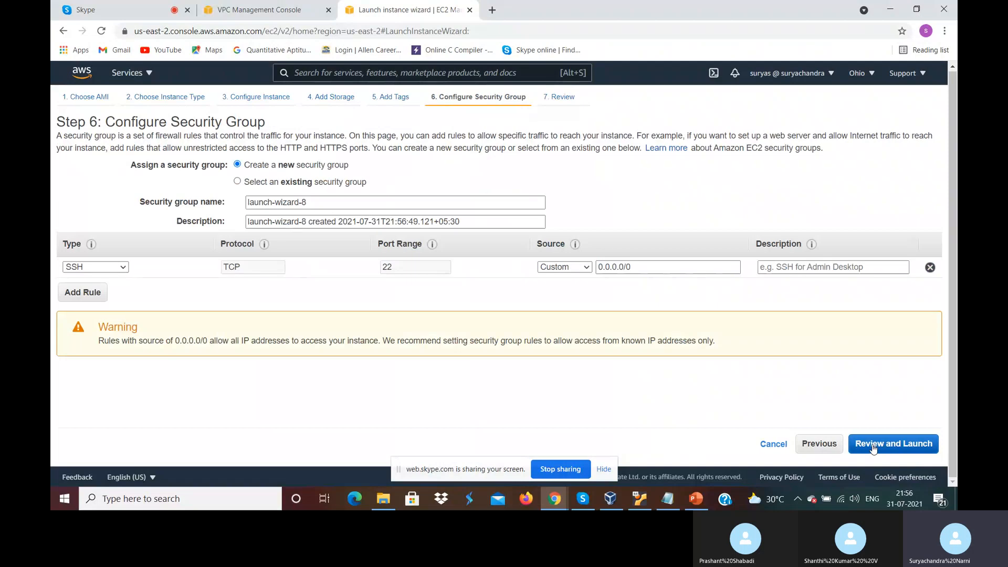
Attach the existing SG-WebServer security group and review the launch
{"action": "left_click", "coordinate": [257, 183]}
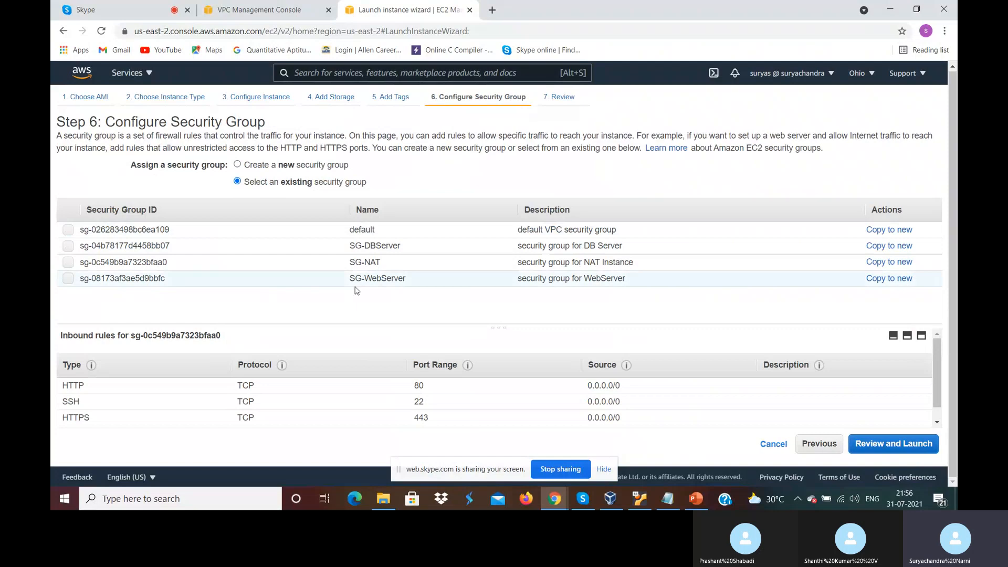
{"action": "left_click", "coordinate": [68, 279]}
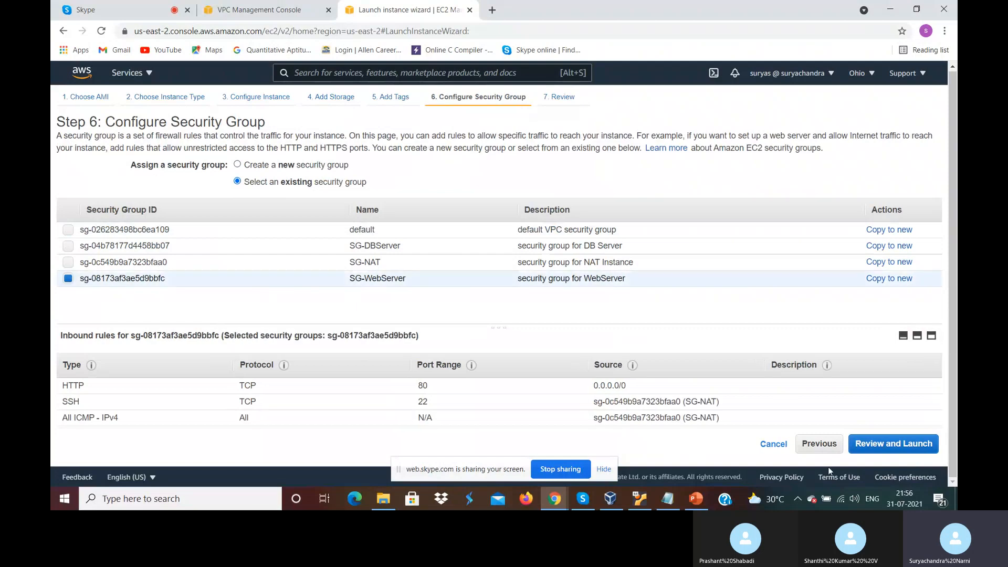
{"action": "left_click", "coordinate": [918, 449]}
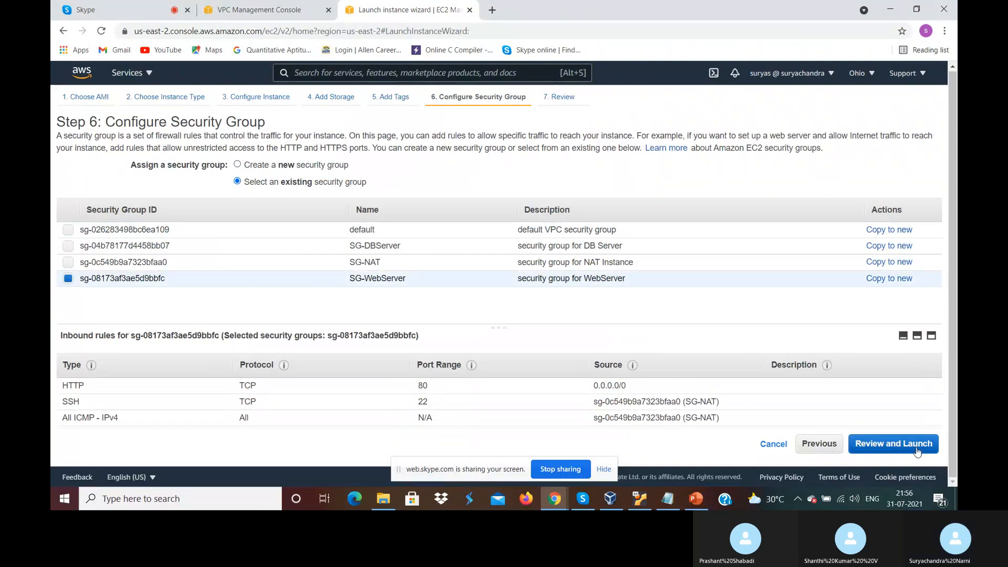
{"action": "scroll", "coordinate": [861, 411], "scroll_direction": "down", "scroll_amount": 5}
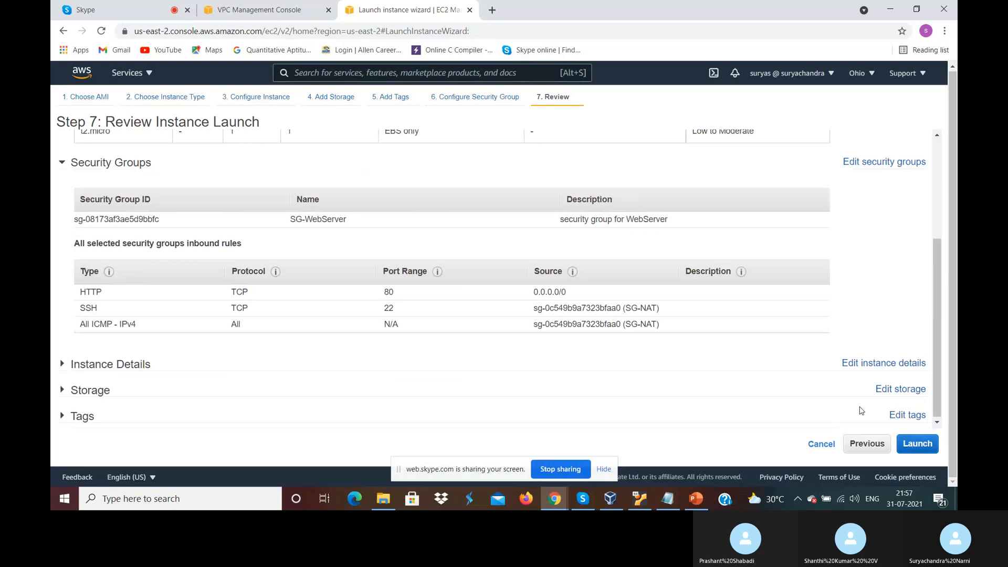
Launch the WebServer with key pair mykeypair and view it in the Instances list
{"action": "left_click", "coordinate": [918, 443]}
{"action": "left_click", "coordinate": [377, 313]}
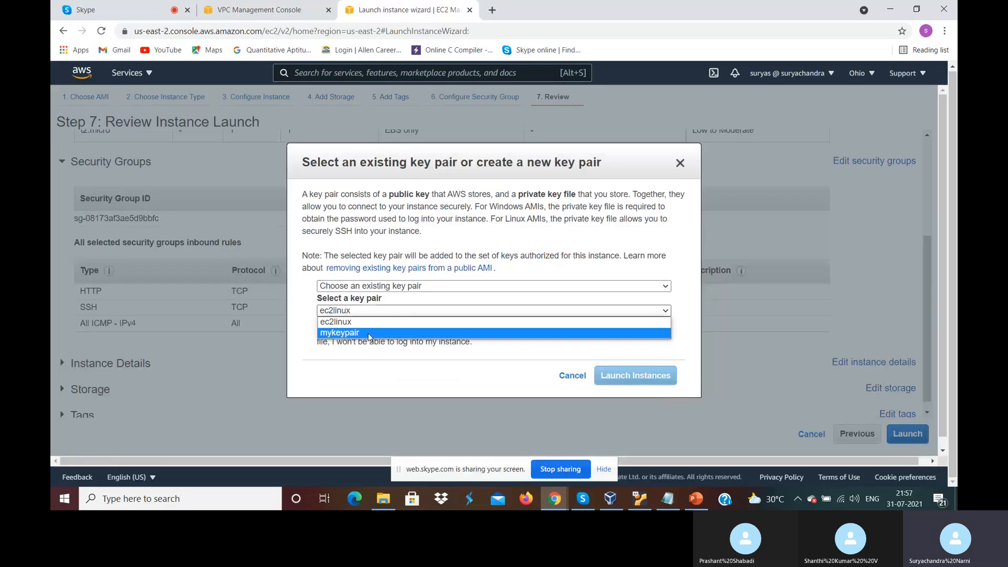
{"action": "left_click", "coordinate": [341, 331]}
{"action": "left_click", "coordinate": [321, 329]}
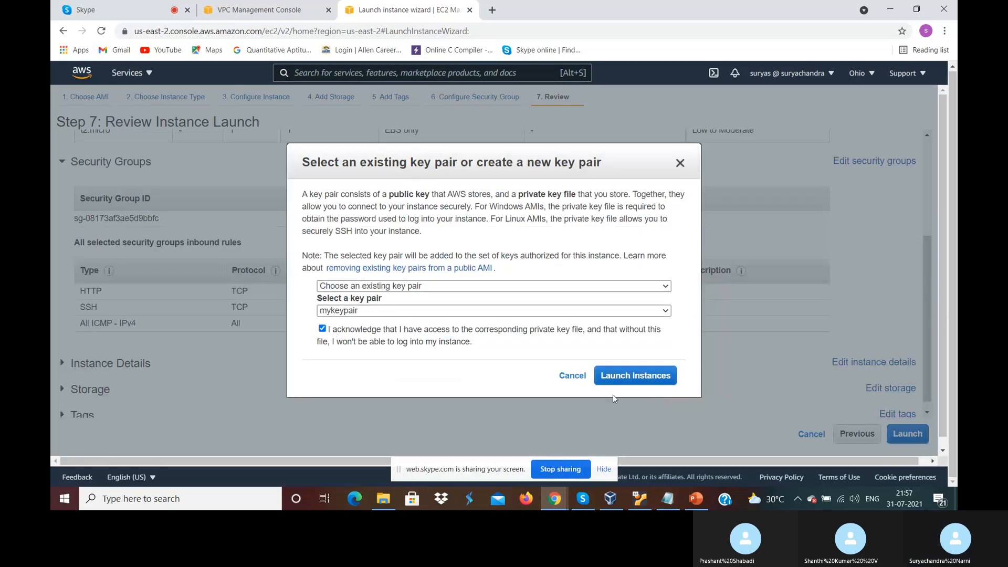
{"action": "left_click", "coordinate": [637, 375]}
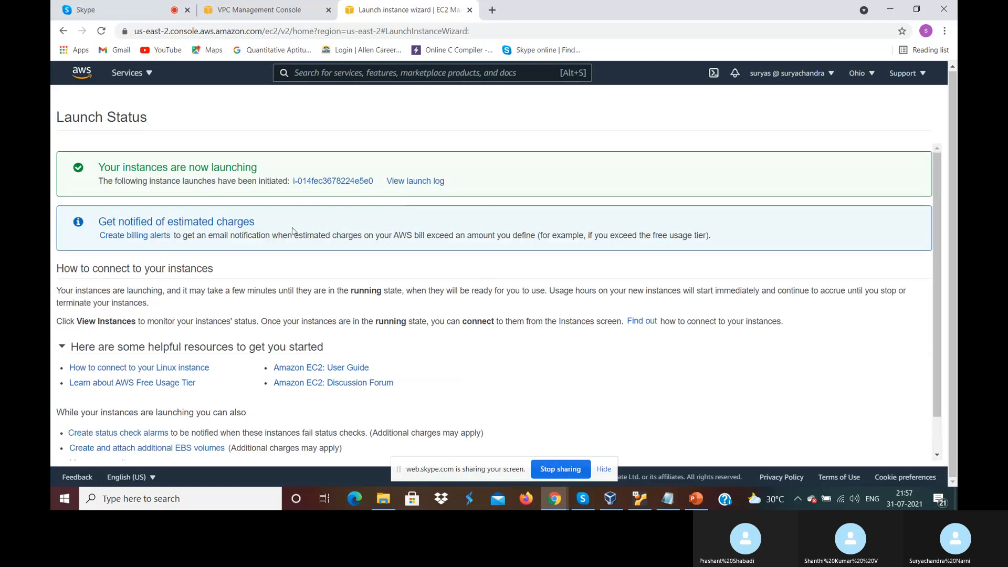
{"action": "left_click", "coordinate": [357, 180]}
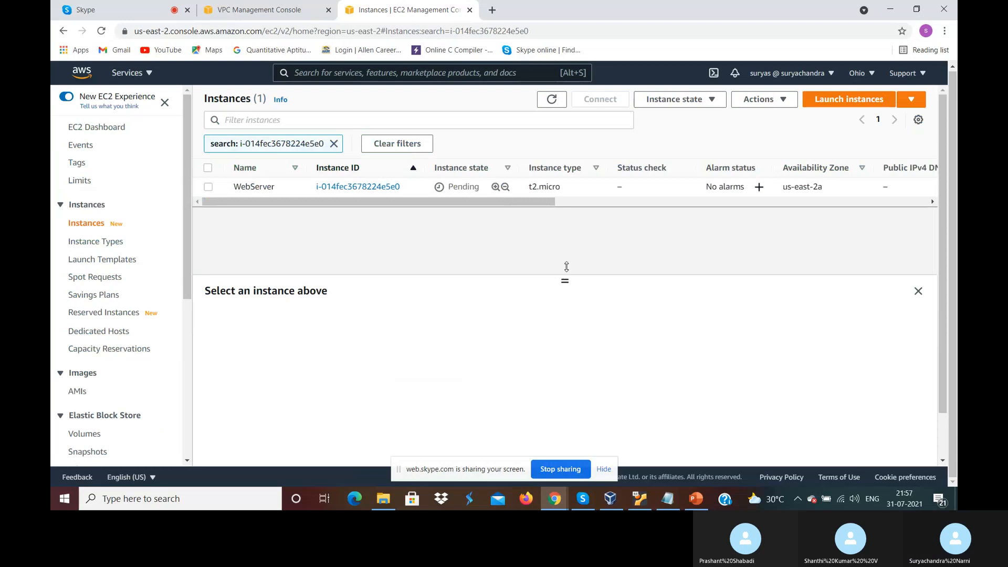
{"action": "left_click_drag", "start_coordinate": [566, 267], "coordinate": [566, 253]}
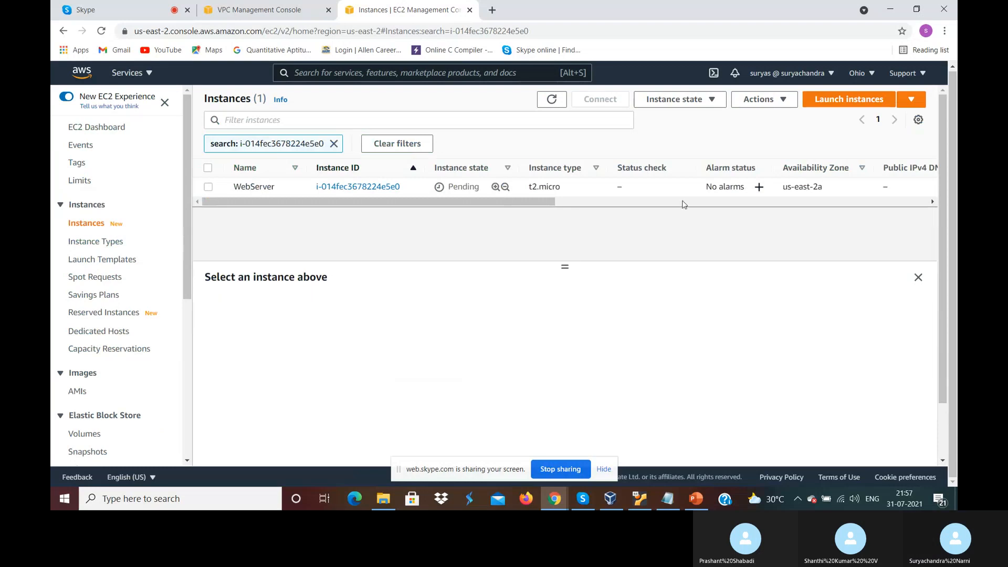
Start a third launch using the Amazon Linux 2 image
{"action": "left_click", "coordinate": [872, 102]}
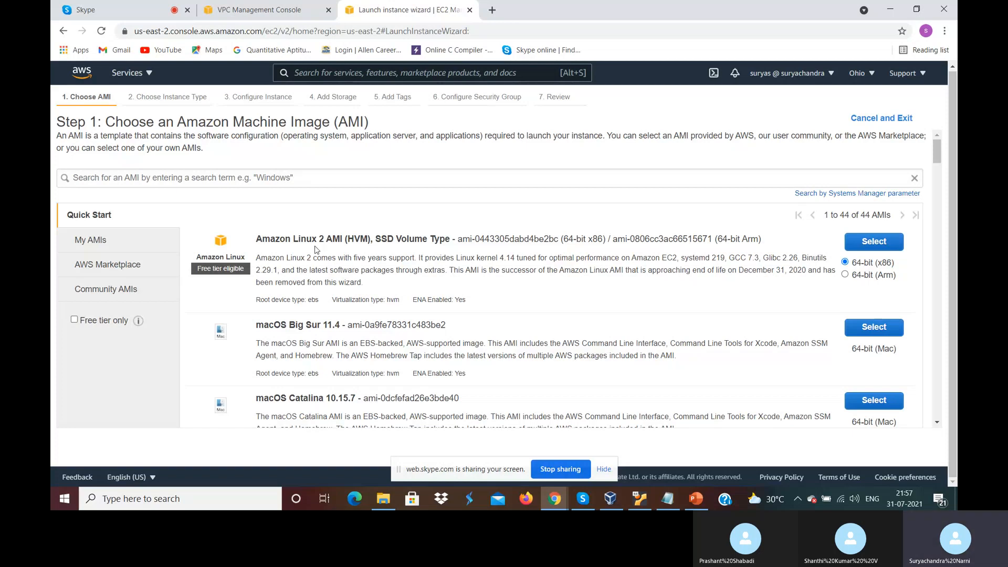
{"action": "left_click", "coordinate": [874, 243]}
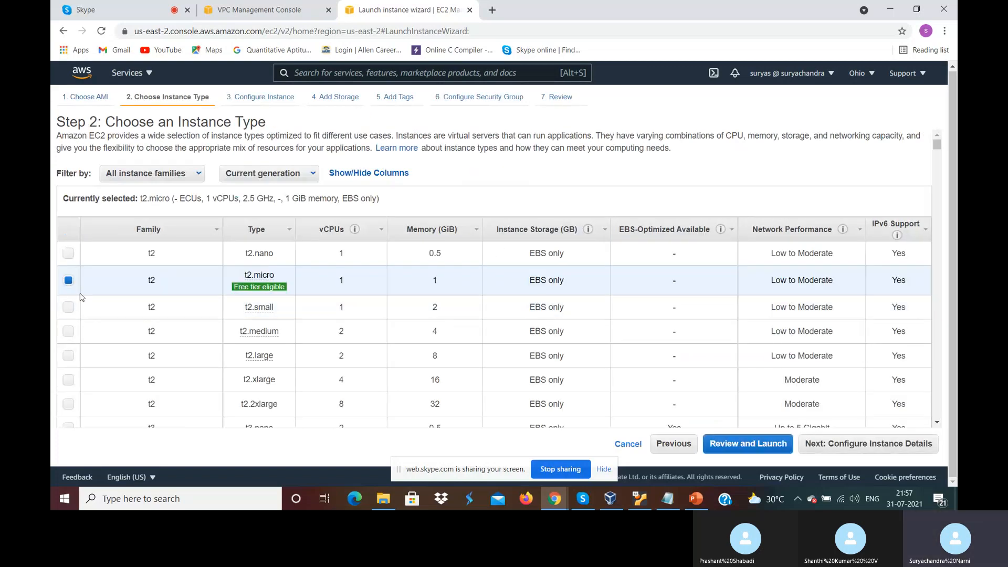
{"action": "left_click", "coordinate": [894, 445]}
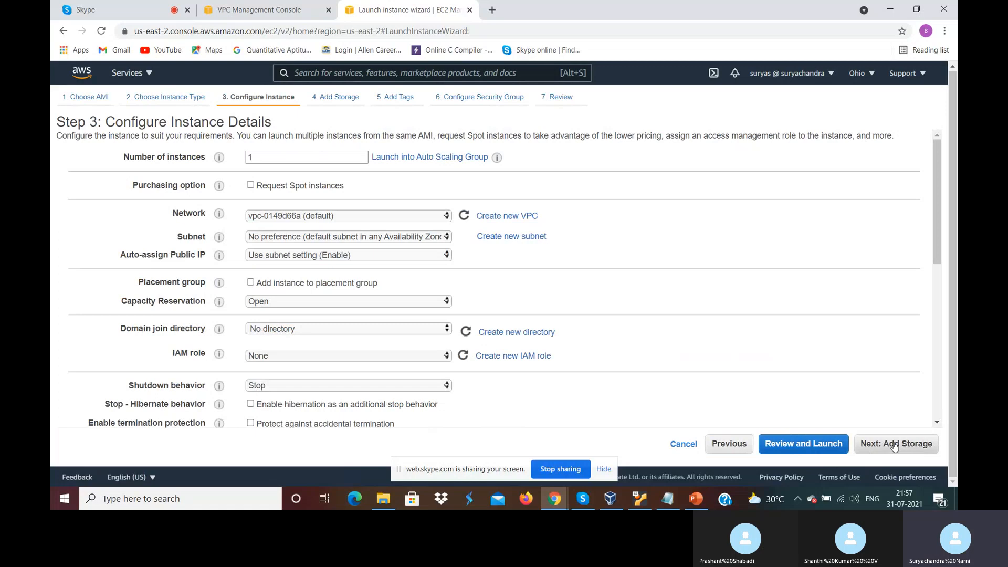
Use network suryavpc, subnet suryavpc-prv, public IP disabled, and default storage
{"action": "left_click", "coordinate": [307, 217]}
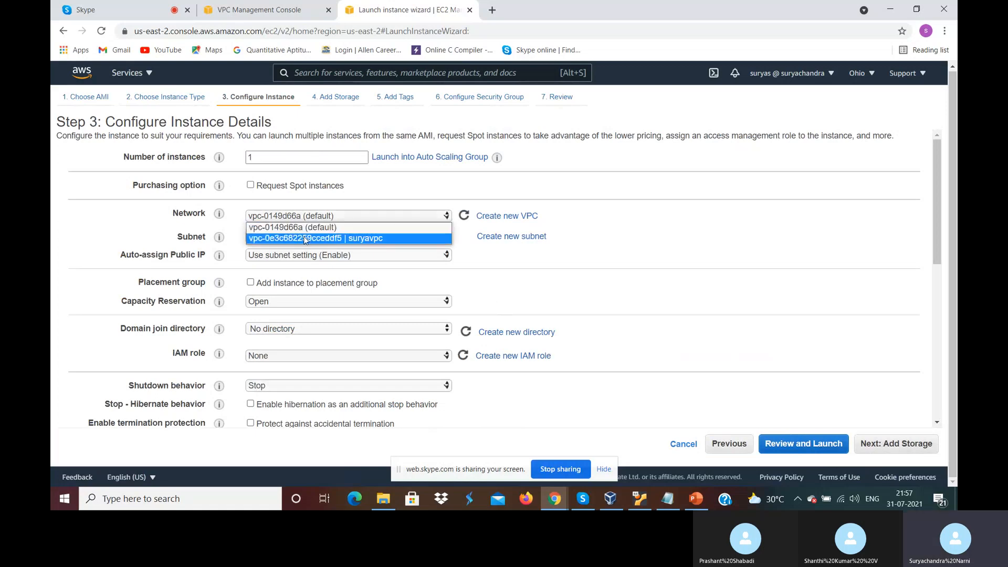
{"action": "left_click", "coordinate": [306, 239]}
{"action": "left_click", "coordinate": [401, 241]}
{"action": "left_click", "coordinate": [402, 250]}
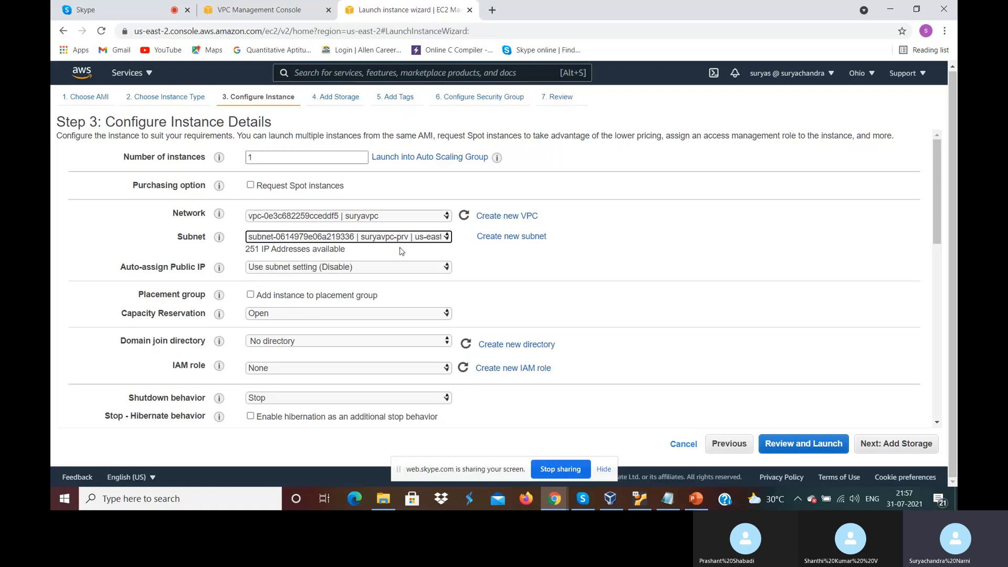
{"action": "left_click", "coordinate": [361, 270]}
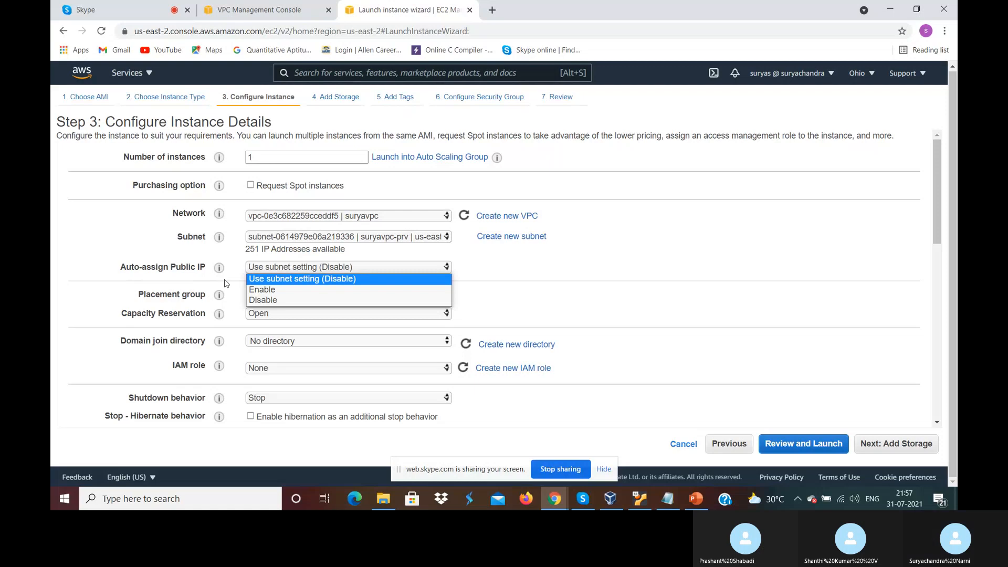
{"action": "left_click", "coordinate": [292, 301]}
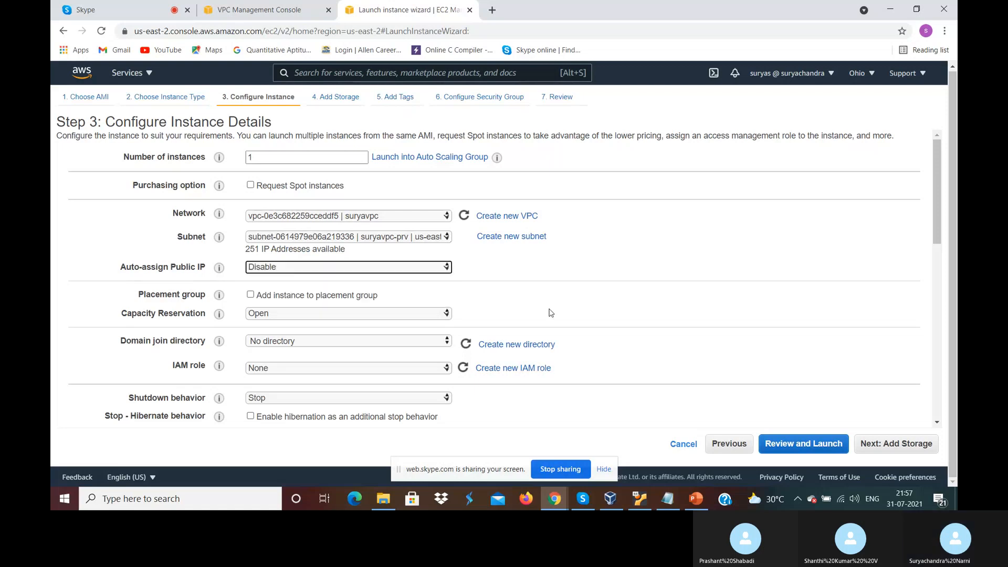
{"action": "scroll", "coordinate": [605, 300], "scroll_direction": "down", "scroll_amount": 5}
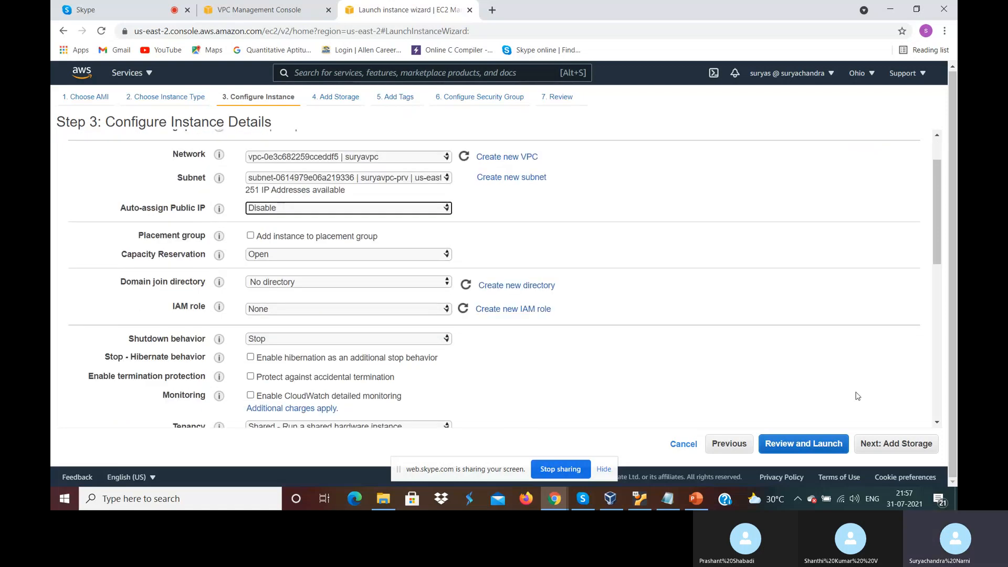
{"action": "left_click", "coordinate": [915, 447]}
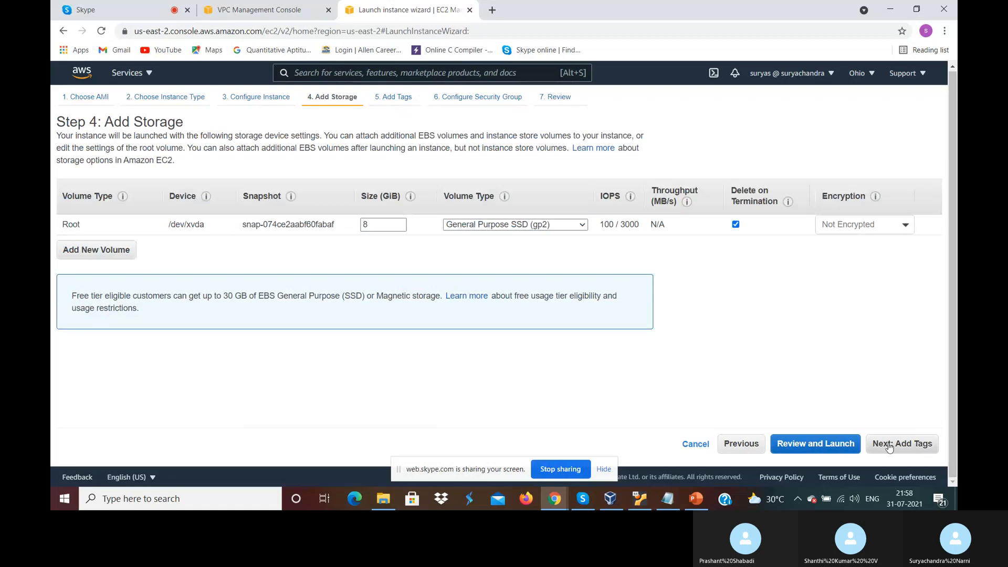
{"action": "left_click", "coordinate": [915, 446]}
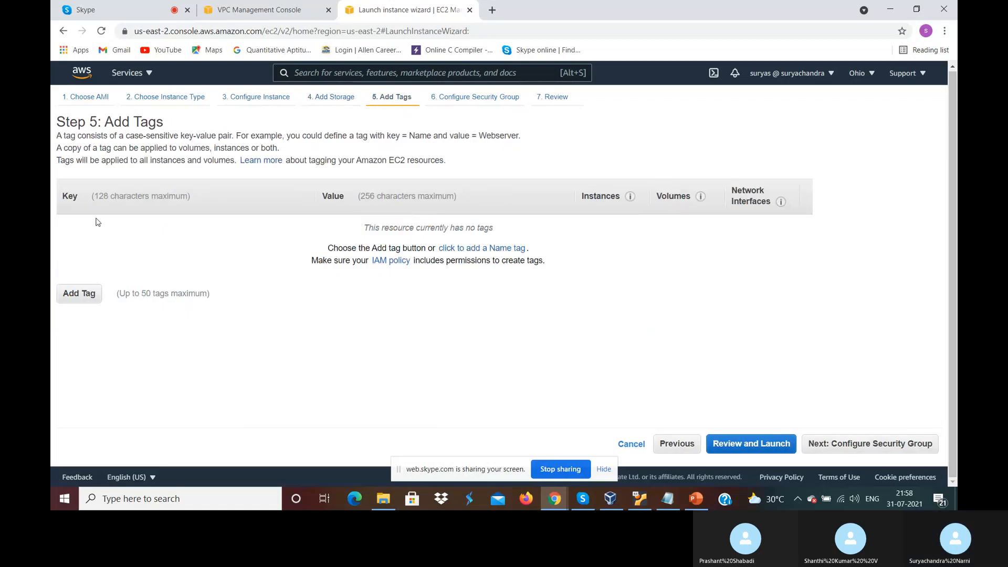
Add a tag with key Name and value 'DBServer' to the instance
{"action": "left_click", "coordinate": [74, 292]}
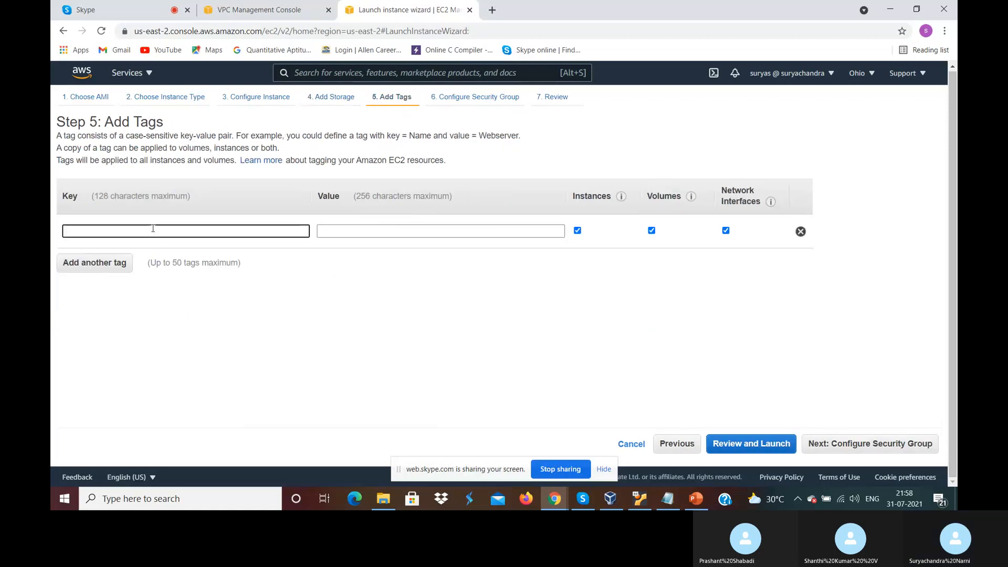
{"action": "type", "text": "Name"}
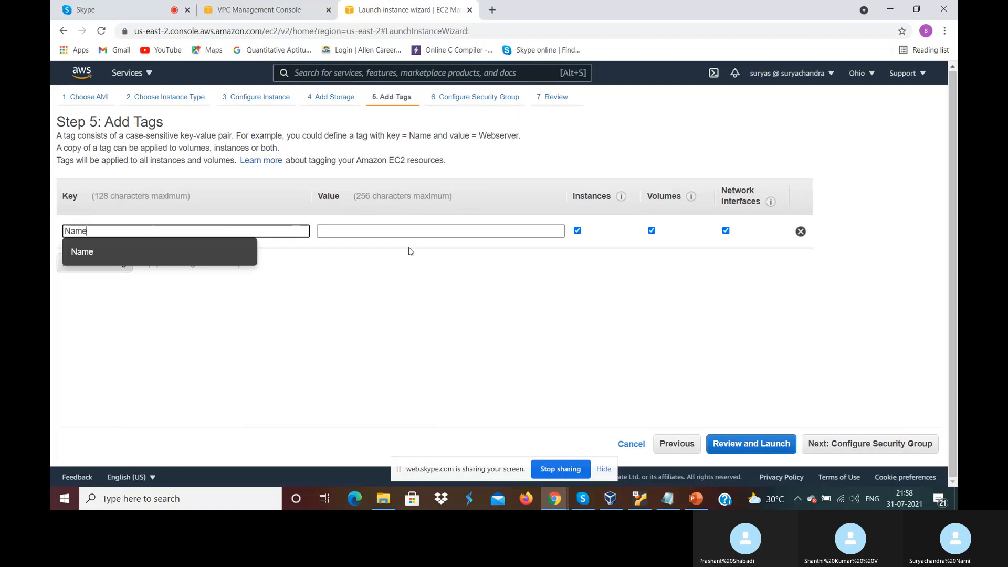
{"action": "left_click", "coordinate": [418, 232]}
{"action": "type", "text": "DBS"}
{"action": "key", "text": "BackSpace"}
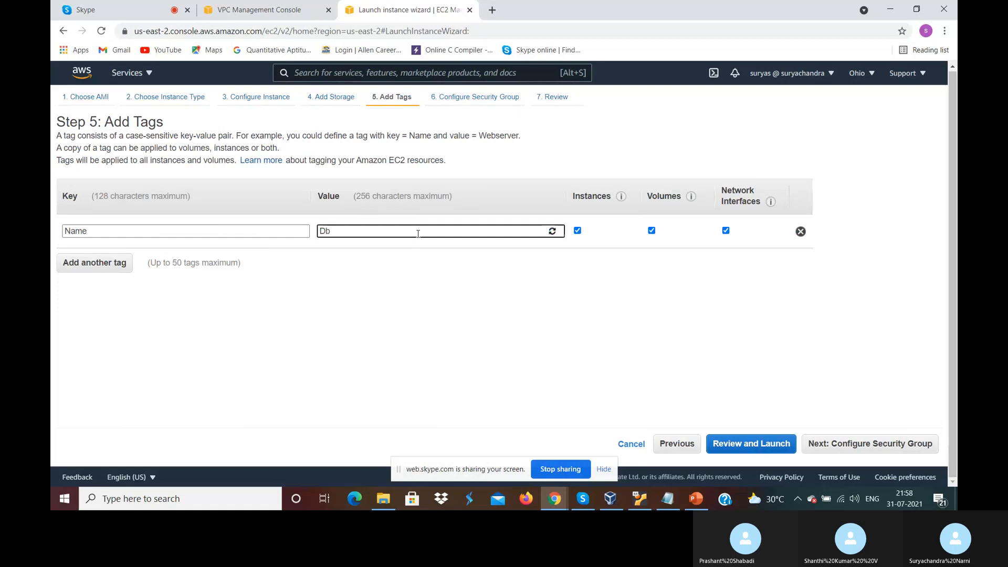
{"action": "type", "text": "se"}
{"action": "key", "text": "BackSpace"}
{"action": "key", "text": "BackSpace"}
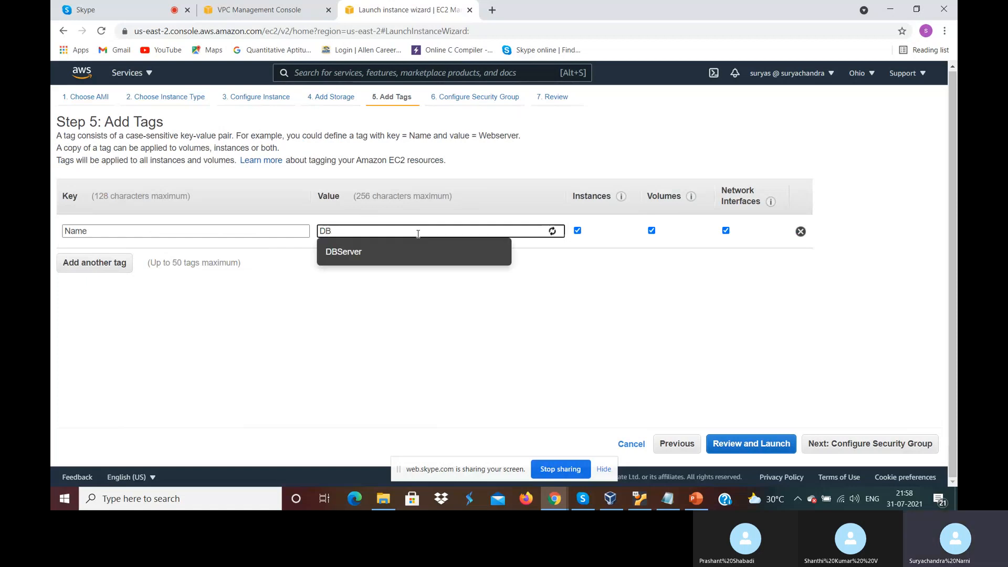
{"action": "type", "text": "Se"}
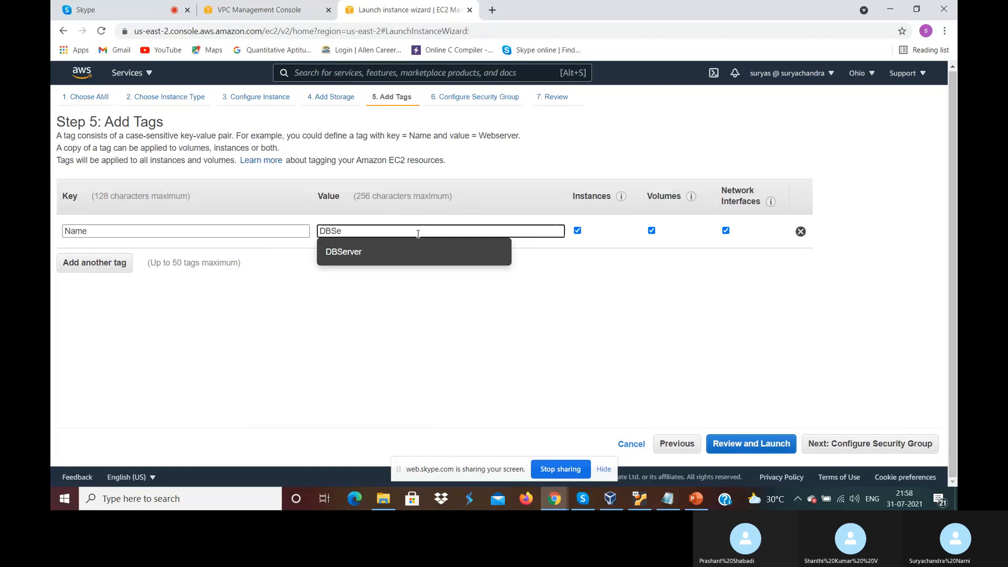
{"action": "left_click", "coordinate": [364, 252]}
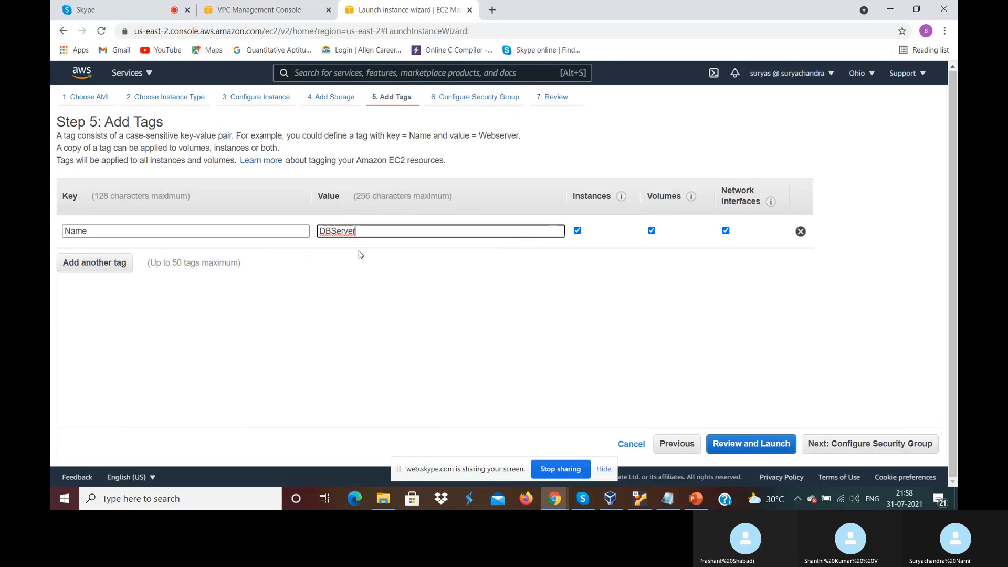
{"action": "left_click", "coordinate": [857, 450]}
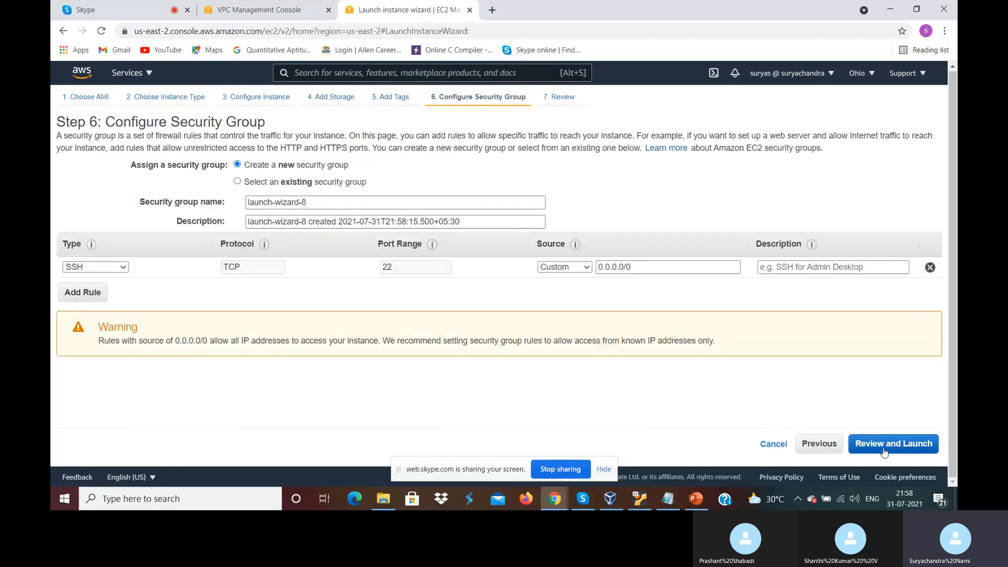
Attach the existing SG-DBServer security group and review the launch
{"action": "left_click", "coordinate": [268, 181]}
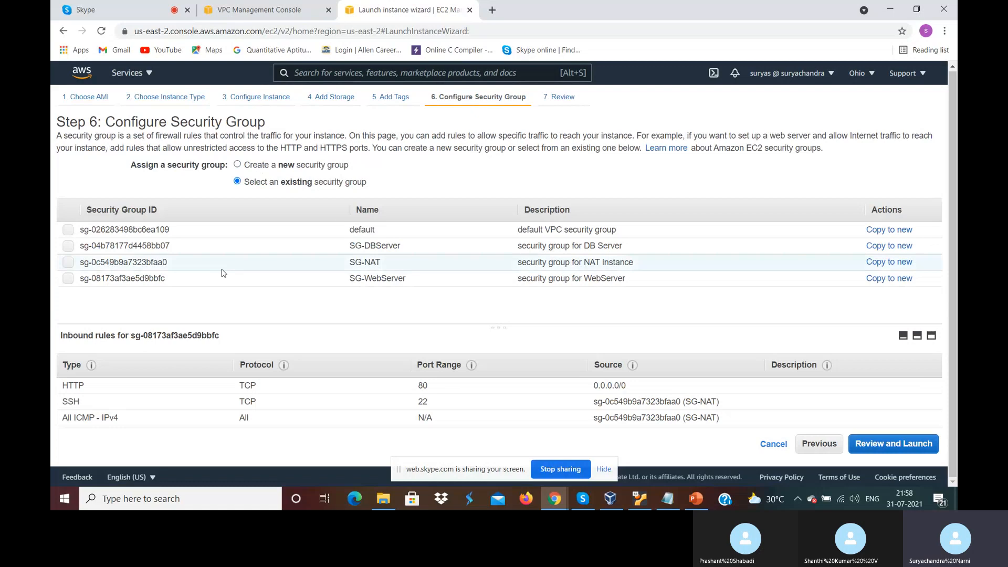
{"action": "double_click", "coordinate": [355, 246]}
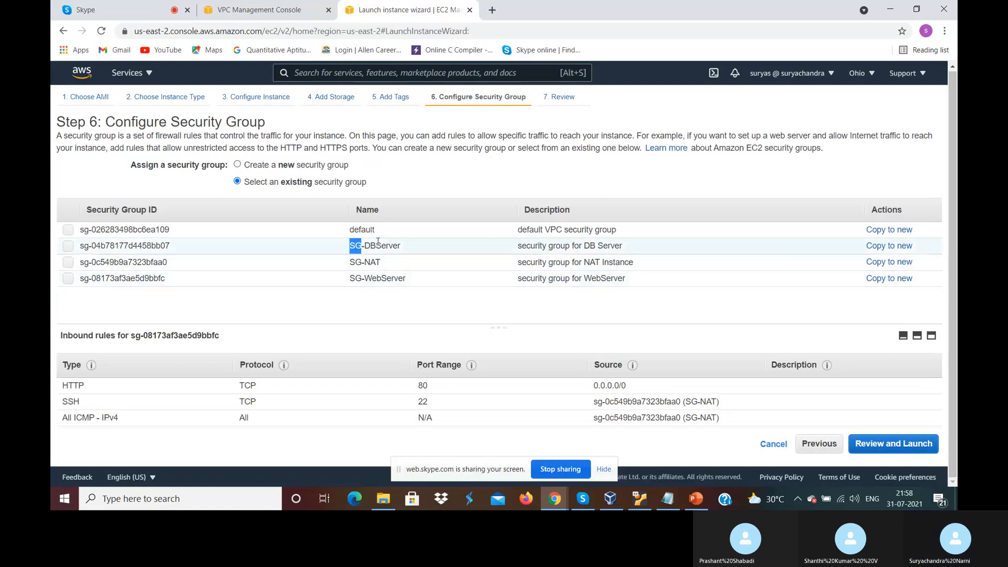
{"action": "left_click", "coordinate": [68, 246]}
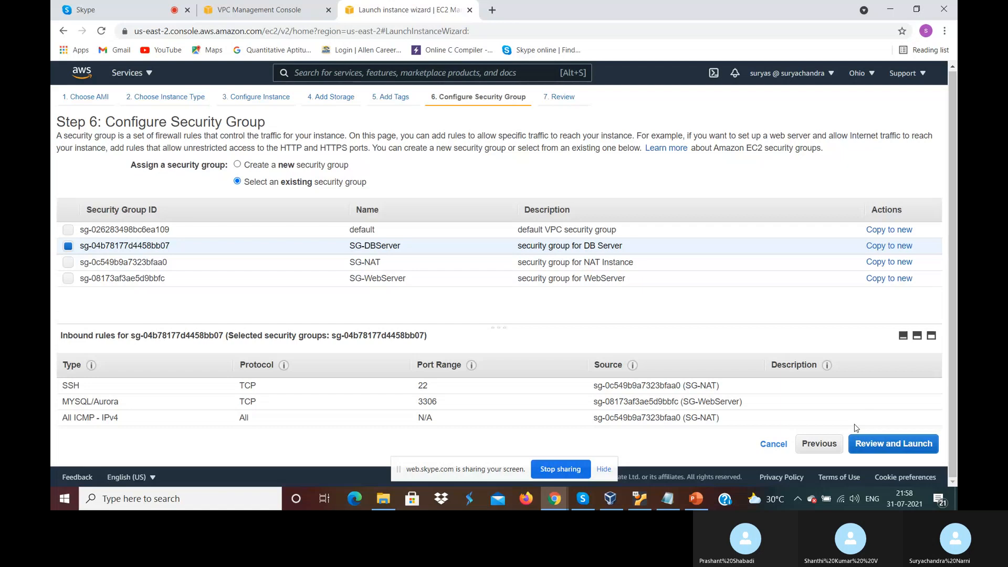
{"action": "left_click", "coordinate": [909, 446]}
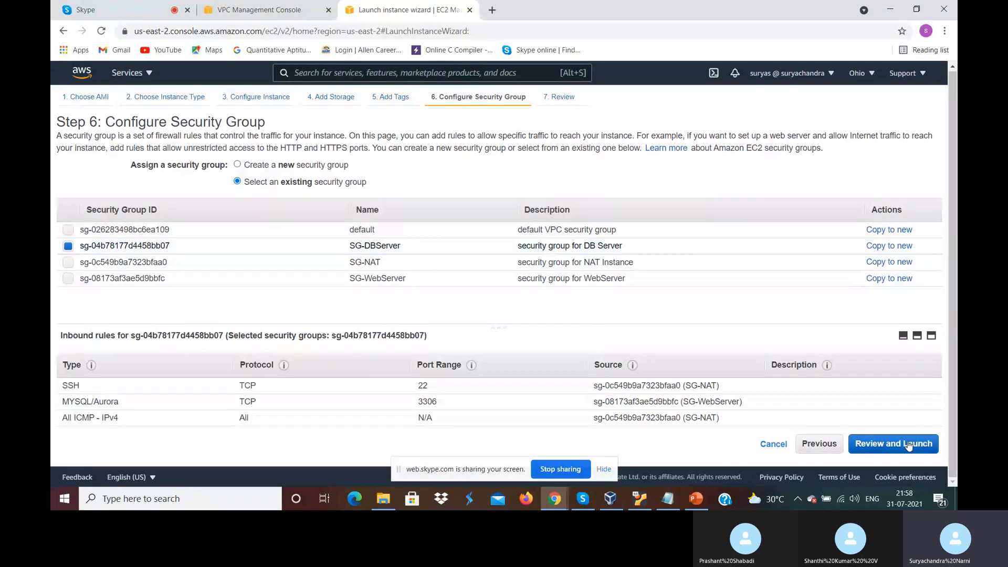
{"action": "scroll", "coordinate": [604, 352], "scroll_direction": "down", "scroll_amount": 3}
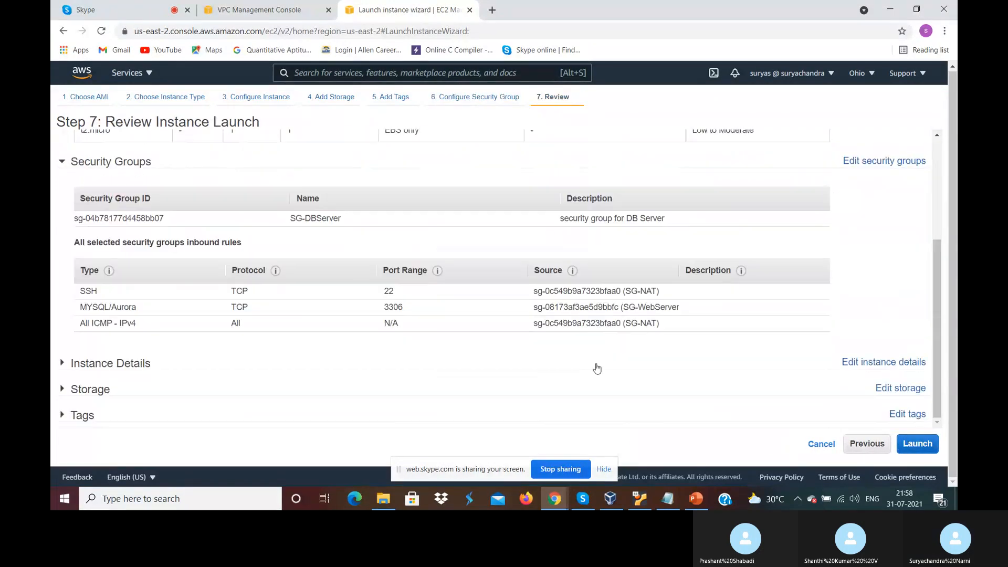
Launch the DBServer instance with key pair mykeypair, acknowledging the private key file
{"action": "left_click", "coordinate": [920, 450]}
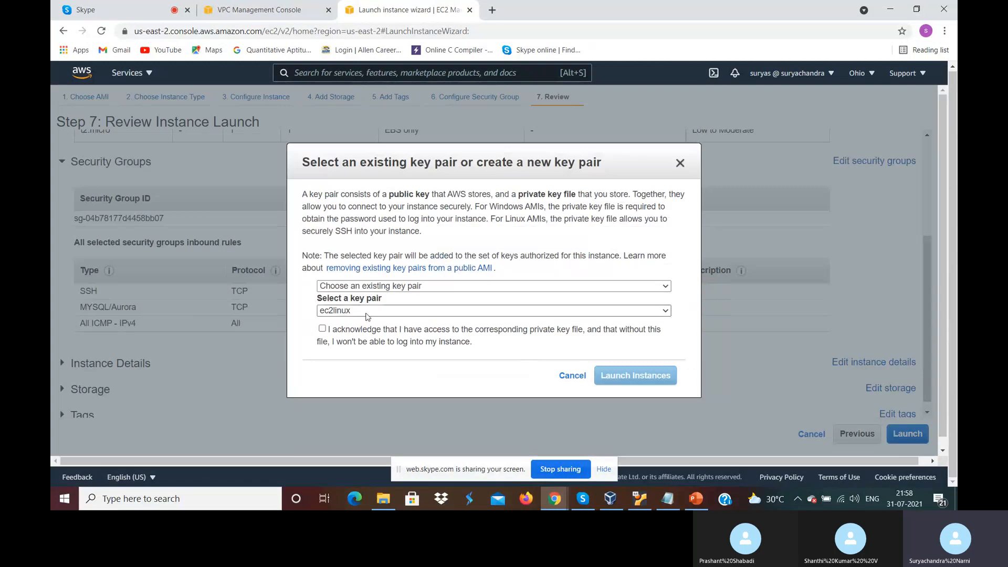
{"action": "left_click", "coordinate": [365, 311]}
{"action": "left_click", "coordinate": [361, 335]}
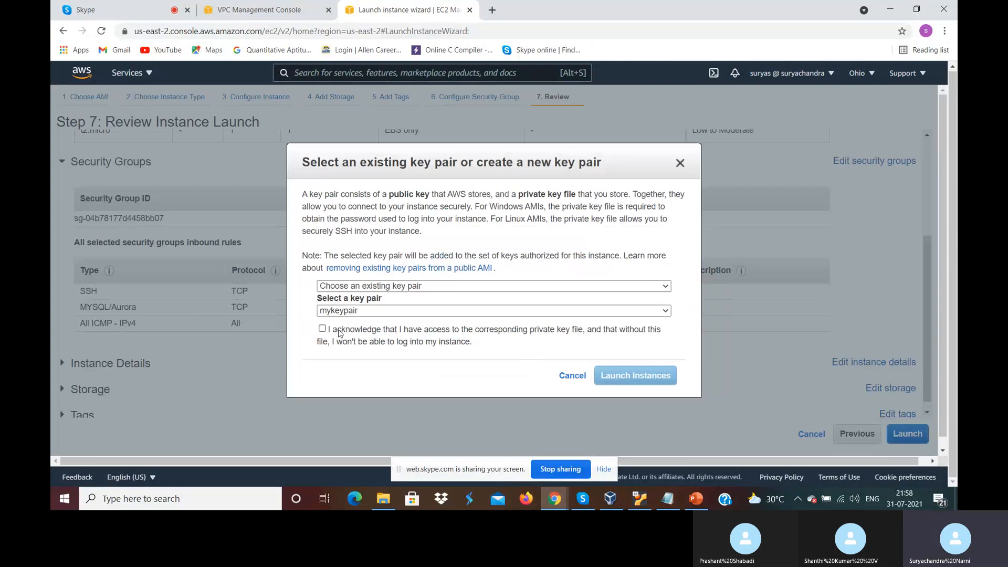
{"action": "left_click", "coordinate": [322, 329]}
{"action": "left_click", "coordinate": [629, 375]}
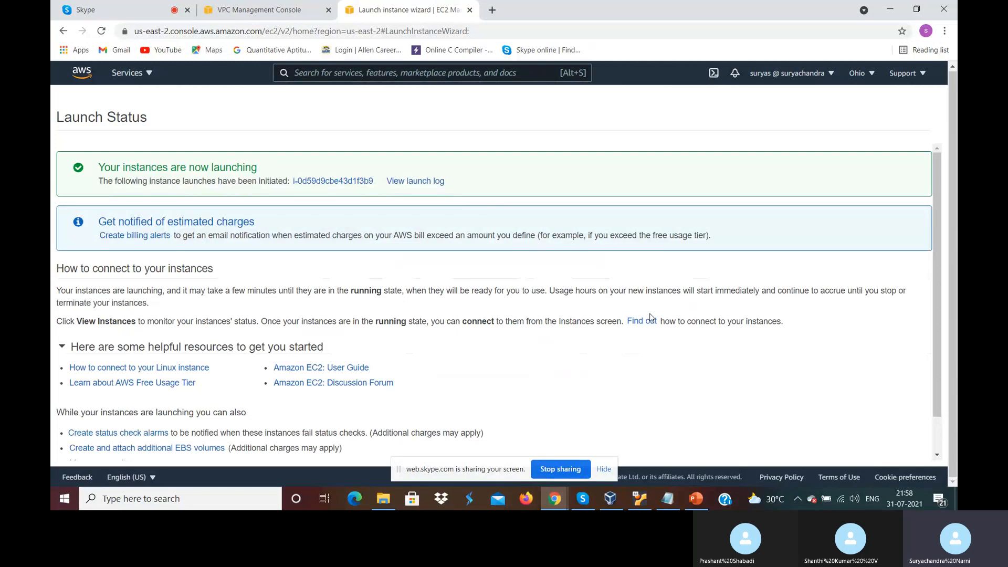
Check the running instances list, inspect NAT Instance, then go back to the PowerPoint slides
{"action": "left_click", "coordinate": [333, 181]}
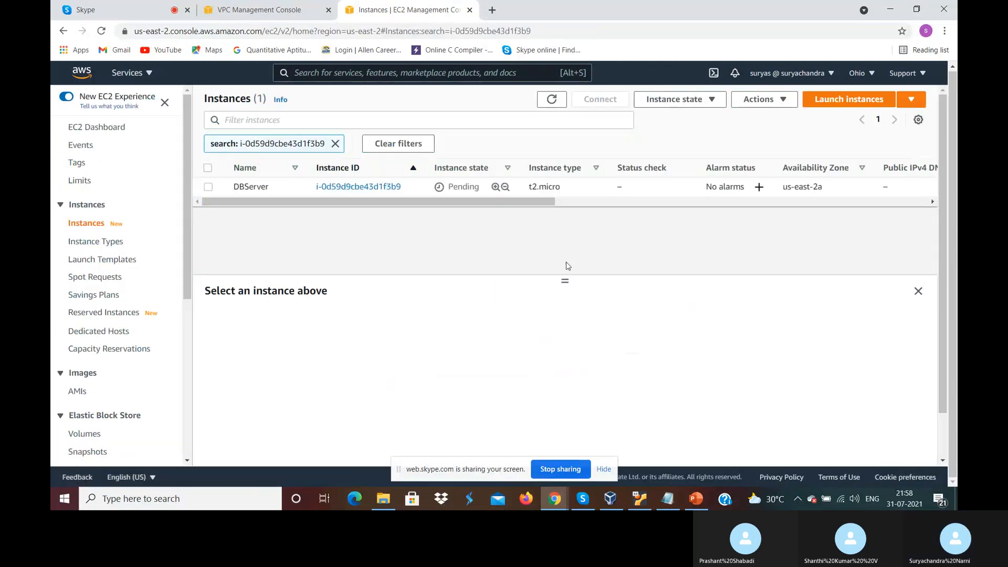
{"action": "mouse_move", "coordinate": [565, 281]}
{"action": "left_mouse_down"}
{"action": "mouse_move", "coordinate": [581, 212]}
{"action": "mouse_move", "coordinate": [558, 262]}
{"action": "left_mouse_up"}
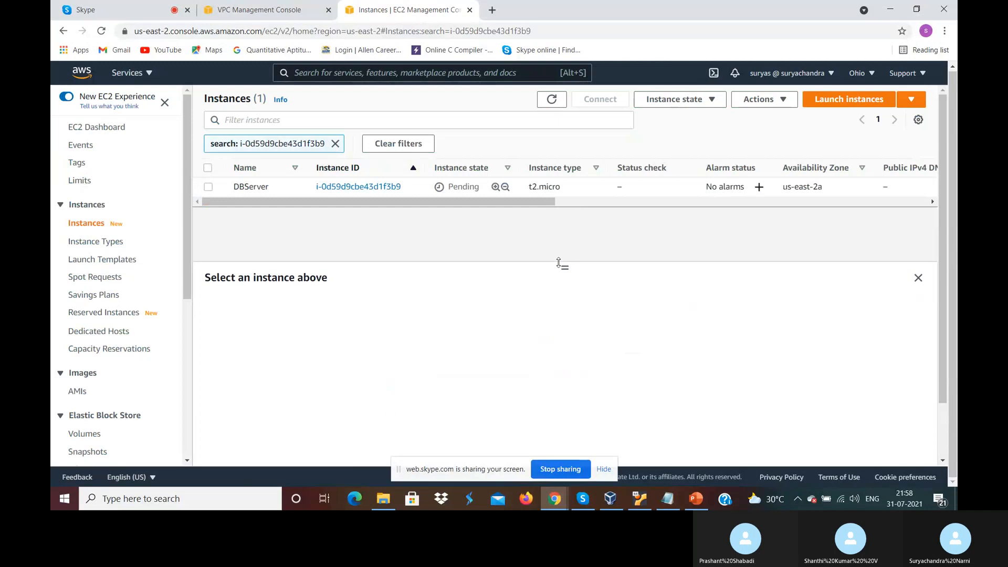
{"action": "left_click", "coordinate": [117, 129]}
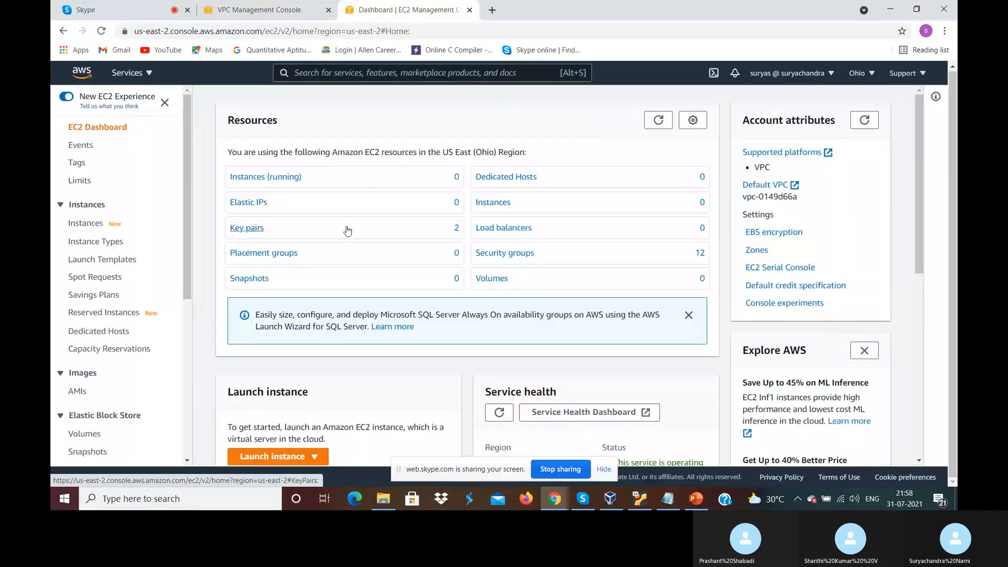
{"action": "left_click", "coordinate": [275, 182]}
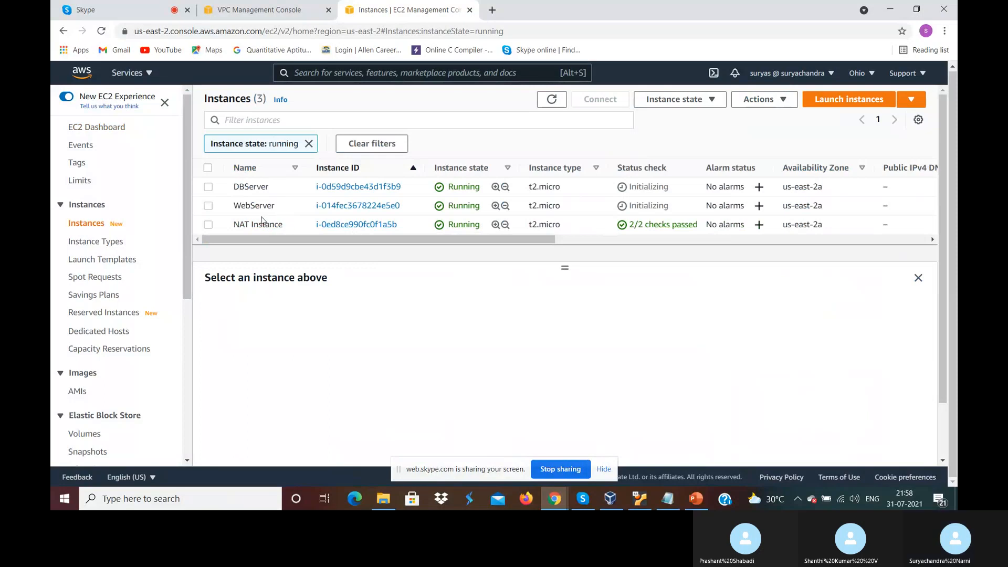
{"action": "left_click", "coordinate": [208, 226]}
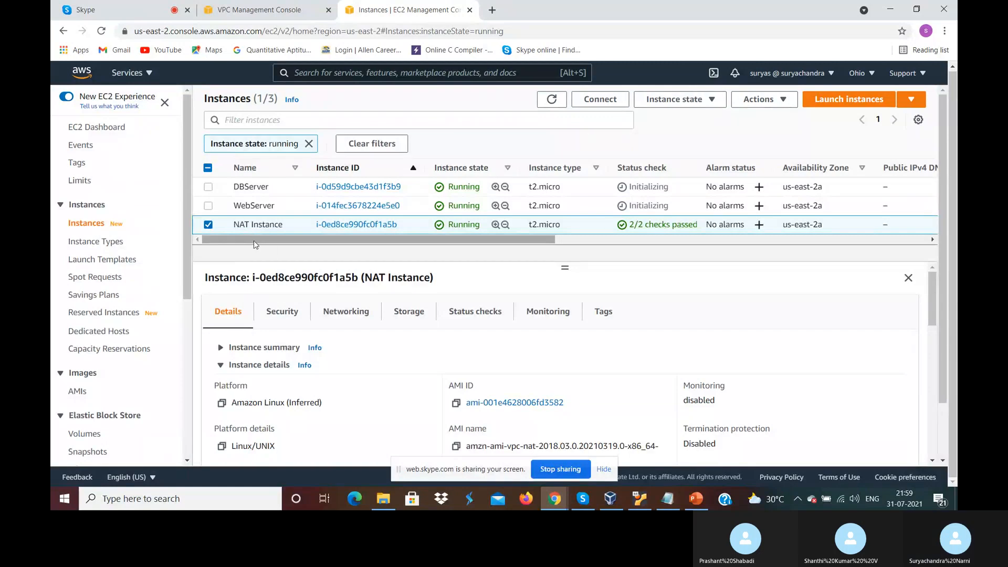
{"action": "left_click", "coordinate": [696, 499]}
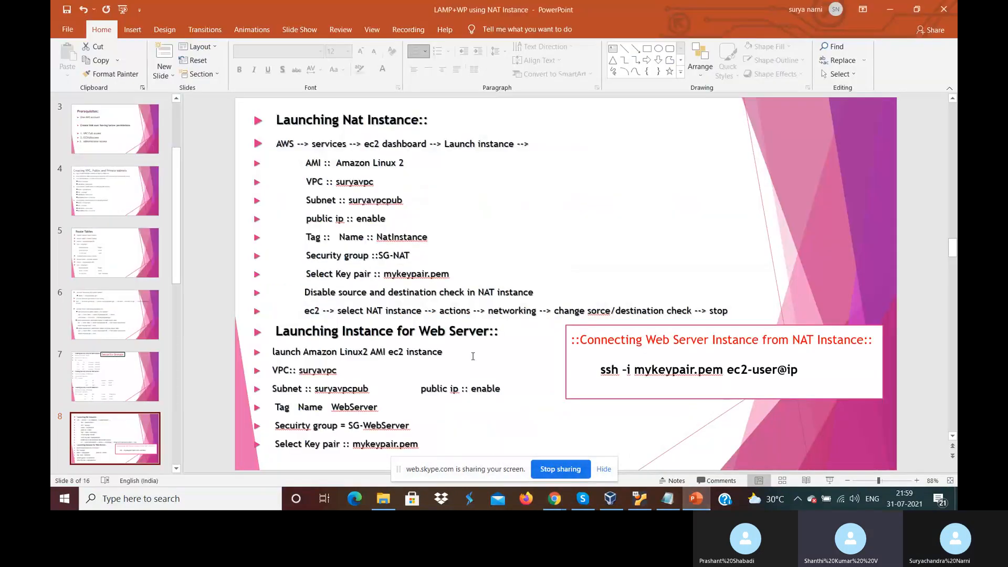
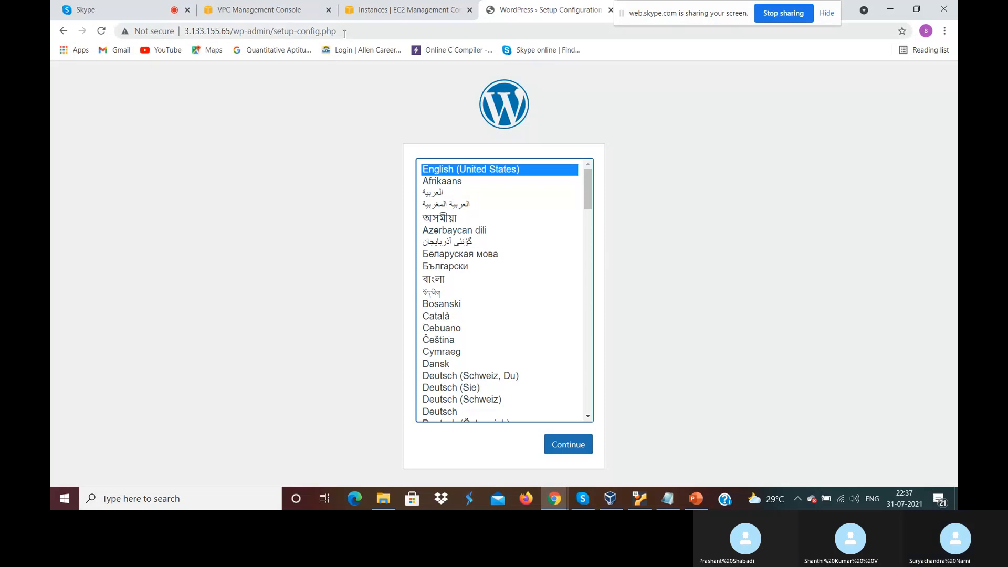
Keep English (United States) as the WordPress setup language and continue to the welcome page
{"action": "left_click", "coordinate": [345, 33]}
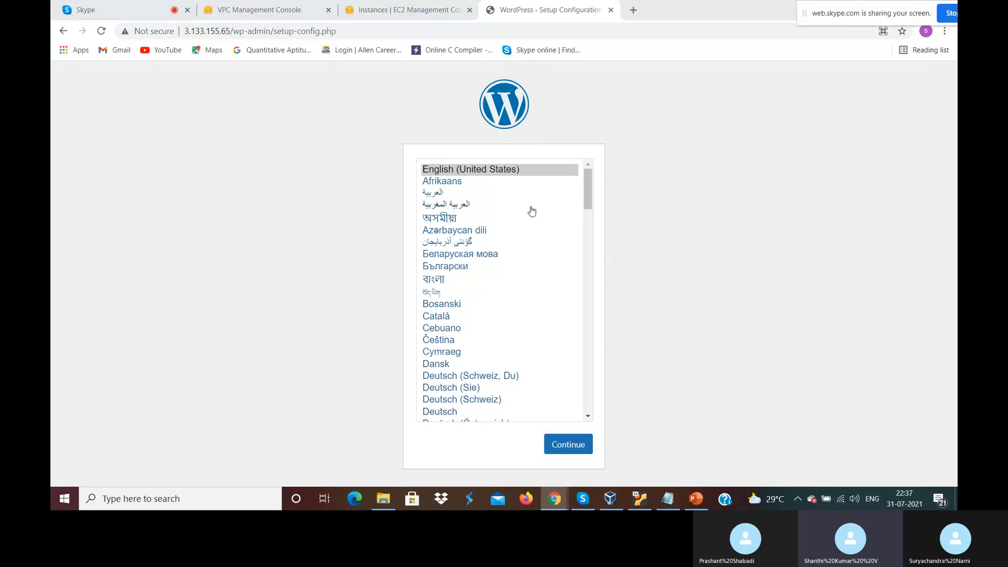
{"action": "left_click", "coordinate": [537, 175]}
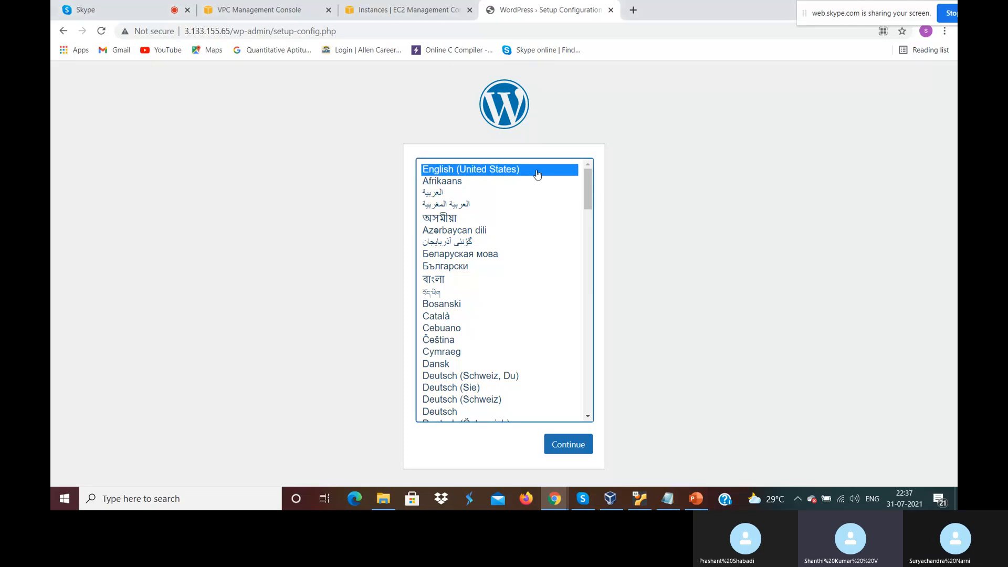
{"action": "left_click", "coordinate": [577, 455]}
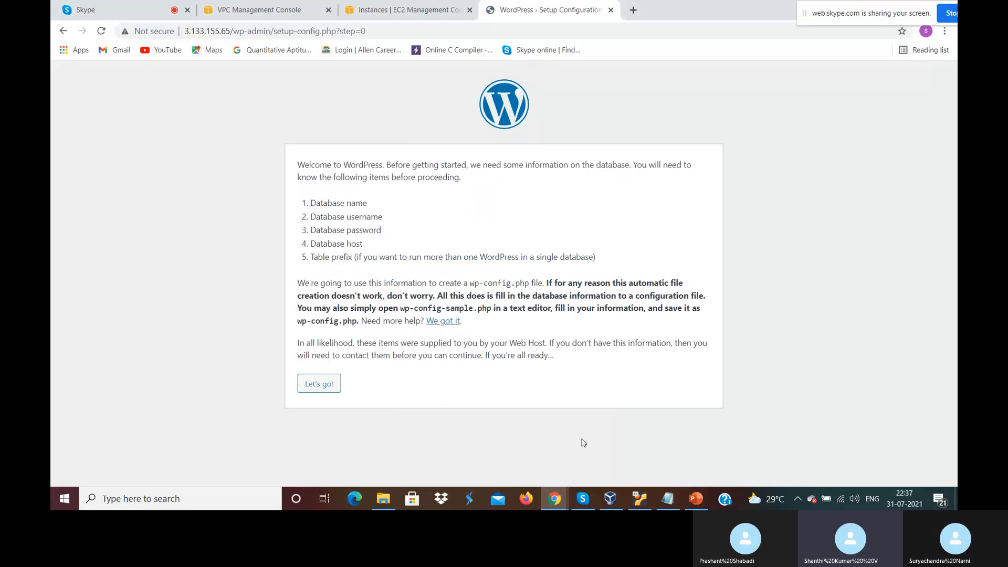
Enter the database username, password and host 10.0.1.142, then submit the connection details
{"action": "left_click", "coordinate": [326, 386]}
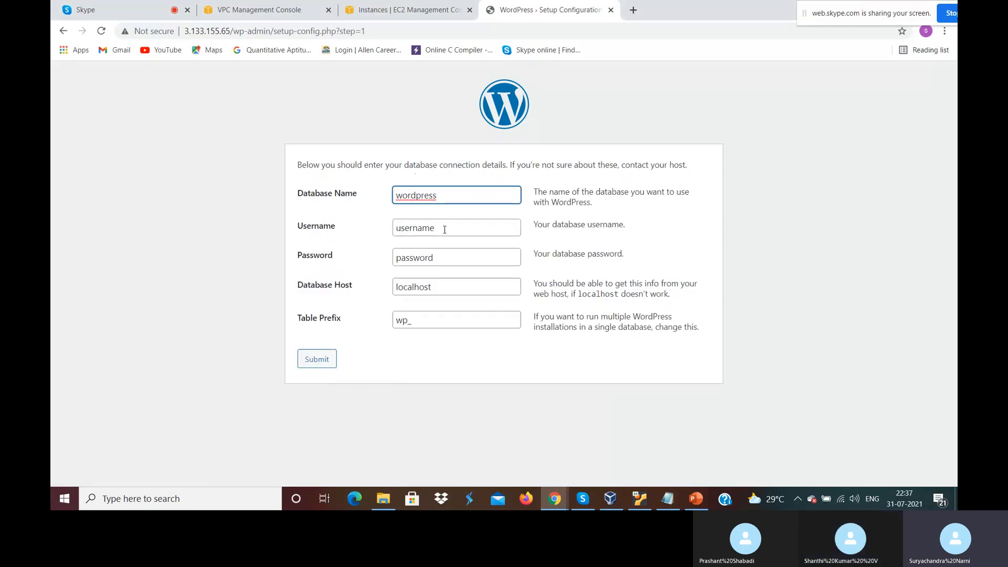
{"action": "left_click_drag", "start_coordinate": [447, 228], "coordinate": [394, 227]}
{"action": "key", "text": "BackSpace"}
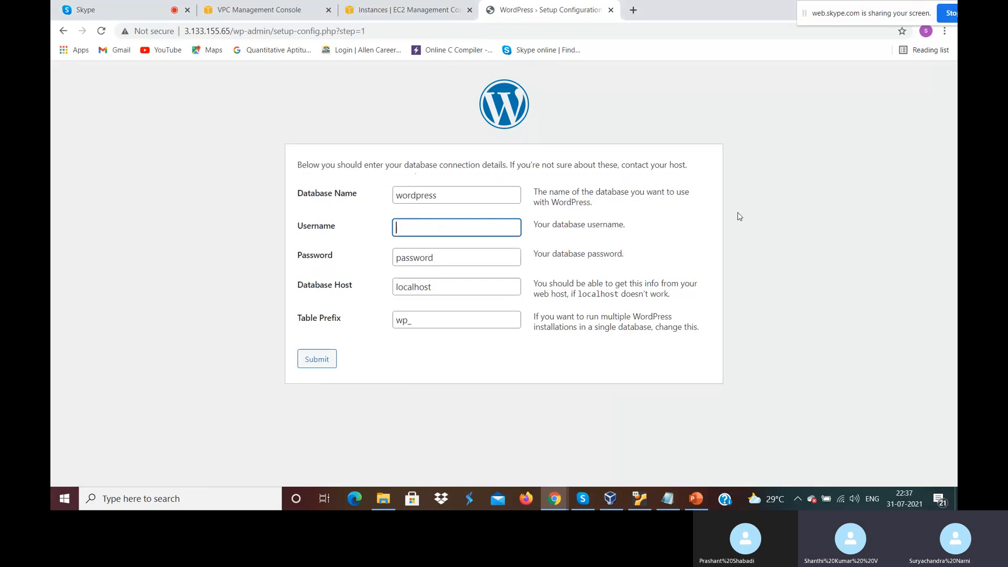
{"action": "type", "text": "surya"}
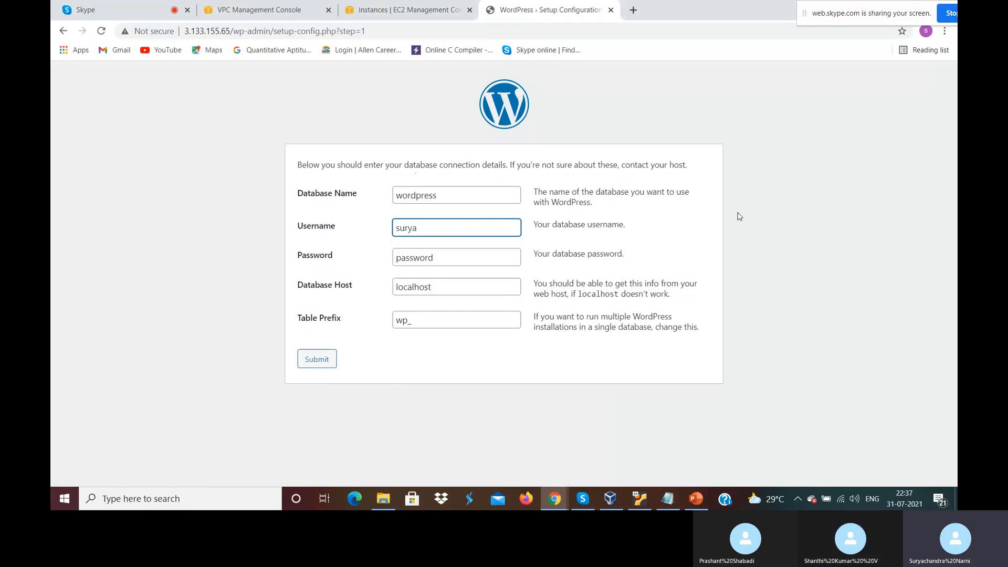
{"action": "left_click_drag", "start_coordinate": [482, 262], "coordinate": [311, 265]}
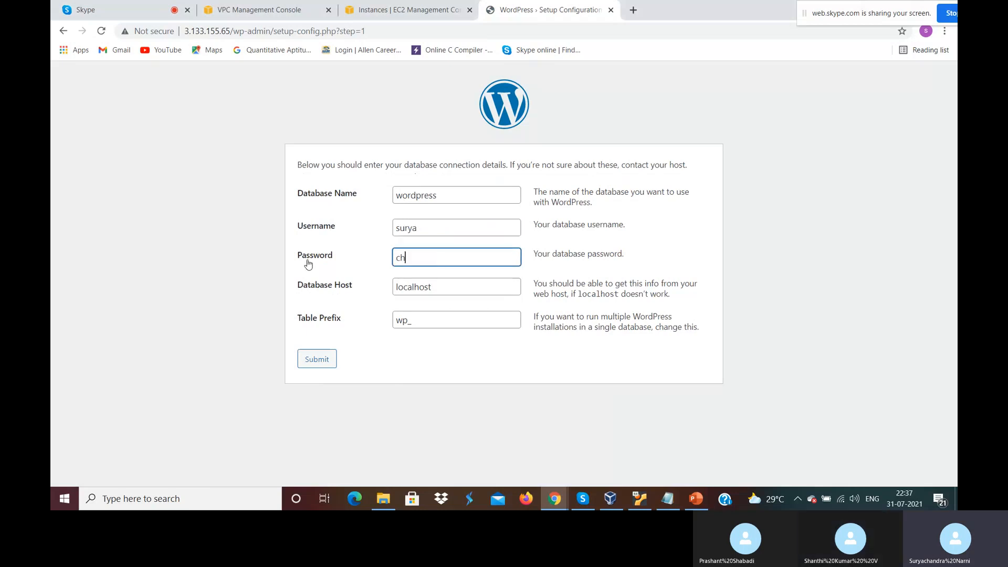
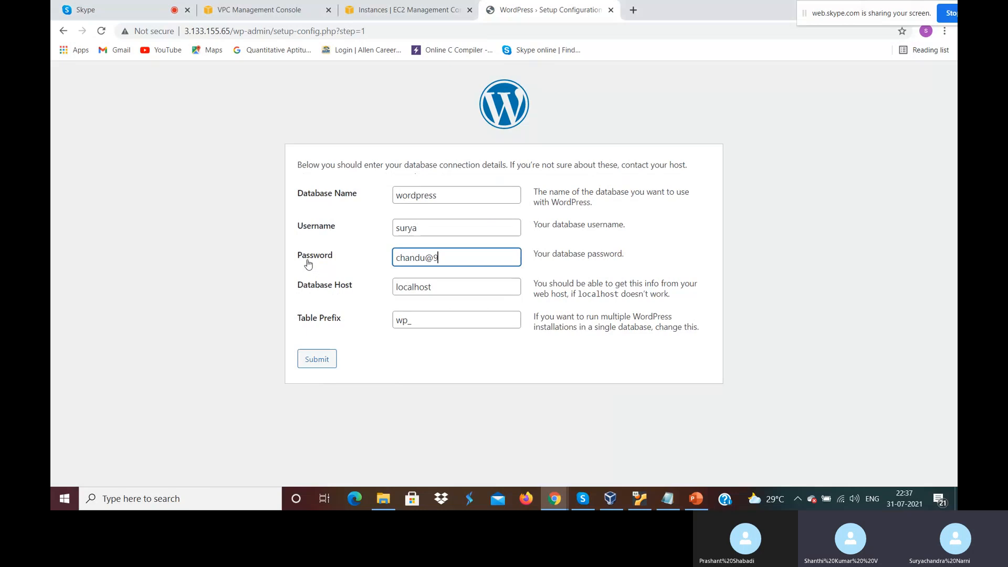
{"action": "key", "text": "Tab"}
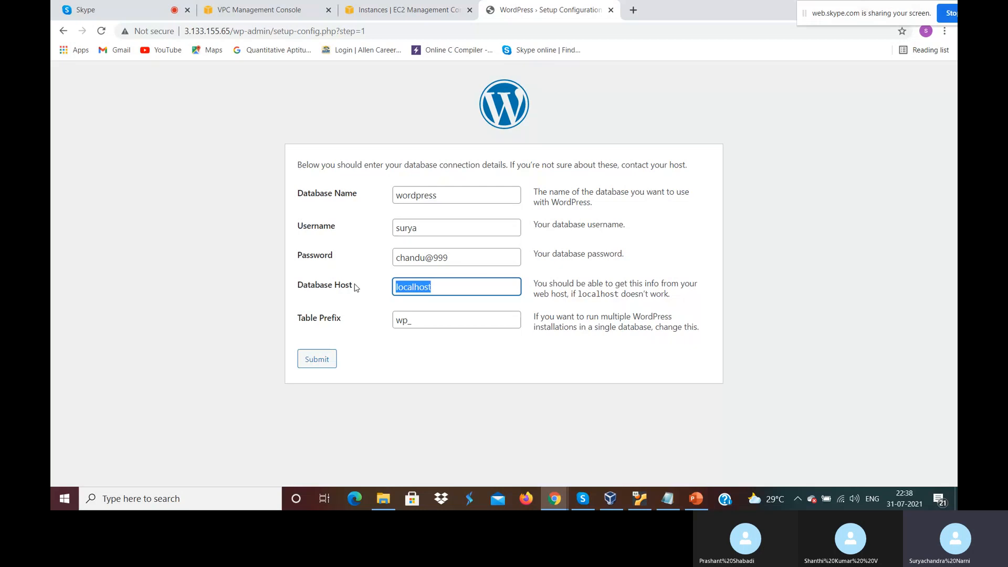
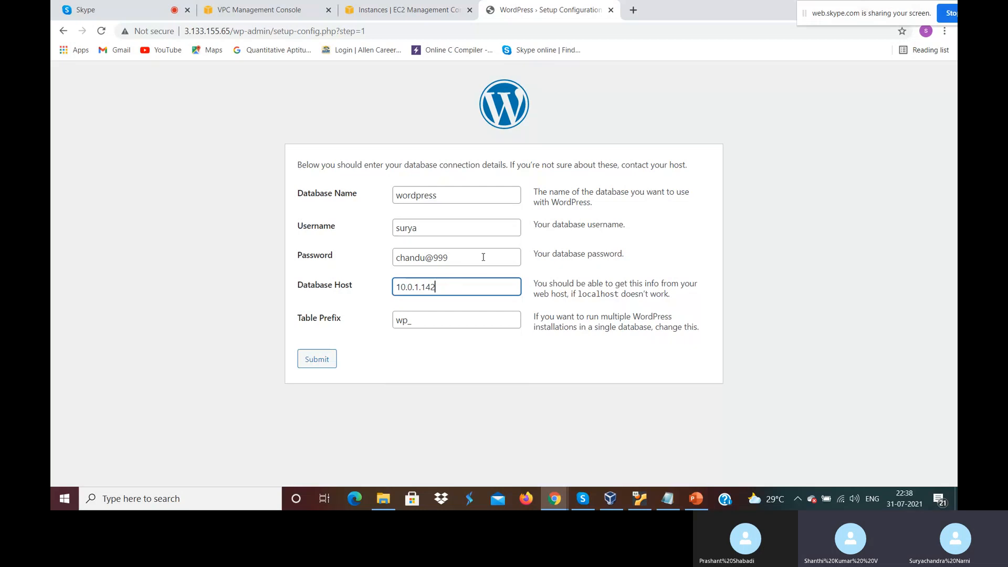
{"action": "left_click", "coordinate": [318, 359]}
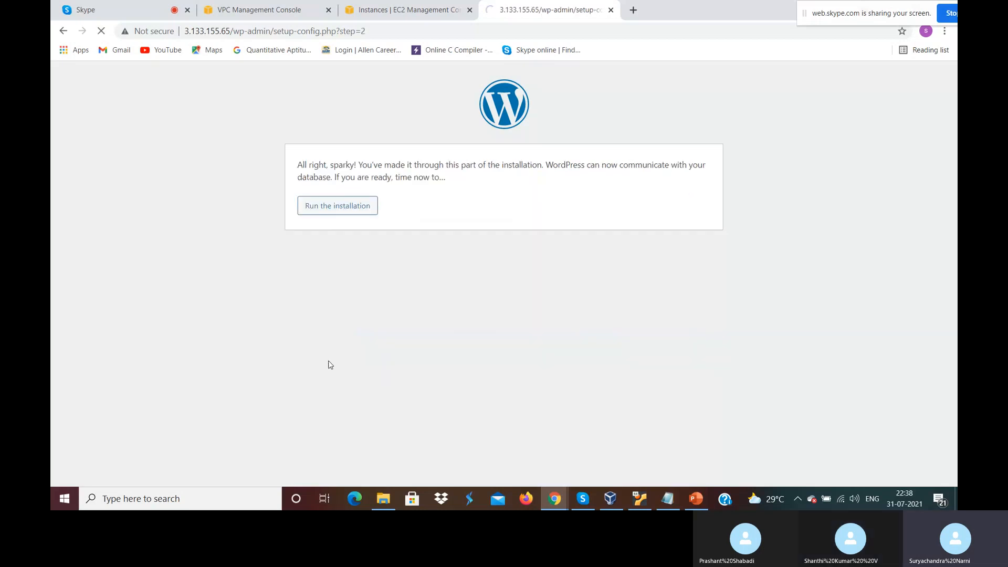
Start the installation and enter the site title ending 'WP Site' and the admin username
{"action": "left_click", "coordinate": [321, 215]}
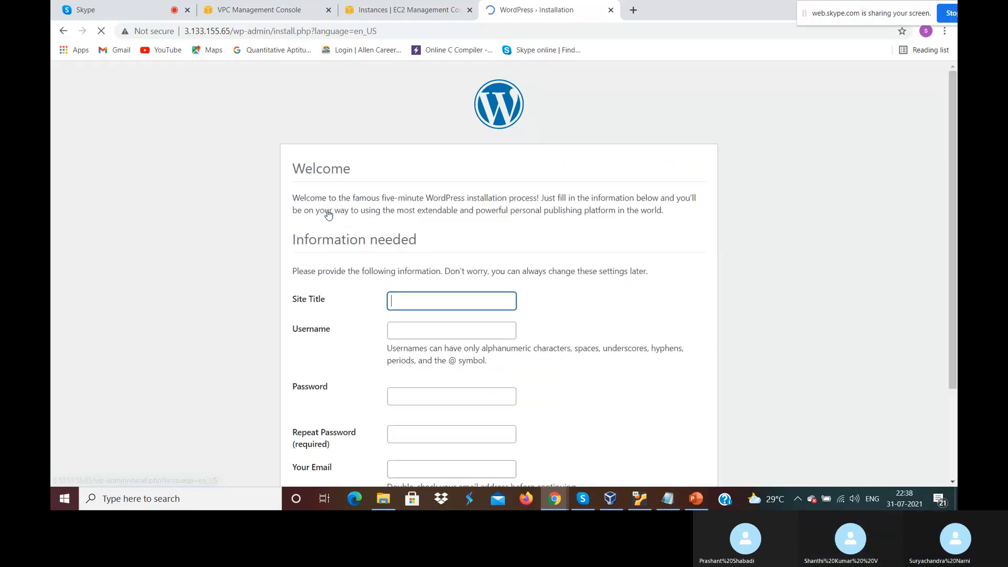
{"action": "scroll", "coordinate": [578, 321], "scroll_direction": "down", "scroll_amount": 2}
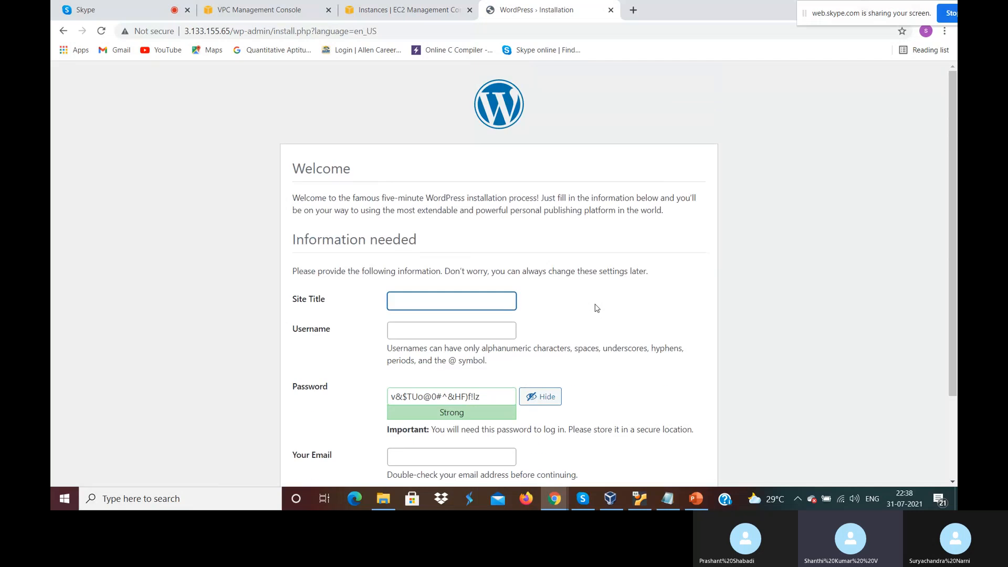
{"action": "scroll", "coordinate": [597, 308], "scroll_direction": "down", "scroll_amount": 1}
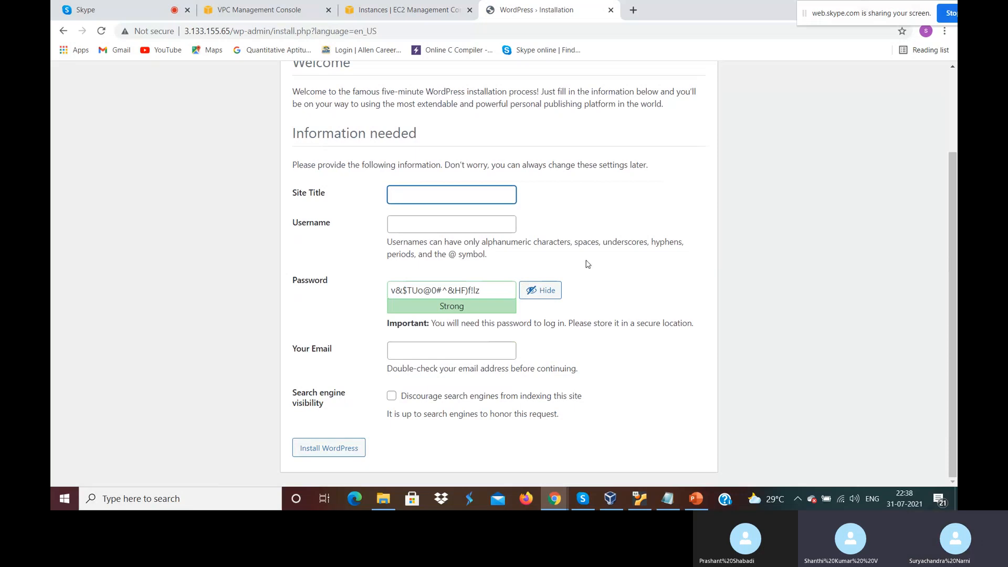
{"action": "type", "text": "surya"}
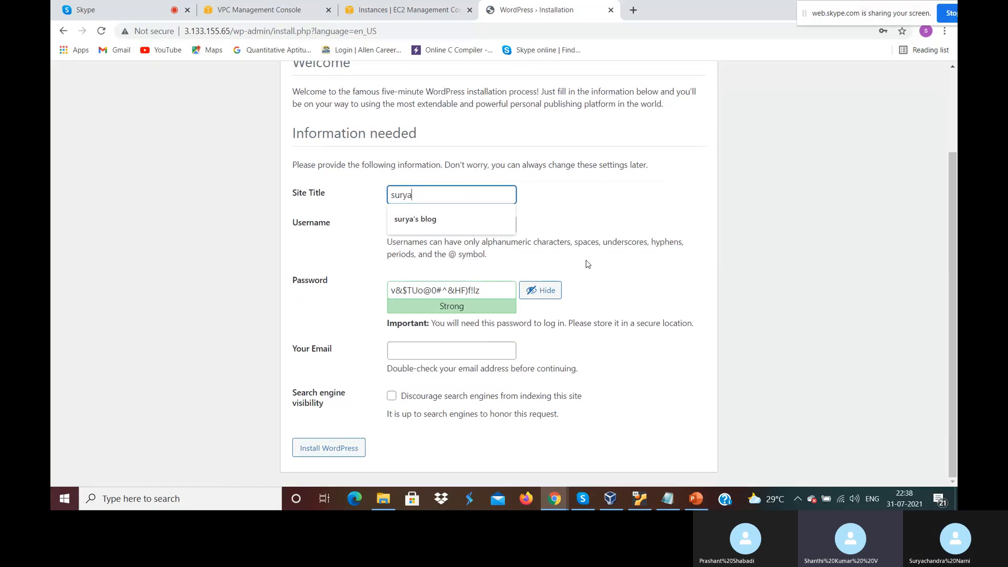
{"action": "key", "text": "Down"}
{"action": "type", "text": "WP "}
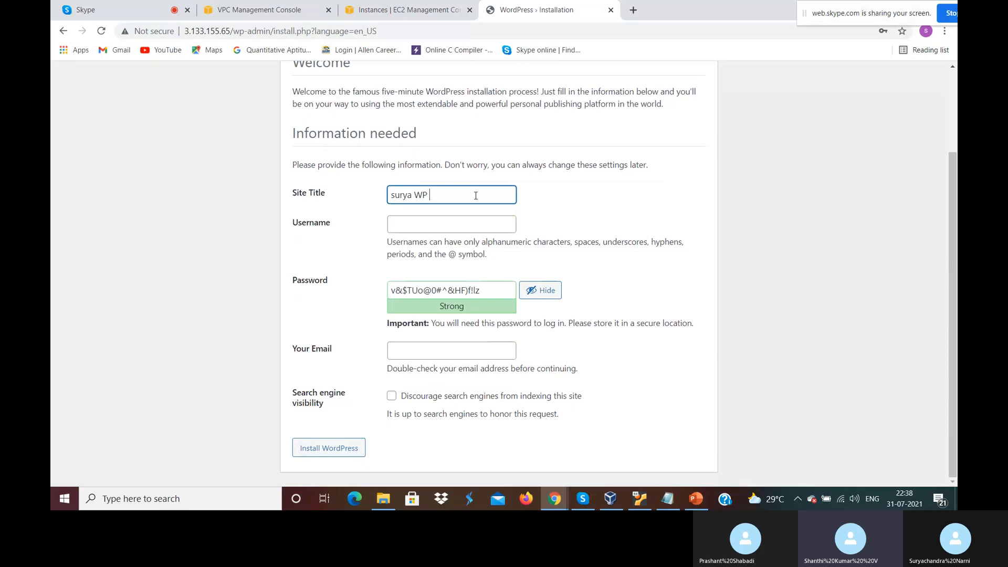
{"action": "type", "text": "Site"}
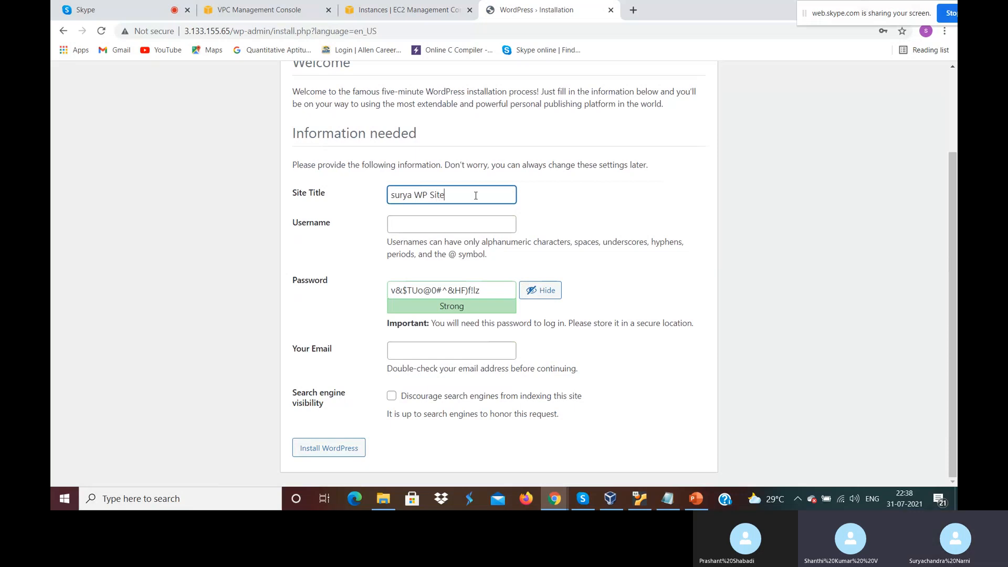
{"action": "left_click", "coordinate": [442, 223]}
{"action": "type", "text": "surya"}
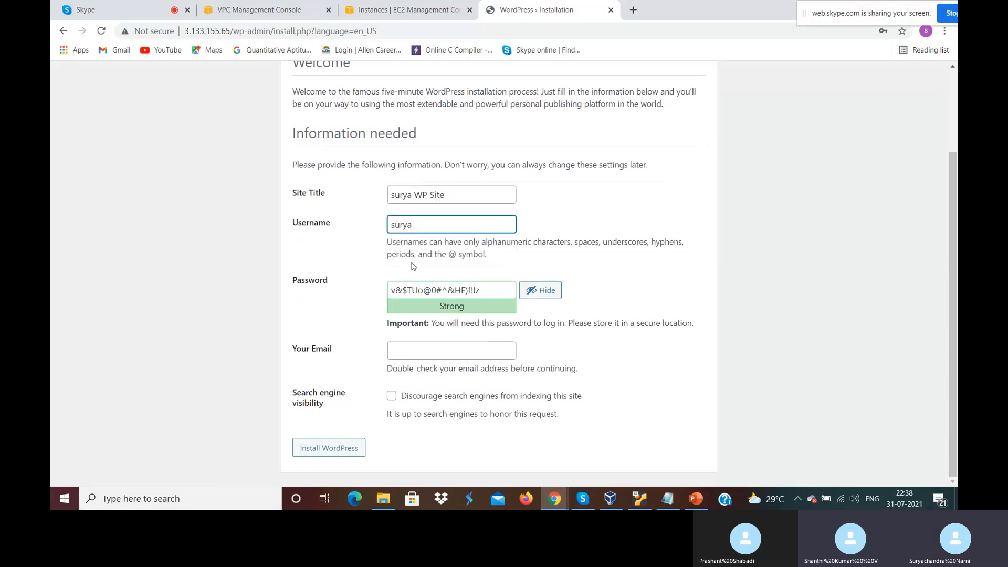
Replace the generated admin password, fill in the admin e-mail from autofill, and install WordPress
{"action": "left_click_drag", "start_coordinate": [517, 294], "coordinate": [367, 284]}
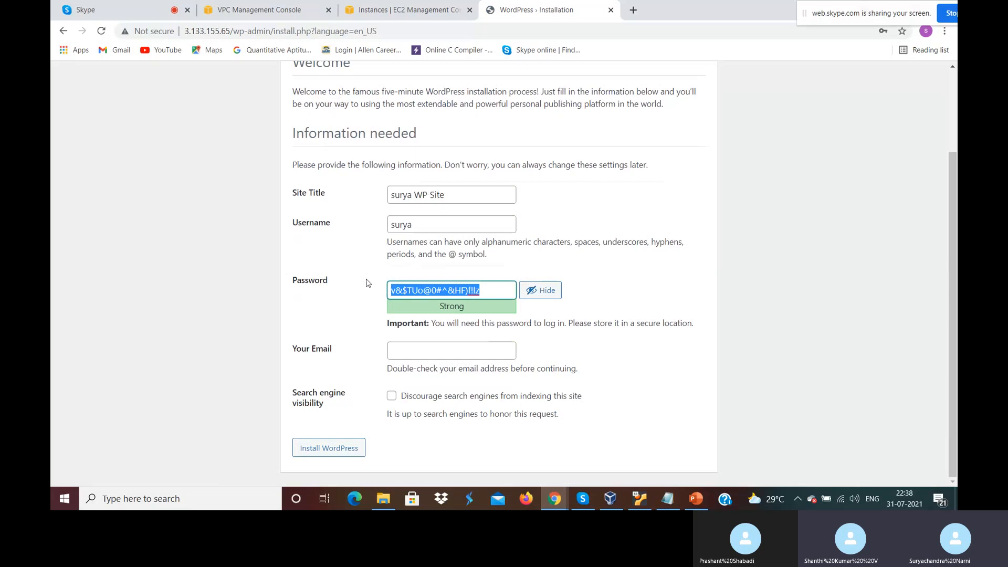
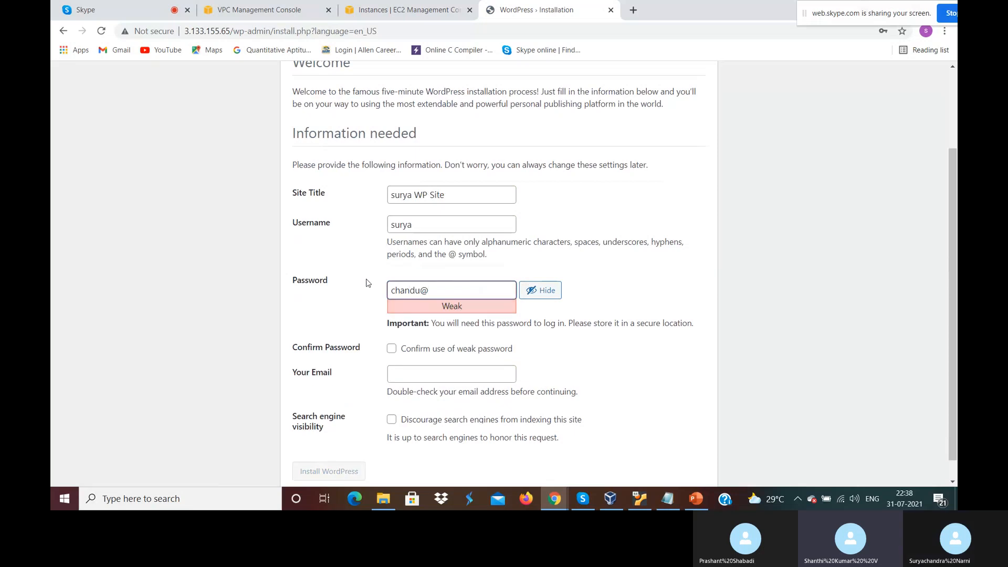
{"action": "left_click", "coordinate": [450, 352]}
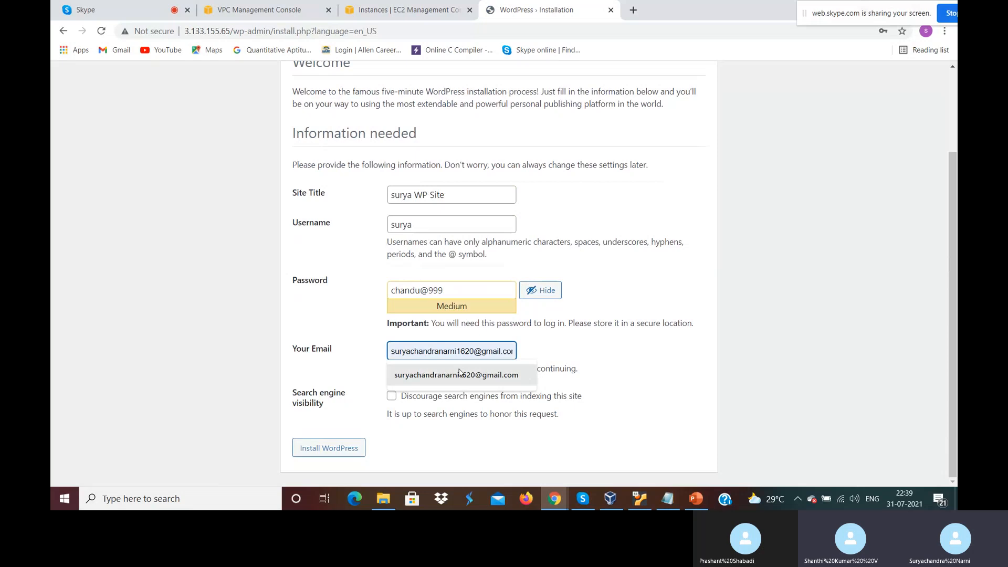
{"action": "left_click", "coordinate": [459, 374]}
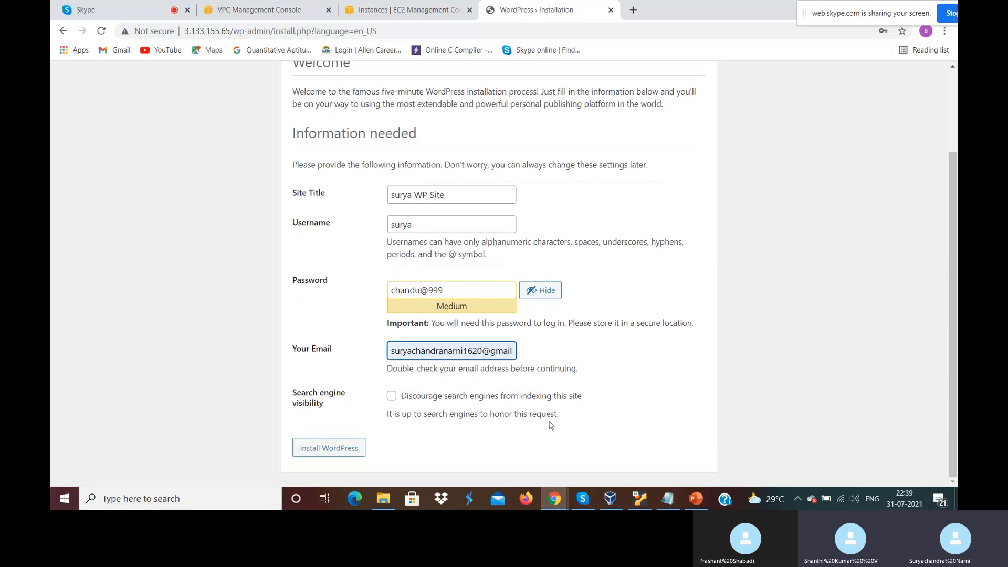
{"action": "left_click", "coordinate": [334, 450]}
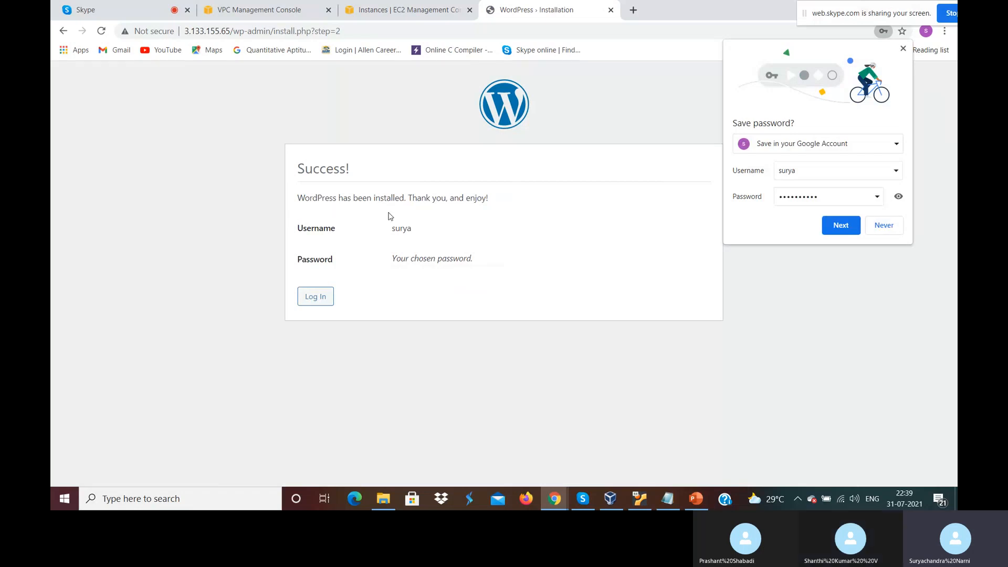
Decline saving the password and log in to the WordPress dashboard with the admin credentials
{"action": "left_click", "coordinate": [884, 224]}
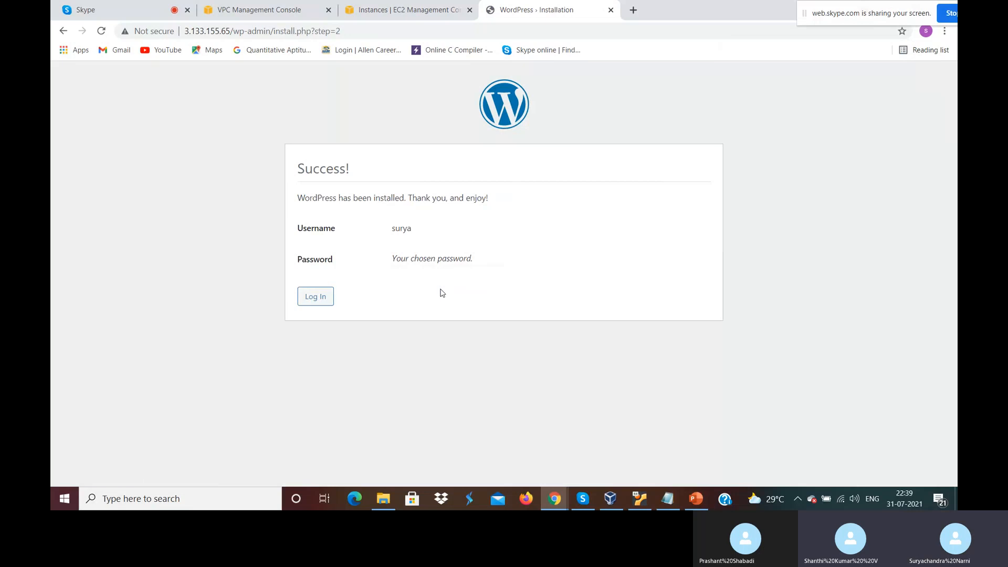
{"action": "left_click", "coordinate": [318, 295]}
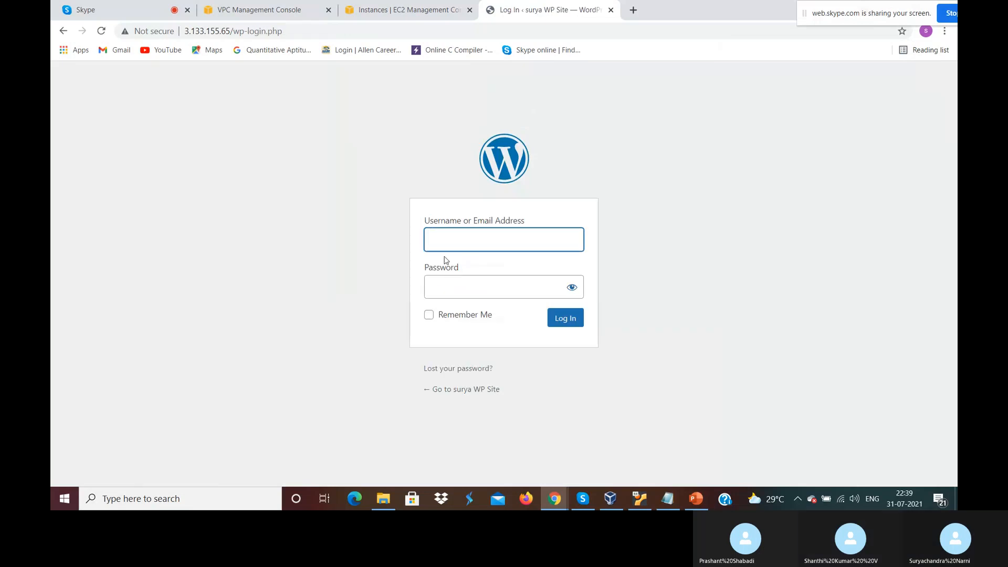
{"action": "type", "text": "surya"}
{"action": "key", "text": "Tab"}
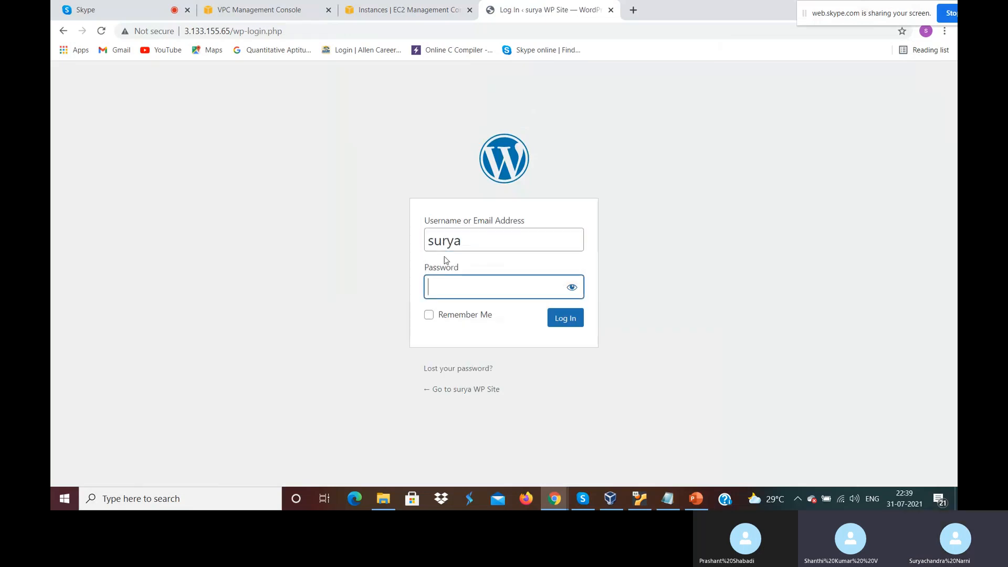
{"action": "type", "text": "**********"}
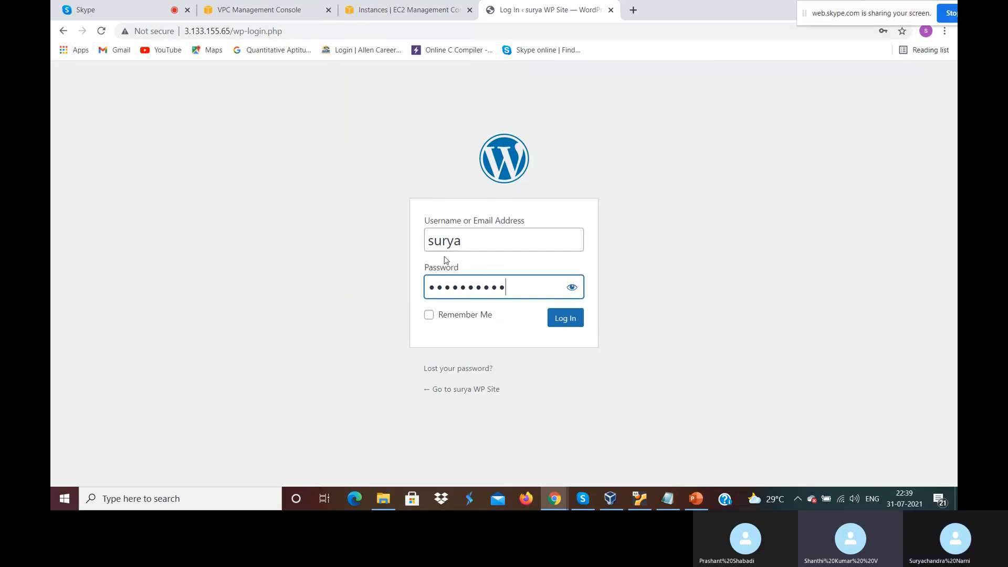
{"action": "left_click", "coordinate": [568, 287]}
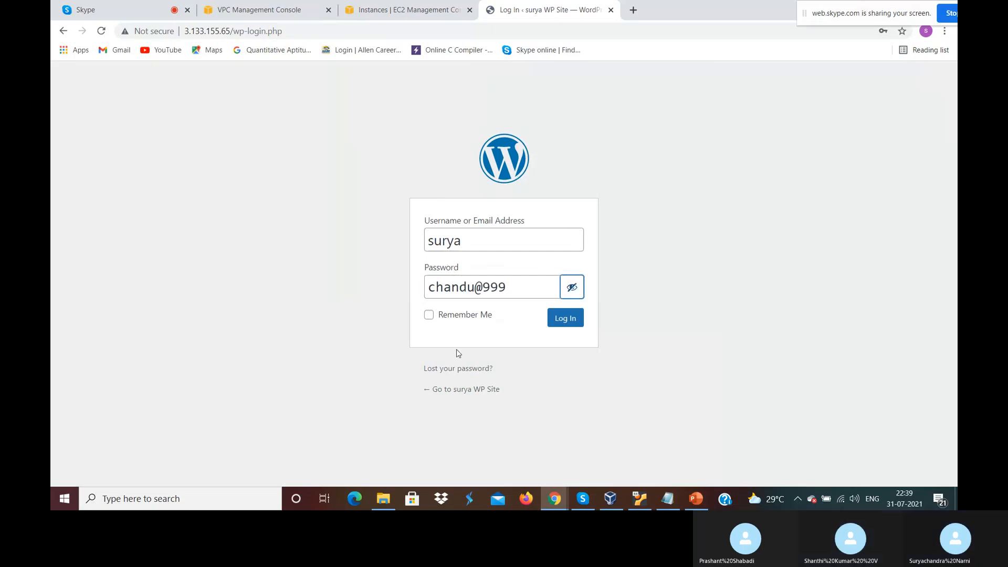
{"action": "left_click", "coordinate": [560, 327]}
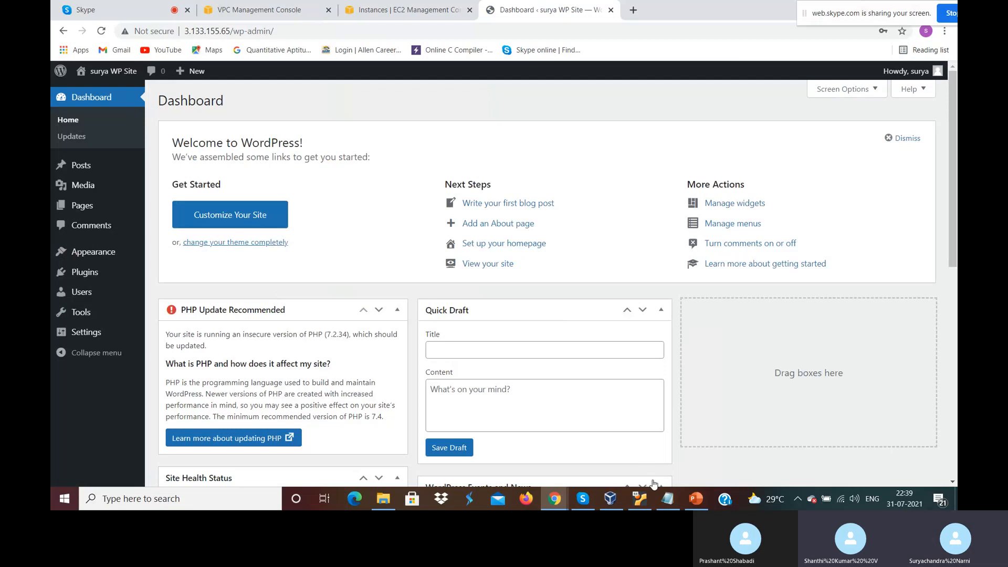
{"action": "left_click", "coordinate": [644, 499]}
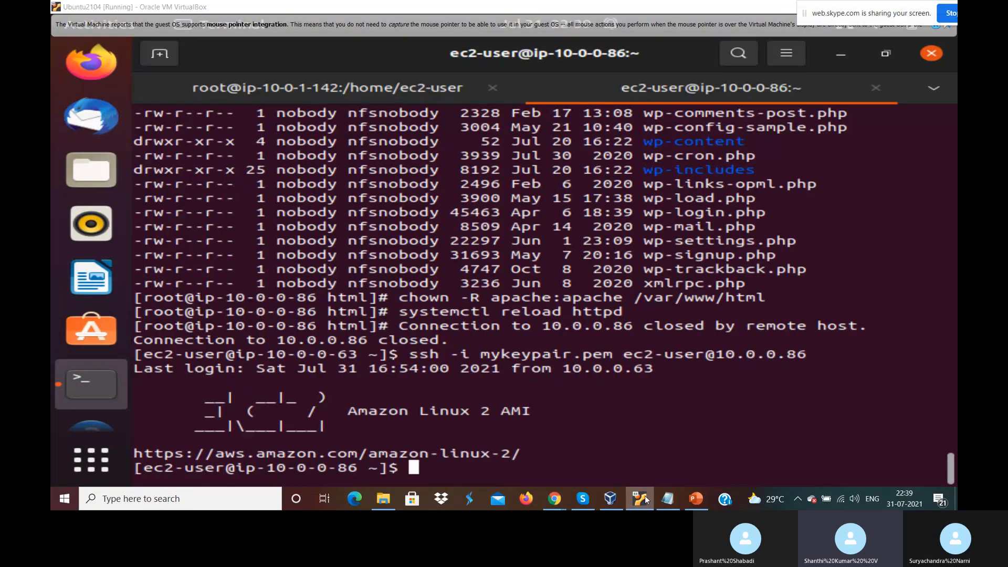
Bring PowerPoint forward and move to slide 15, 'Creating WordPress post for Testing'
{"action": "left_click", "coordinate": [639, 499]}
{"action": "left_click", "coordinate": [697, 499]}
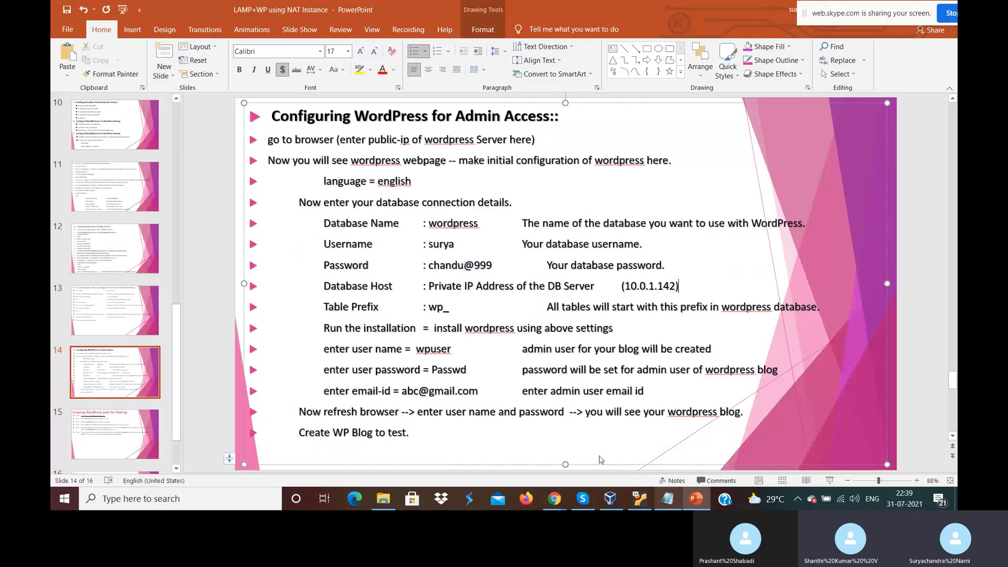
{"action": "scroll", "coordinate": [303, 137], "scroll_direction": "down", "scroll_amount": 1}
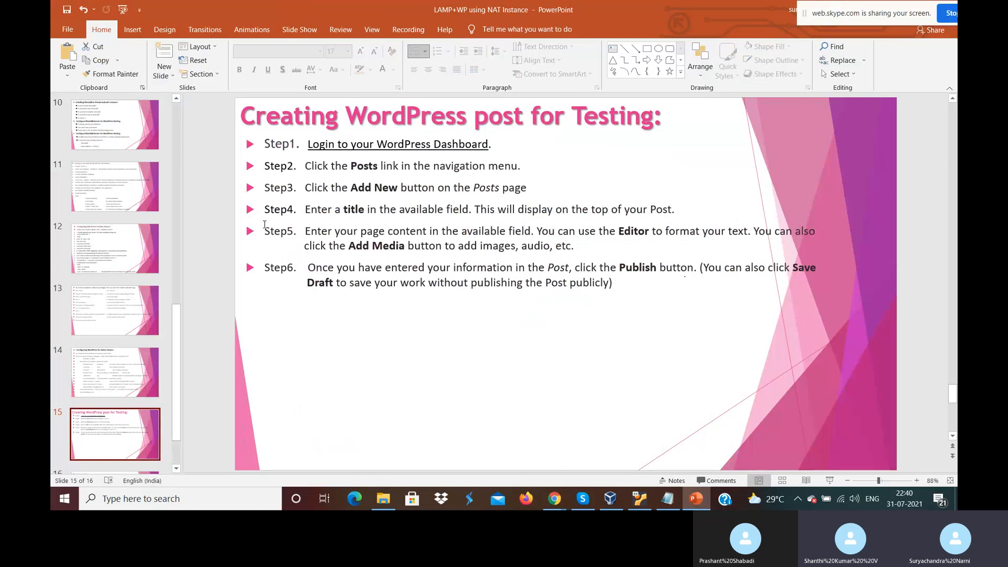
Return to the WordPress dashboard and start a new post from the + New menu
{"action": "key", "text": "alt+Tab"}
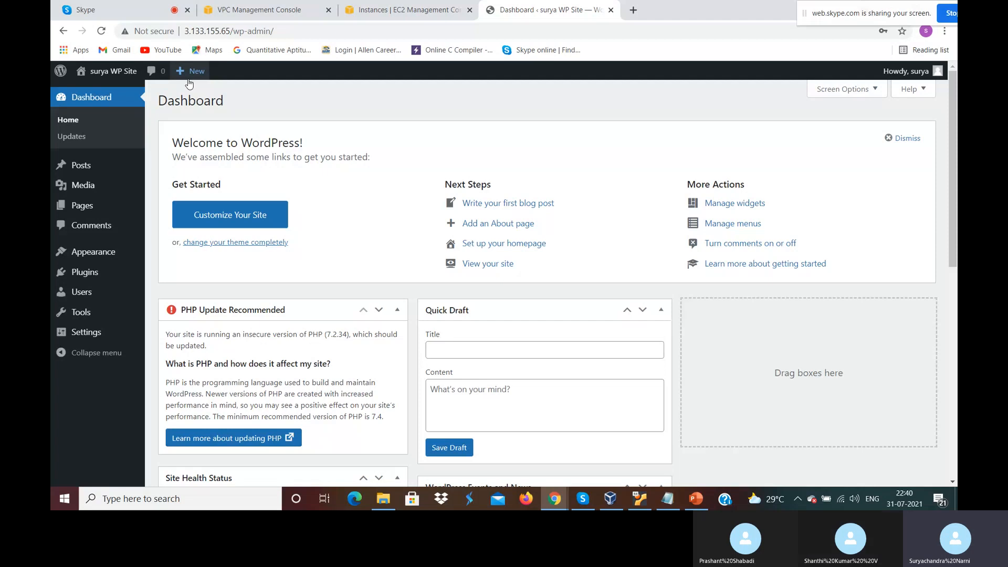
{"action": "left_click", "coordinate": [190, 75]}
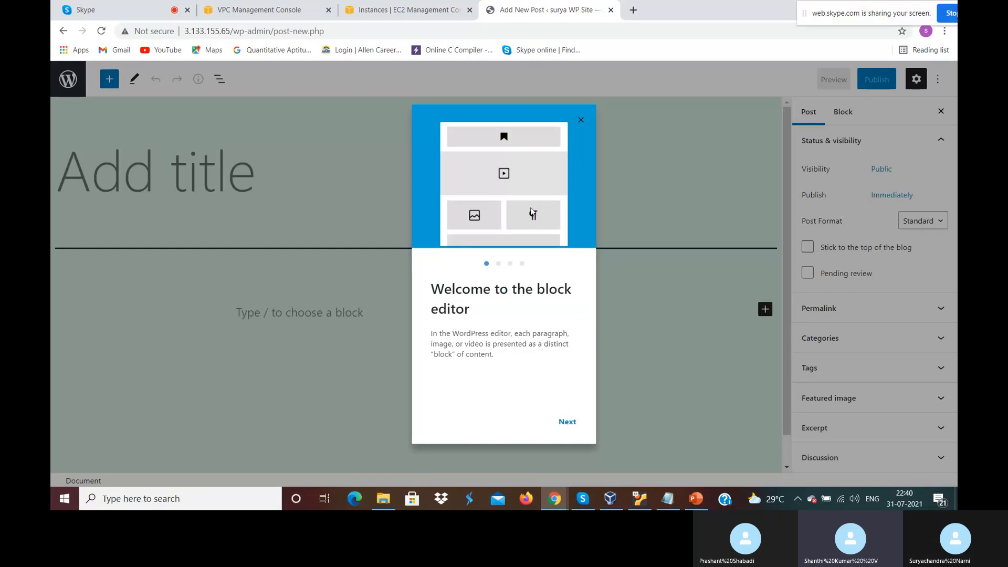
Close the block editor welcome guide and title the post 'My first post'
{"action": "left_click", "coordinate": [567, 422]}
{"action": "left_click", "coordinate": [569, 423]}
{"action": "left_click", "coordinate": [569, 423]}
{"action": "left_click", "coordinate": [570, 423]}
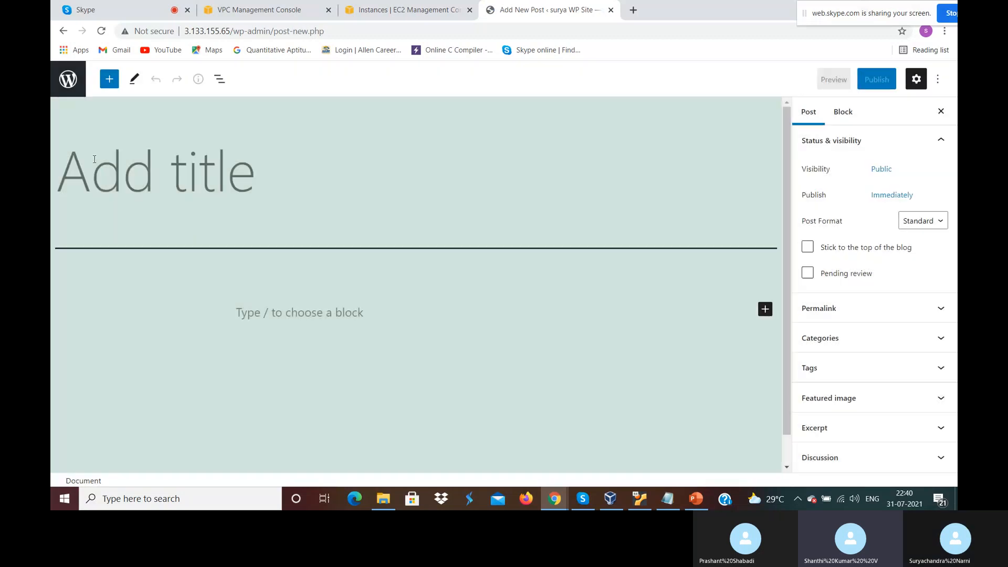
{"action": "left_click", "coordinate": [128, 165]}
{"action": "type", "text": "My "}
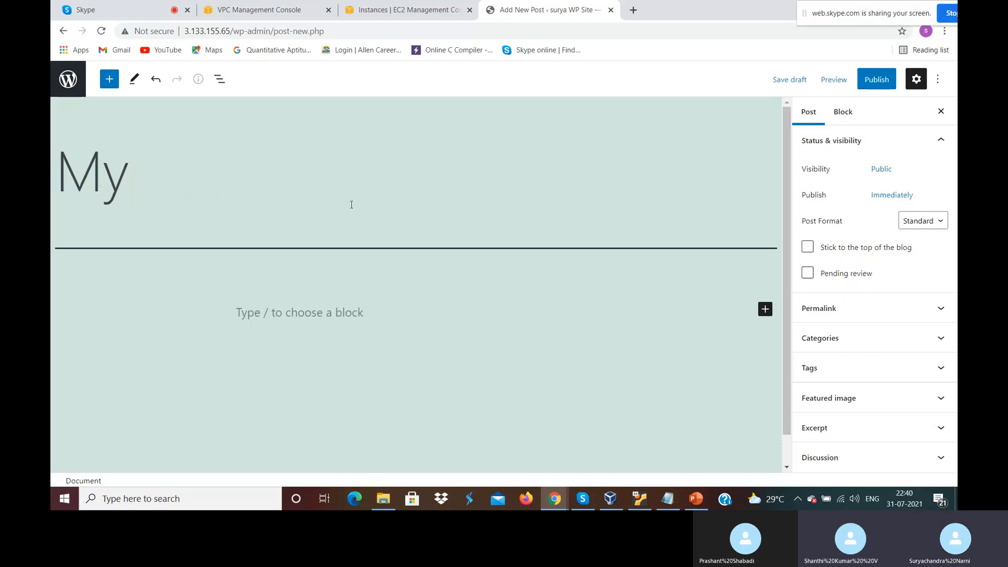
{"action": "type", "text": "blo"}
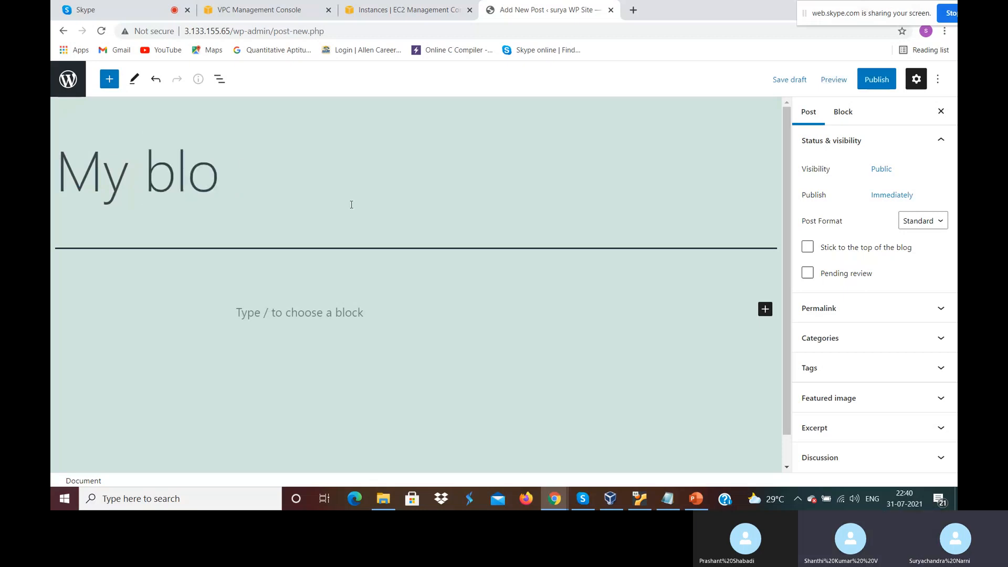
{"action": "key", "text": "BackSpace"}
{"action": "key", "text": "BackSpace"}
{"action": "key", "text": "BackSpace"}
{"action": "type", "text": "fisr"}
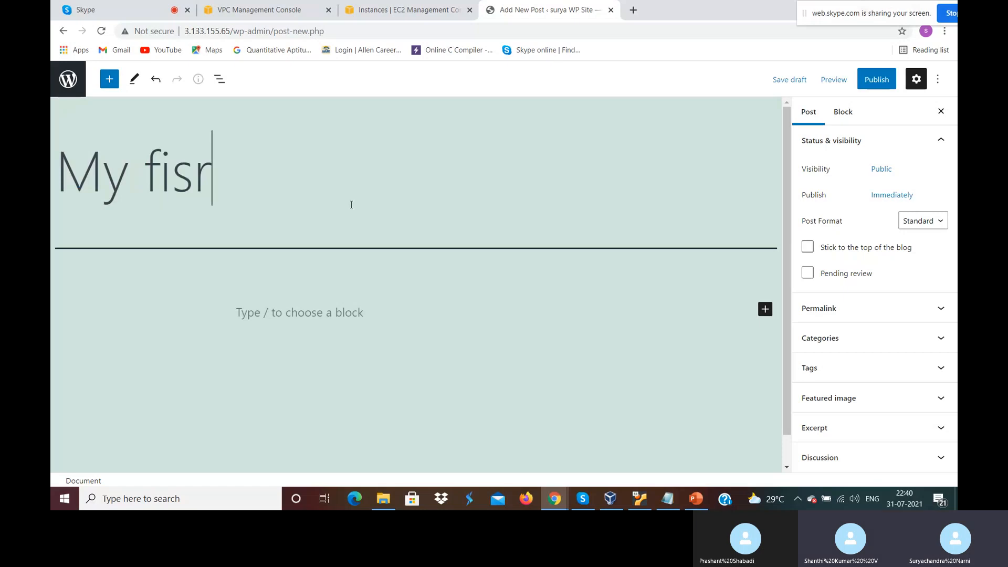
{"action": "key", "text": "BackSpace"}
{"action": "key", "text": "BackSpace"}
{"action": "type", "text": "s"}
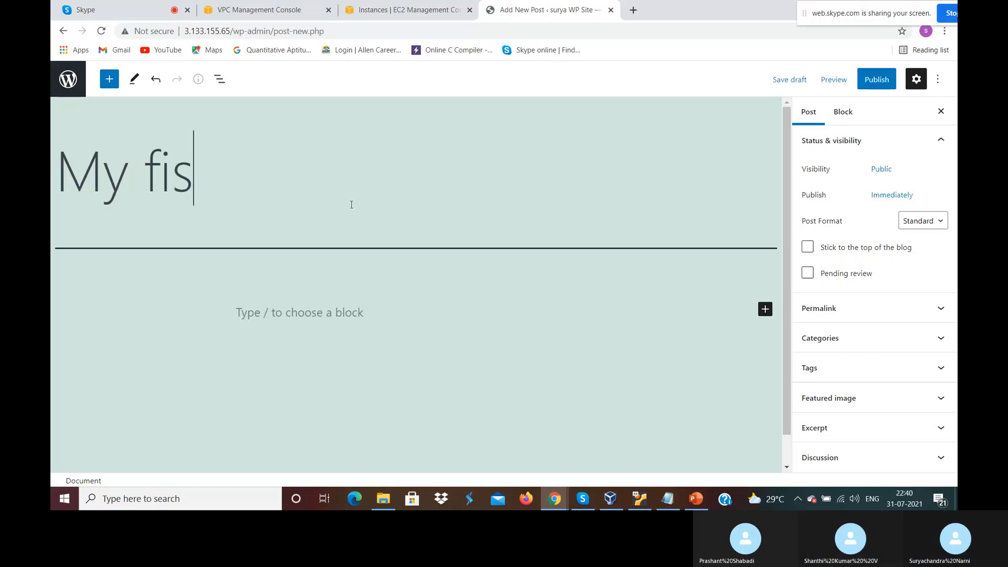
{"action": "key", "text": "BackSpace"}
{"action": "type", "text": "rst "}
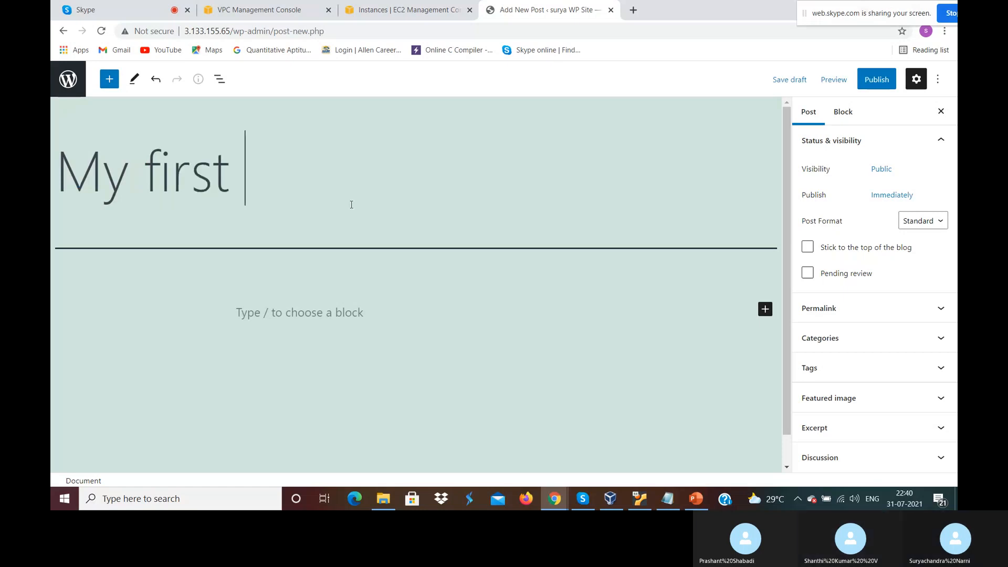
{"action": "type", "text": "blog"}
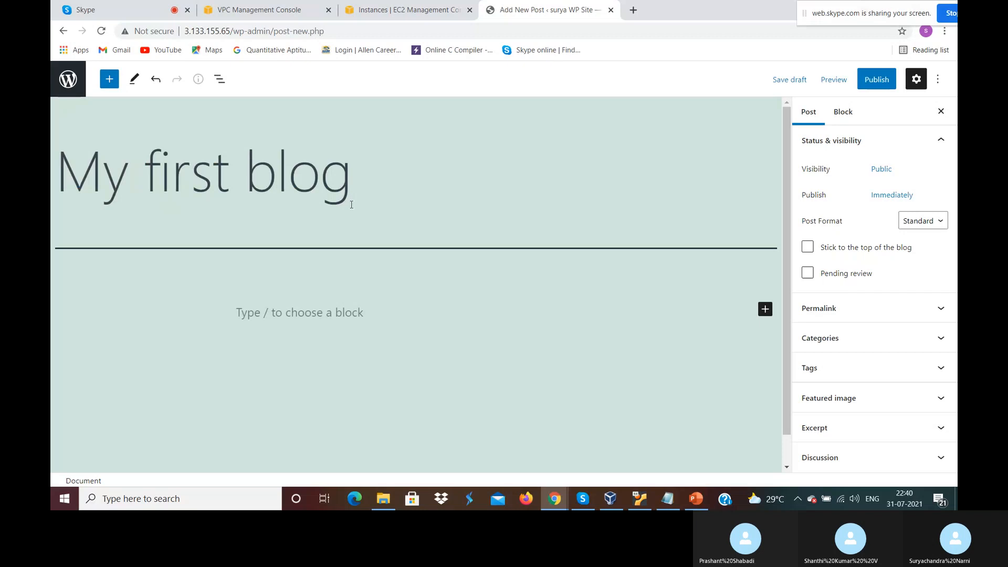
{"action": "key", "text": "BackSpace"}
{"action": "key", "text": "BackSpace"}
{"action": "key", "text": "BackSpace"}
{"action": "key", "text": "BackSpace"}
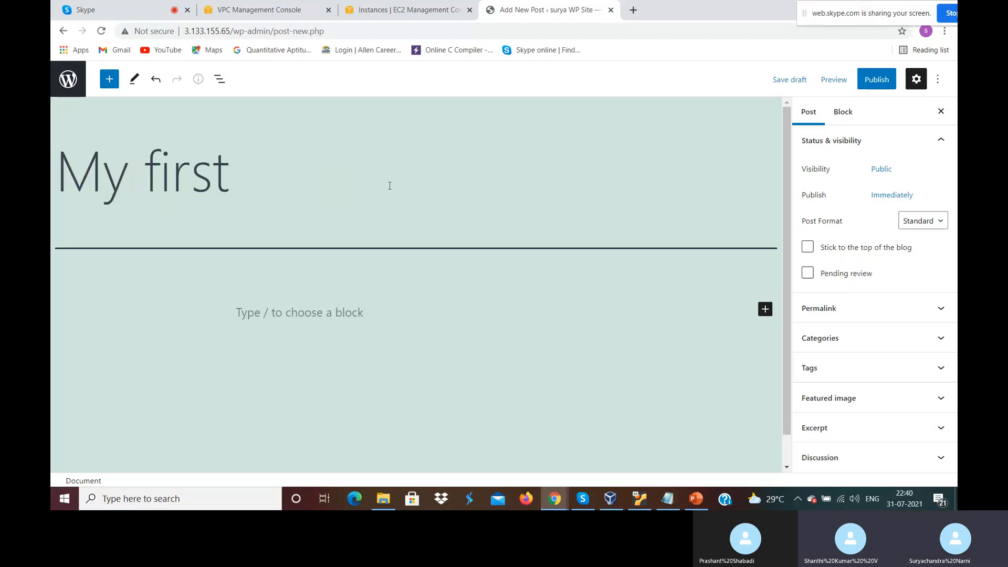
{"action": "type", "text": "post"}
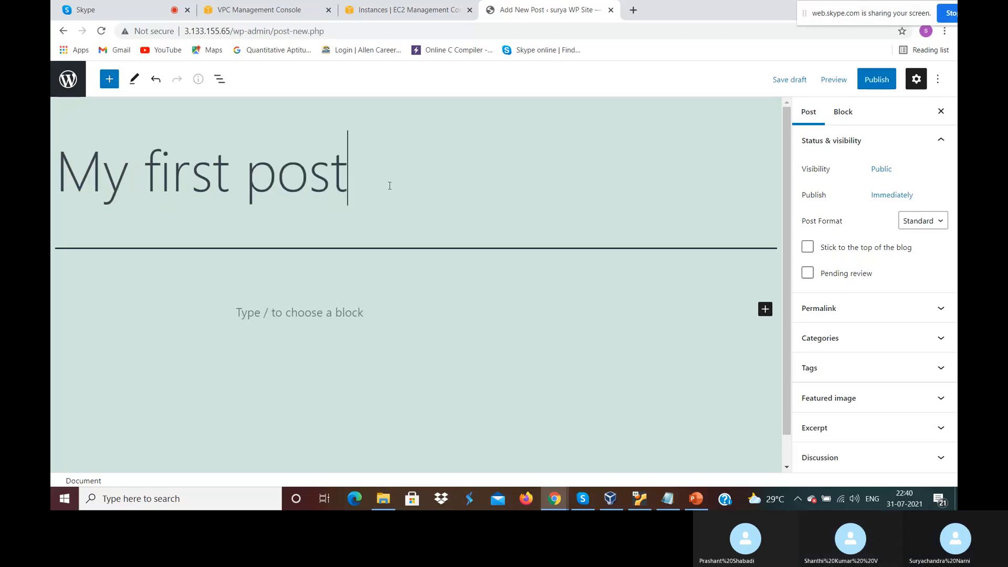
Add a Gallery block and upload the adiyogi image from the Desktop
{"action": "left_click", "coordinate": [765, 309]}
{"action": "left_click", "coordinate": [630, 247]}
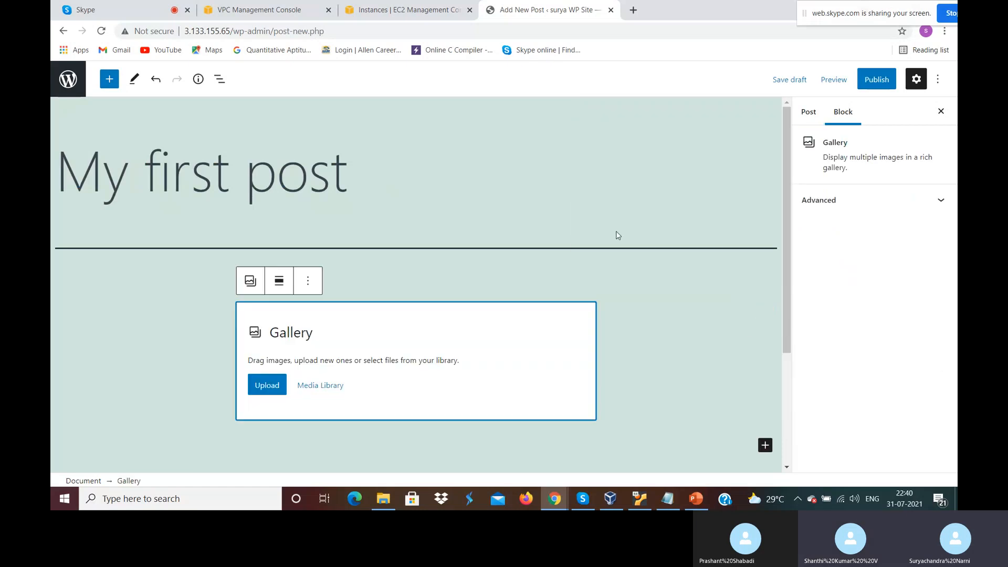
{"action": "left_click", "coordinate": [277, 387]}
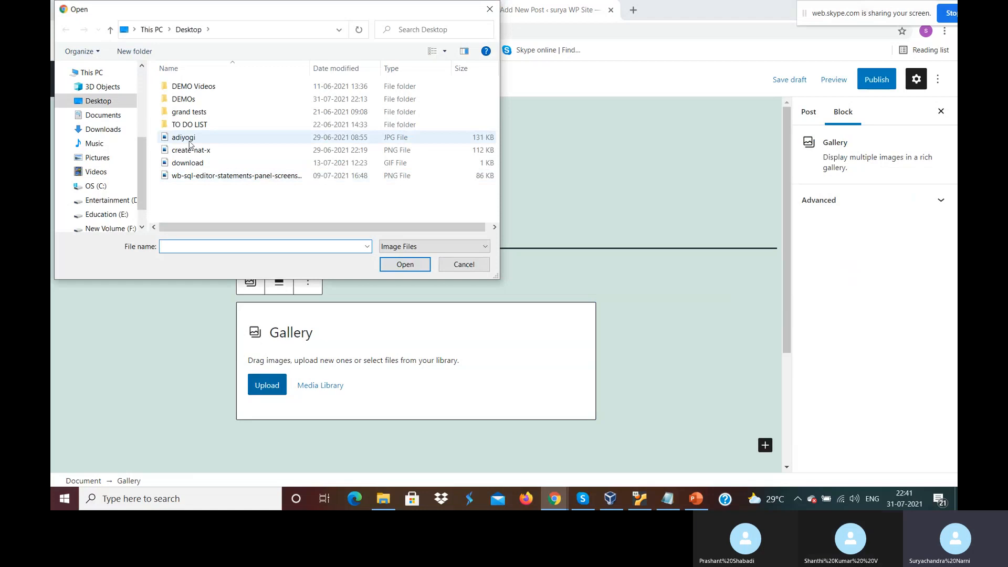
{"action": "left_click", "coordinate": [183, 138]}
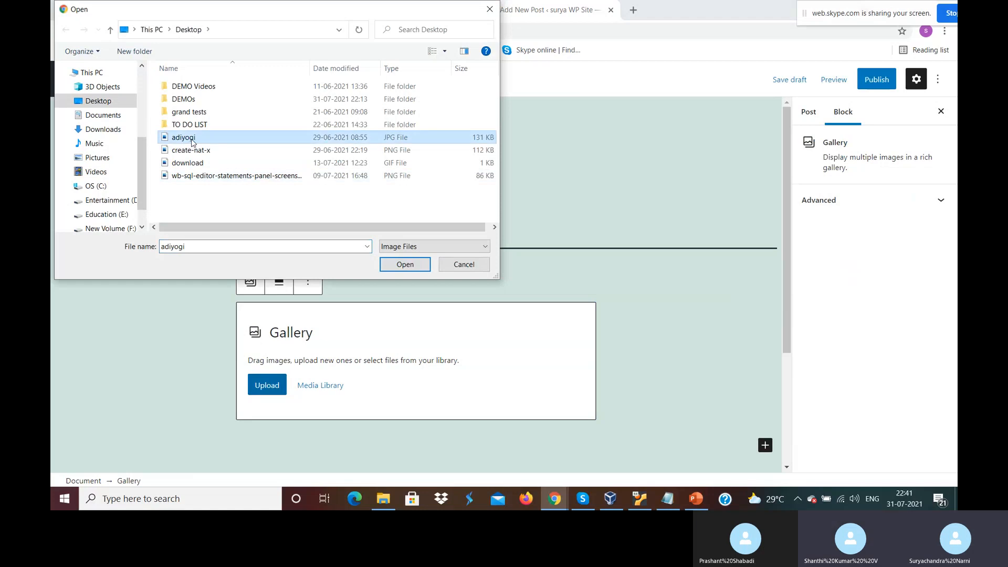
{"action": "left_click", "coordinate": [405, 264]}
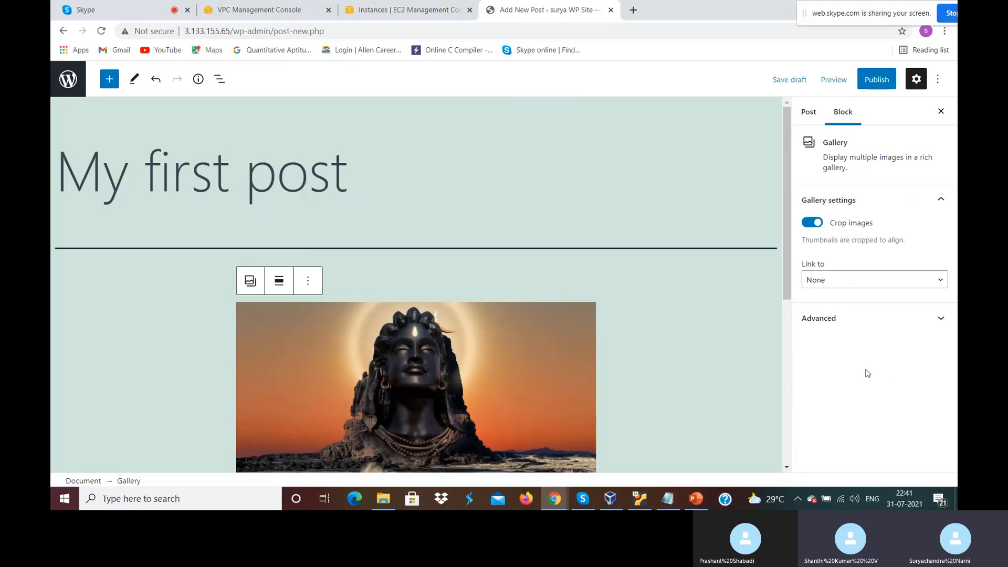
Scroll up and down the editor to review the uploaded gallery image in the post
{"action": "scroll", "coordinate": [783, 295], "scroll_direction": "down", "scroll_amount": 1}
{"action": "scroll", "coordinate": [783, 293], "scroll_direction": "down", "scroll_amount": 4}
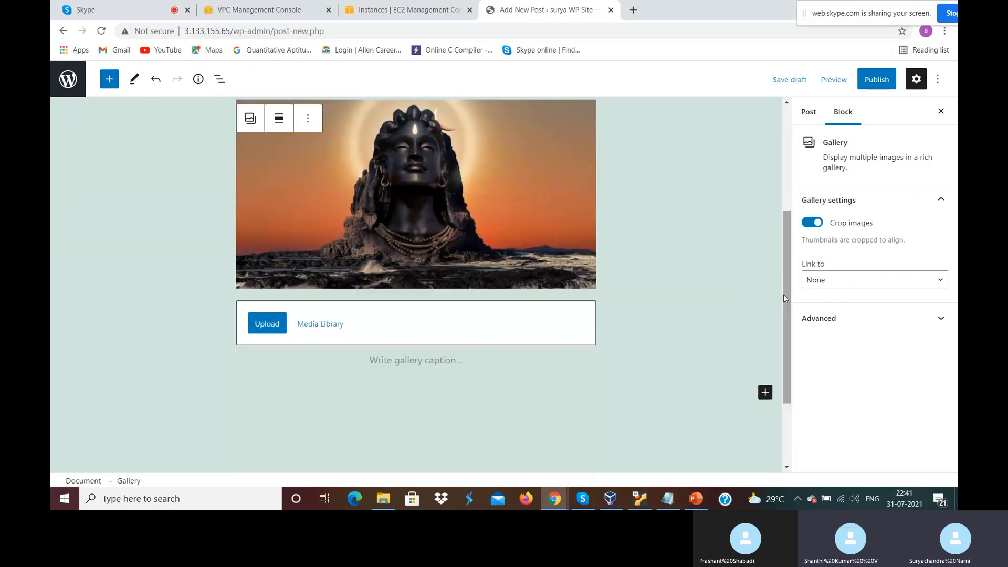
{"action": "scroll", "coordinate": [783, 294], "scroll_direction": "up", "scroll_amount": 2}
{"action": "scroll", "coordinate": [783, 297], "scroll_direction": "up", "scroll_amount": 2}
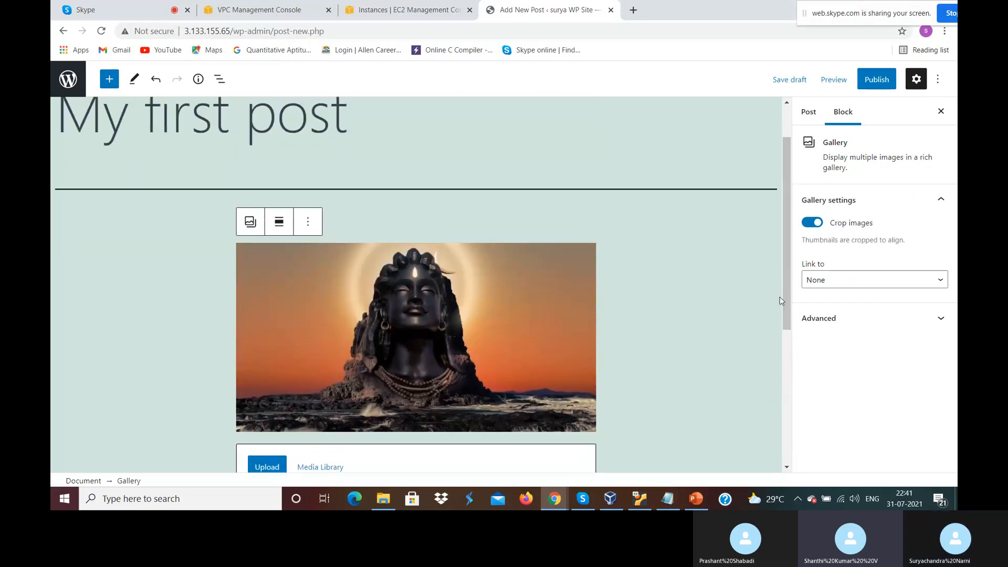
{"action": "scroll", "coordinate": [778, 302], "scroll_direction": "down", "scroll_amount": 5}
{"action": "scroll", "coordinate": [641, 315], "scroll_direction": "up", "scroll_amount": 4}
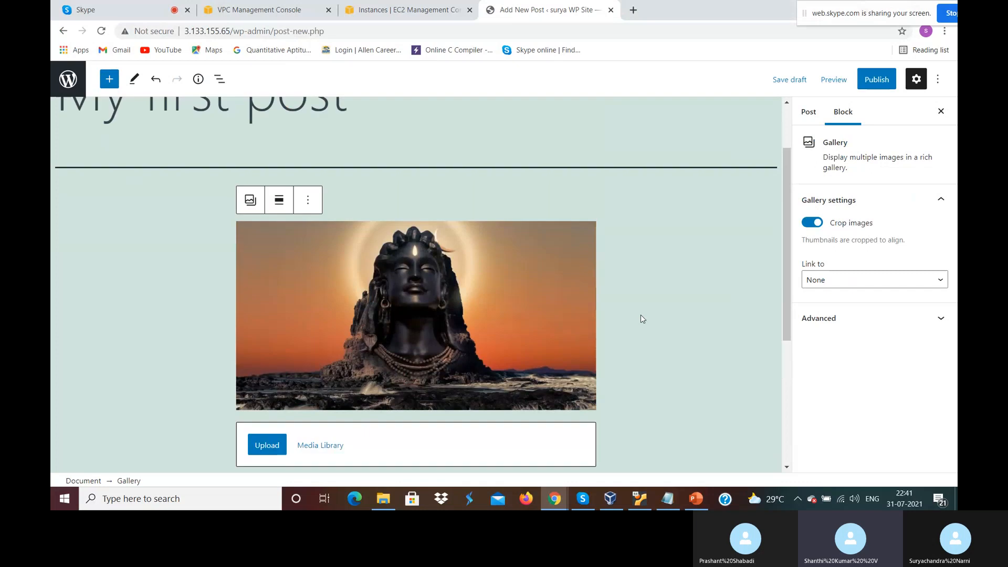
{"action": "scroll", "coordinate": [641, 316], "scroll_direction": "down", "scroll_amount": 1}
{"action": "scroll", "coordinate": [641, 316], "scroll_direction": "down", "scroll_amount": 1}
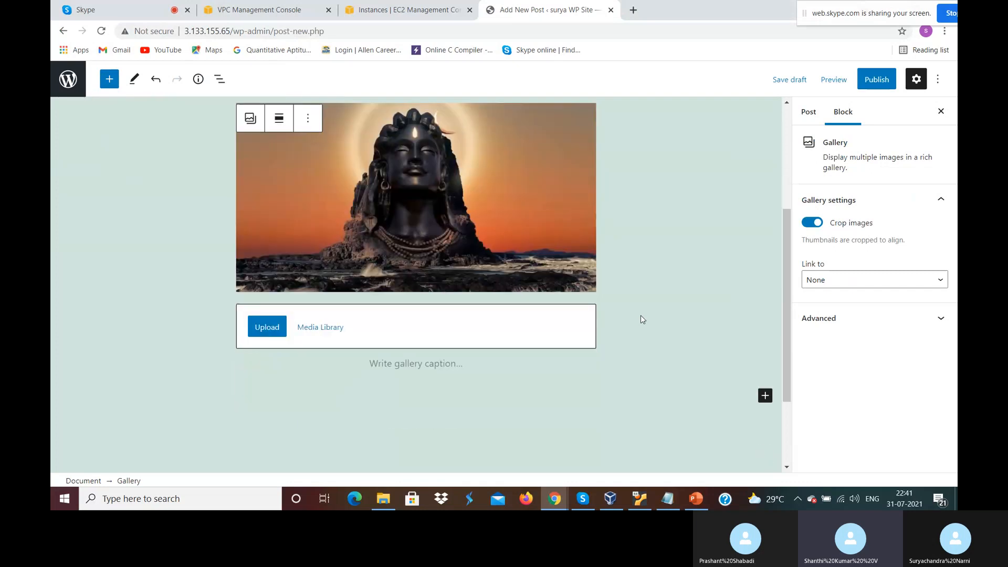
{"action": "scroll", "coordinate": [641, 315], "scroll_direction": "up", "scroll_amount": 3}
{"action": "scroll", "coordinate": [641, 315], "scroll_direction": "down", "scroll_amount": 2}
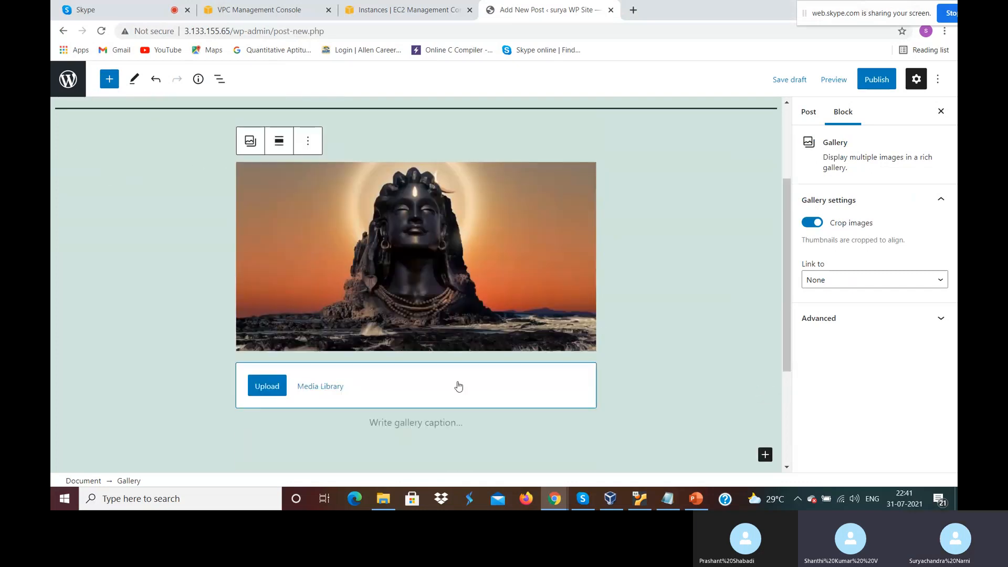
{"action": "scroll", "coordinate": [456, 383], "scroll_direction": "up", "scroll_amount": 1}
{"action": "scroll", "coordinate": [456, 383], "scroll_direction": "down", "scroll_amount": 1}
{"action": "scroll", "coordinate": [565, 405], "scroll_direction": "down", "scroll_amount": 2}
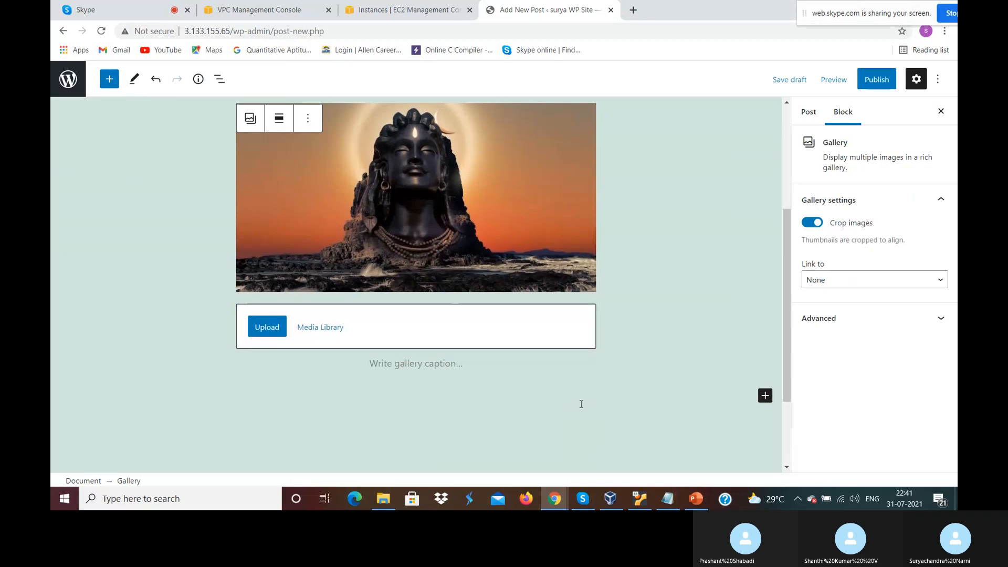
{"action": "scroll", "coordinate": [581, 408], "scroll_direction": "down", "scroll_amount": 2}
{"action": "scroll", "coordinate": [582, 403], "scroll_direction": "up", "scroll_amount": 4}
{"action": "scroll", "coordinate": [582, 404], "scroll_direction": "up", "scroll_amount": 3}
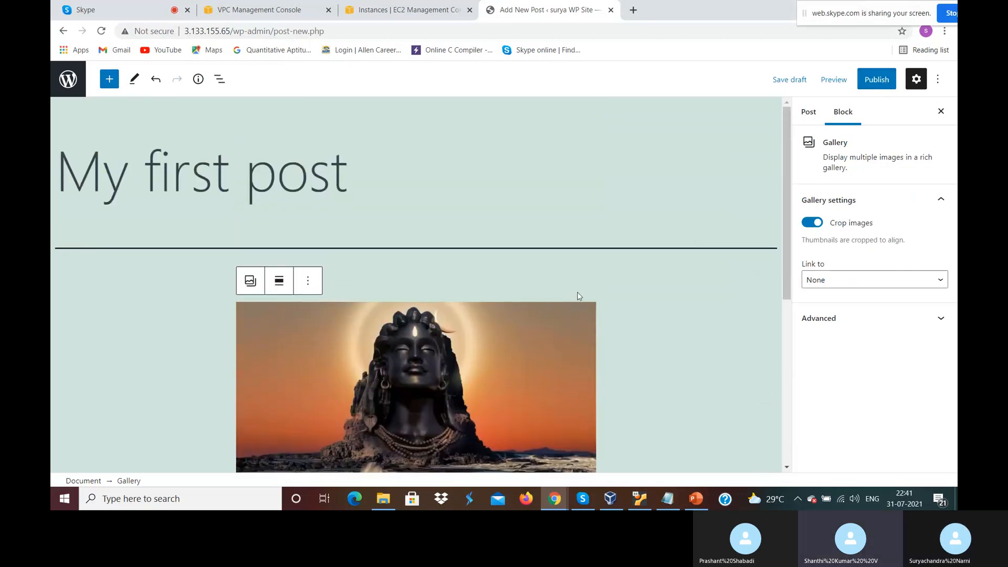
{"action": "scroll", "coordinate": [575, 313], "scroll_direction": "down", "scroll_amount": 3}
{"action": "scroll", "coordinate": [663, 248], "scroll_direction": "up", "scroll_amount": 3}
Caption the gallery image 'Adiyogi' and publish the post
{"action": "left_click", "coordinate": [876, 79]}
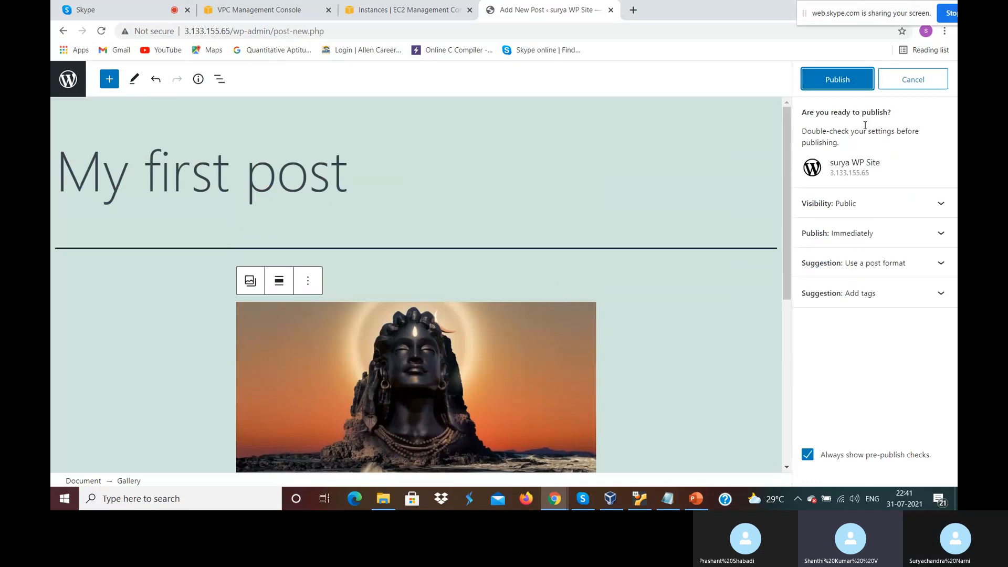
{"action": "scroll", "coordinate": [641, 330], "scroll_direction": "down", "scroll_amount": 3}
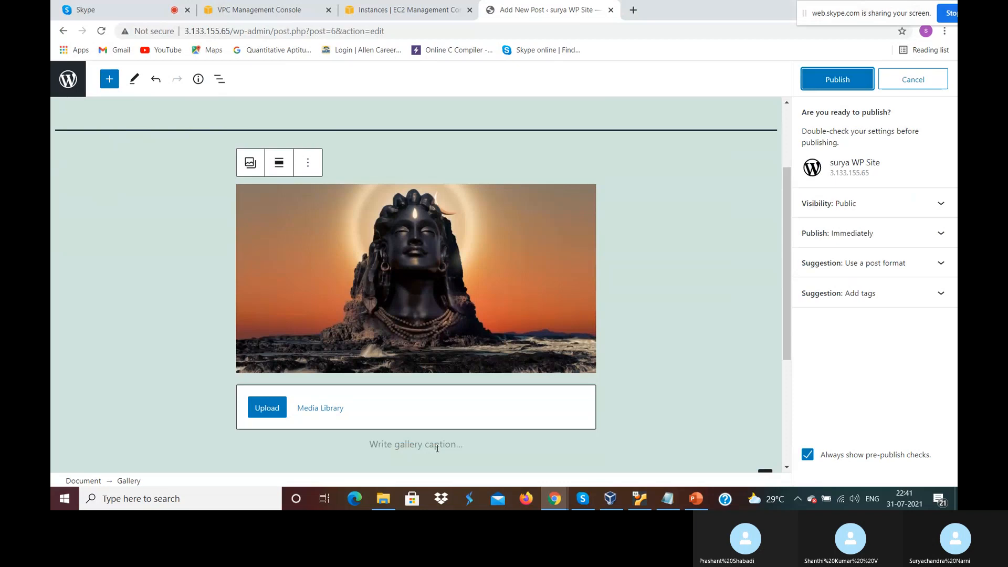
{"action": "left_click", "coordinate": [497, 441]}
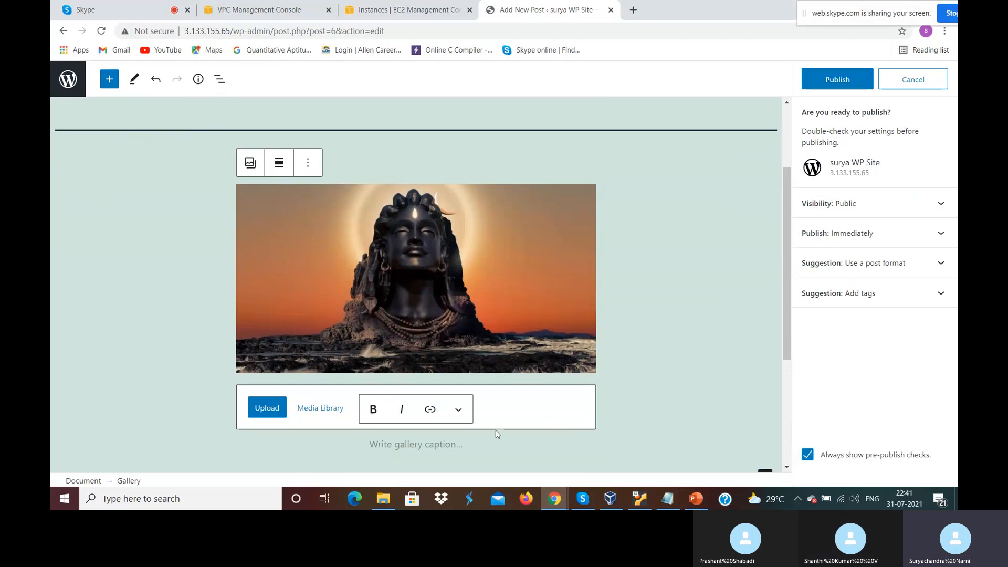
{"action": "type", "text": "Adi"}
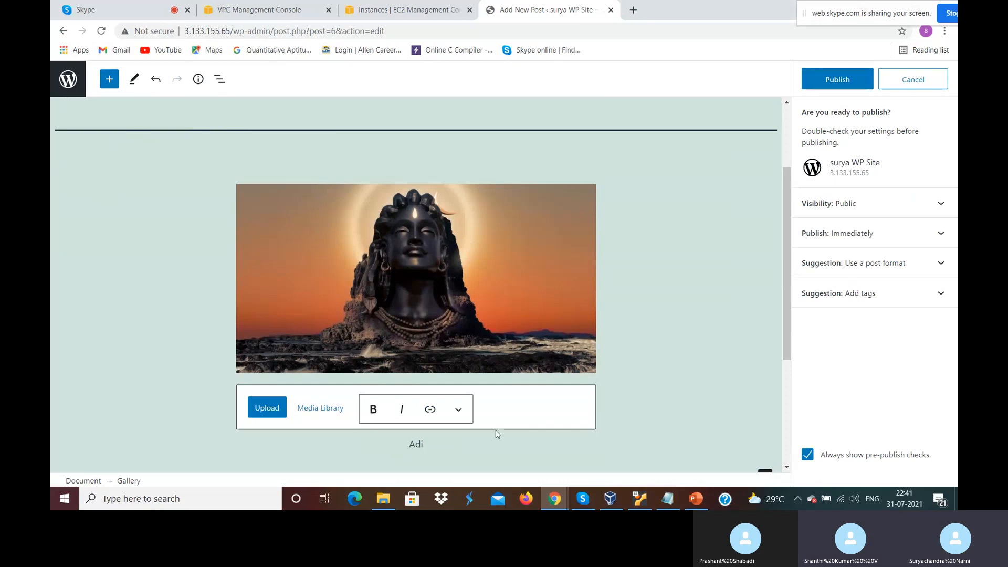
{"action": "type", "text": "yogi"}
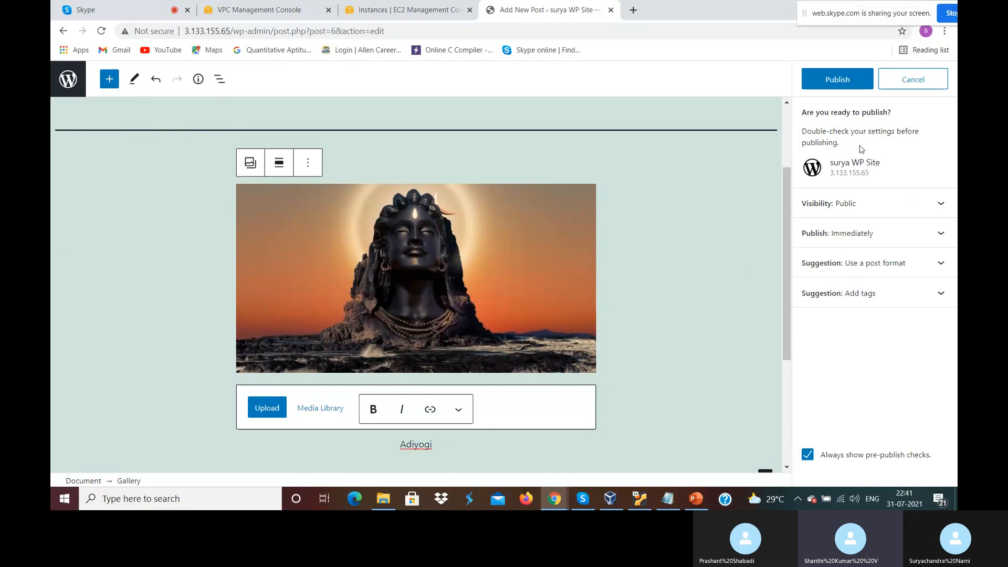
{"action": "left_click", "coordinate": [852, 81]}
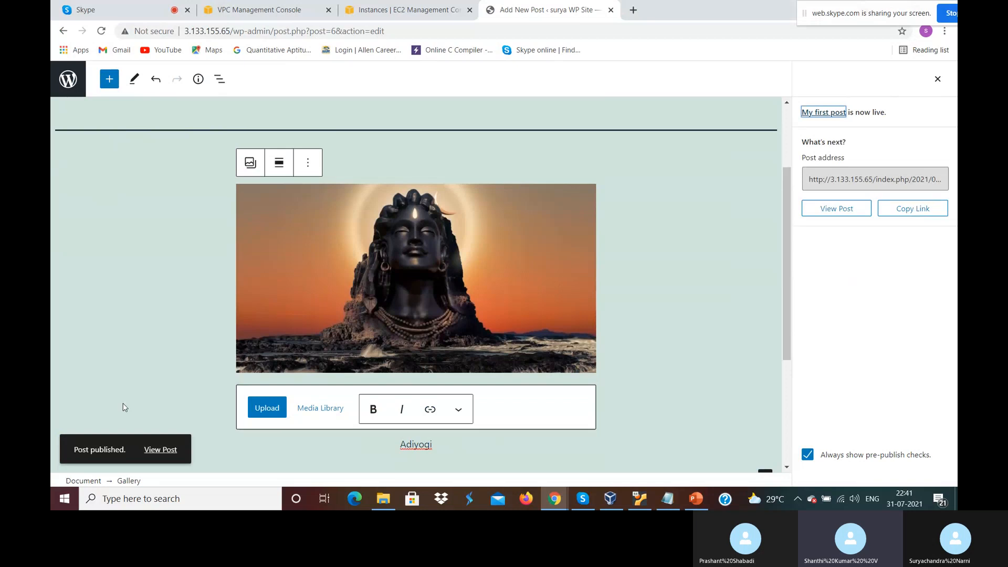
Copy the published post's link and open the live post
{"action": "left_click", "coordinate": [936, 185]}
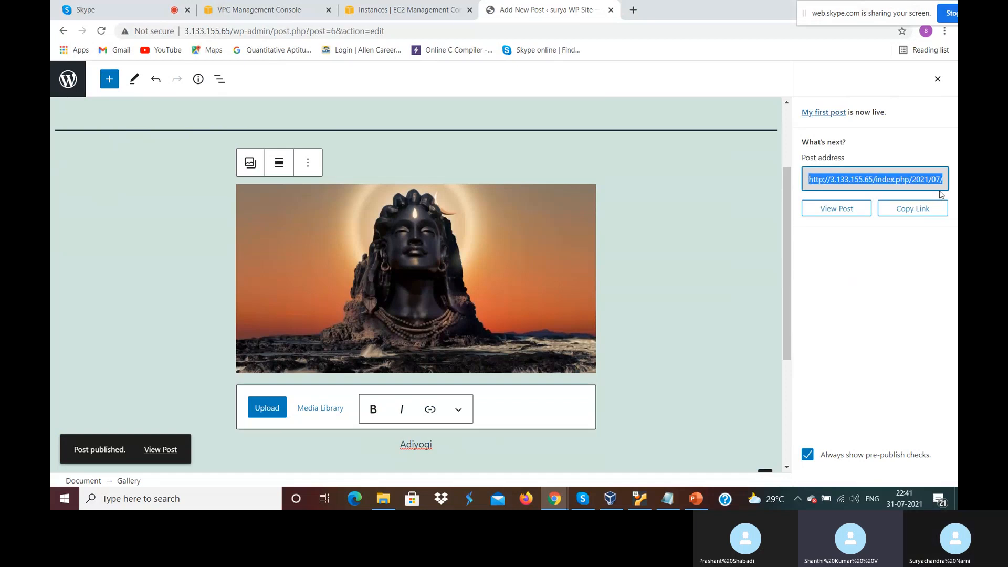
{"action": "left_click", "coordinate": [912, 208]}
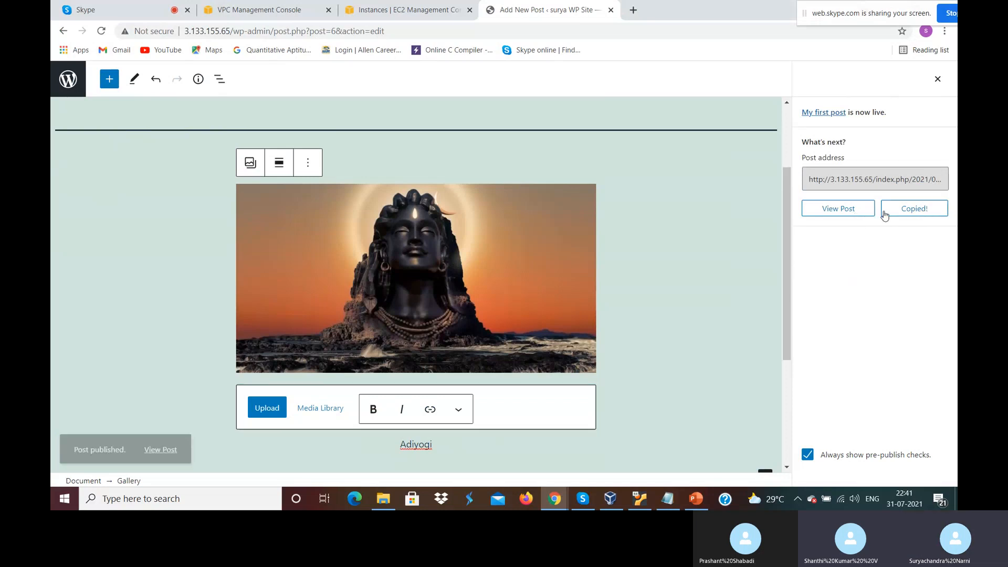
{"action": "left_click", "coordinate": [811, 215]}
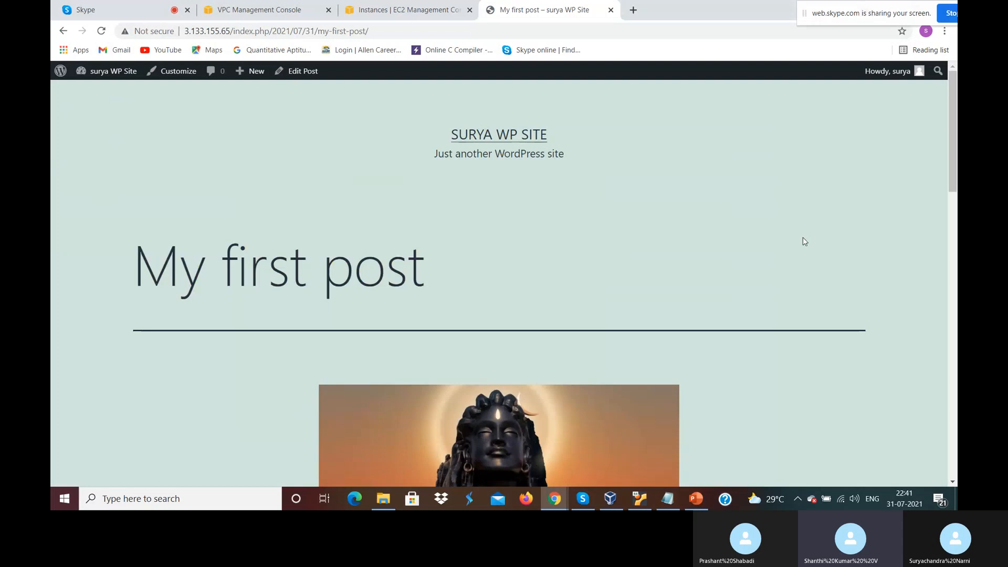
Paste and send the post link in the Skype group chat
{"action": "scroll", "coordinate": [809, 246], "scroll_direction": "down", "scroll_amount": 4}
{"action": "scroll", "coordinate": [812, 256], "scroll_direction": "down", "scroll_amount": 1}
{"action": "scroll", "coordinate": [811, 252], "scroll_direction": "up", "scroll_amount": 5}
{"action": "key", "text": "alt+Tab"}
{"action": "left_click", "coordinate": [452, 455]}
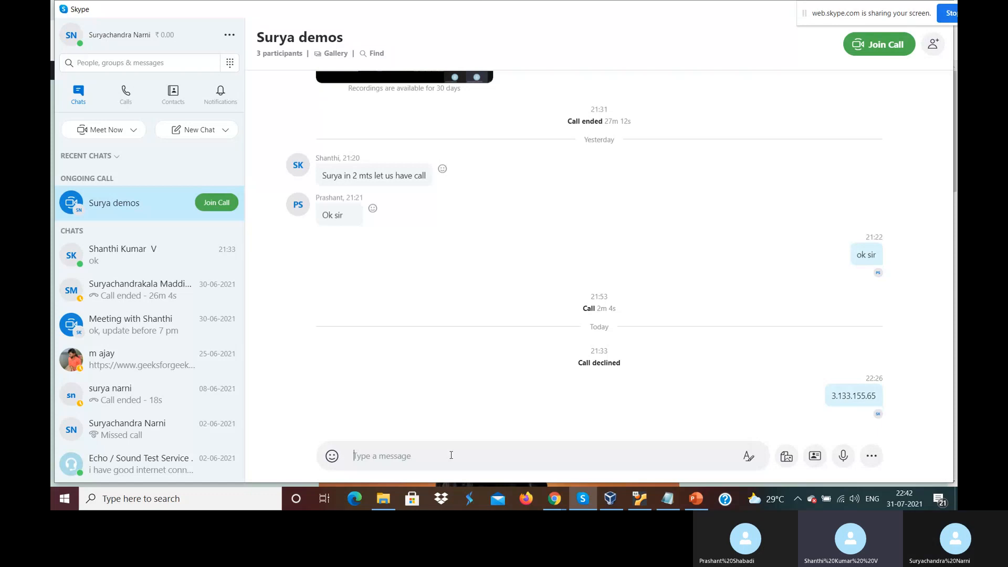
{"action": "key", "text": "ctrl+v"}
{"action": "key", "text": "Return"}
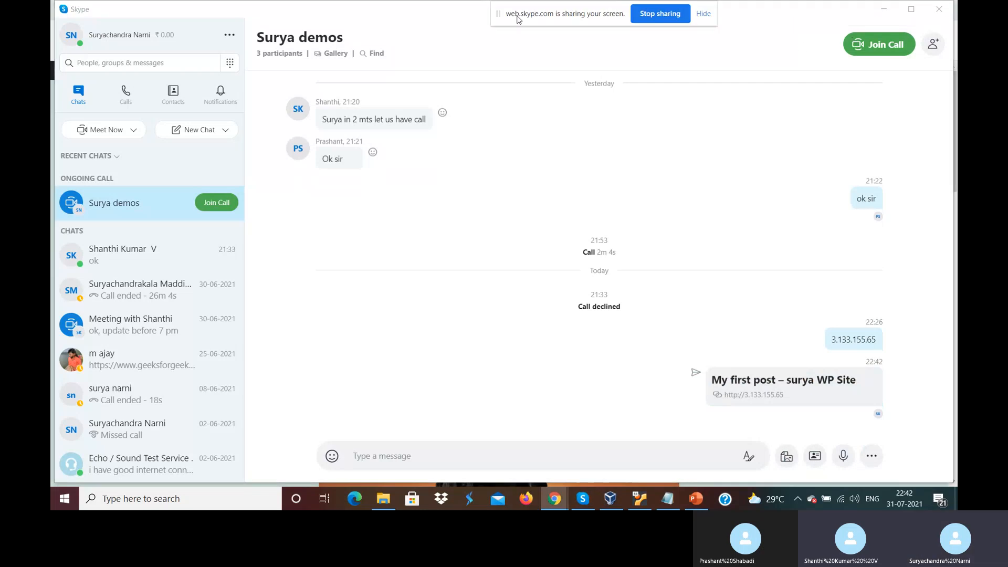
Minimise Skype and bring up the presentation's Summary slide 16
{"action": "left_click", "coordinate": [883, 8]}
{"action": "scroll", "coordinate": [650, 280], "scroll_direction": "down", "scroll_amount": 1}
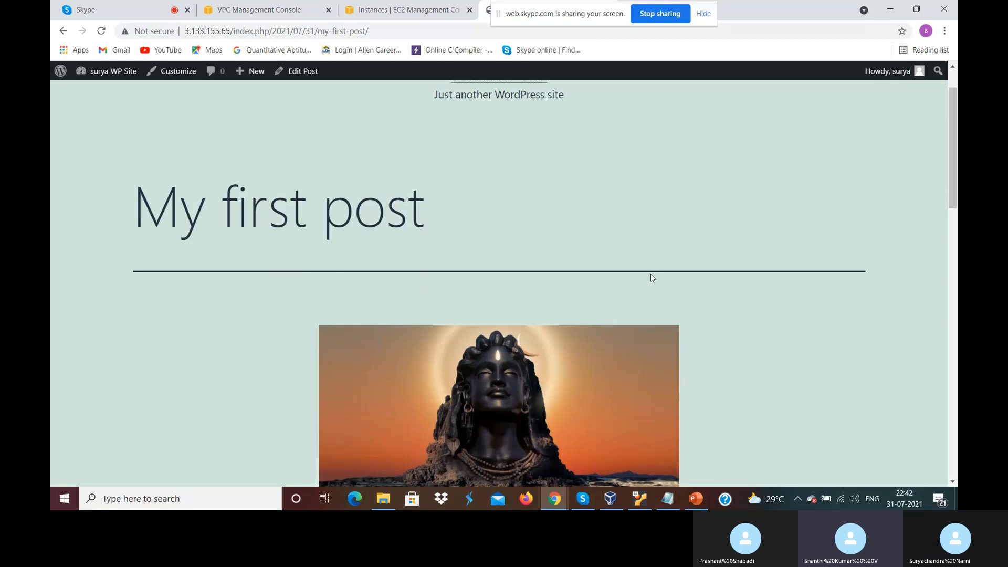
{"action": "scroll", "coordinate": [651, 274], "scroll_direction": "down", "scroll_amount": 3}
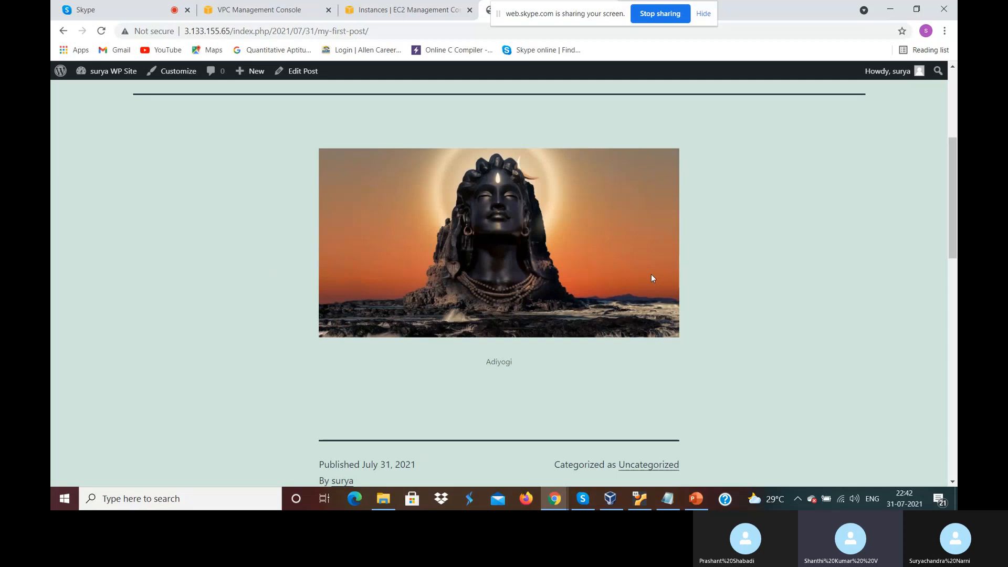
{"action": "left_click", "coordinate": [695, 494]}
{"action": "key", "text": "Down"}
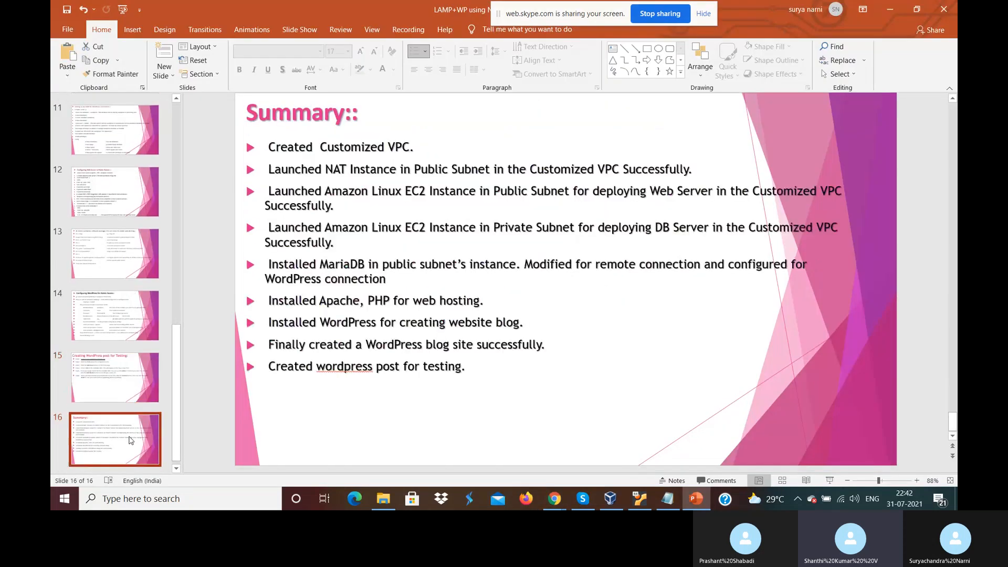